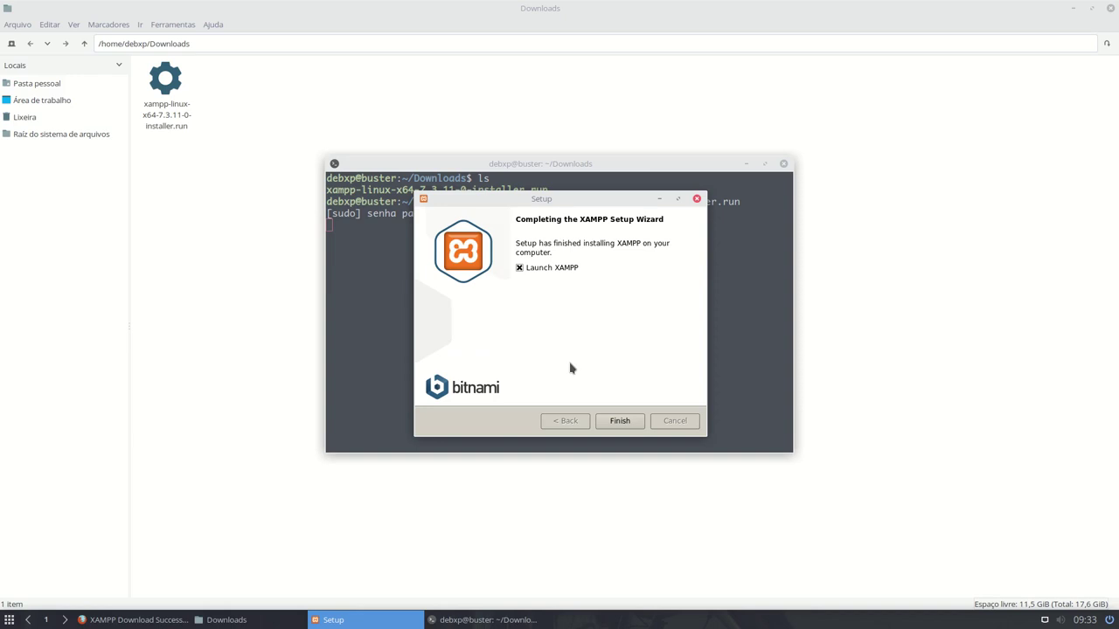
- Finish the XAMPP Setup wizard with 'Launch XAMPP' unchecked, then start typing cd in the terminal
click(520, 269)
click(618, 423)
click(619, 423)
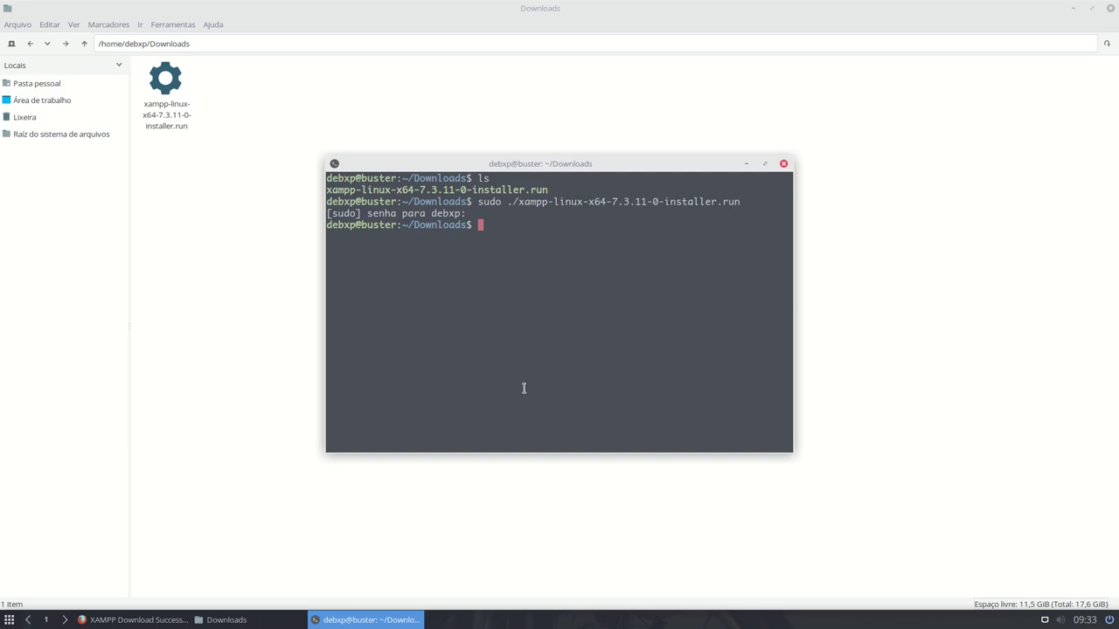
text(cd)
- Browse from the filesystem root to /opt/lampp and select the xampp script
click(222, 112)
click(55, 137)
click(940, 82)
double_click(940, 82)
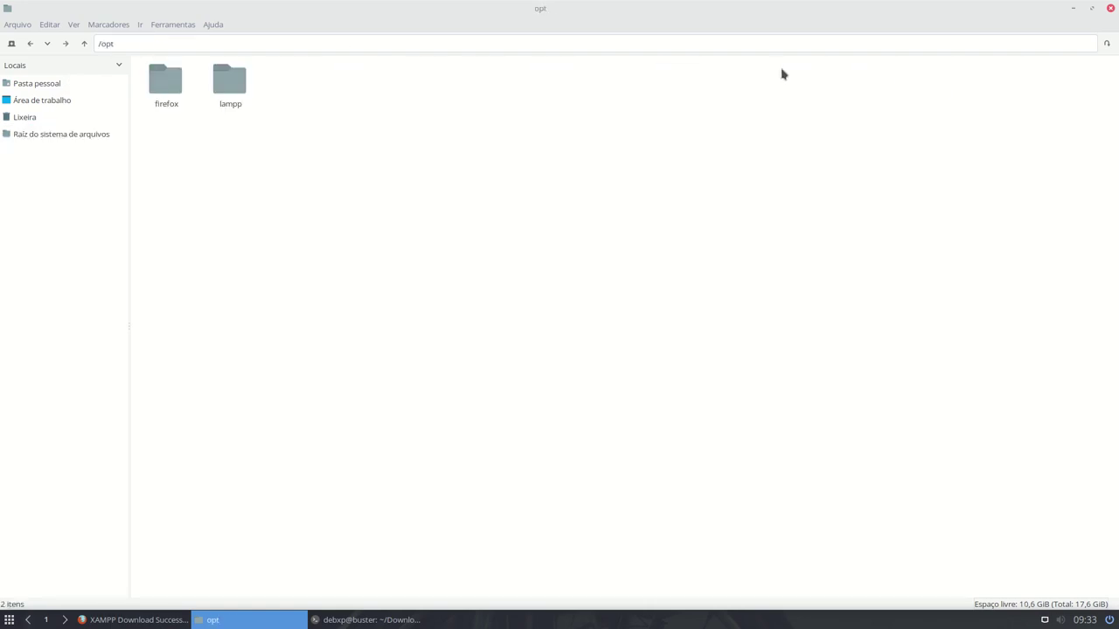
double_click(220, 88)
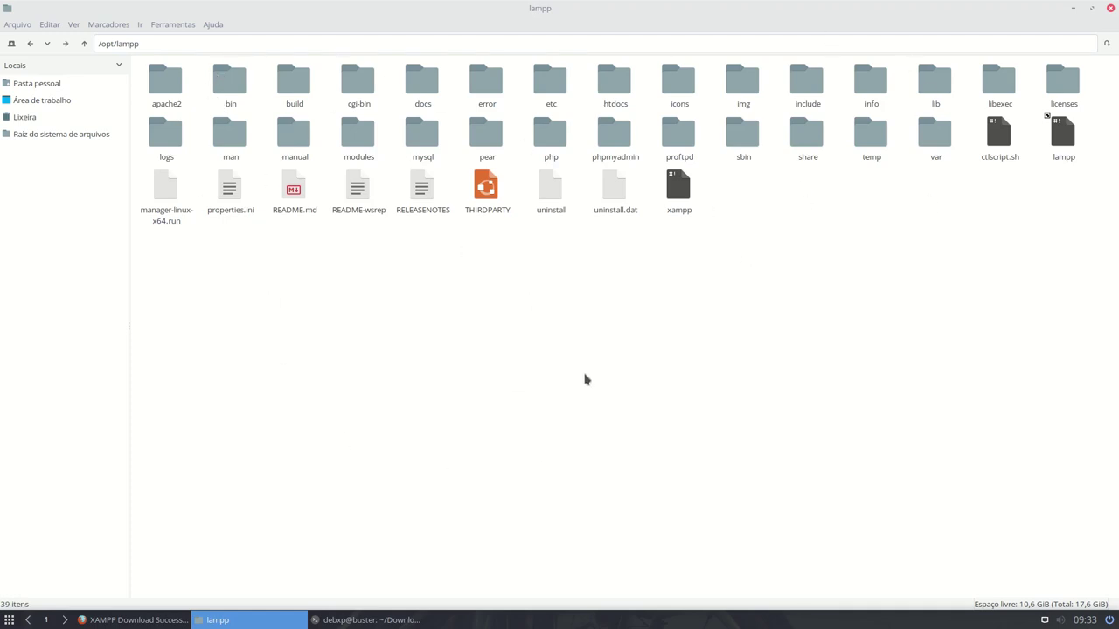
click(685, 186)
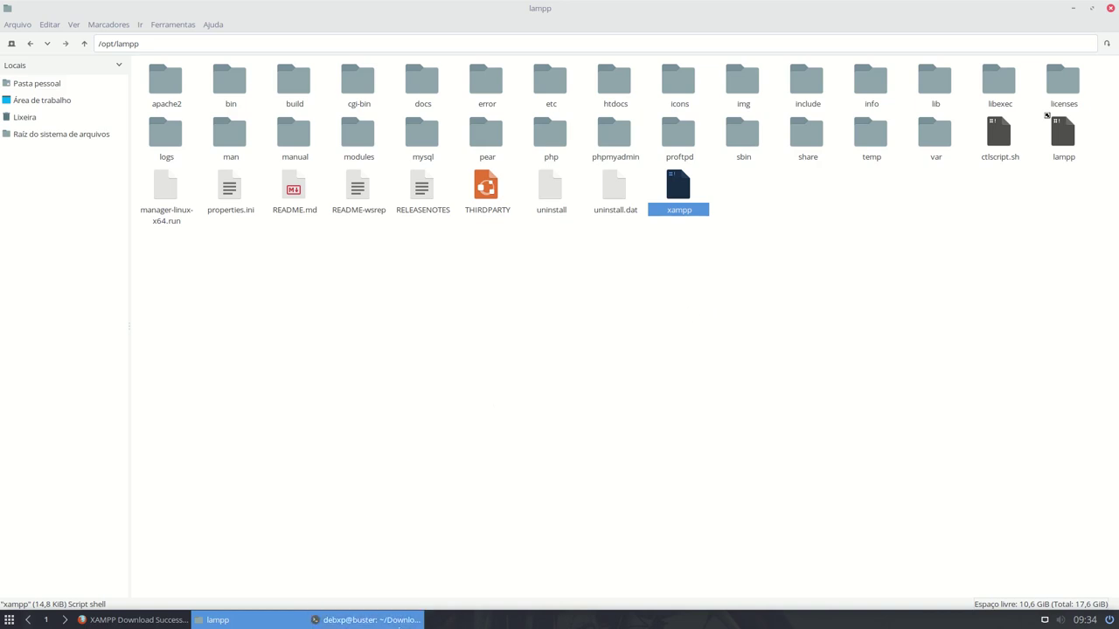
click(367, 619)
- Run sudo /opt/lampp/xampp in the terminal to print its usage list
key(BackSpace)
key(BackSpace)
key(BackSpace)
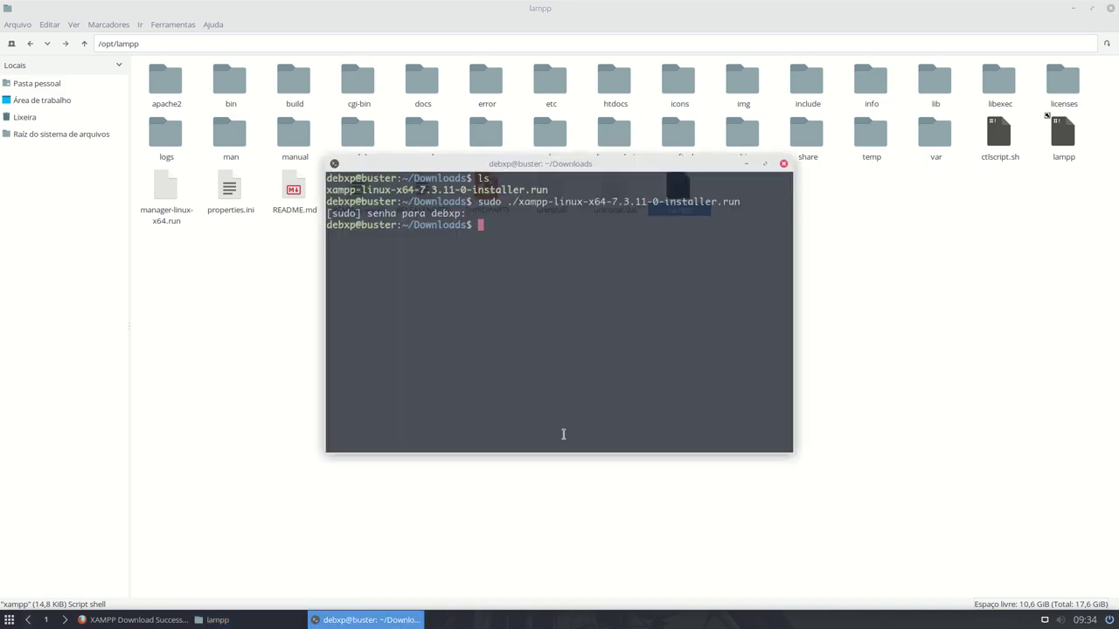
text(sudo /opt/lampp/xa)
key(Tab)
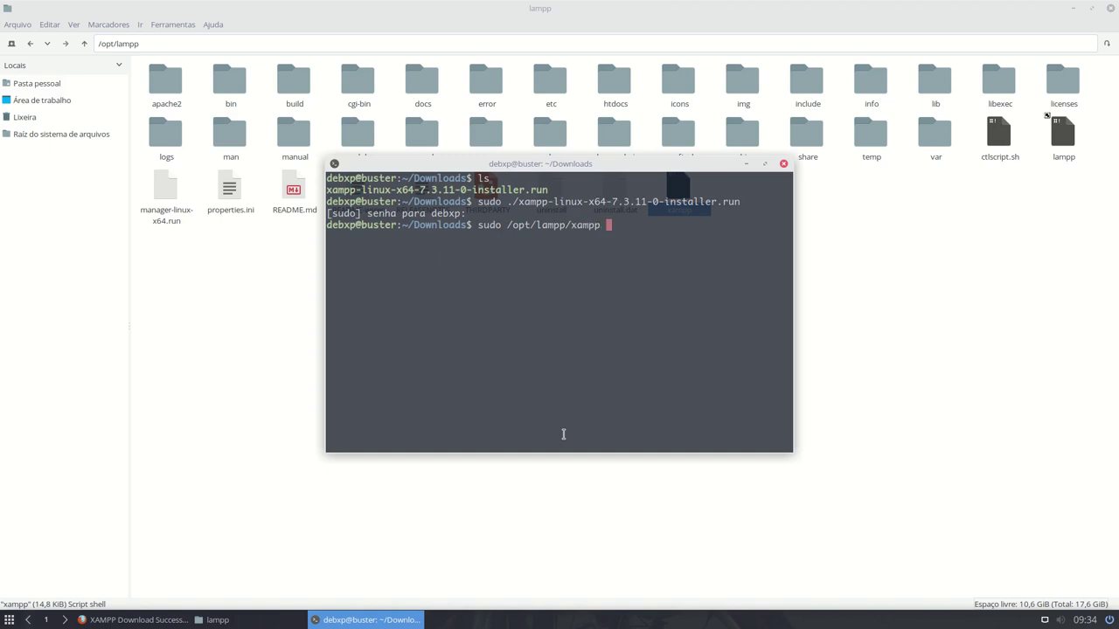
key(Return)
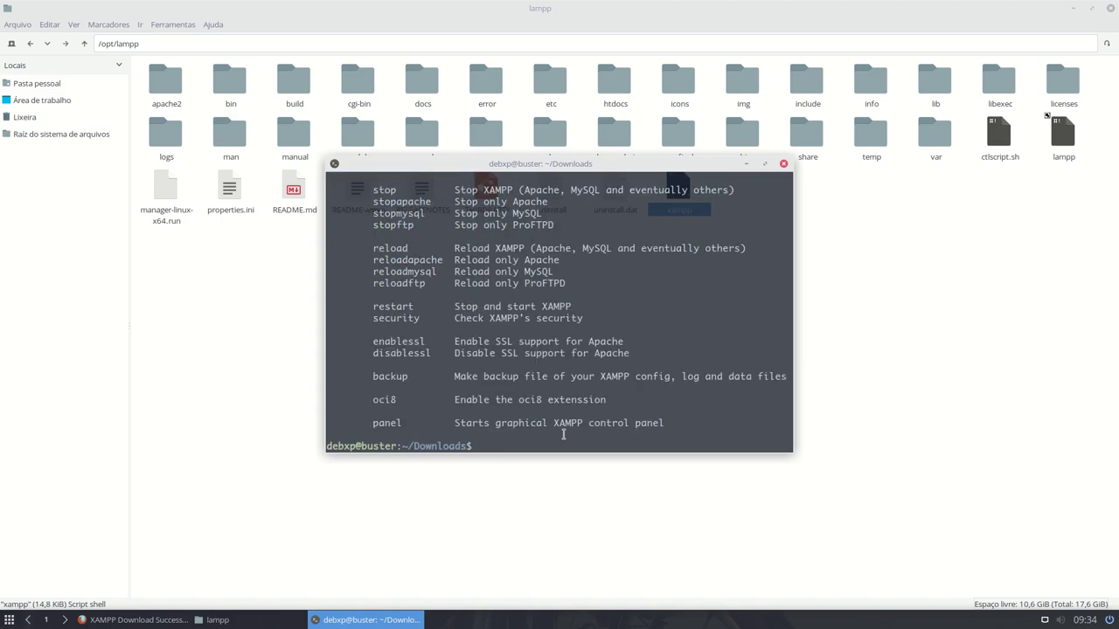
- Highlight the start, stop, restart and security action lines in the usage output
scroll(503, 332, up, 4)
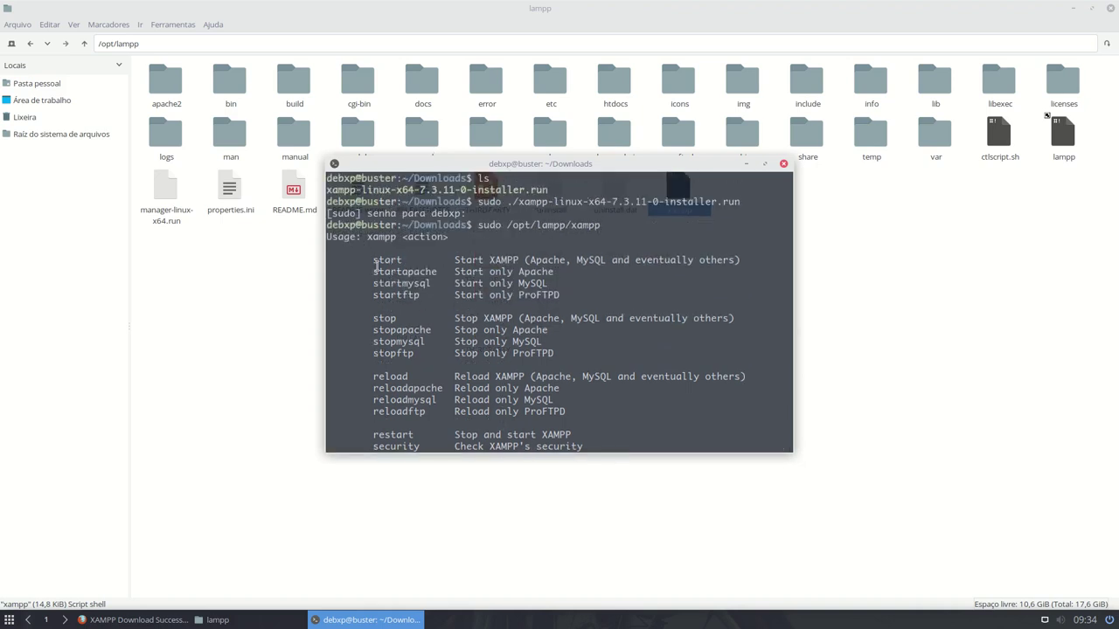
drag(367, 259, 705, 292)
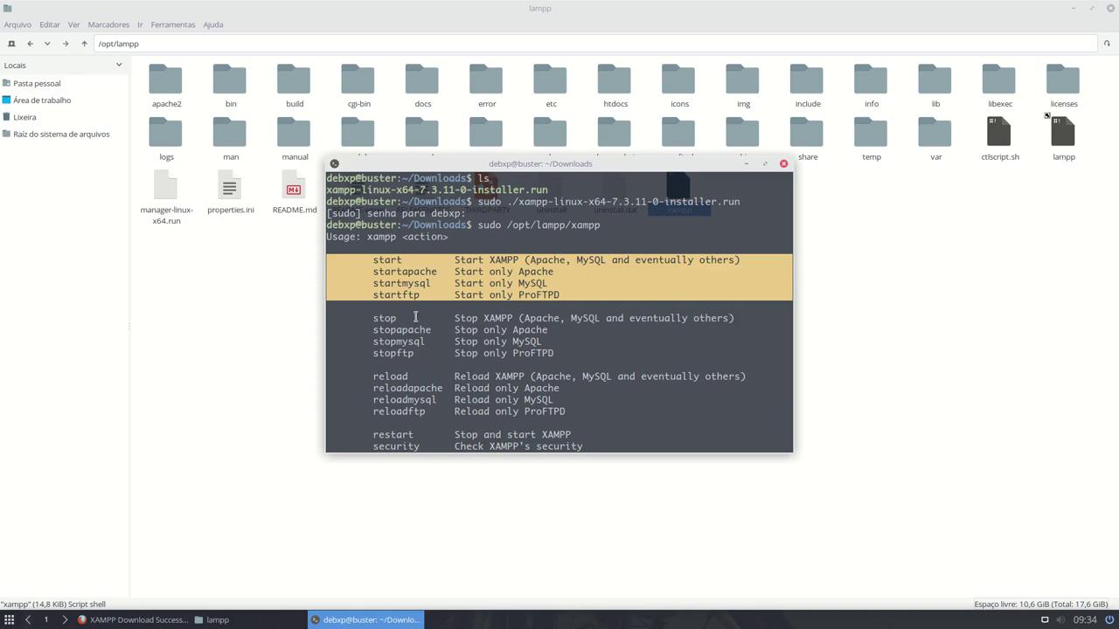
drag(375, 319, 583, 352)
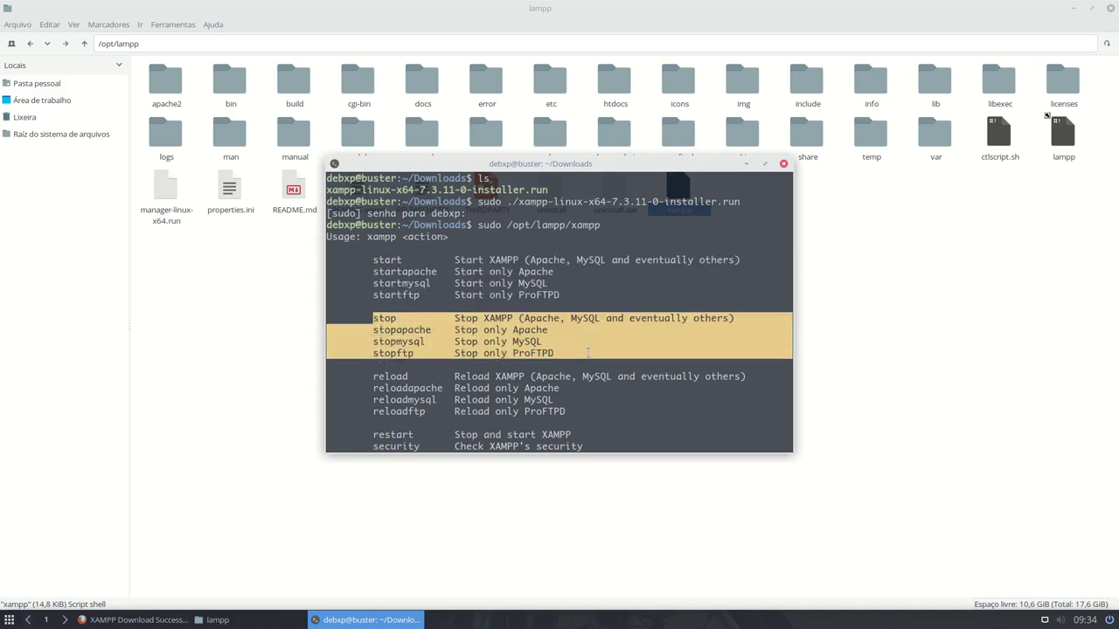
scroll(584, 347, down, 3)
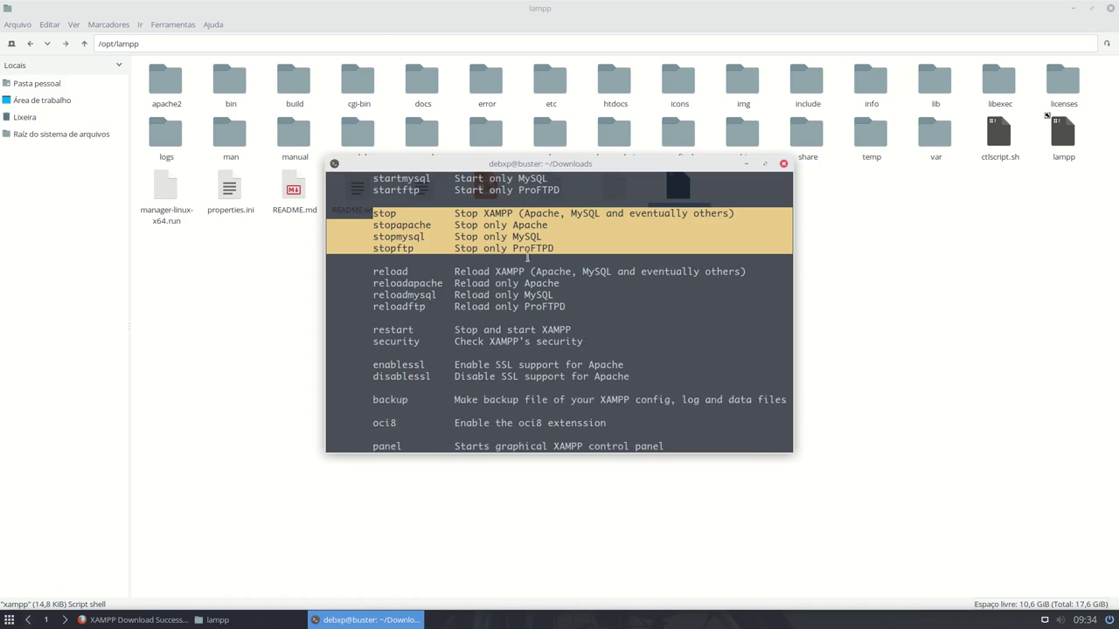
drag(374, 271, 569, 306)
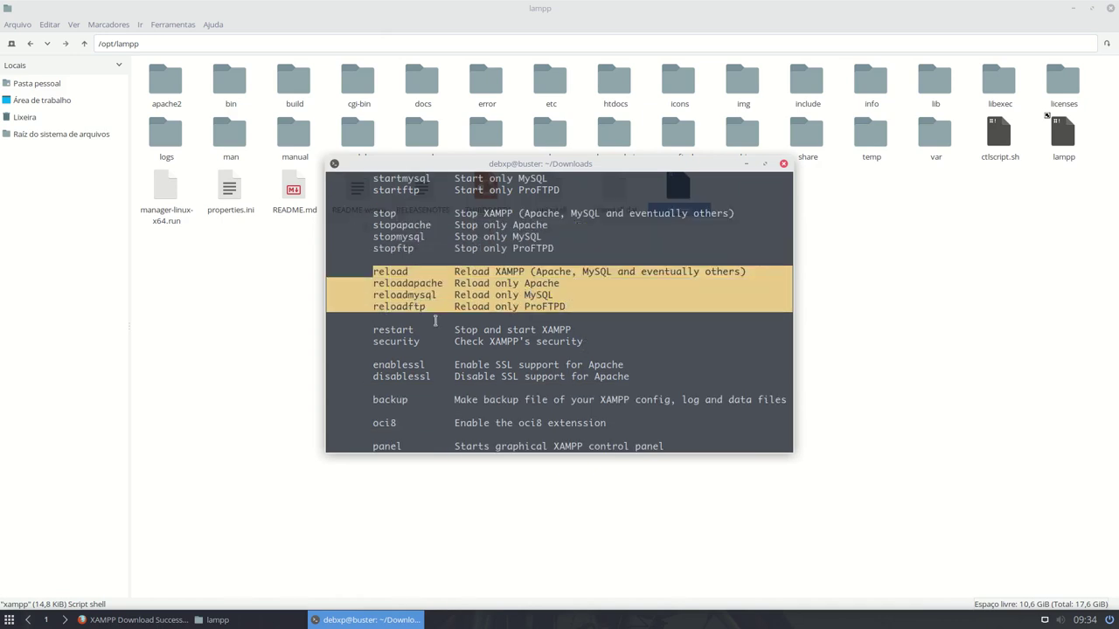
drag(373, 330, 570, 327)
drag(370, 341, 581, 342)
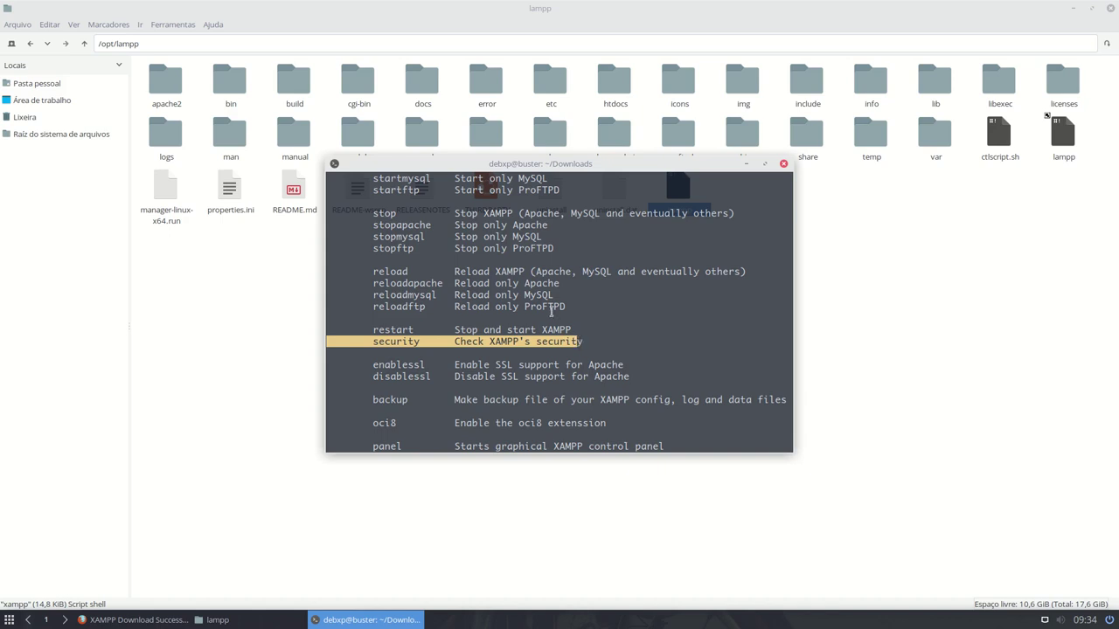
scroll(547, 307, down, 1)
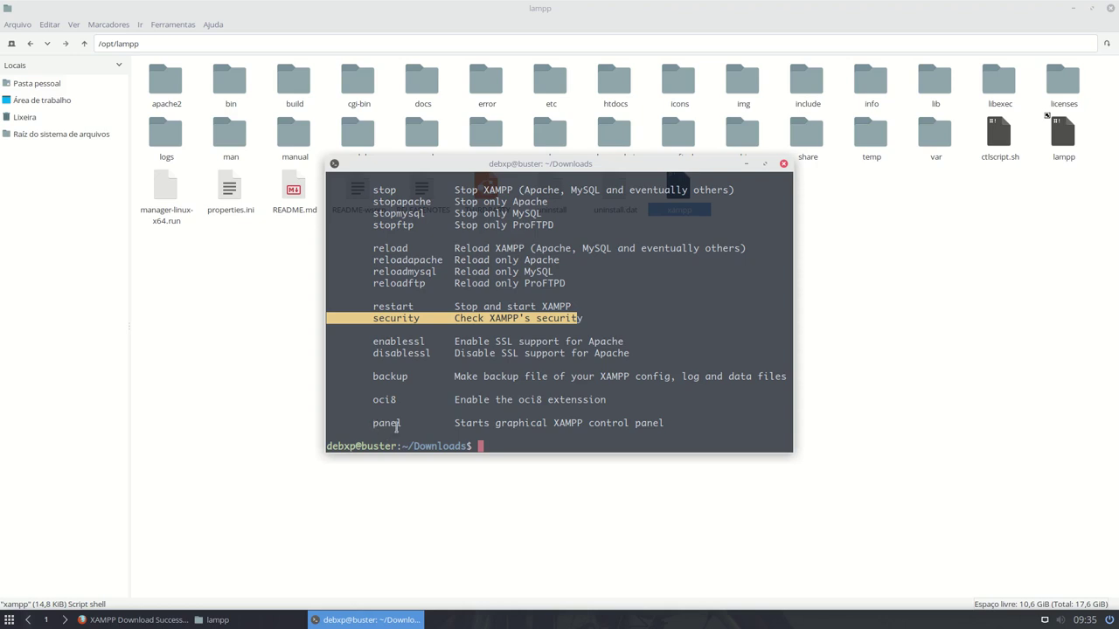
- Run the xampp script again with the panel action
drag(373, 423, 668, 423)
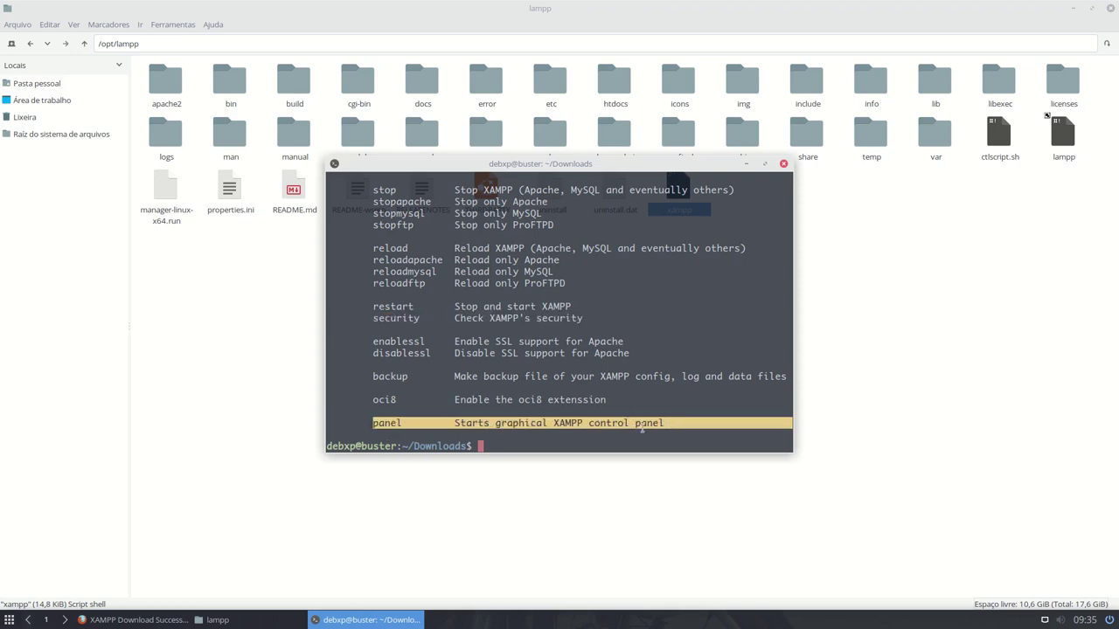
click(626, 430)
key(Up)
text(panel)
key(ctrl+u)
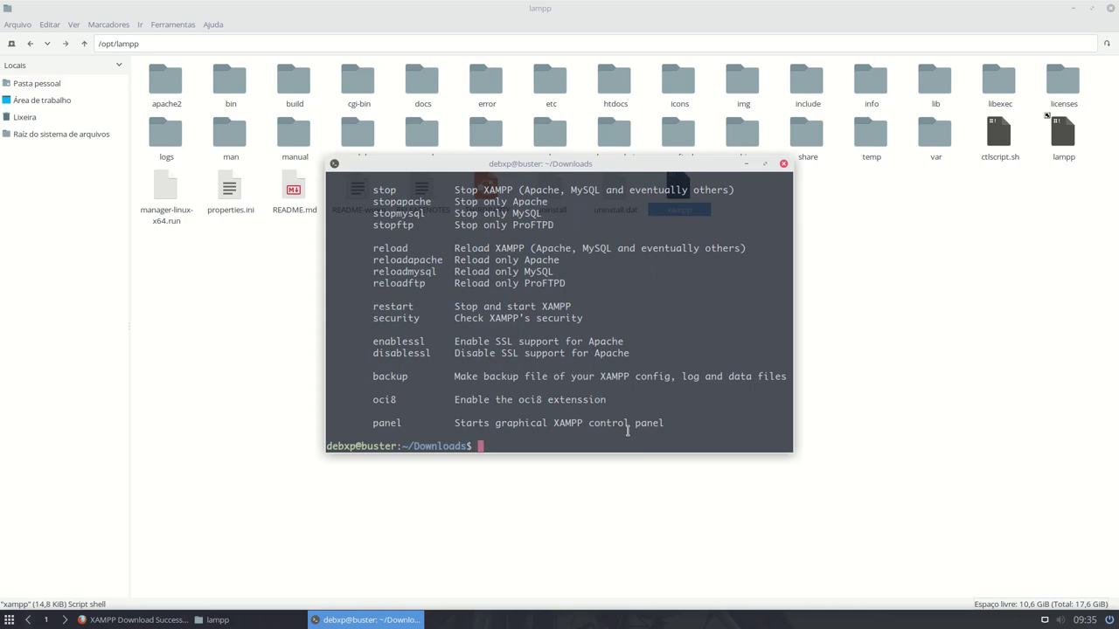
key(ctrl+y)
key(Return)
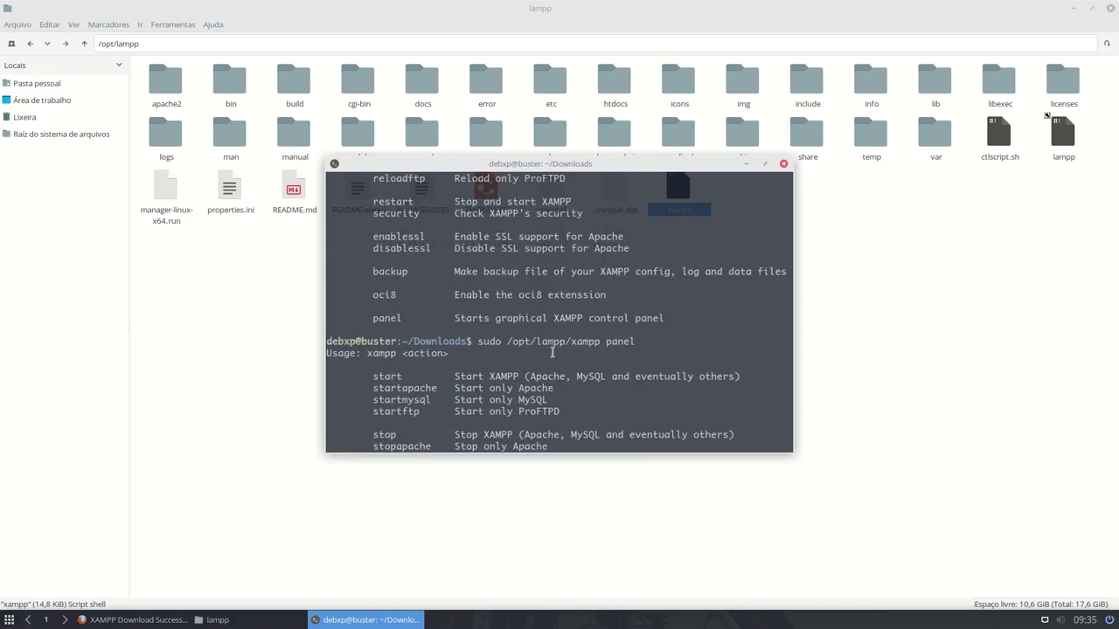
scroll(552, 352, down, 3)
scroll(518, 318, down, 4)
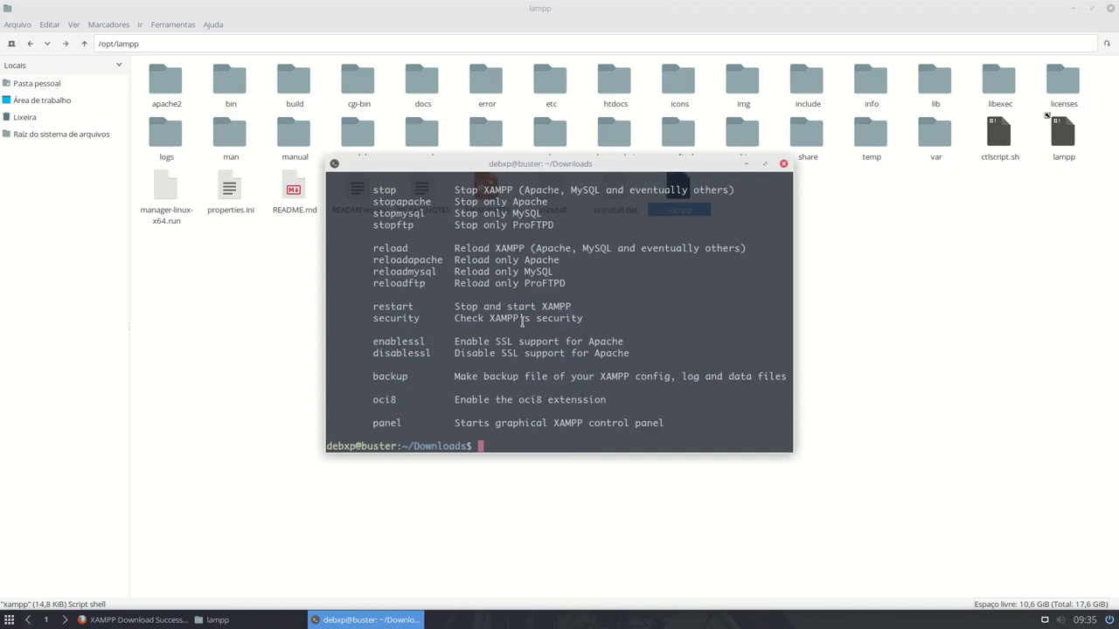
- Run sudo /opt/lampp/share/xampp-control-panel/xampp-control-panel to open the Control Panel
text(sudo /opt/lampp/xampp panel)
key(BackSpace)
key(BackSpace)
key(BackSpace)
key(BackSpace)
key(BackSpace)
key(BackSpace)
key(BackSpace)
key(BackSpace)
key(BackSpace)
key(BackSpace)
key(BackSpace)
text(share/)
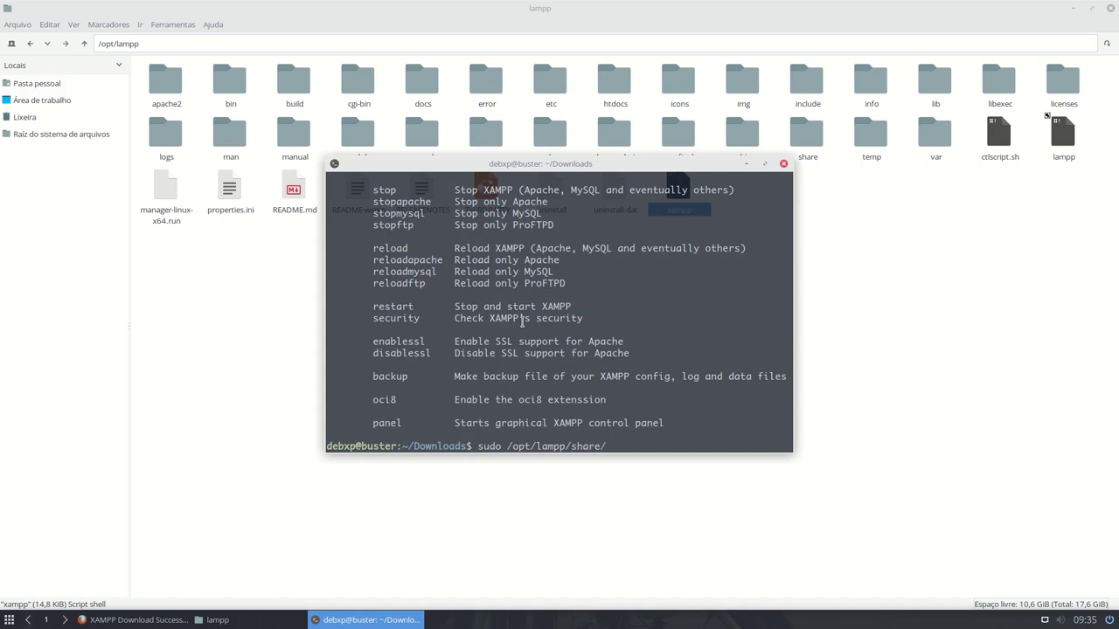
text(xampp)
key(Tab)
key(Tab)
key(Tab)
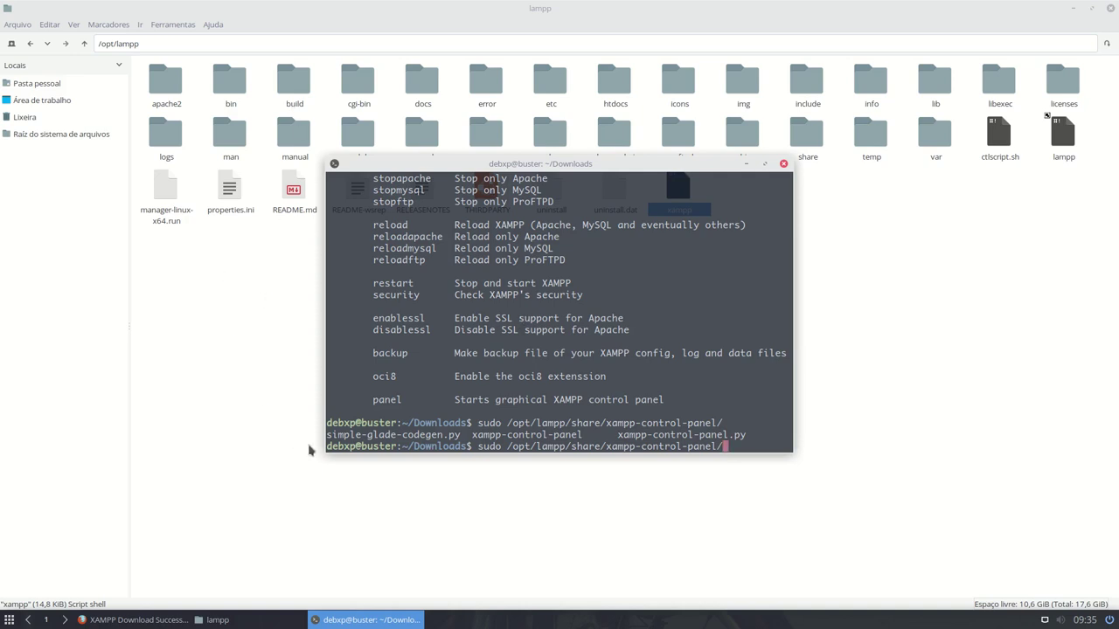
drag(473, 435, 584, 434)
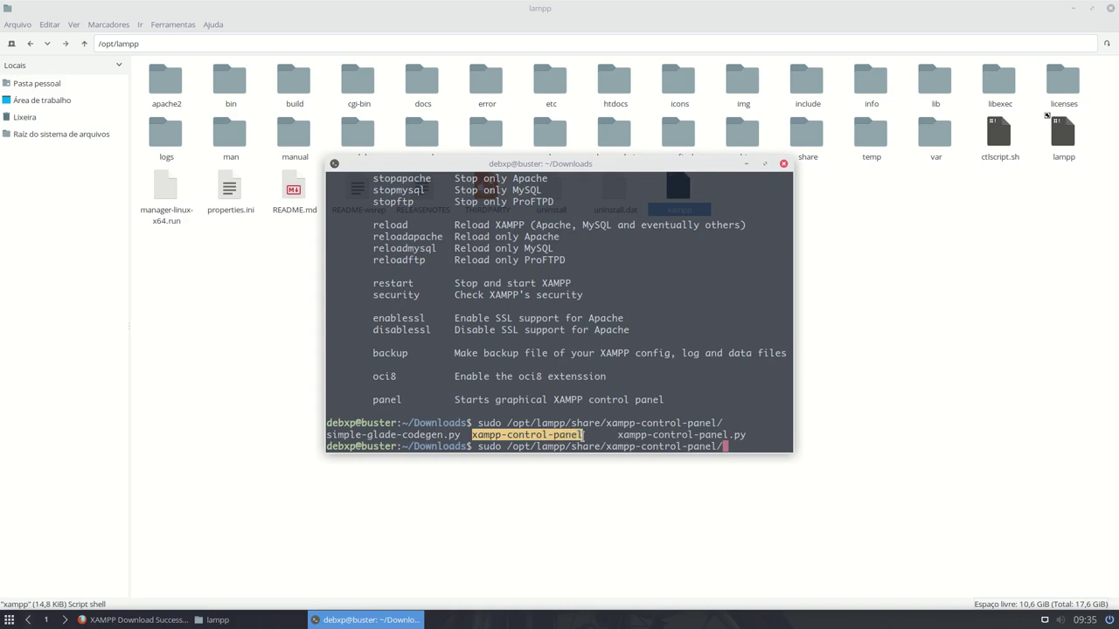
click(746, 444)
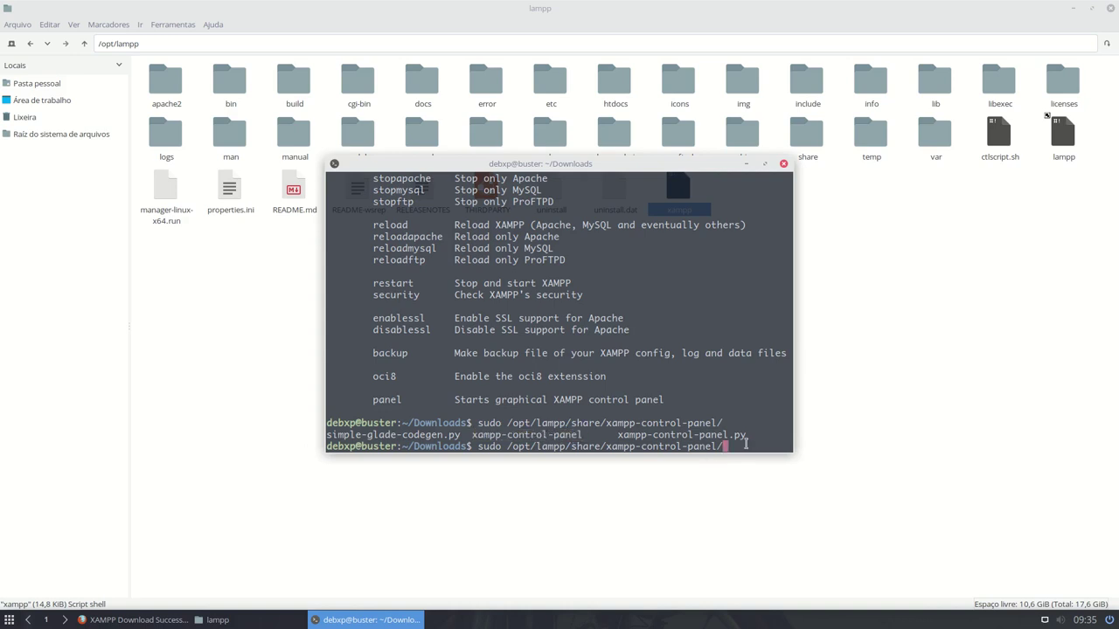
text(xam)
key(Tab)
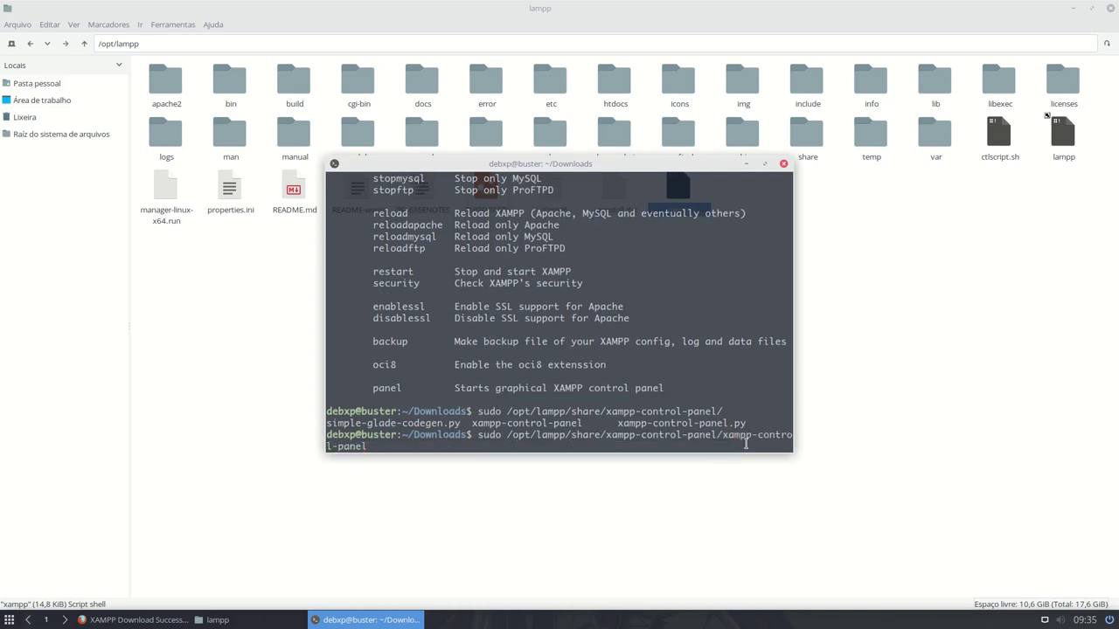
key(Return)
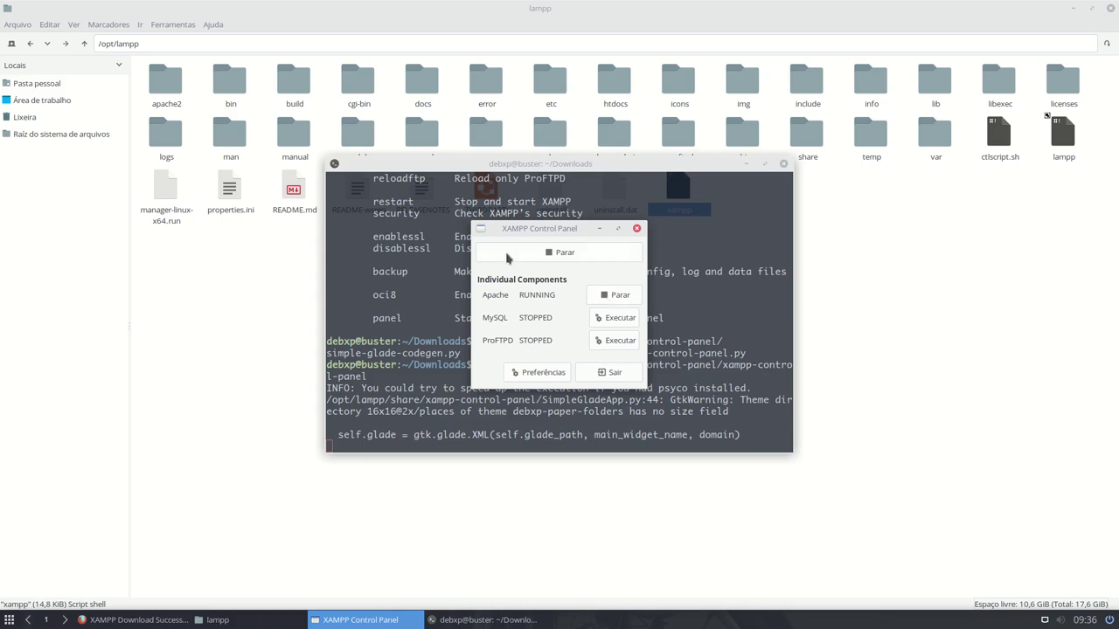
- Stop Apache with Parar and quit the XAMPP Control Panel with Sair
click(616, 296)
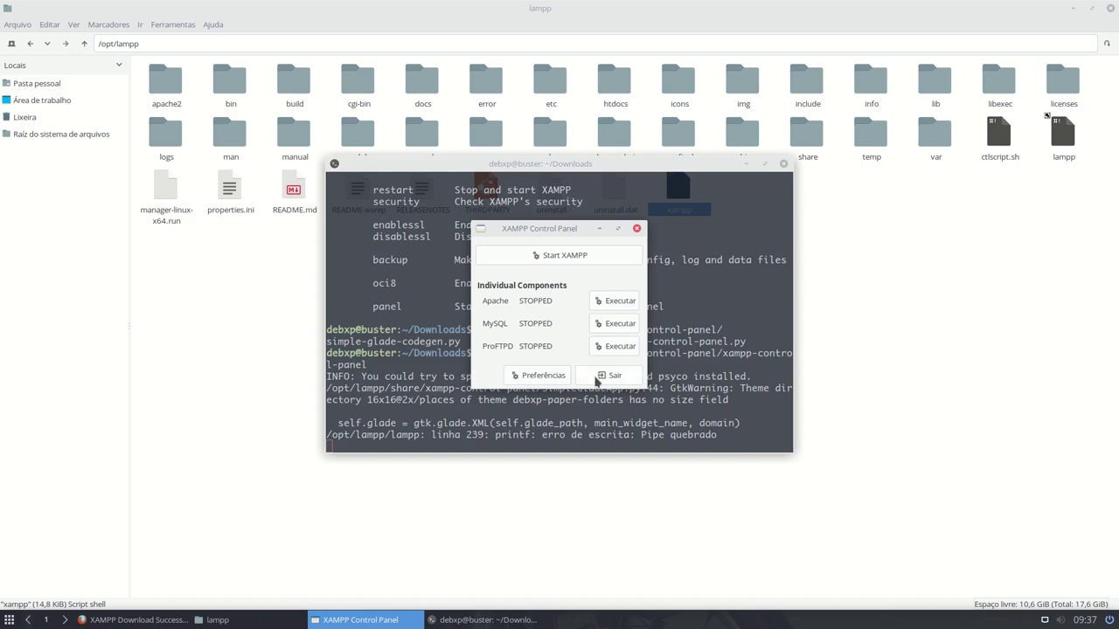
click(596, 379)
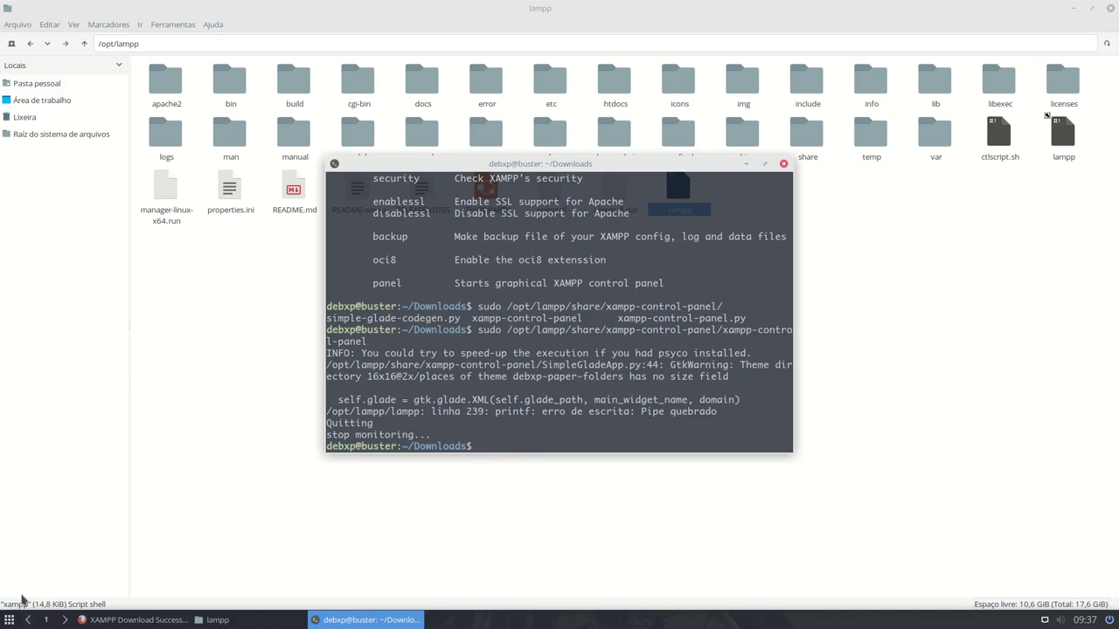
- Launch the MenuLibre editor by running menulibre in the terminal
click(10, 619)
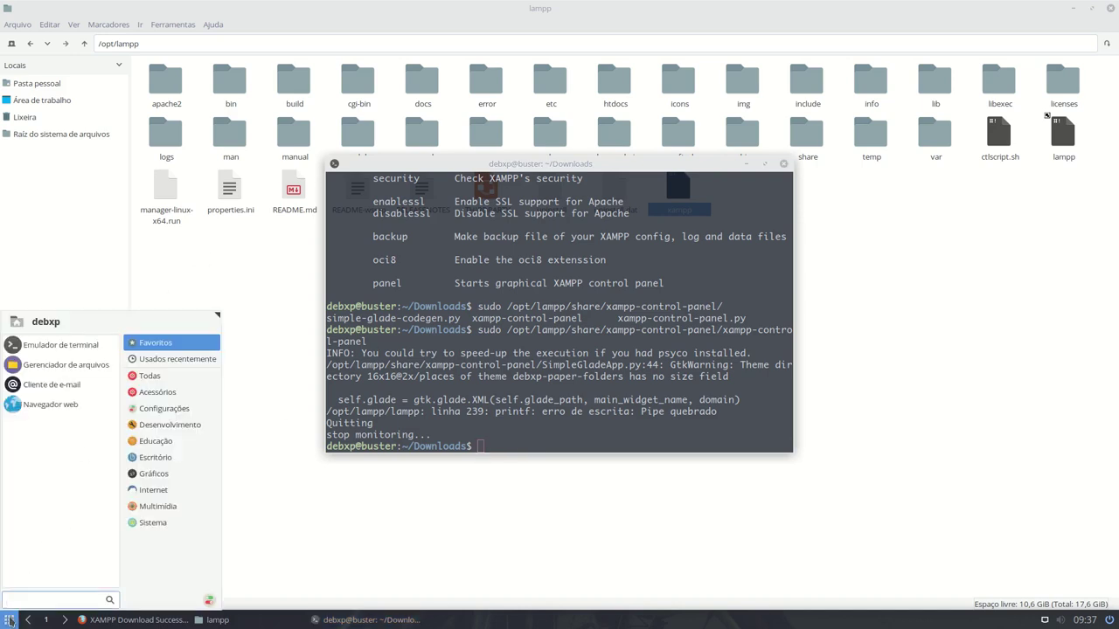
click(9, 620)
right_click(10, 620)
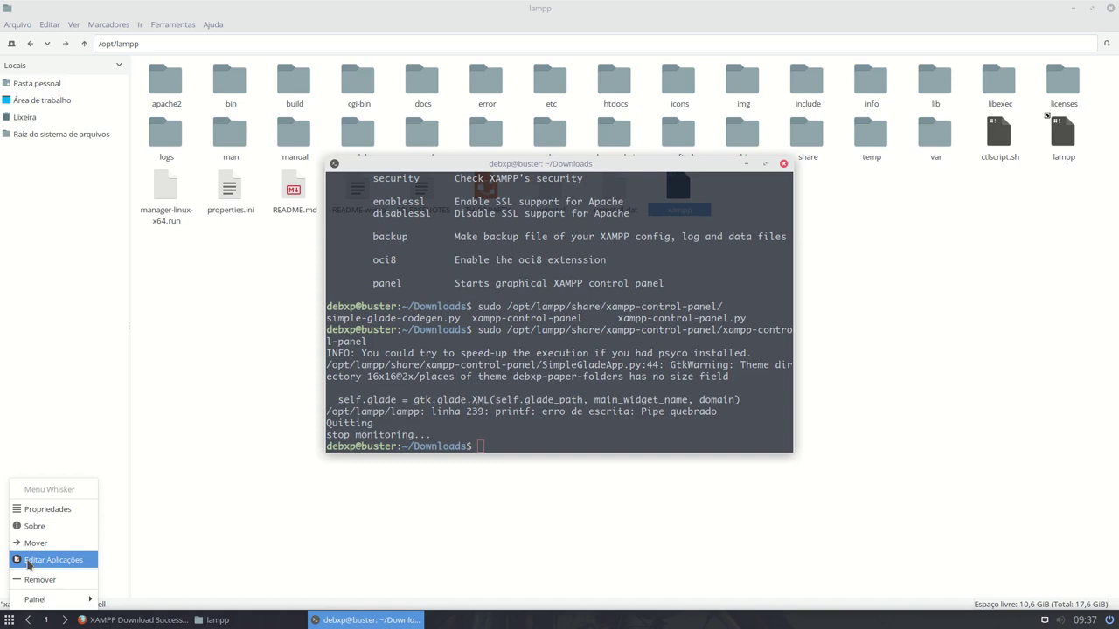
click(496, 439)
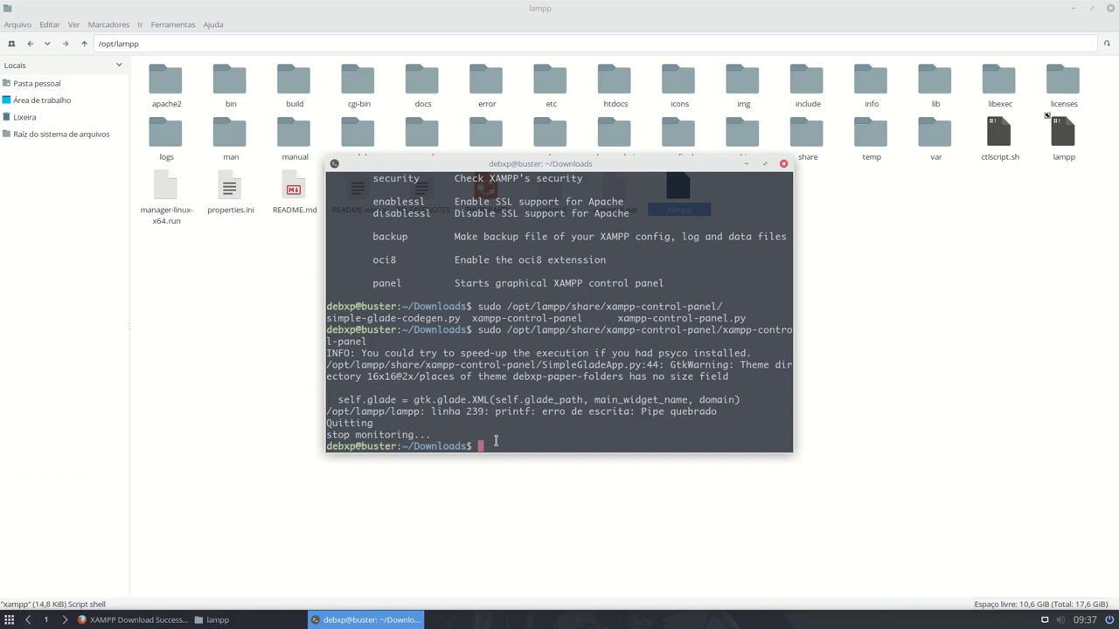
text(menulibre)
key(Return)
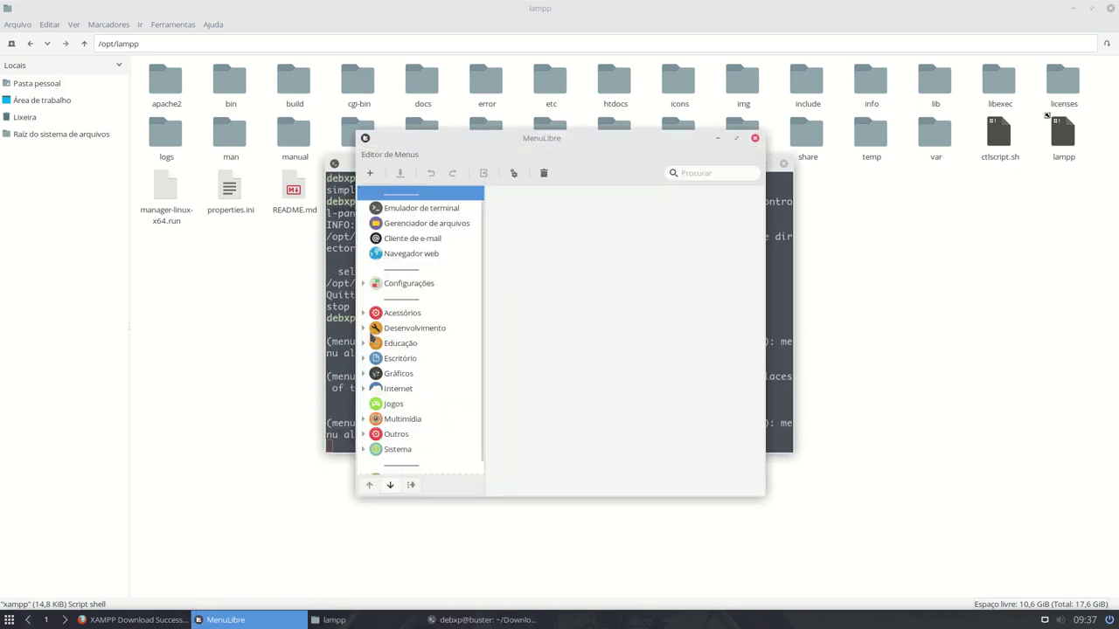
- Add a new launcher named 'Xampp Teste' under Desenvolvimento
click(364, 328)
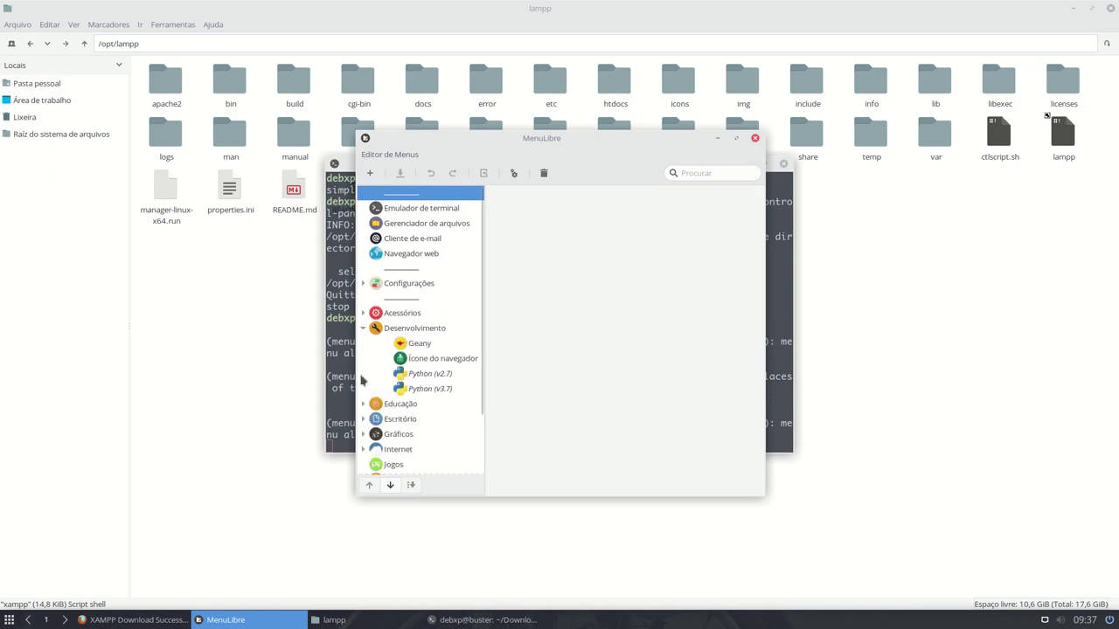
click(419, 328)
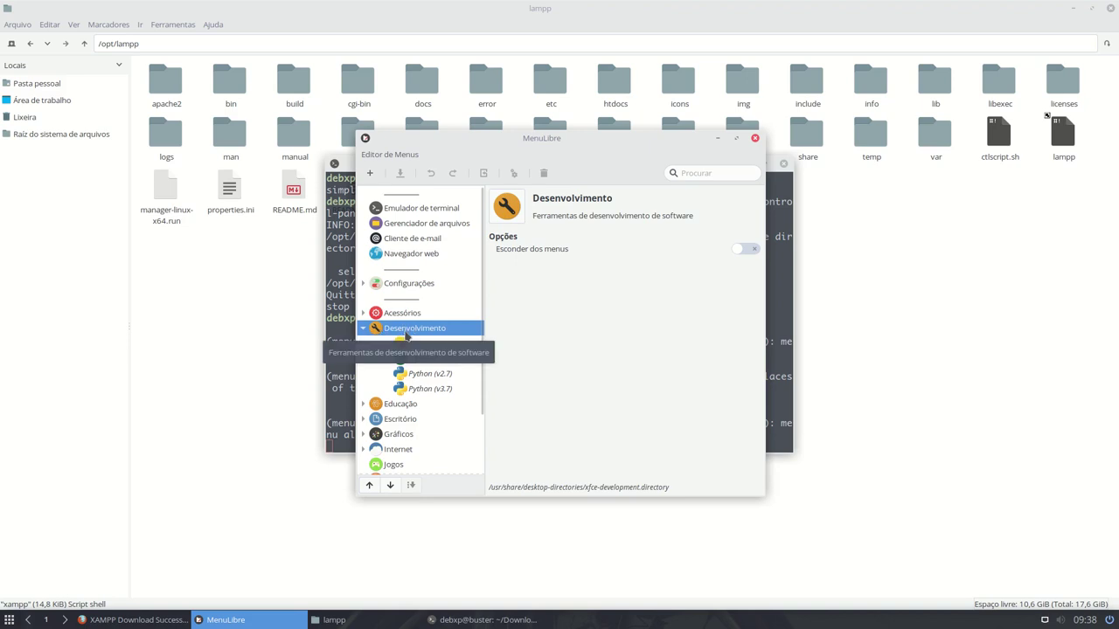
click(371, 175)
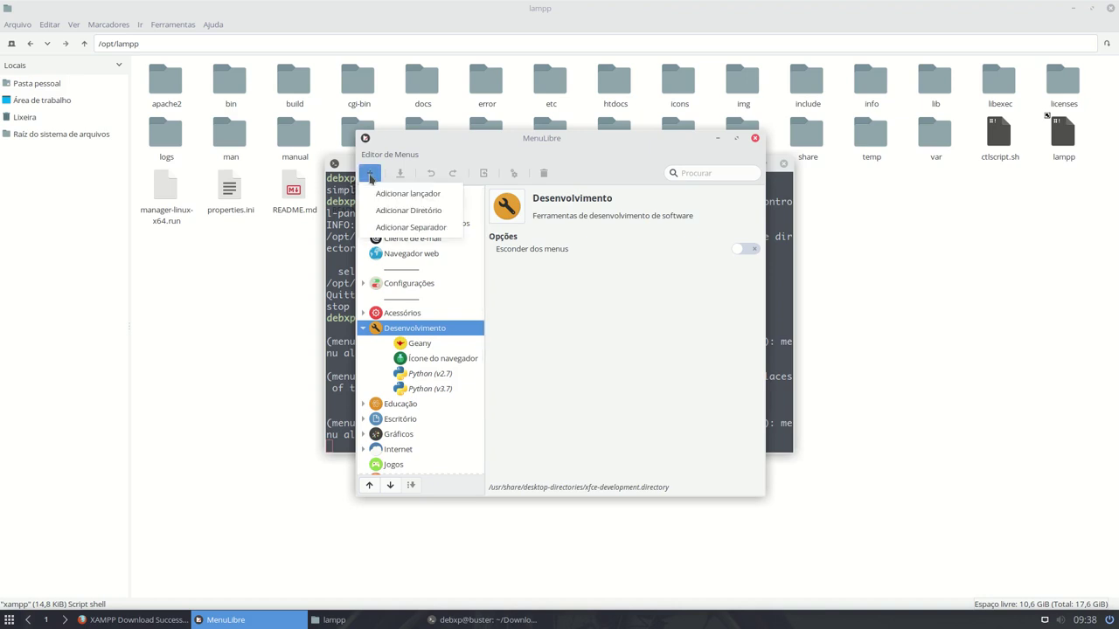
click(402, 194)
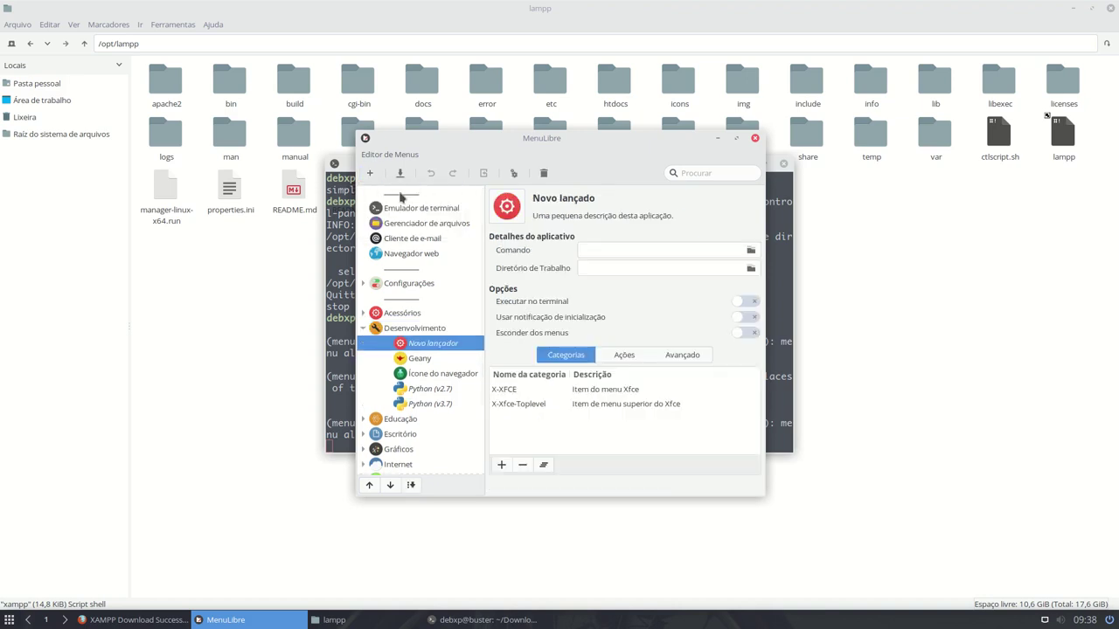
click(551, 201)
text(X)
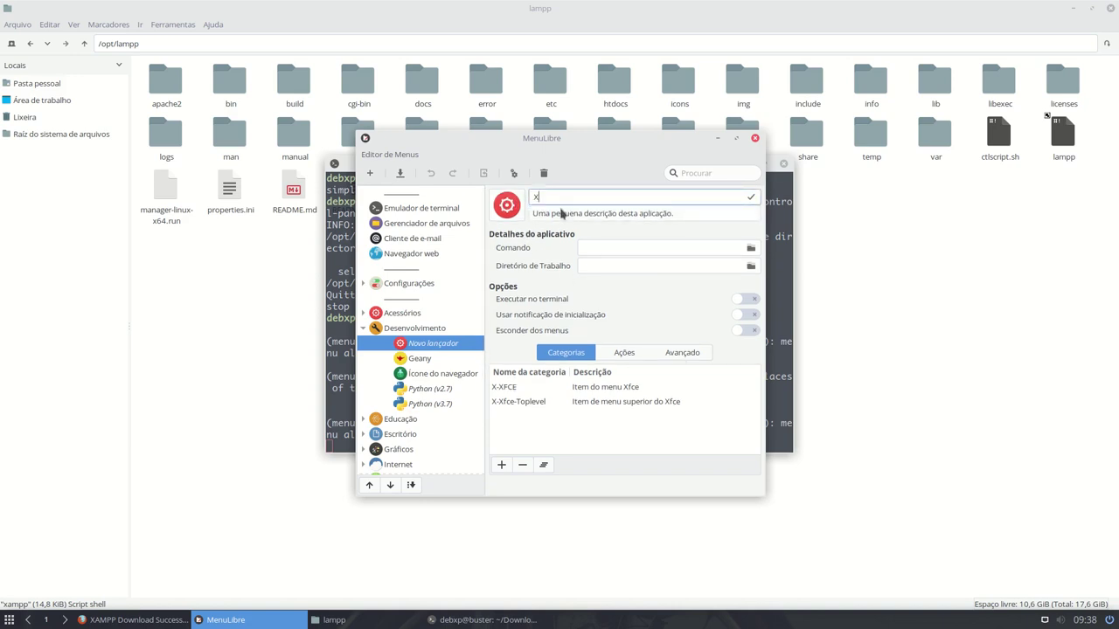
text(ampp Teste)
click(609, 248)
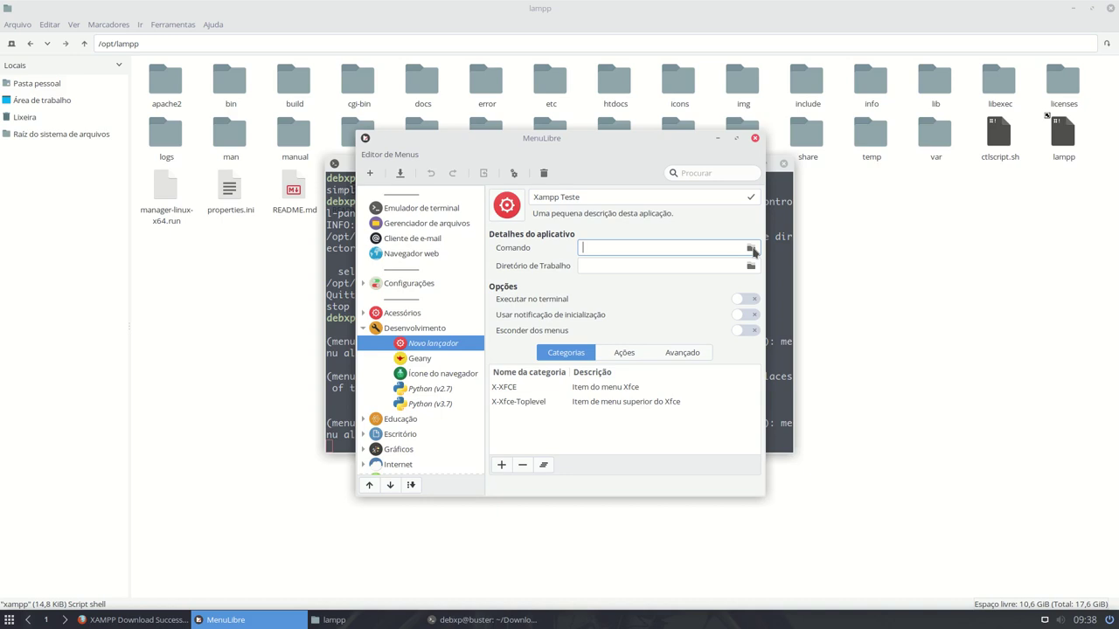
- Set the launcher command to /opt/lampp/share/xampp-control-panel/xampp-control-panel via the file chooser
click(751, 249)
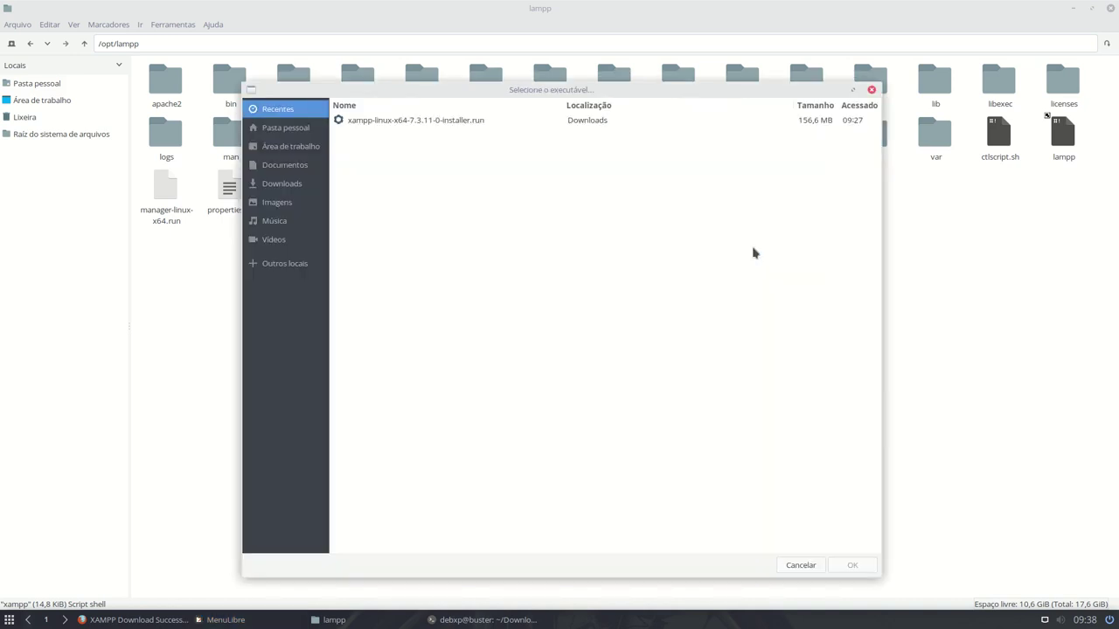
click(291, 263)
click(399, 134)
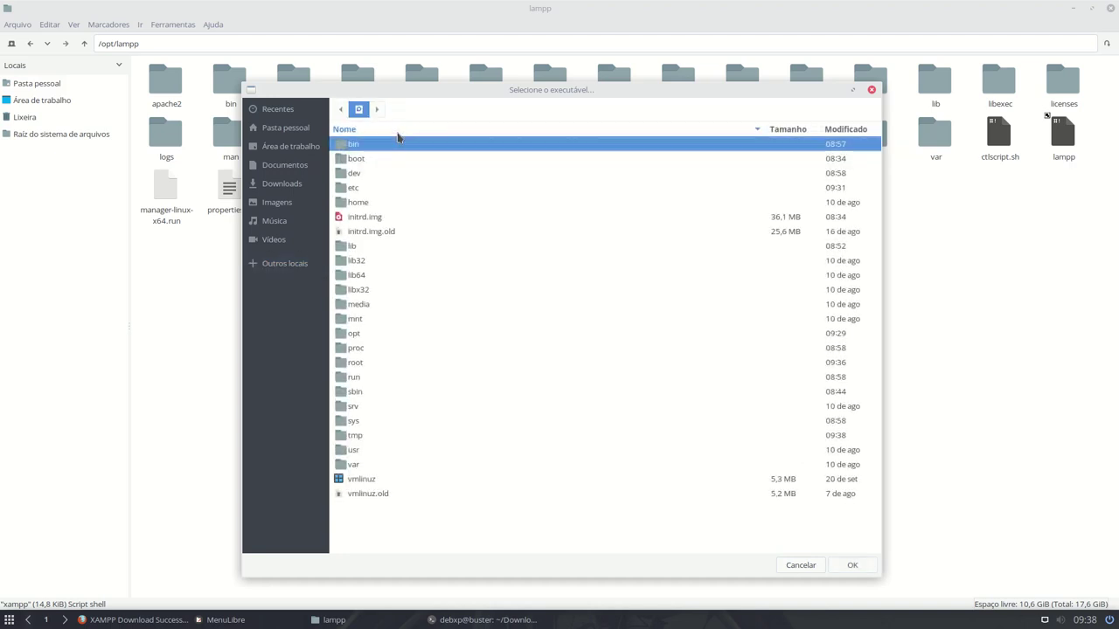
double_click(362, 336)
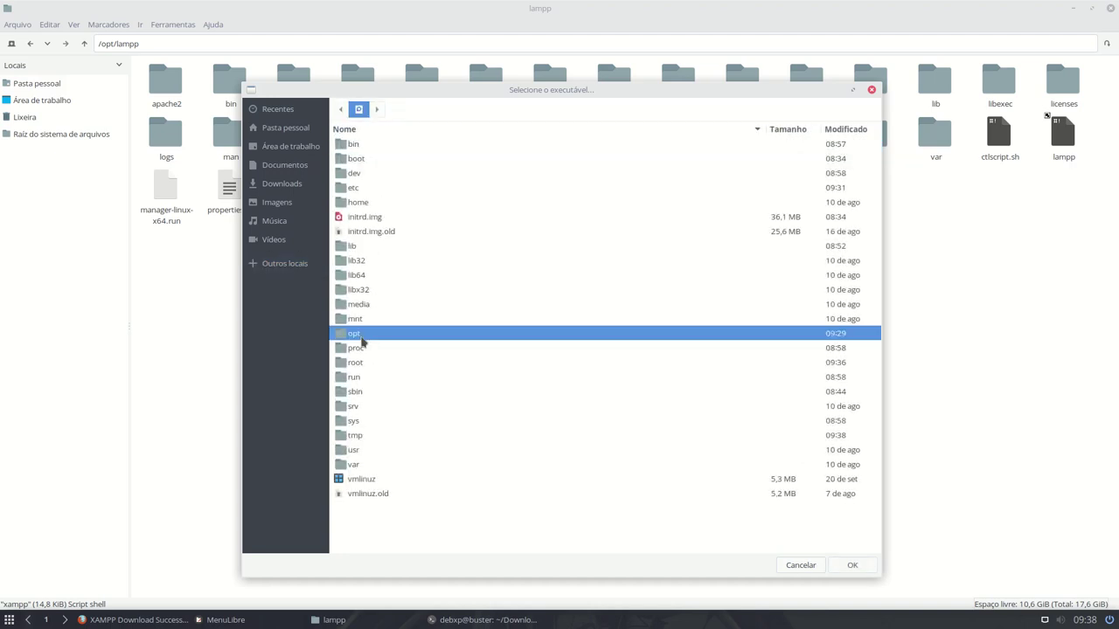
double_click(367, 161)
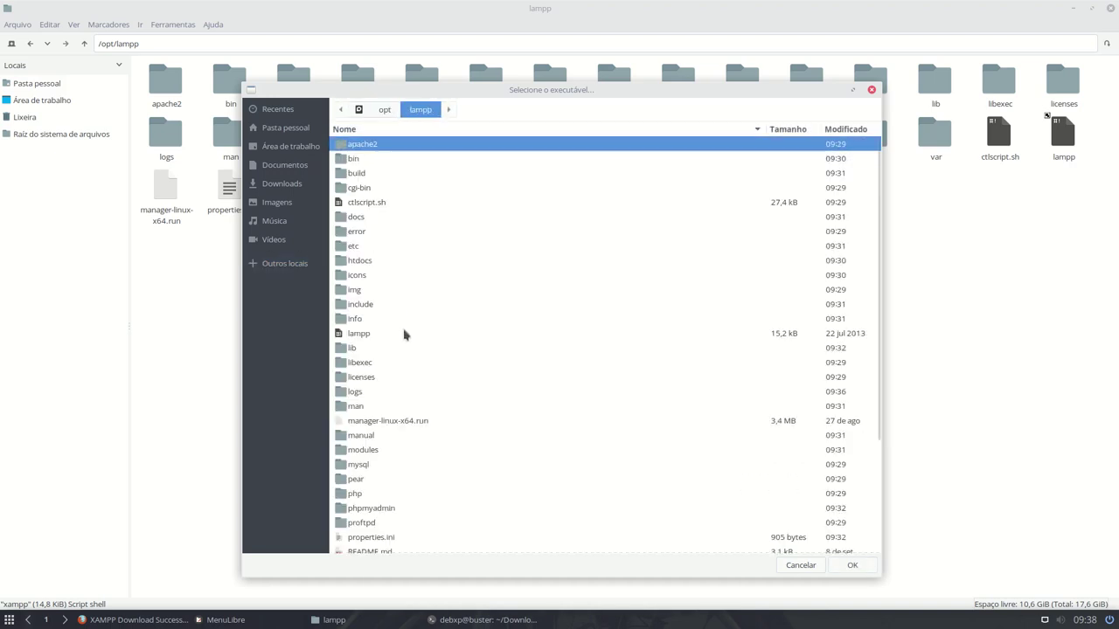
scroll(404, 333, down, 3)
click(360, 474)
double_click(360, 478)
scroll(427, 356, down, 10)
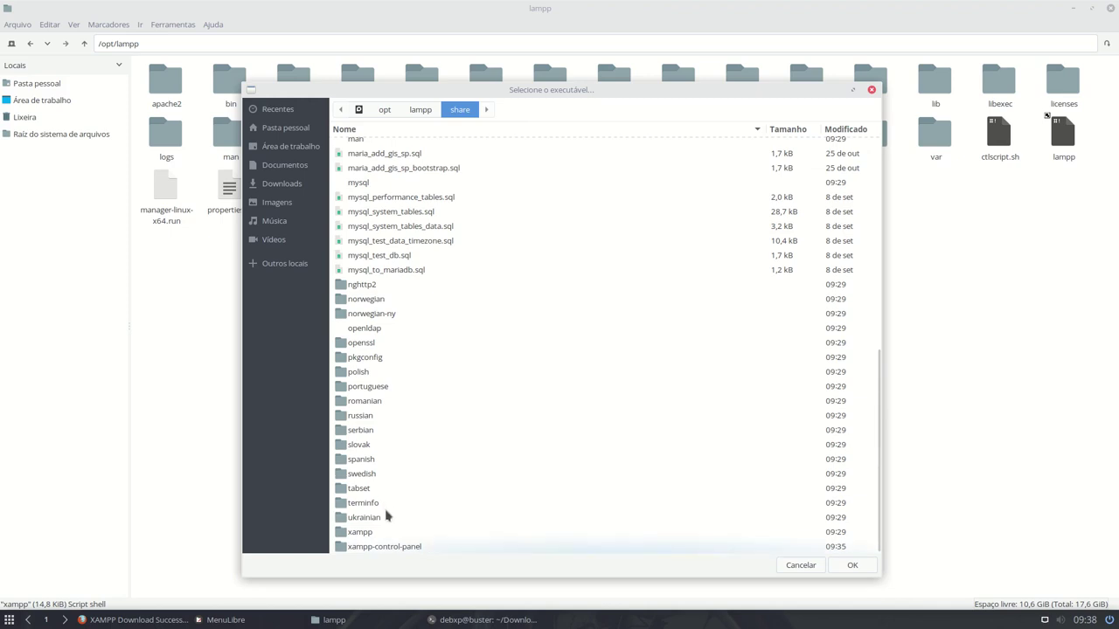
double_click(395, 546)
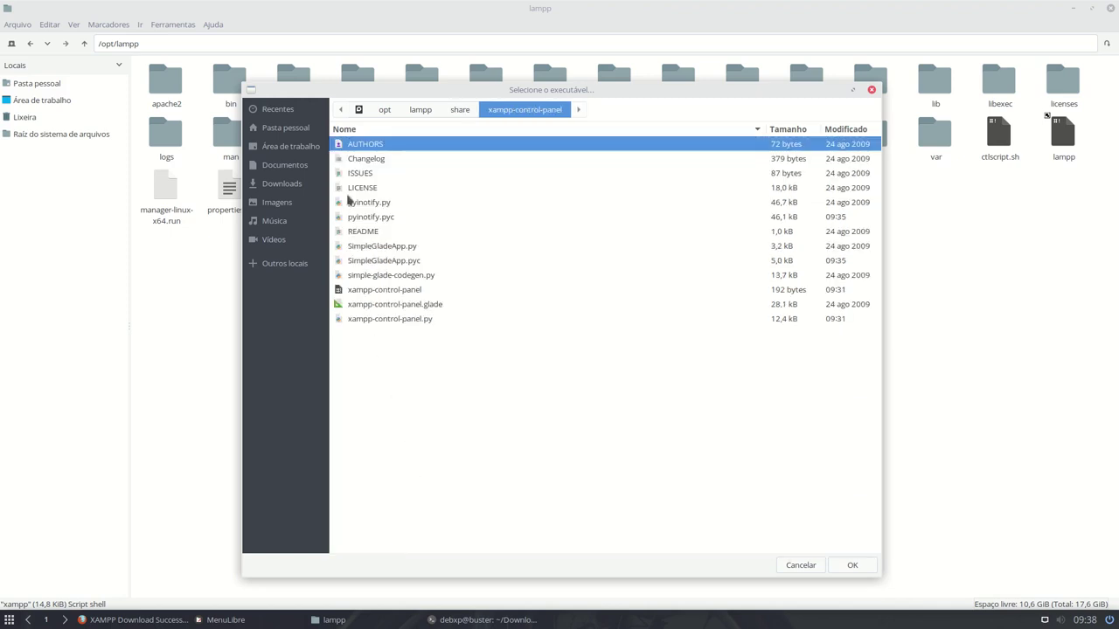
click(381, 291)
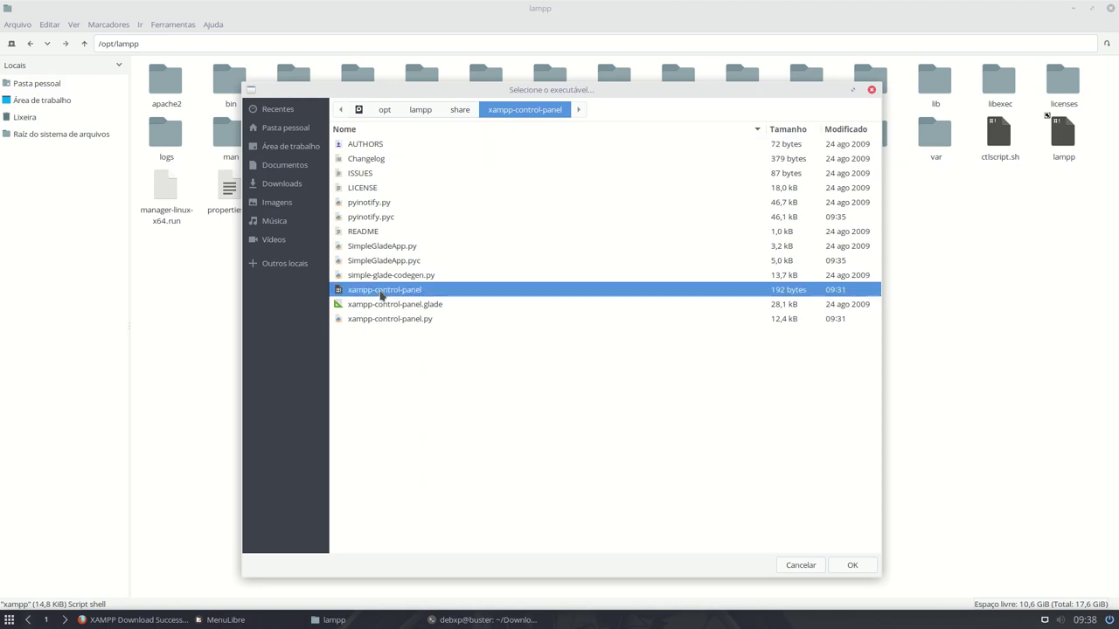
click(852, 565)
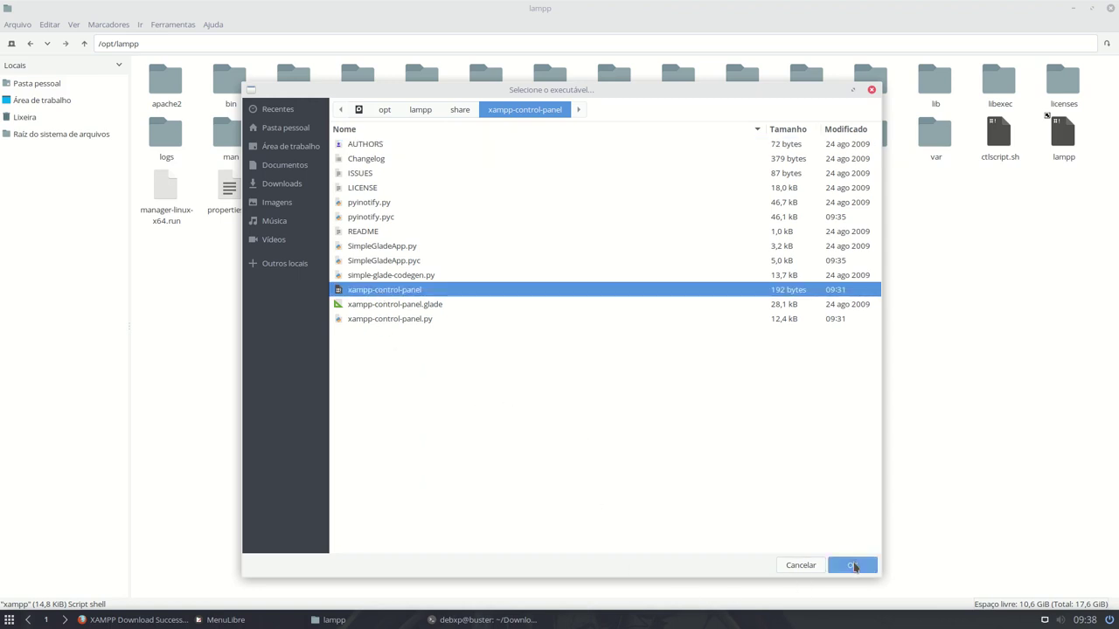
- Prefix the launcher command with pkexec
click(695, 247)
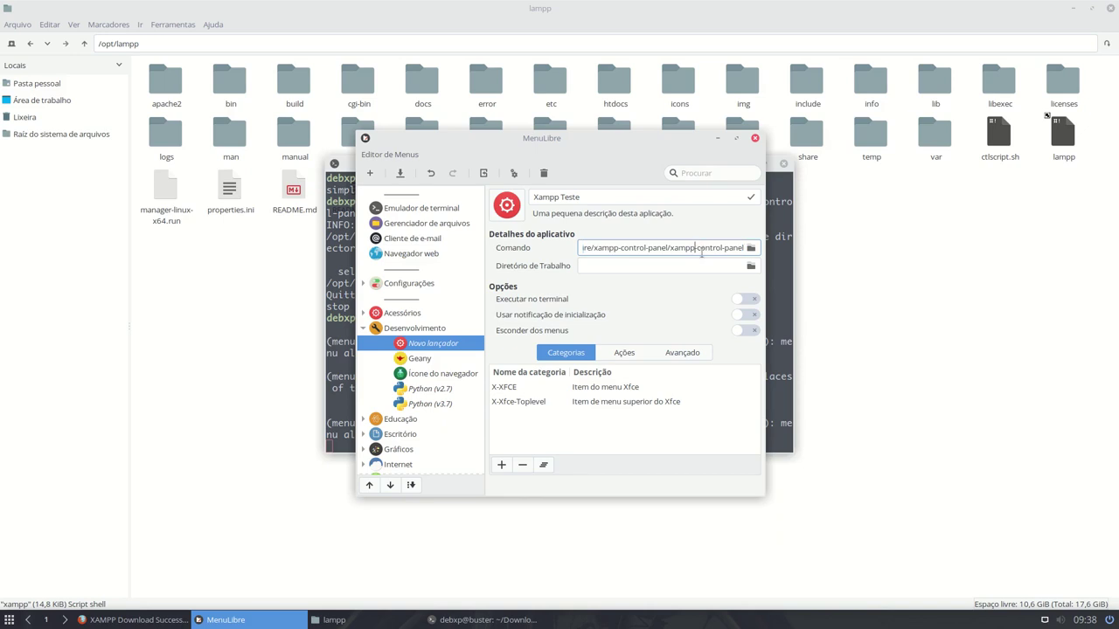
key(Home)
key(Home)
text(pkexec)
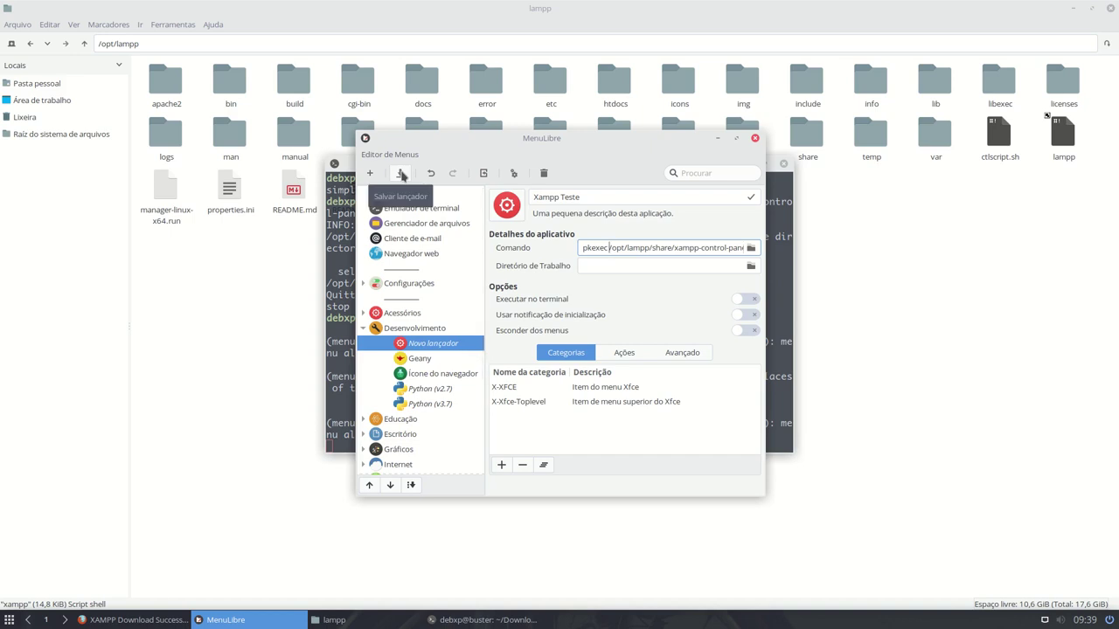
- Save Xampp Teste, launch it from Desenvolvimento, and authenticate with the account password
click(401, 174)
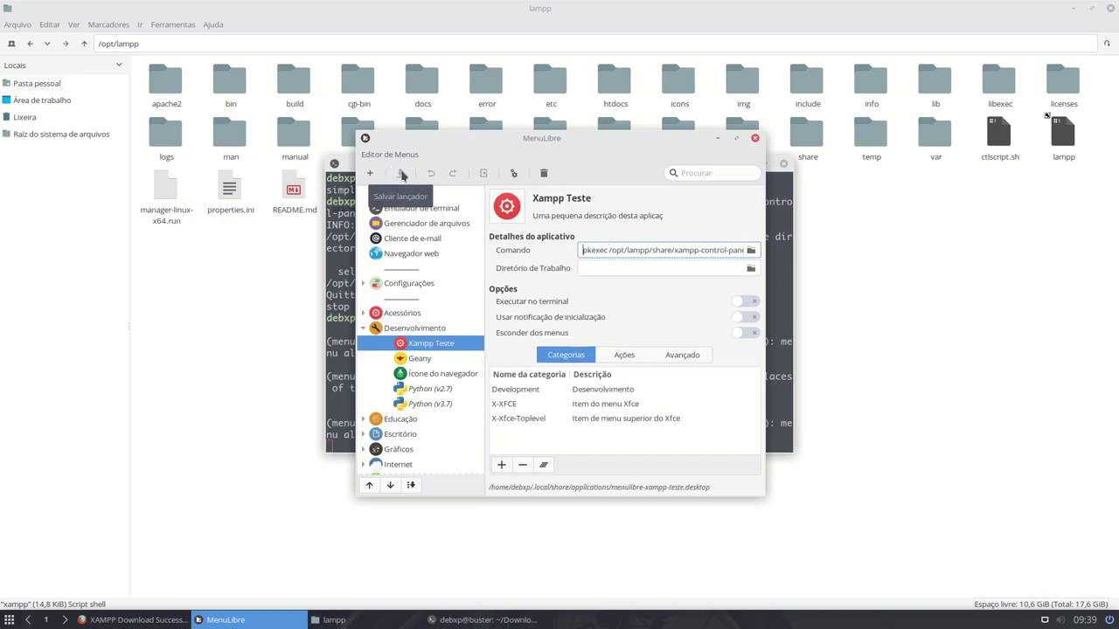
click(9, 621)
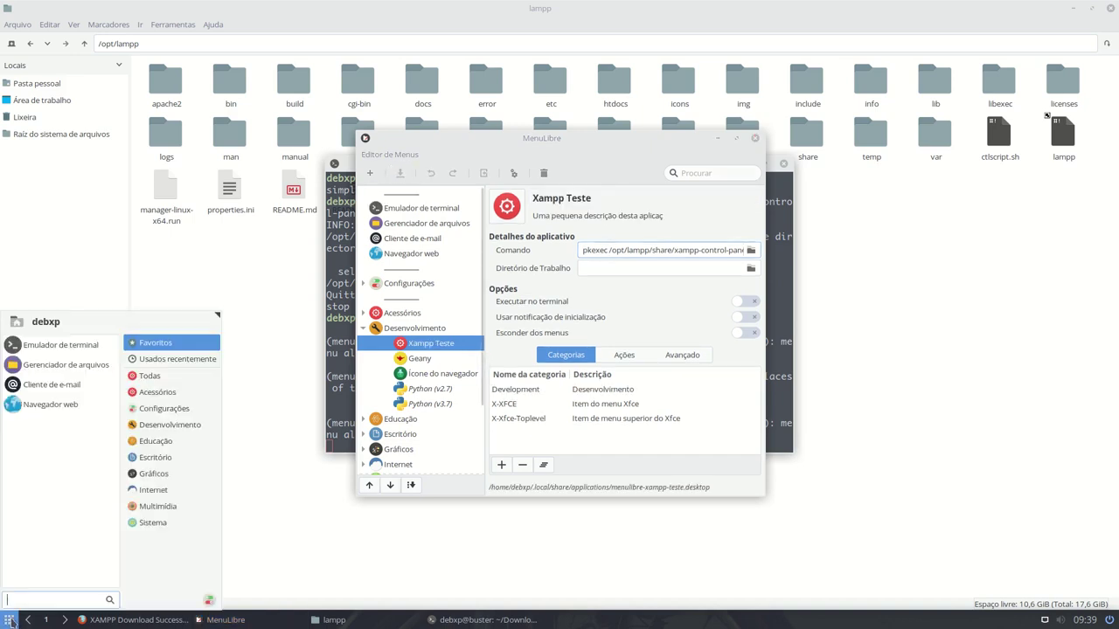
click(168, 426)
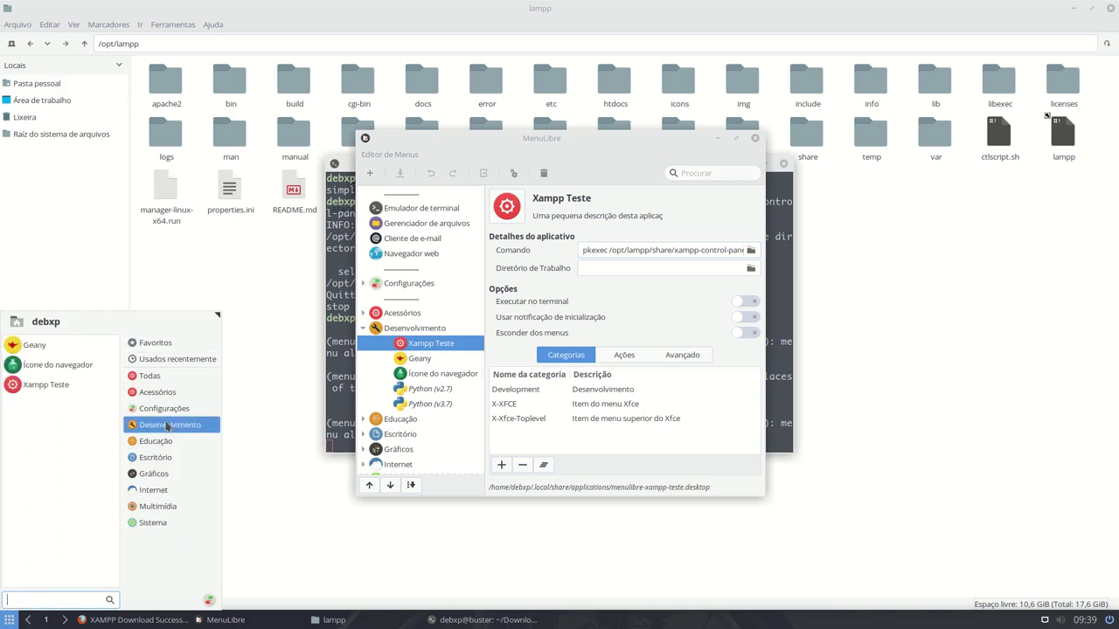
click(51, 388)
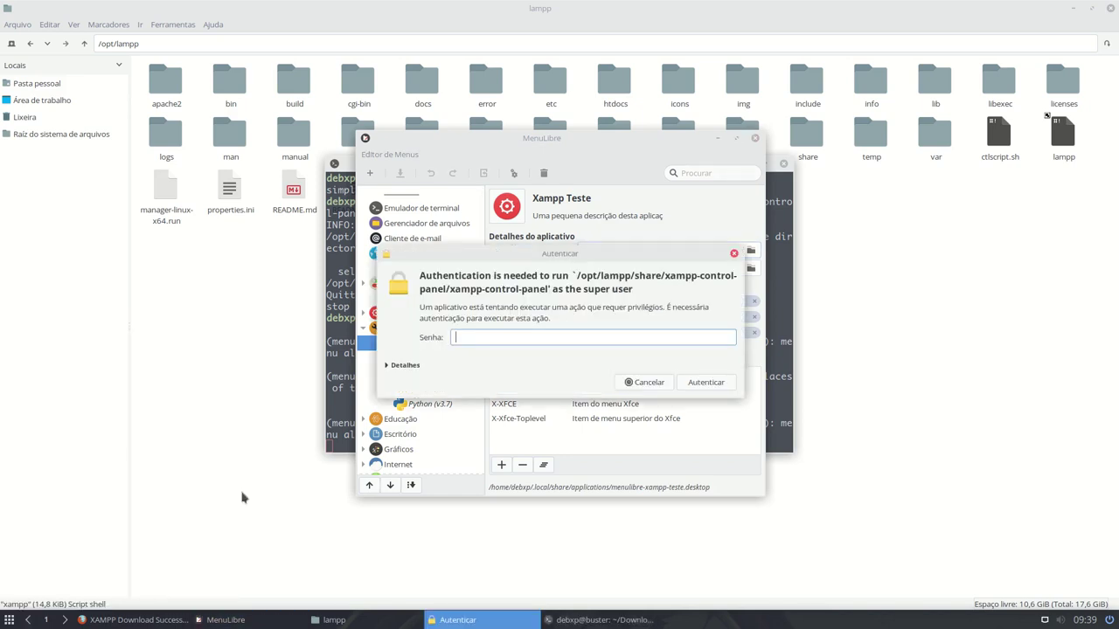
text(123)
key(Return)
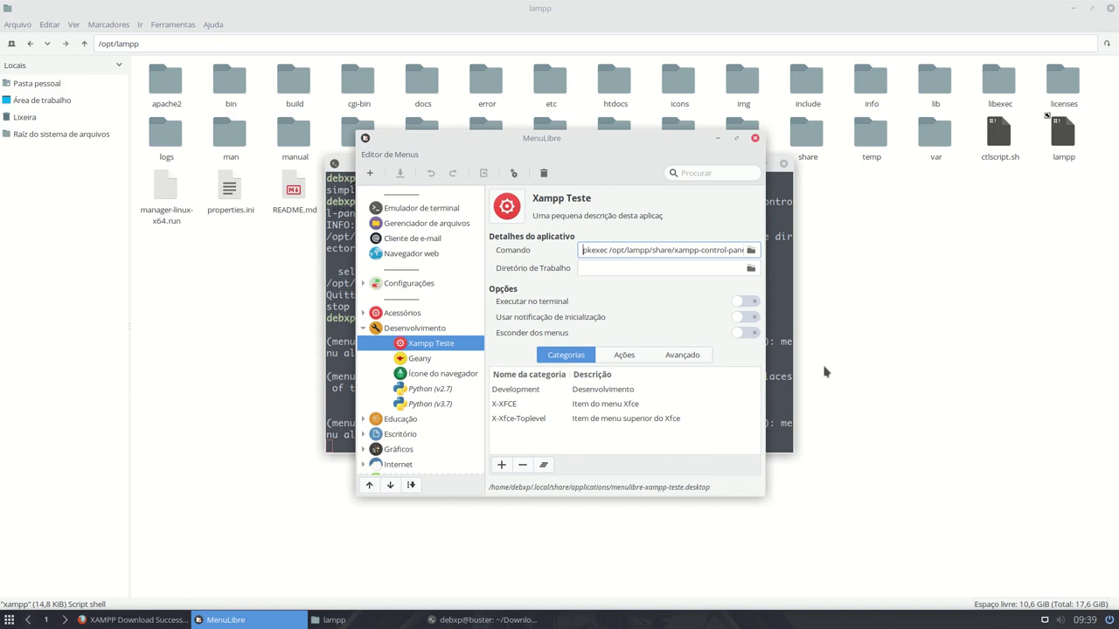
double_click(599, 250)
click(426, 346)
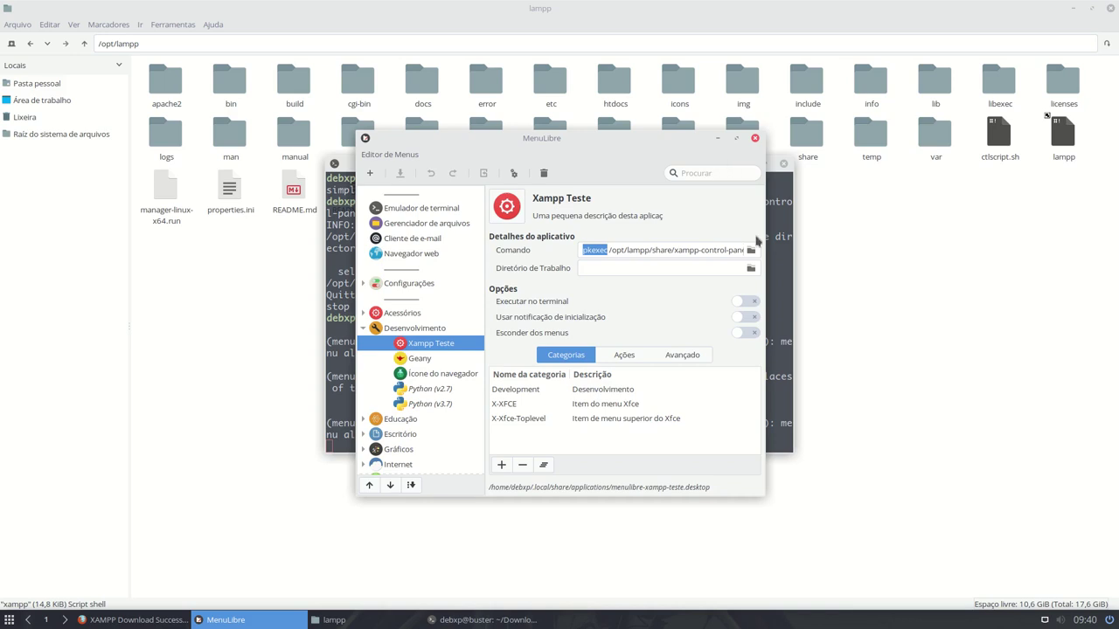
- Navigate Thunar to ~/.local/share/applications and open the Xampp Teste launcher in Geany
click(754, 138)
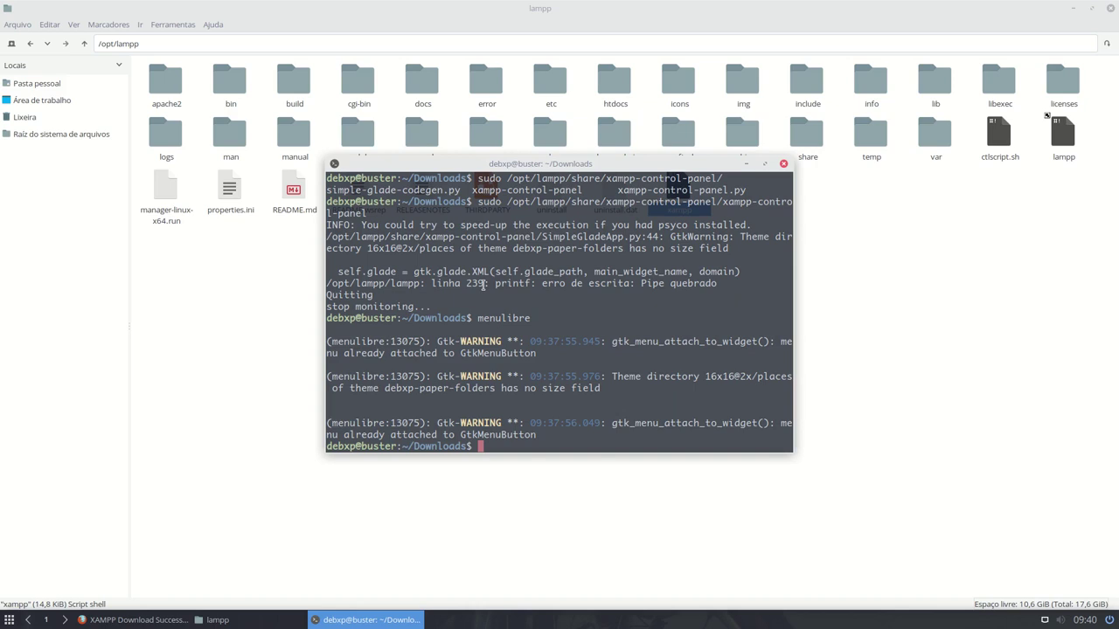
key(ctrl+l)
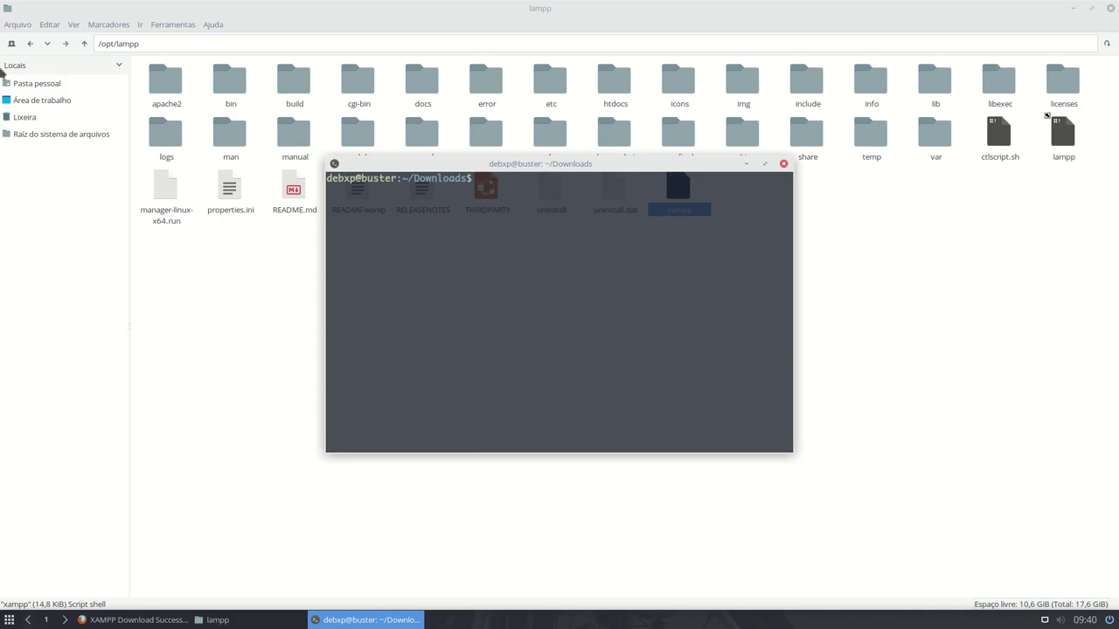
click(25, 85)
click(208, 44)
text(/.lo)
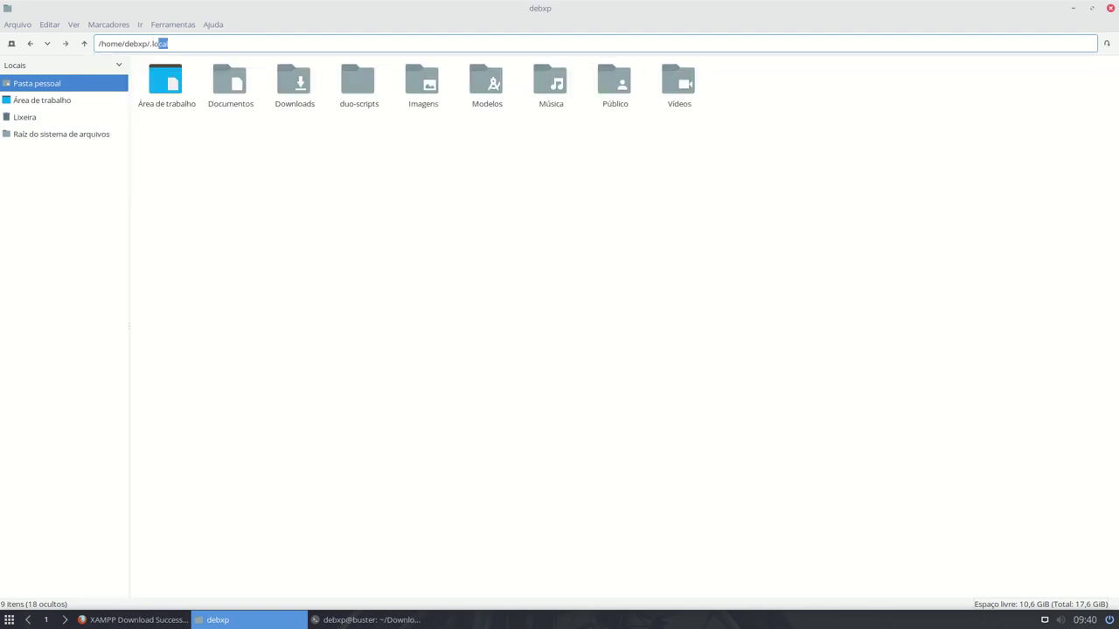
key(Return)
click(231, 90)
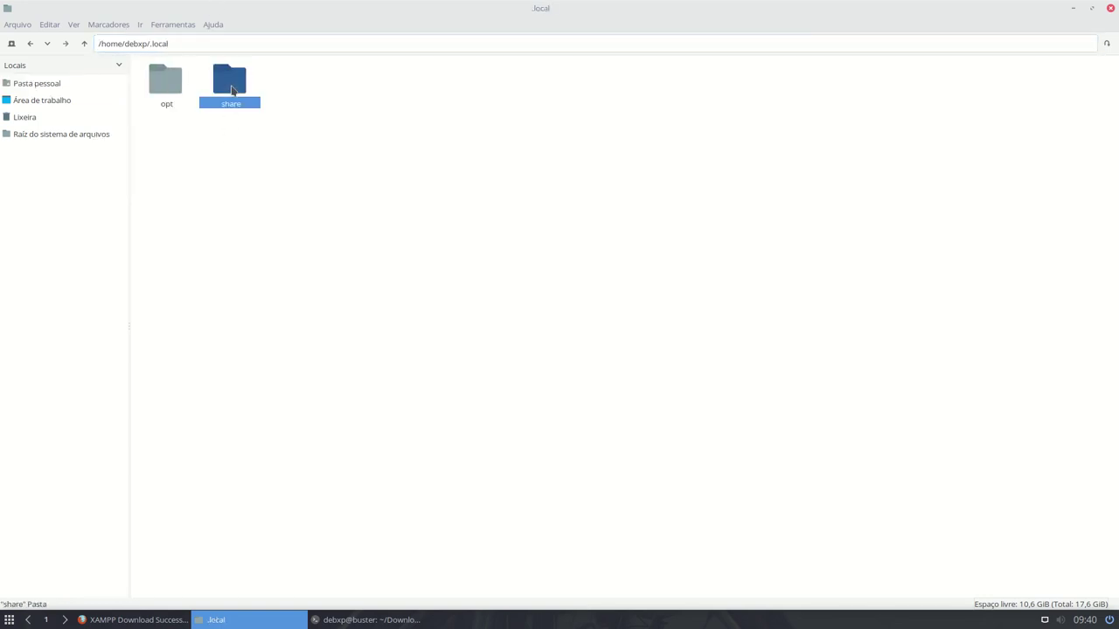
double_click(231, 89)
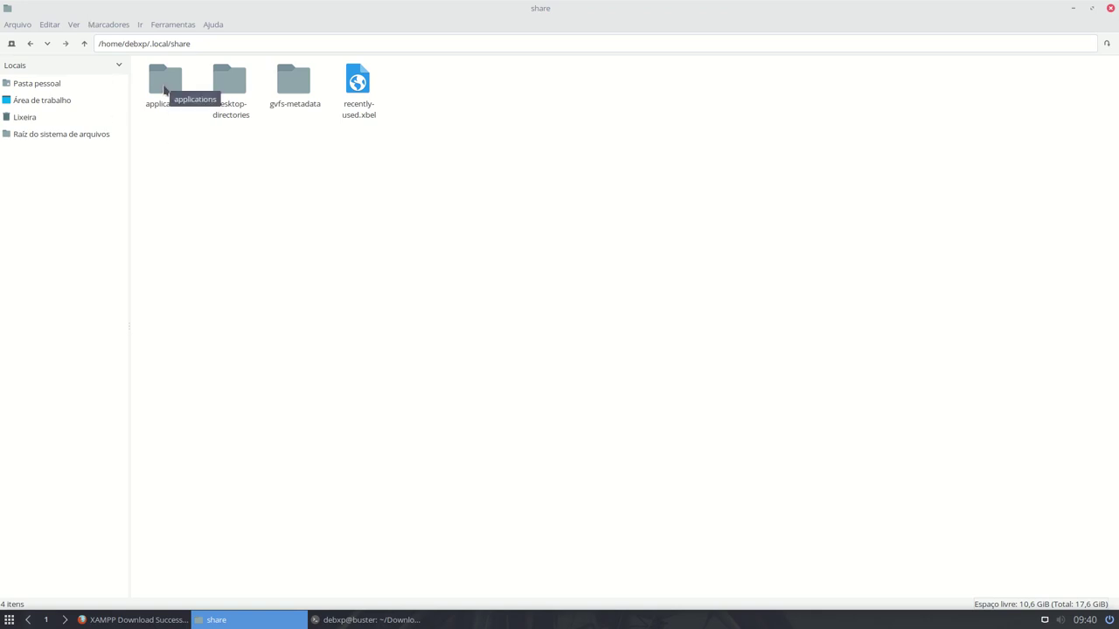
double_click(165, 88)
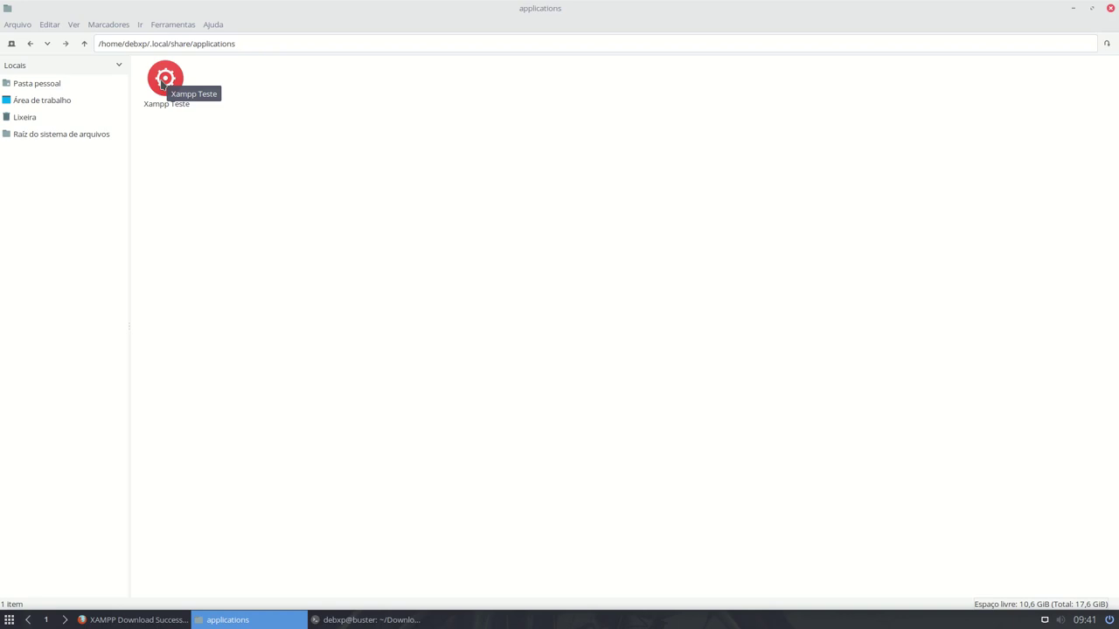
right_click(161, 82)
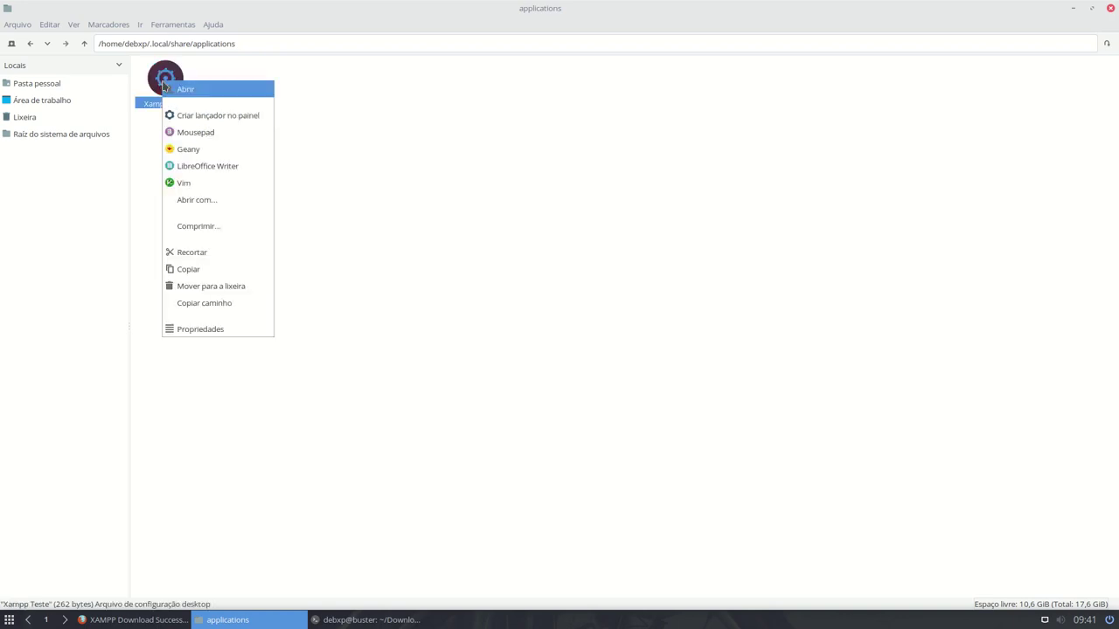
click(219, 153)
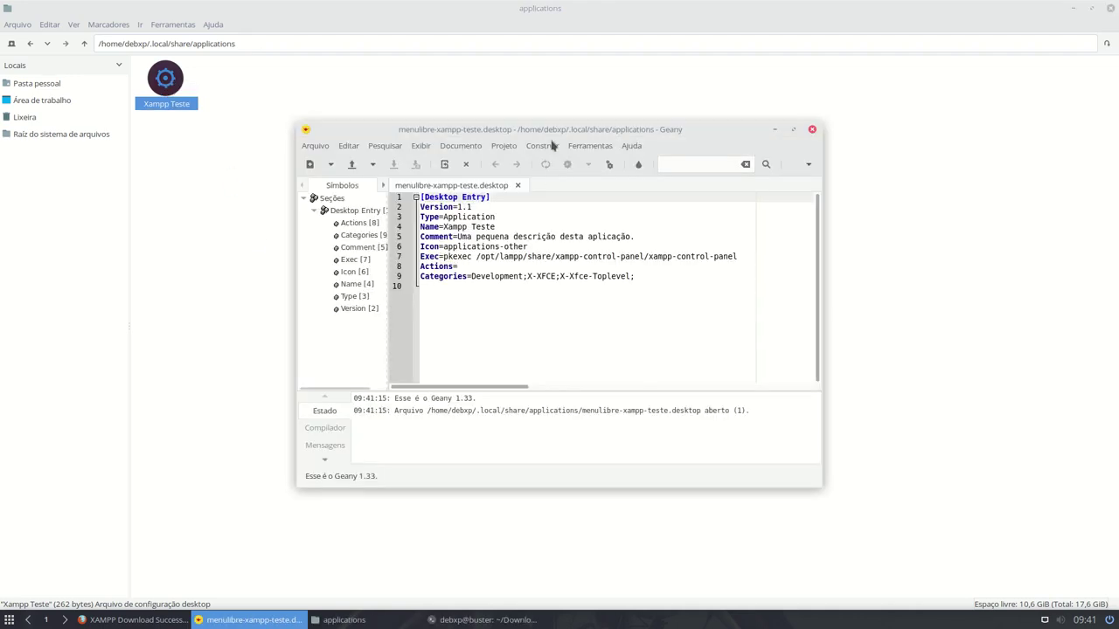
- Maximize Geany to review menulibre-xampp-teste.desktop, then minimize it
double_click(549, 131)
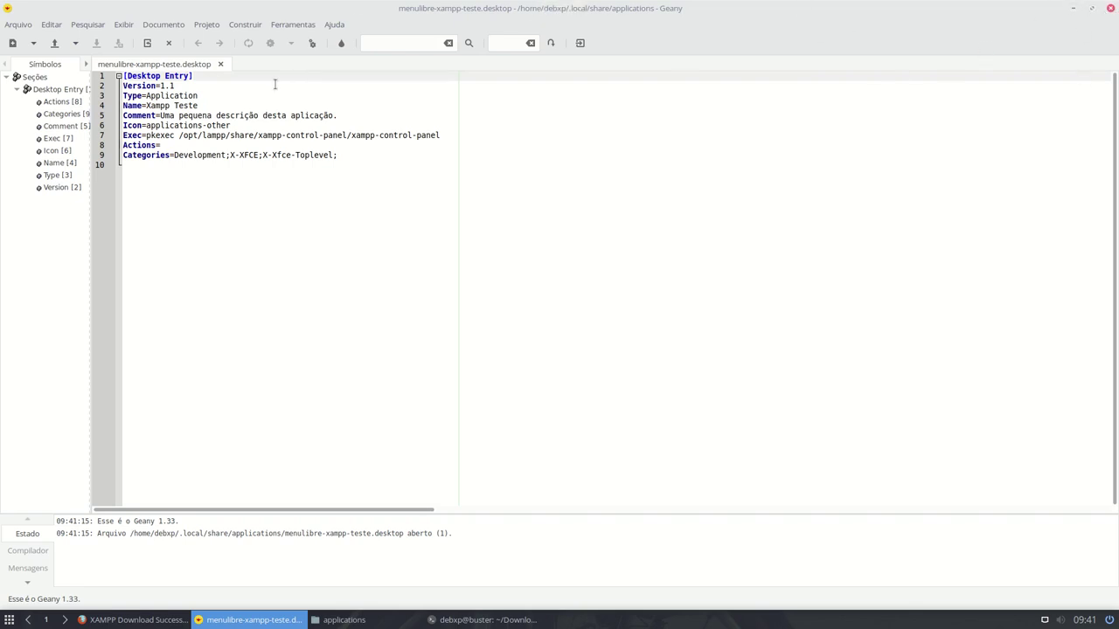
click(1073, 8)
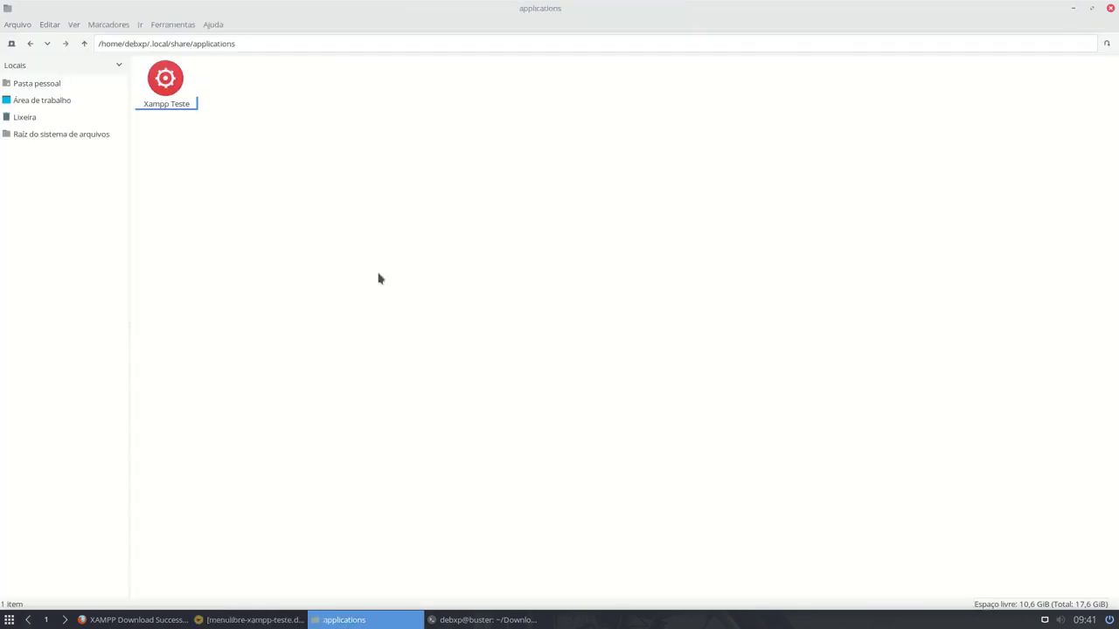
- Bring up the Xampp CLI Menu gist in Firefox and scroll to its top
click(131, 620)
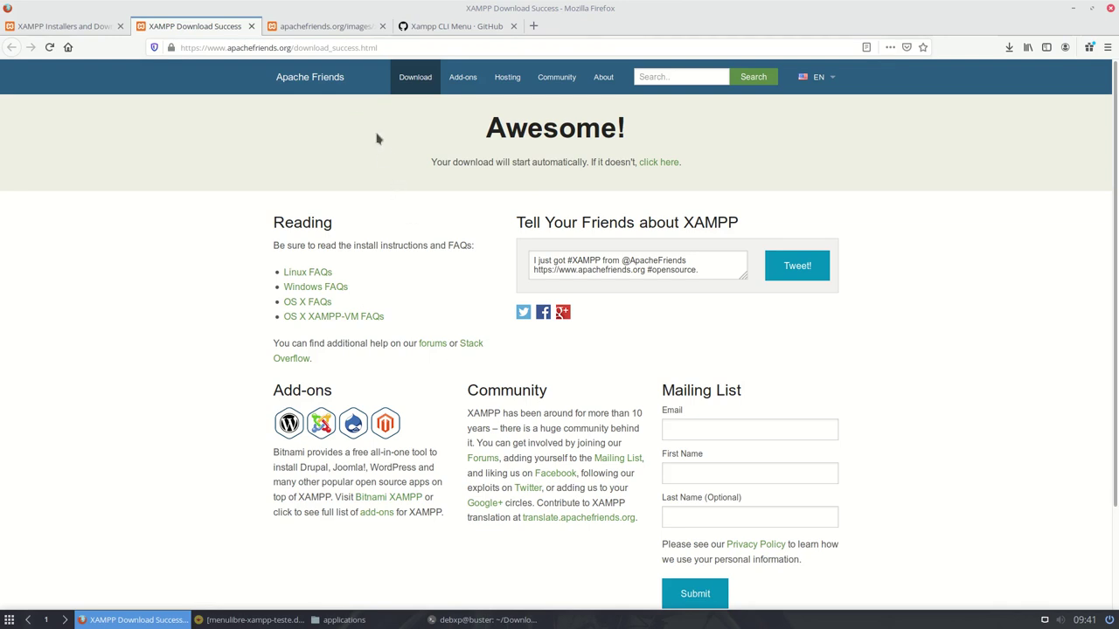
click(429, 29)
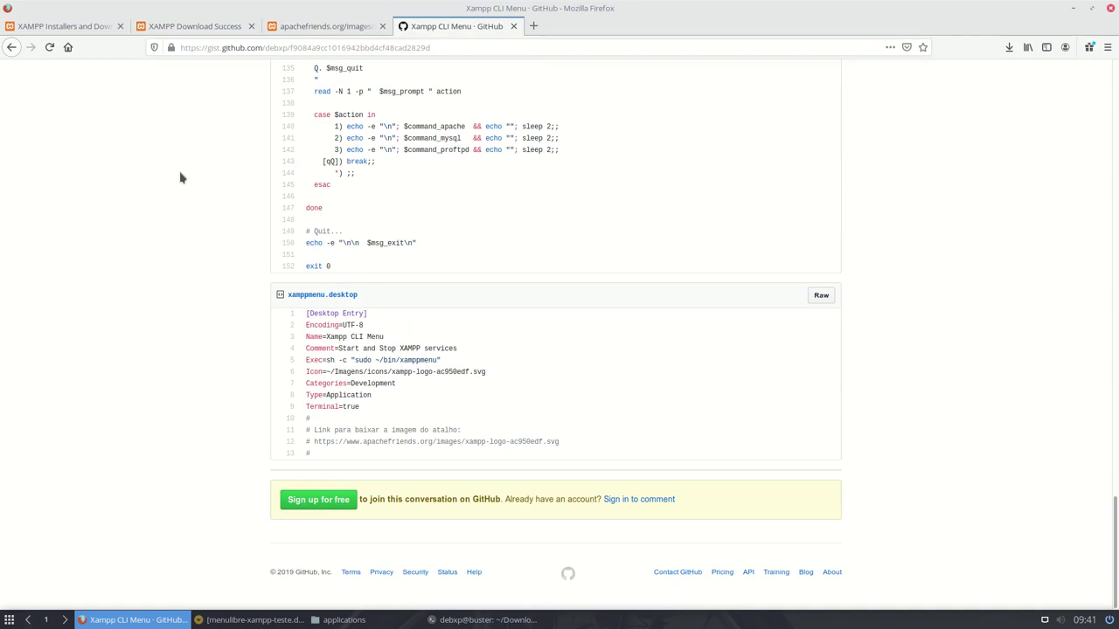
scroll(181, 178, up, 10)
scroll(181, 178, up, 15)
scroll(181, 179, up, 5)
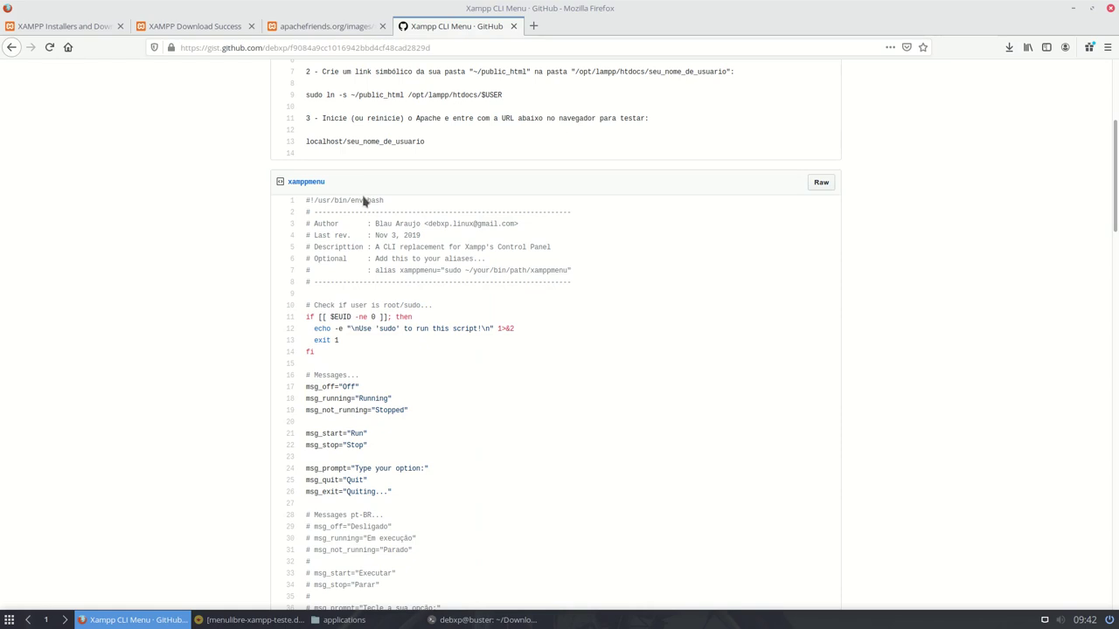
- Read through the xamppmenu bash script down to the xamppmenu.desktop entry
scroll(366, 201, down, 2)
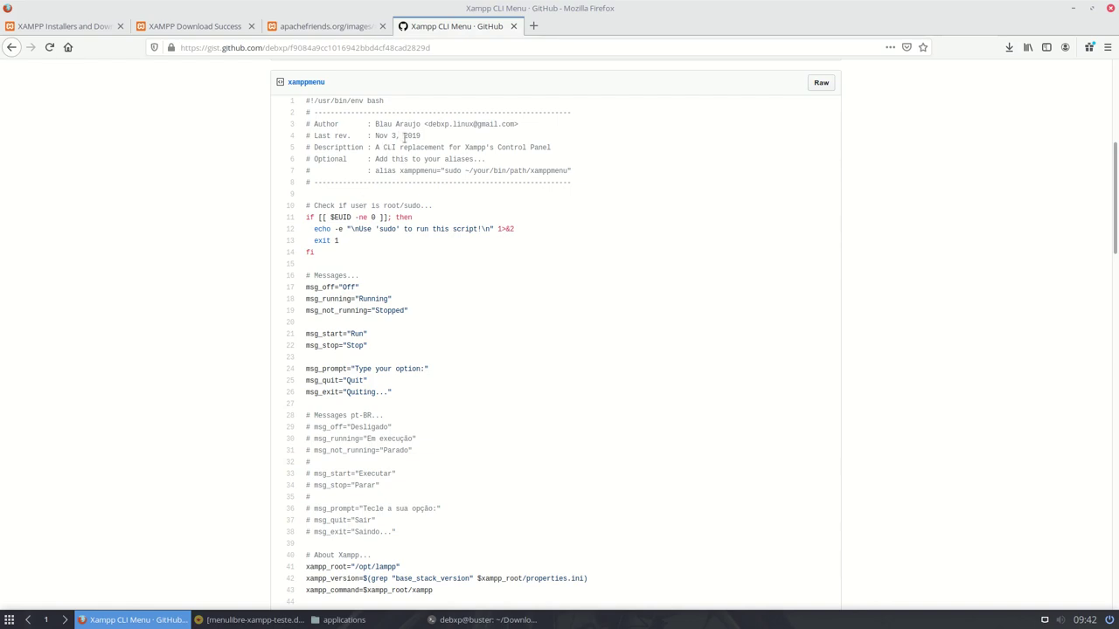
scroll(451, 243, down, 15)
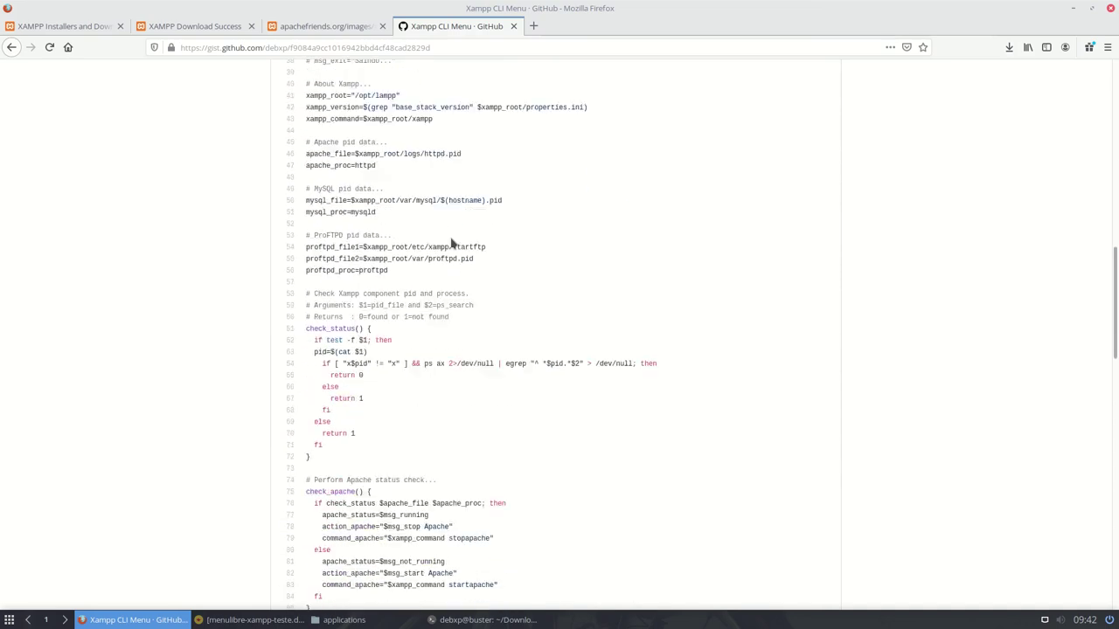
scroll(452, 243, down, 9)
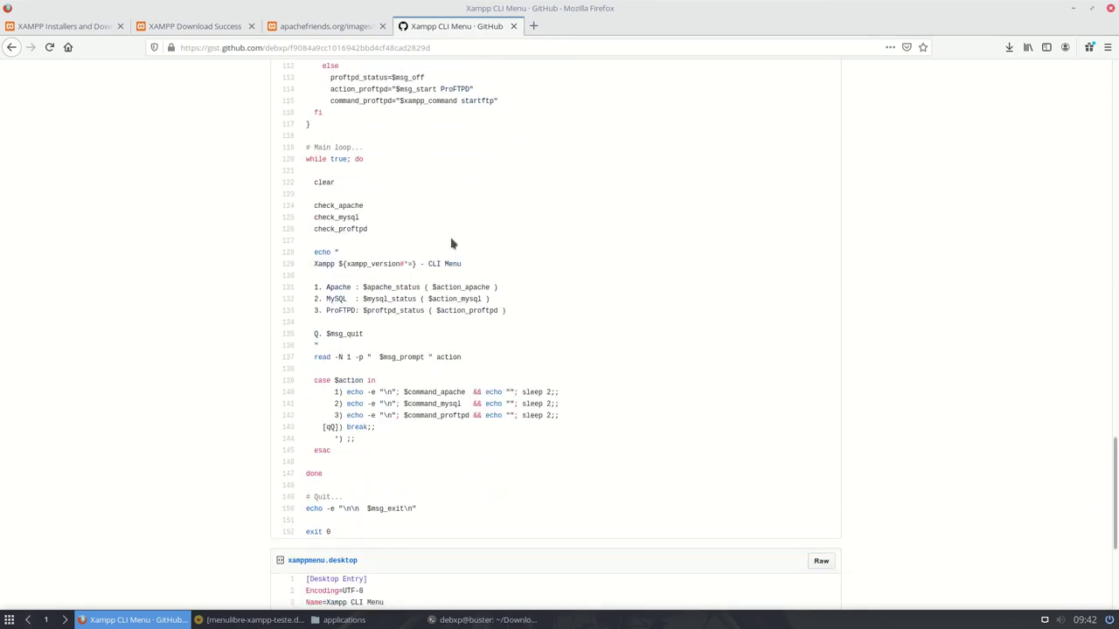
scroll(452, 243, up, 18)
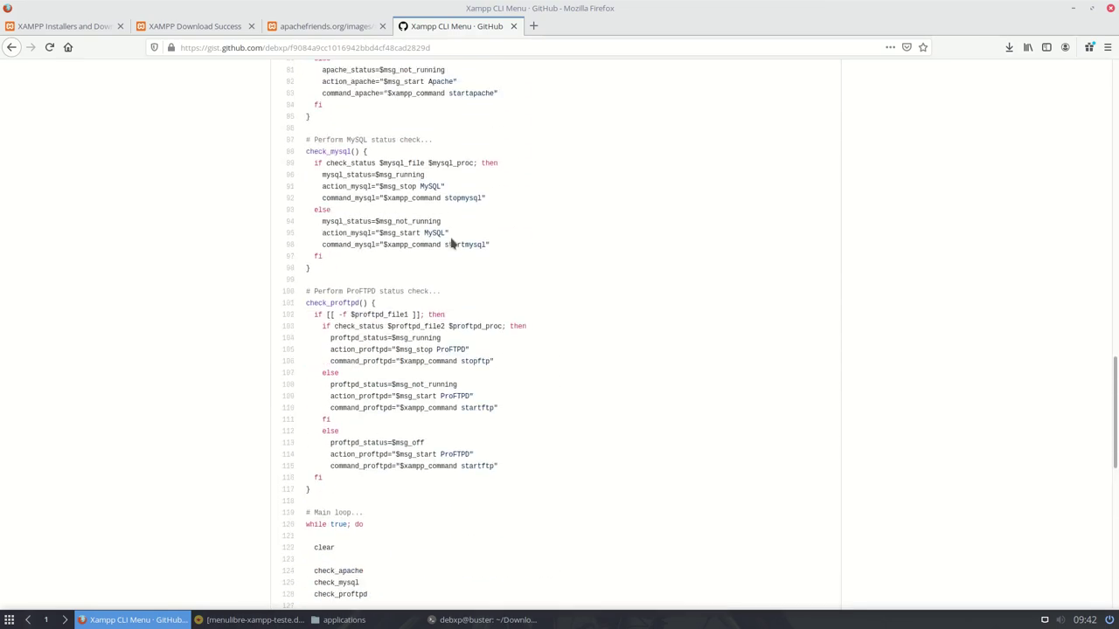
scroll(452, 243, up, 12)
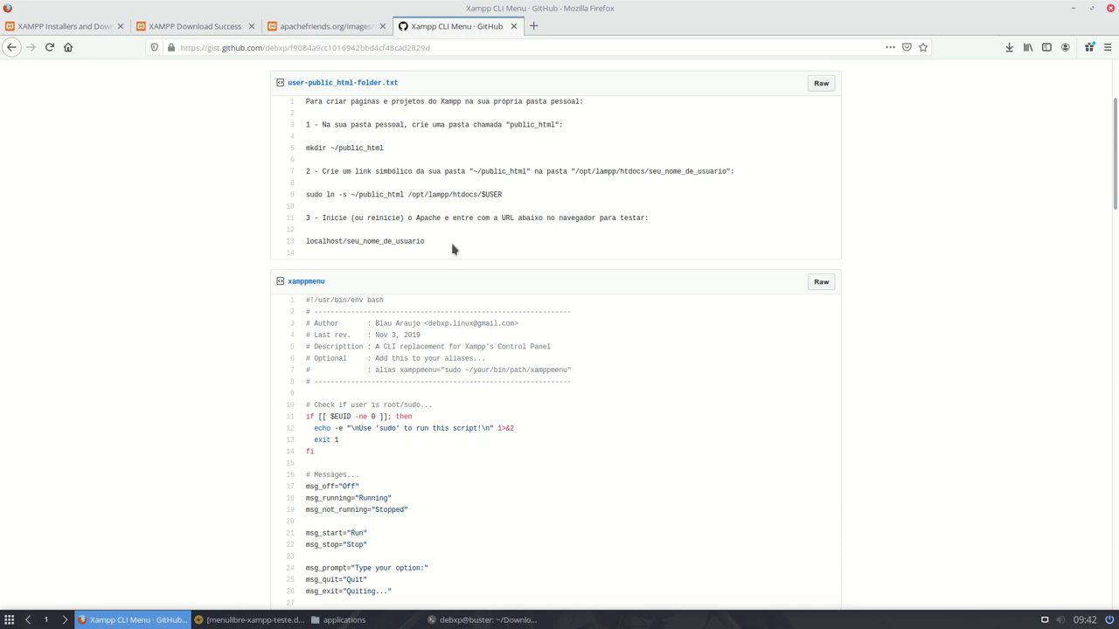
scroll(452, 248, down, 10)
scroll(454, 274, down, 10)
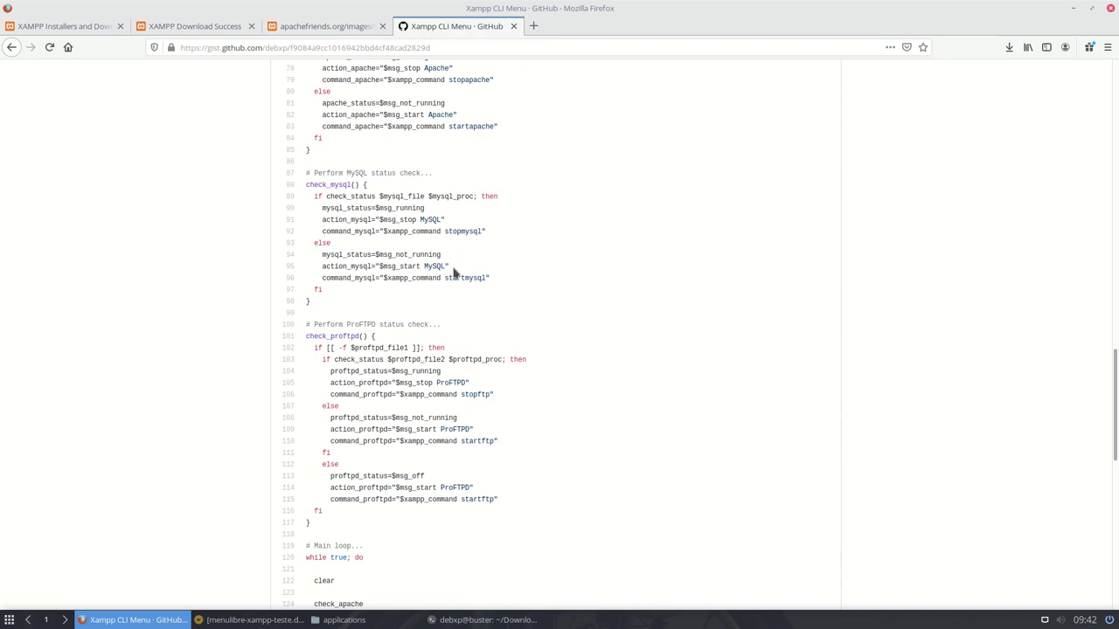
scroll(454, 273, up, 15)
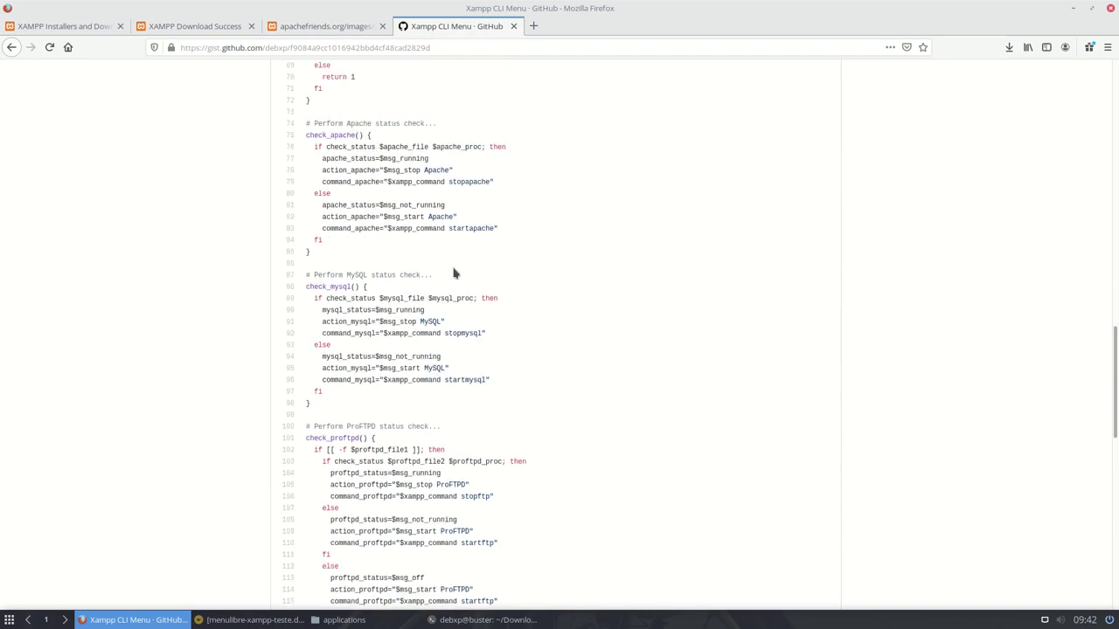
scroll(454, 273, up, 5)
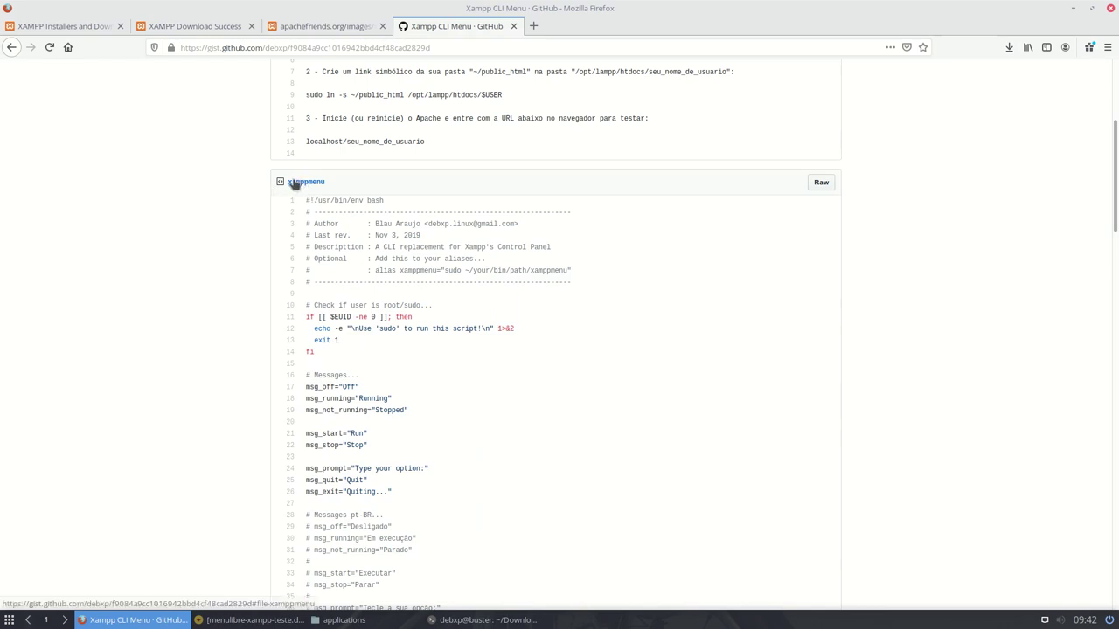
scroll(379, 209, up, 5)
scroll(404, 307, down, 3)
scroll(405, 308, down, 15)
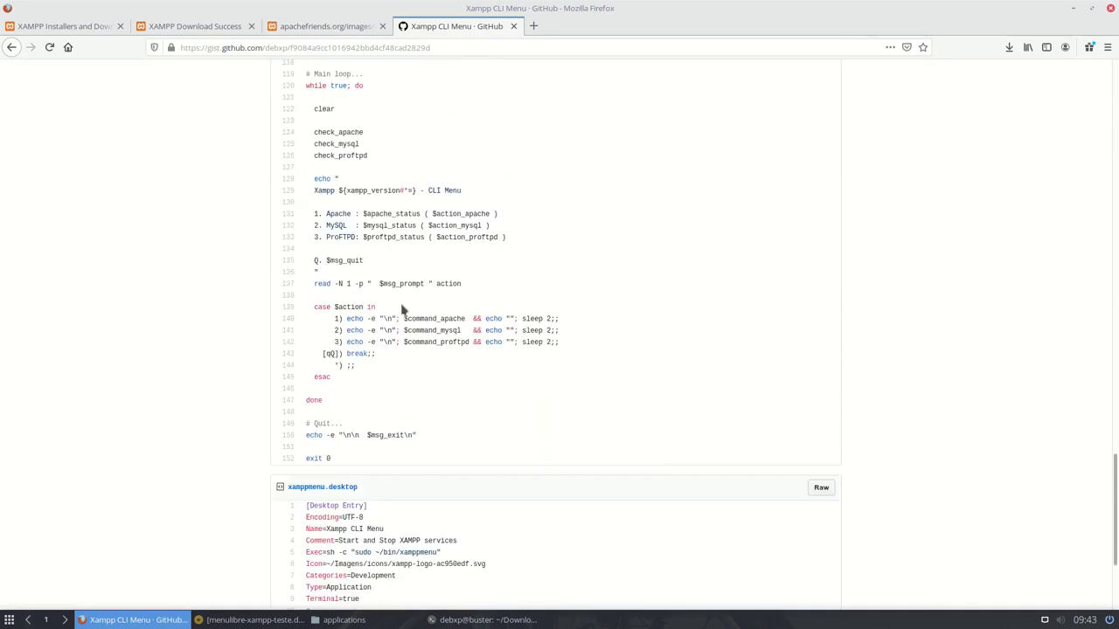
scroll(405, 308, down, 4)
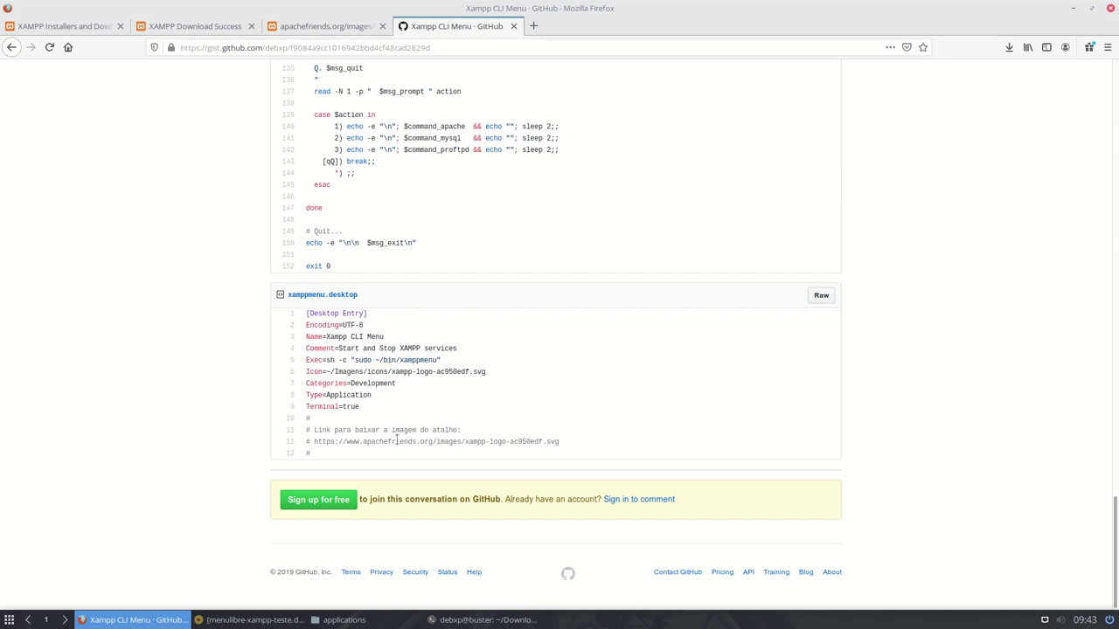
drag(351, 442, 540, 445)
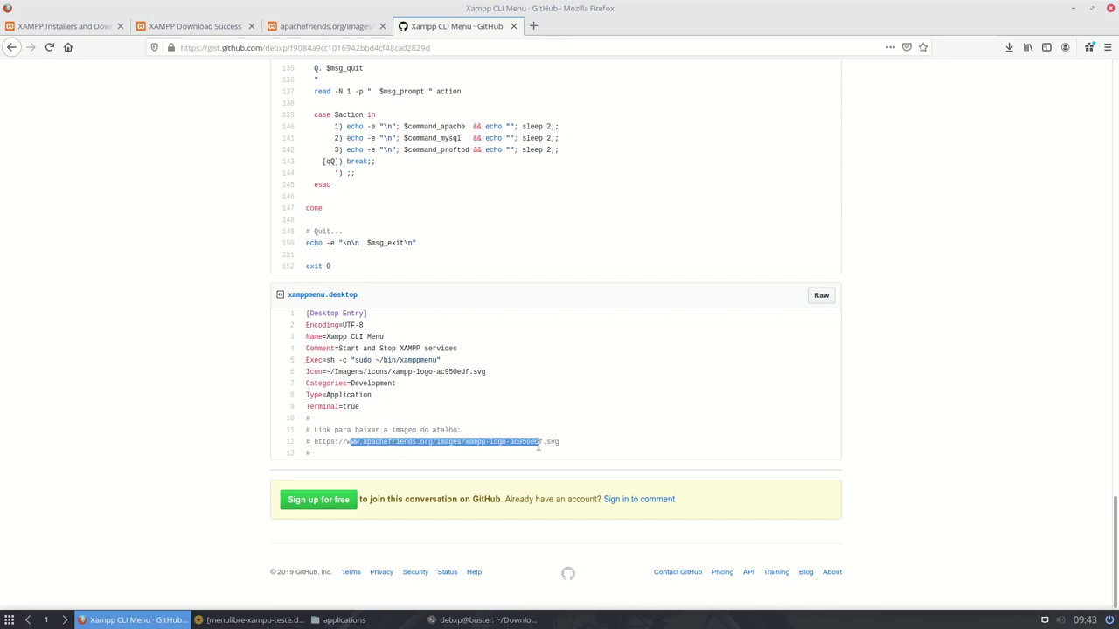
drag(392, 371, 486, 375)
scroll(584, 287, up, 20)
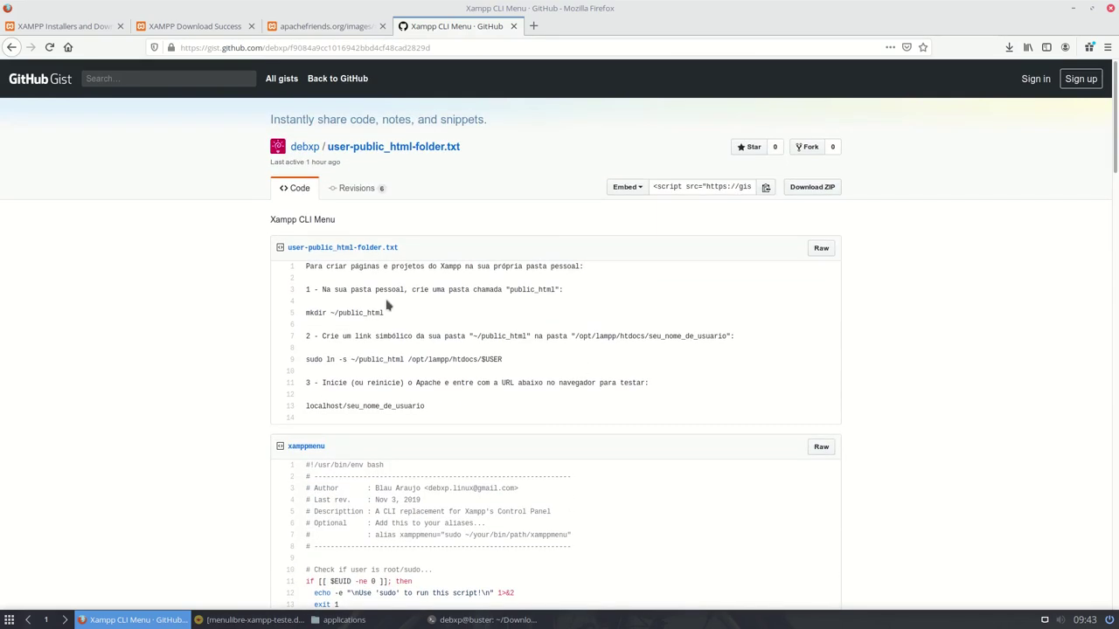
drag(308, 268, 507, 365)
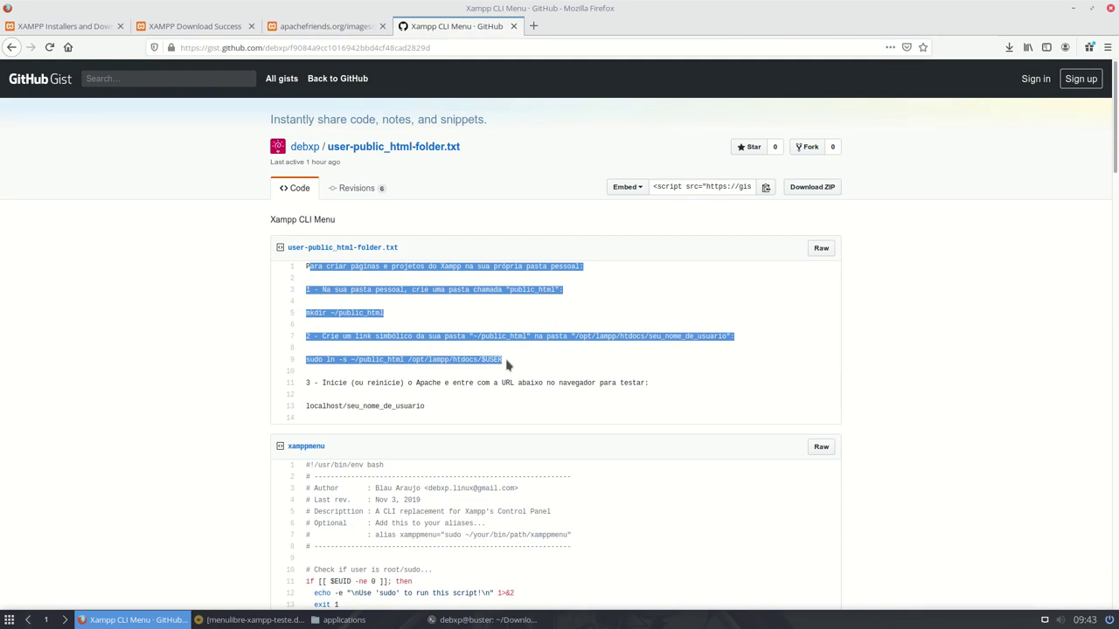
scroll(507, 364, down, 4)
click(542, 348)
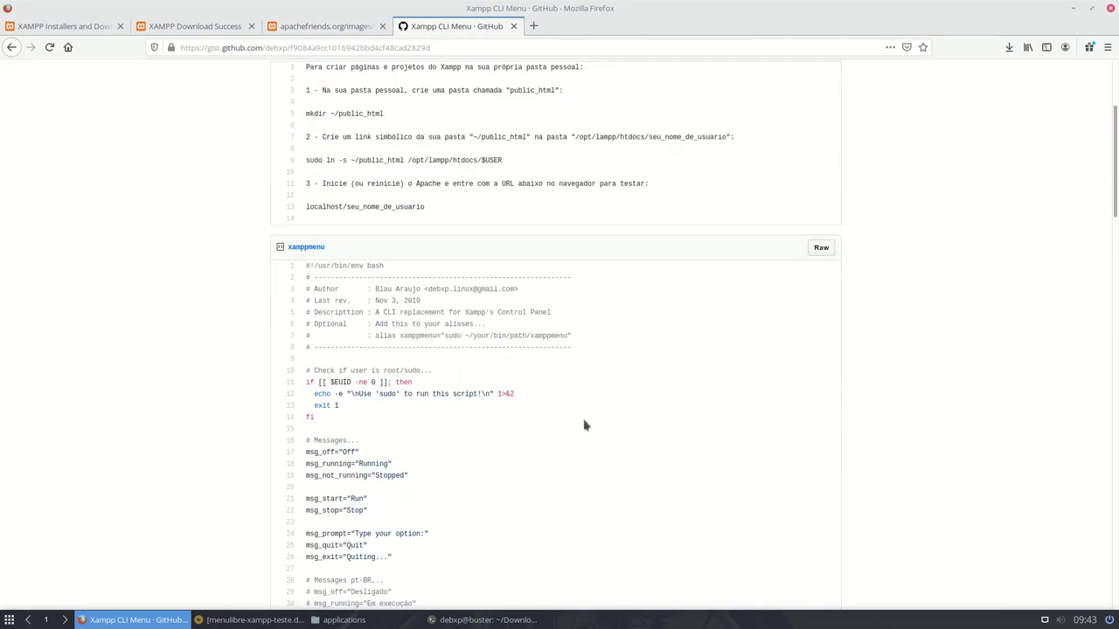
- Open the raw xamppmenu script and save it into the home folder, starting a new folder there
click(819, 249)
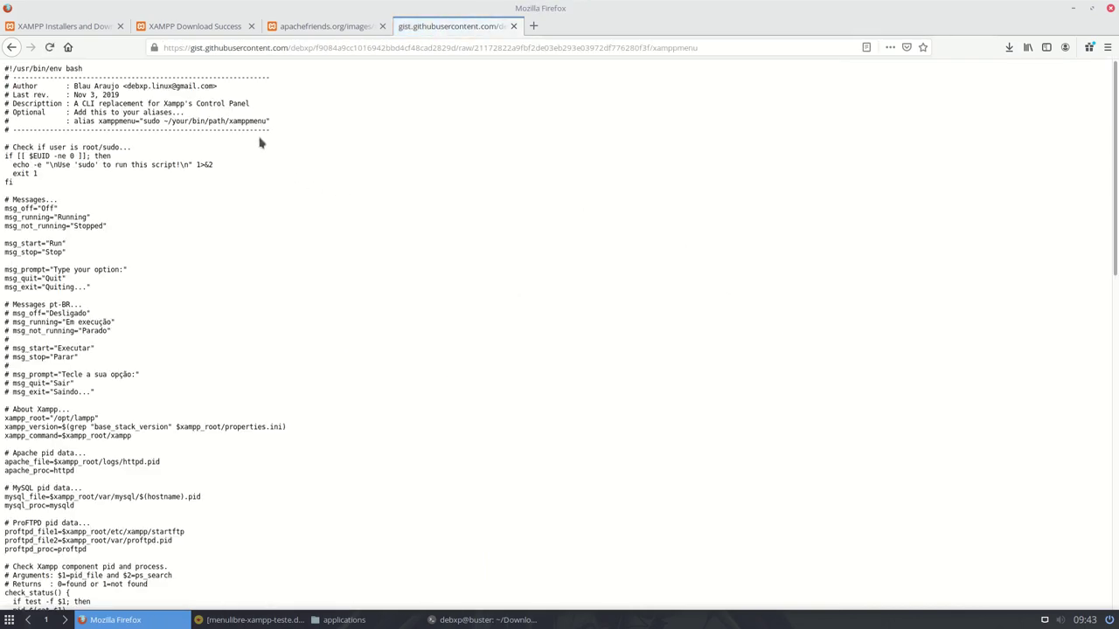
drag(652, 48, 720, 51)
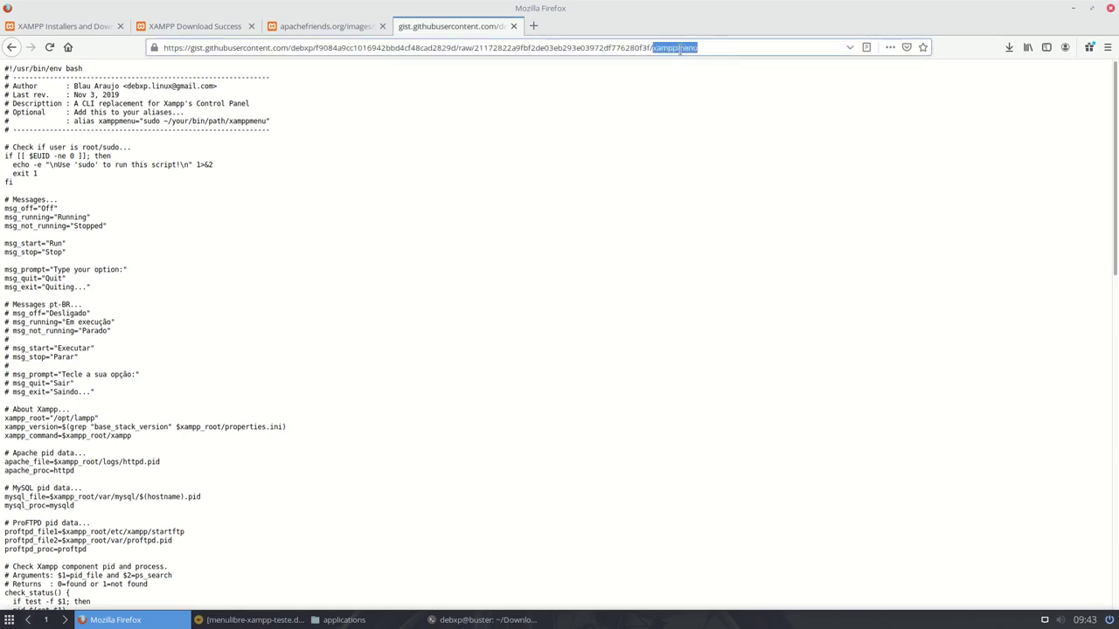
right_click(353, 131)
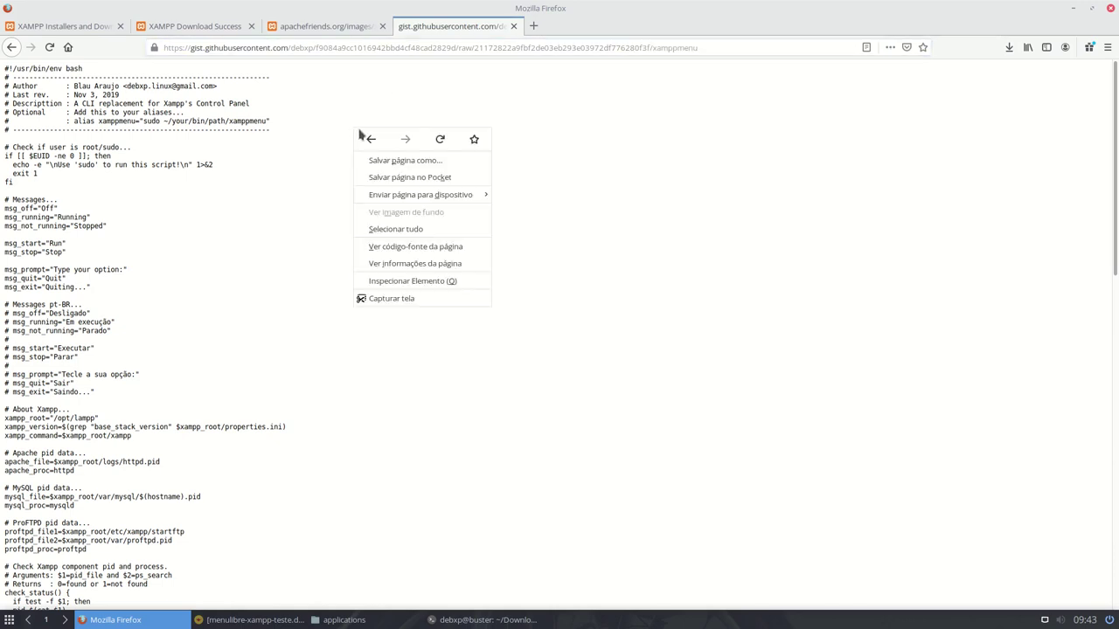
click(442, 166)
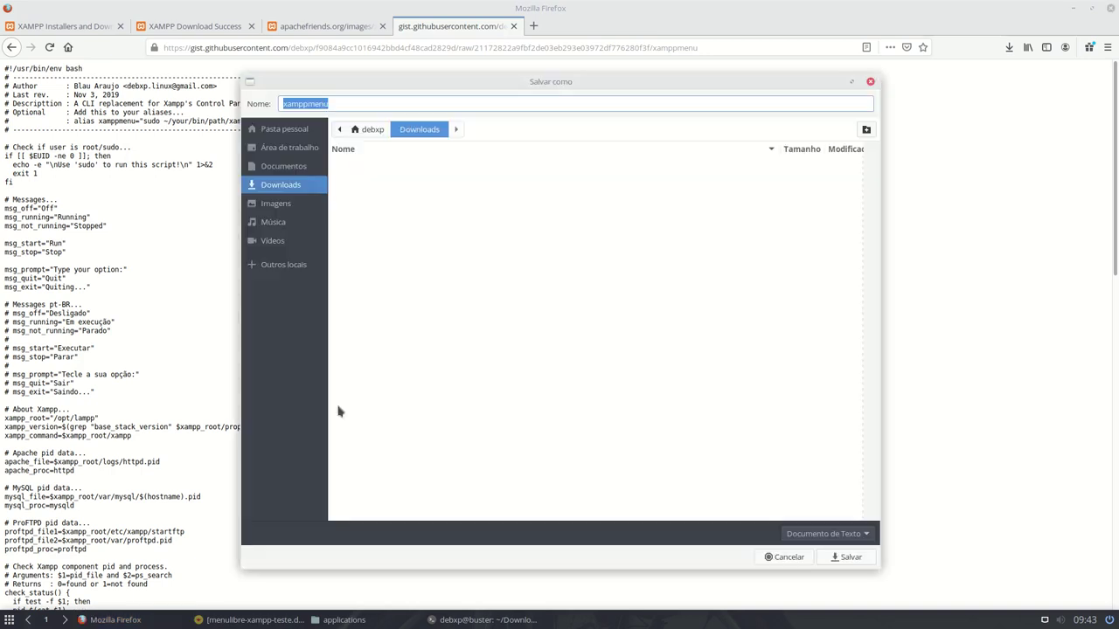
click(293, 133)
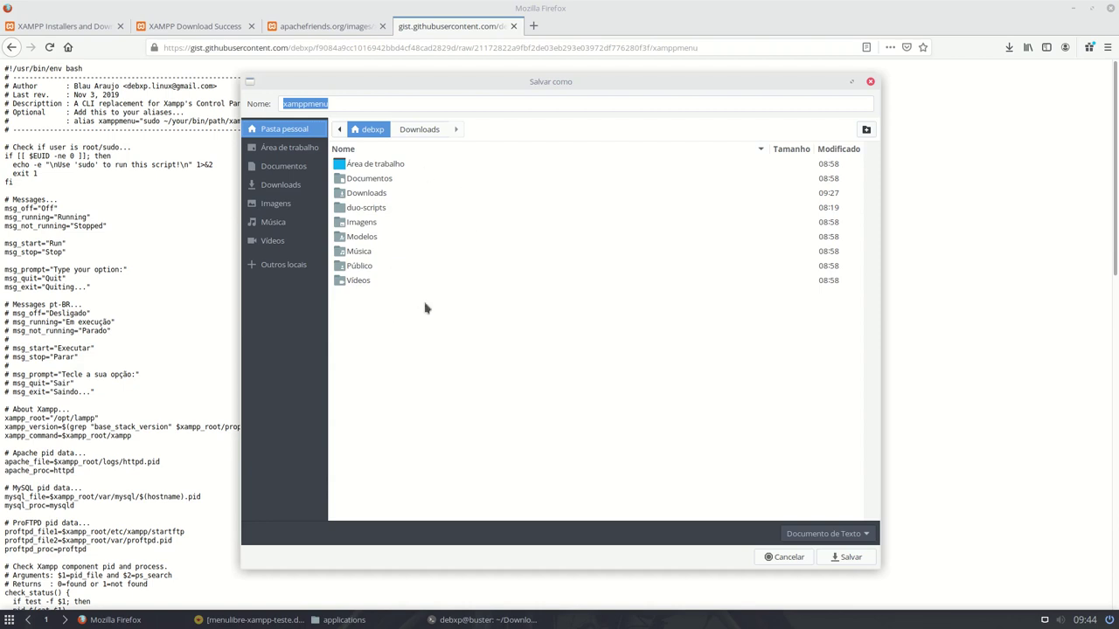
click(869, 131)
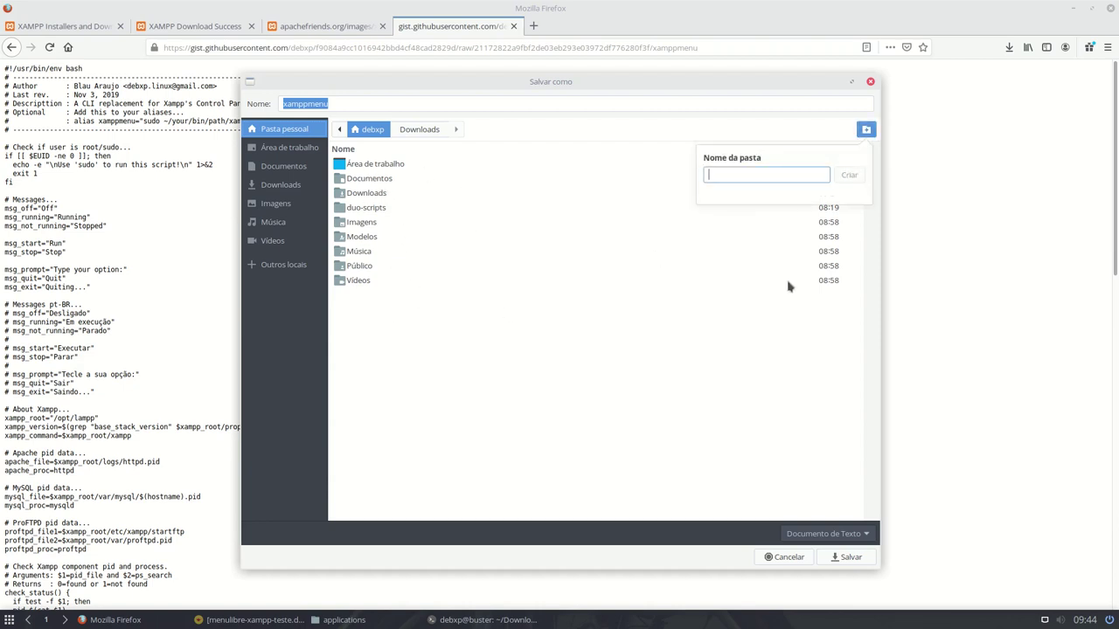
- Create a bin folder in the home directory and save the script there as xamppmenu
text(bin)
key(Return)
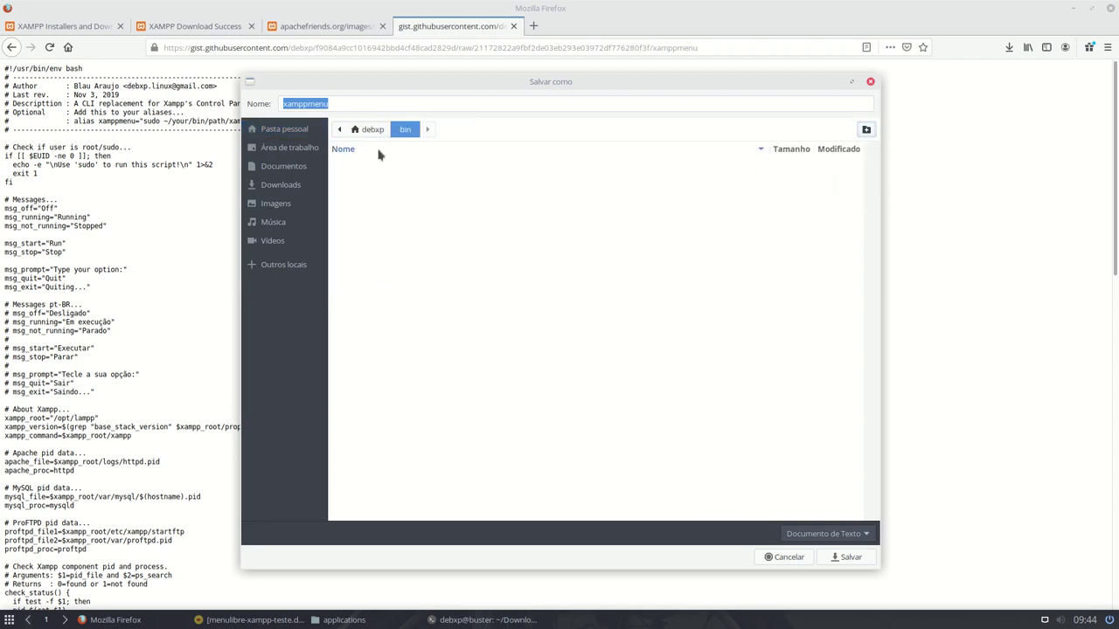
click(368, 131)
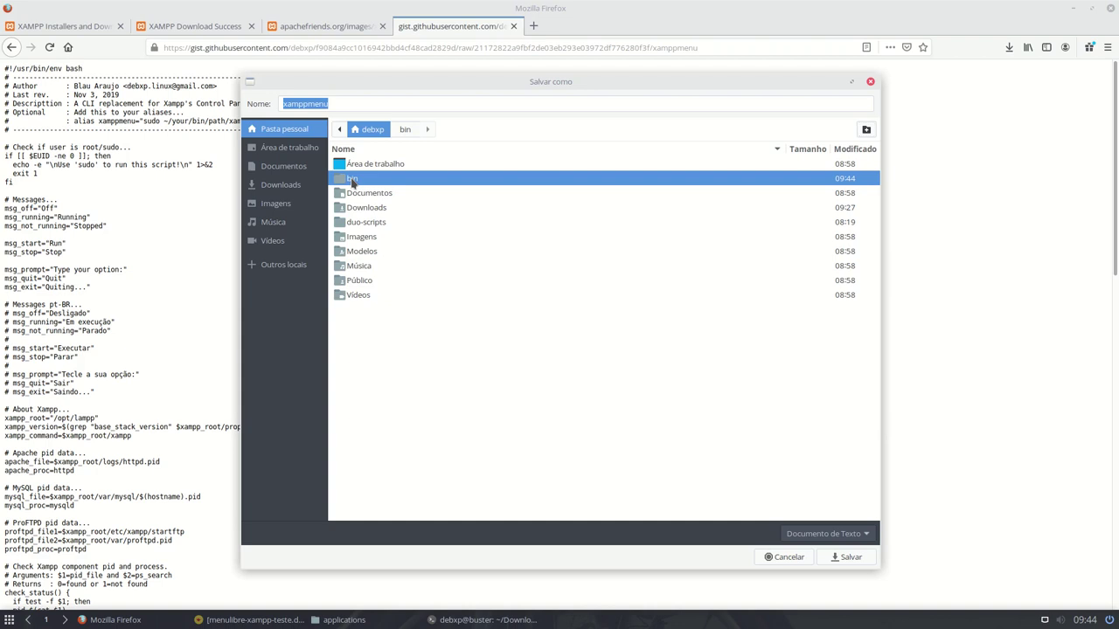
double_click(352, 181)
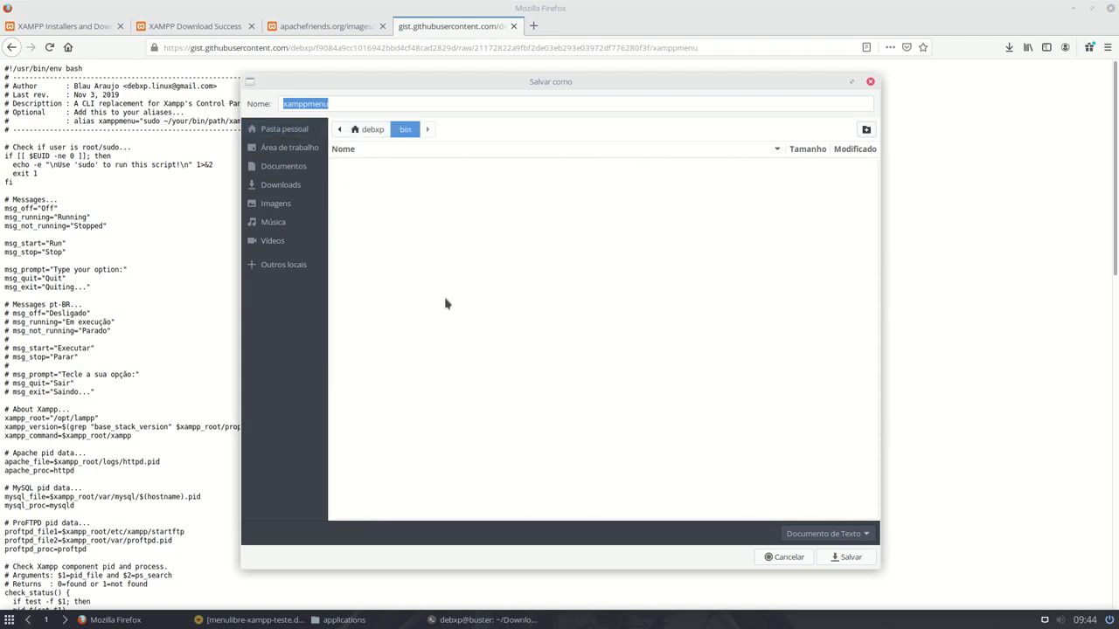
click(336, 105)
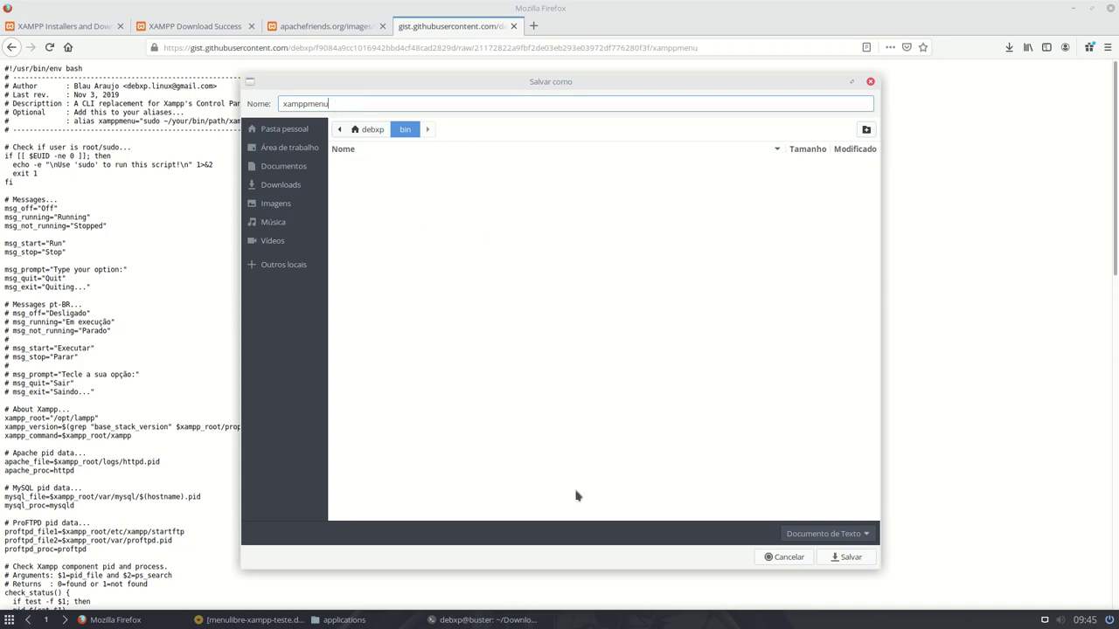
click(849, 557)
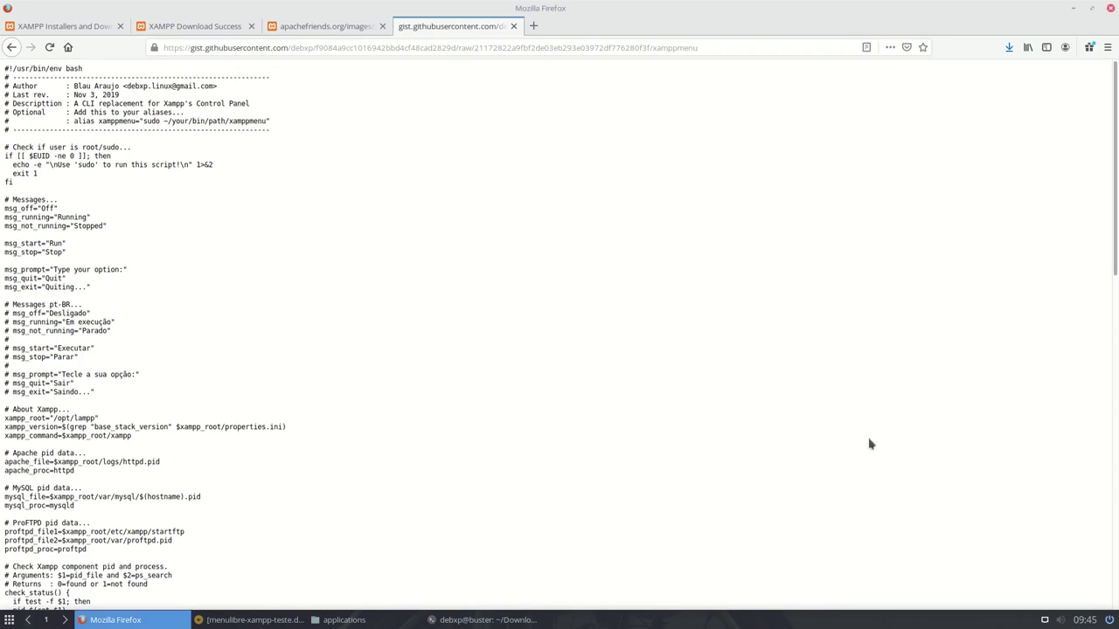
- Open the xamppmenu script from Thunar's ~/bin folder with Geany
click(350, 620)
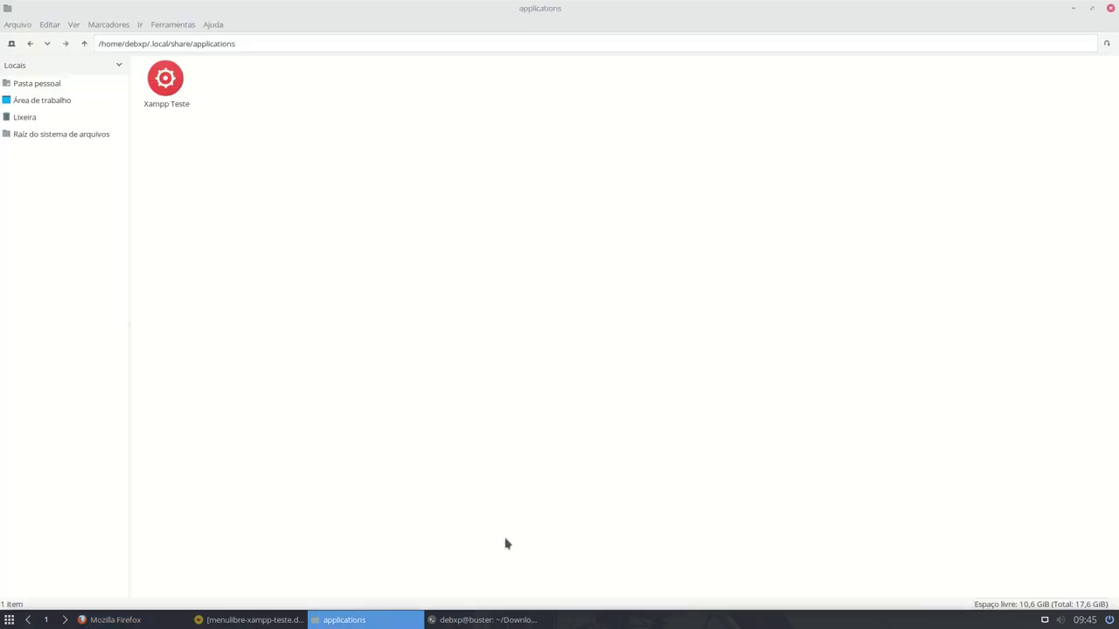
click(28, 86)
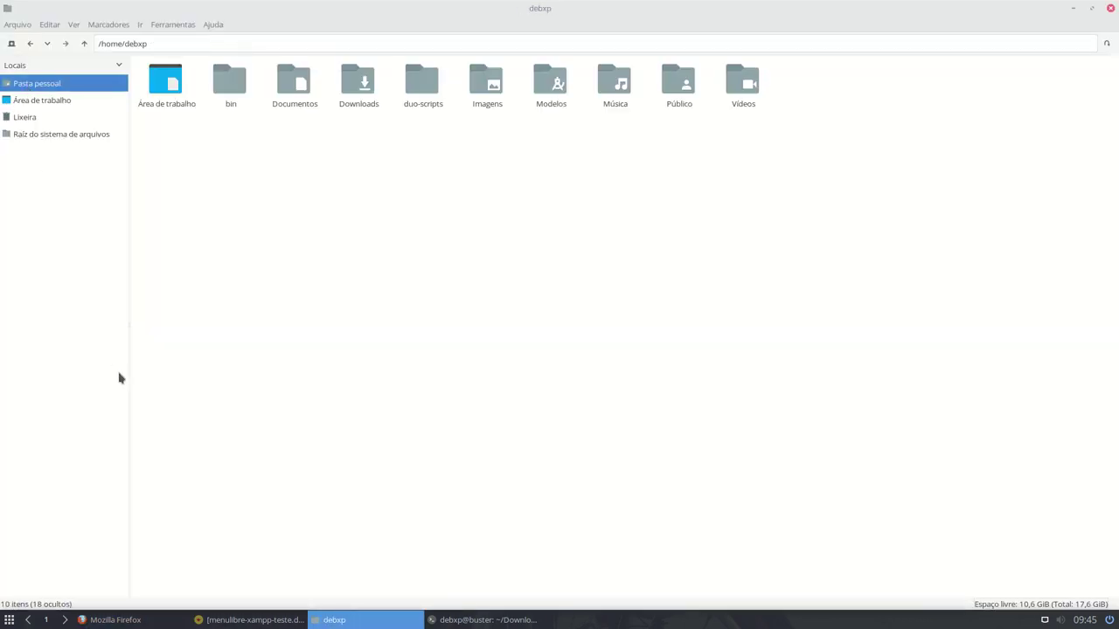
double_click(222, 91)
click(164, 79)
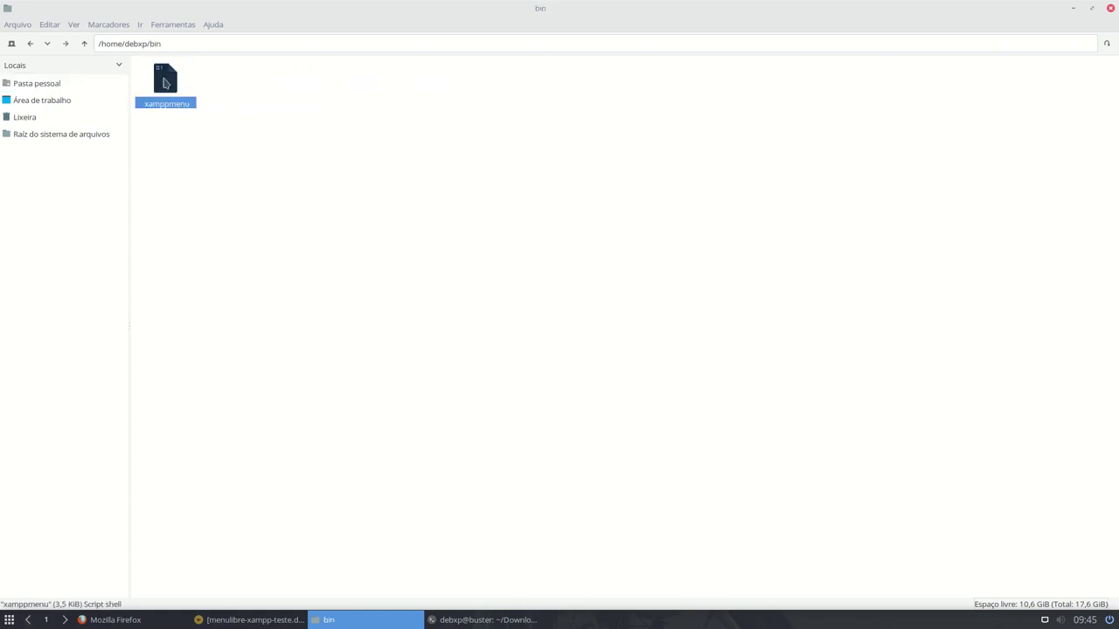
right_click(165, 78)
click(234, 145)
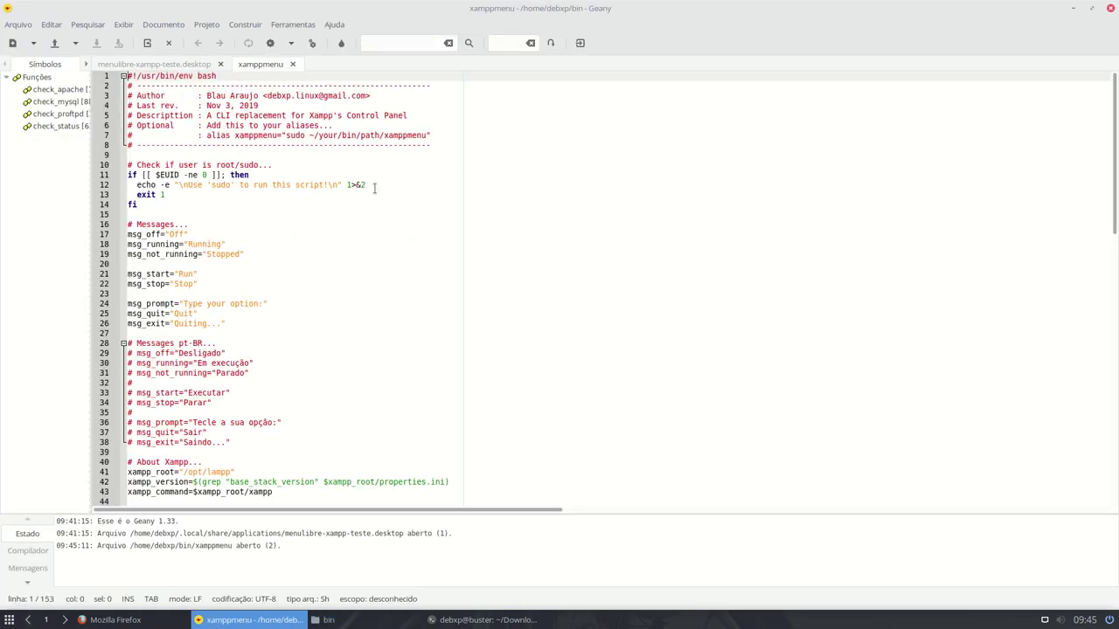
- Turn off Exibir Barra Lateral, Exibir Barra de Ferramentas and Exibir Janela de Mensagens in Geany
scroll(365, 200, down, 20)
scroll(365, 200, down, 7)
scroll(366, 200, up, 16)
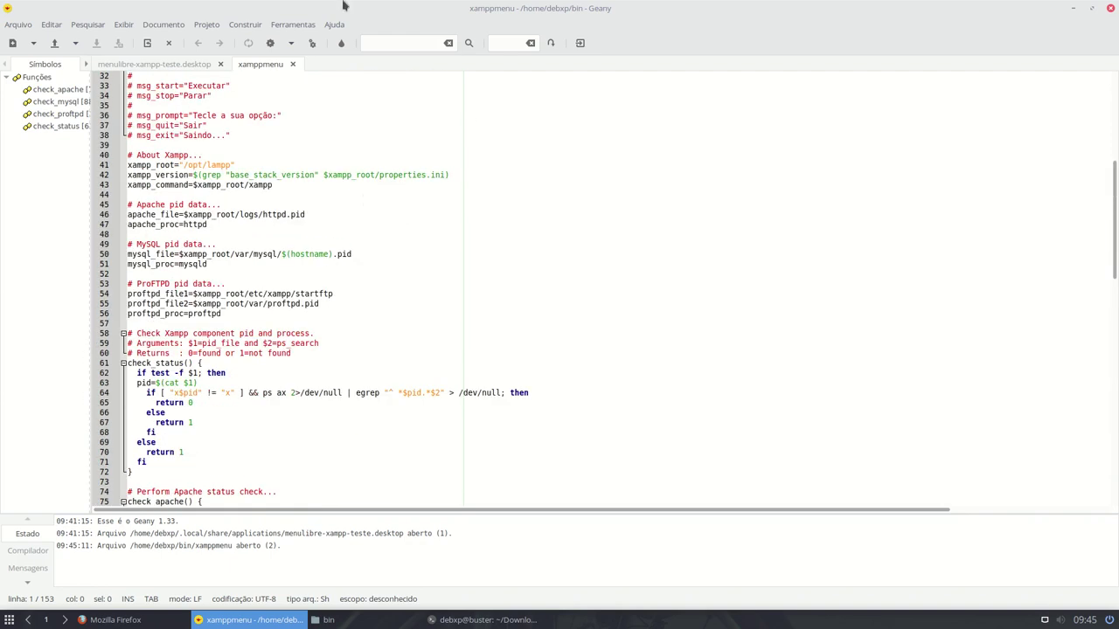
click(123, 24)
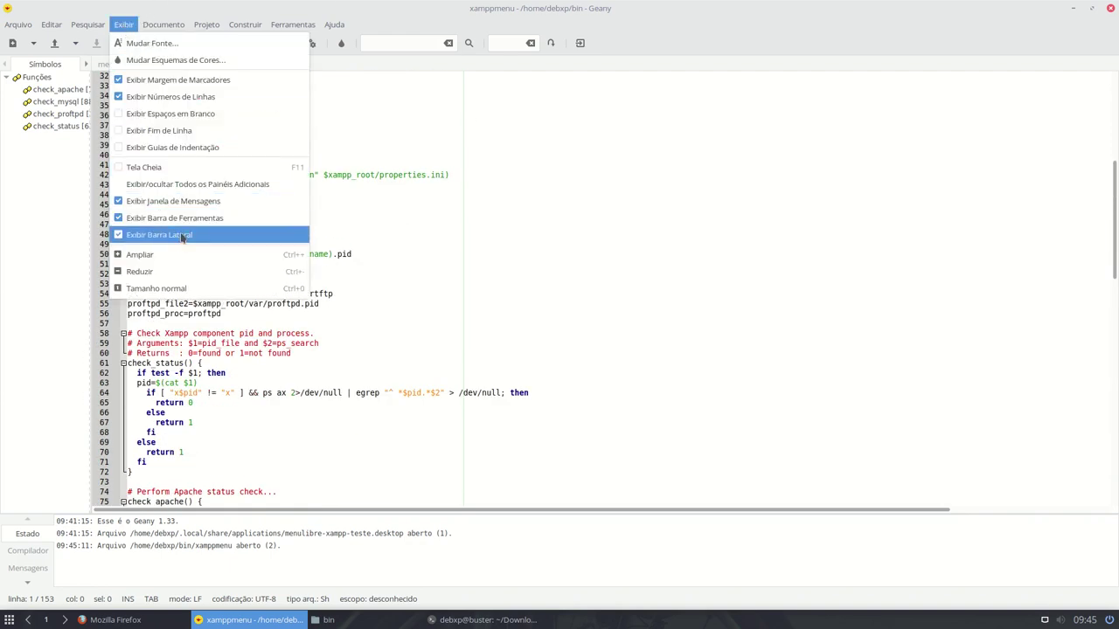
click(181, 236)
click(121, 27)
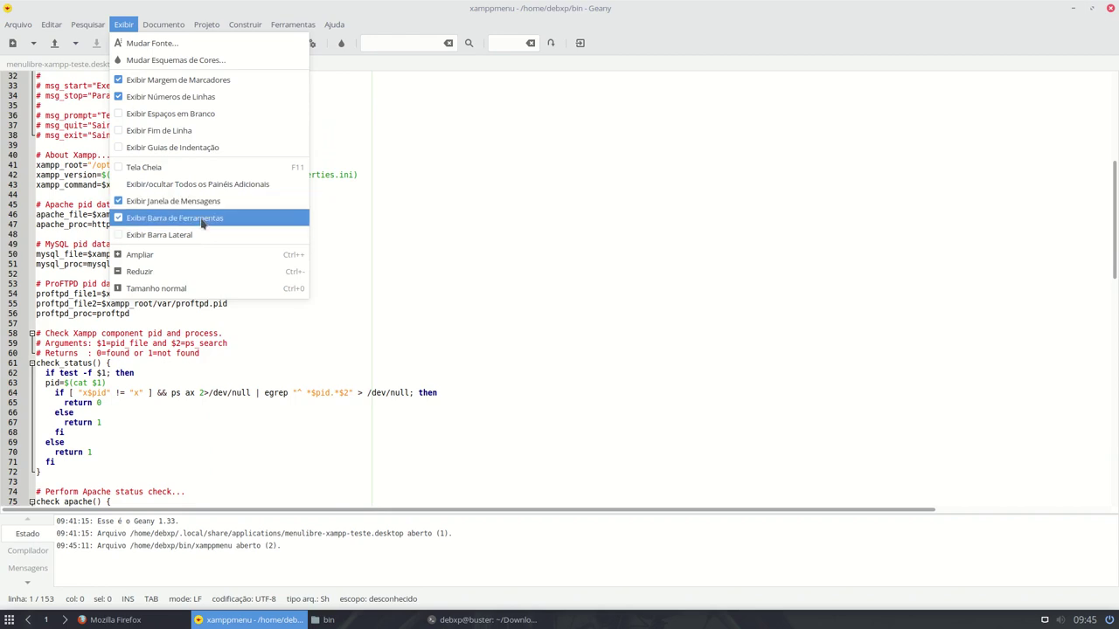
click(202, 218)
click(125, 27)
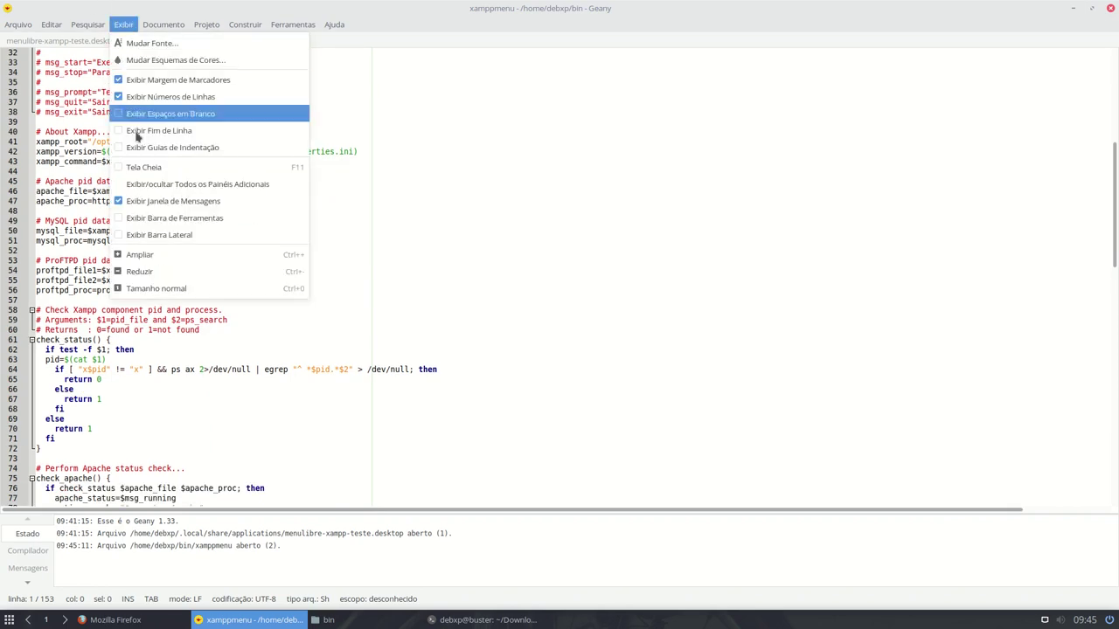
click(176, 201)
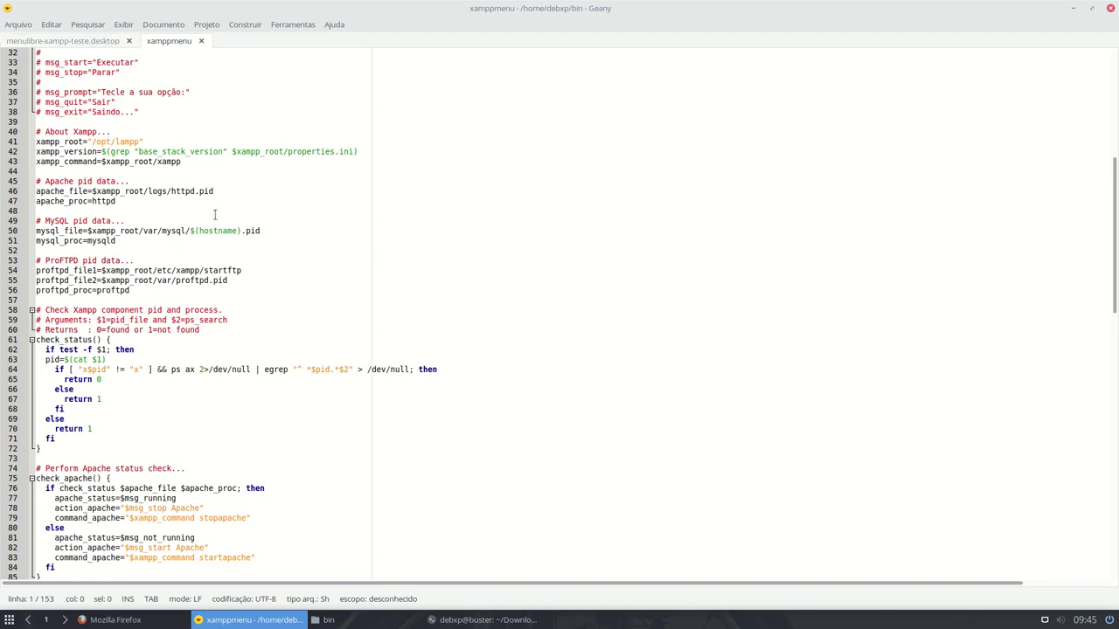
- Enlarge the Geany editor text by two zoom steps
scroll(215, 214, up, 10)
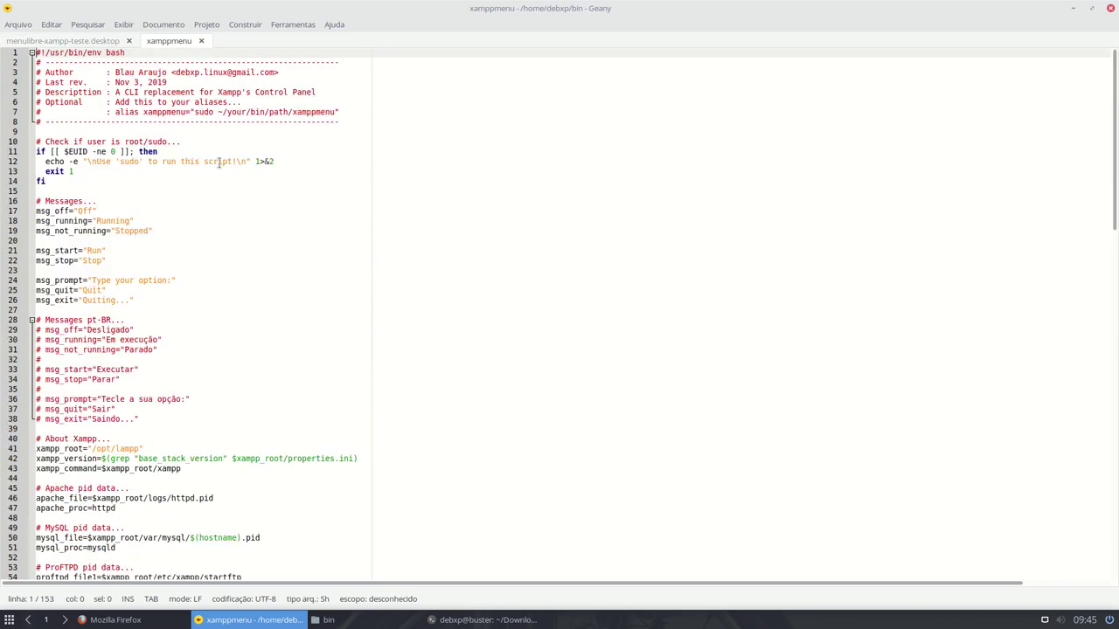
key(ctrl+plus)
key(ctrl+plus)
key(ctrl+plus)
key(ctrl+plus)
key(ctrl+plus)
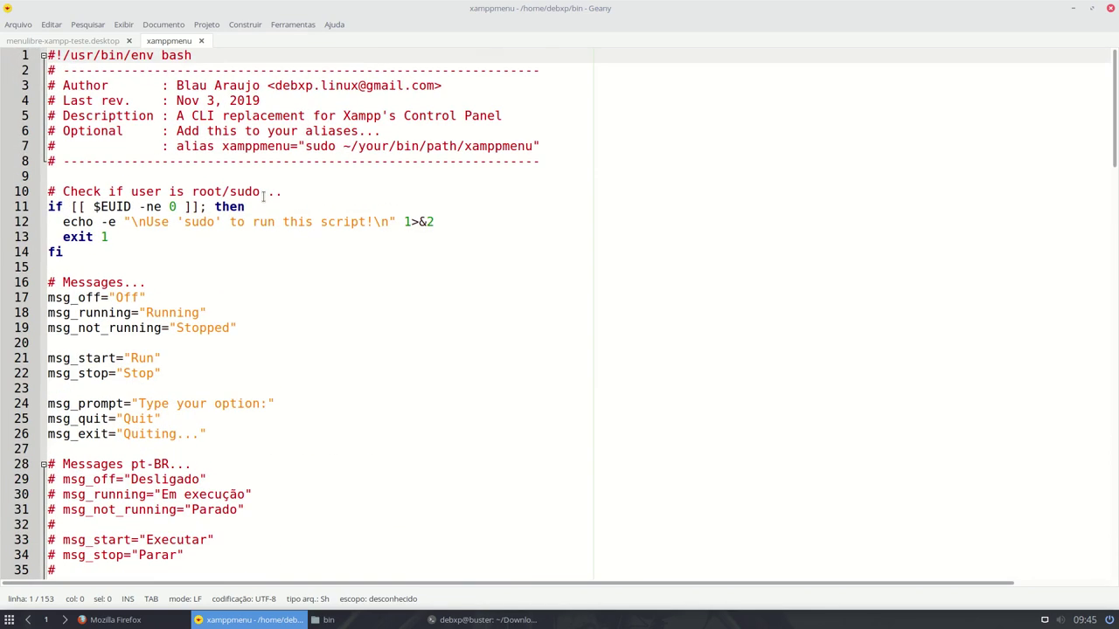
key(ctrl+plus)
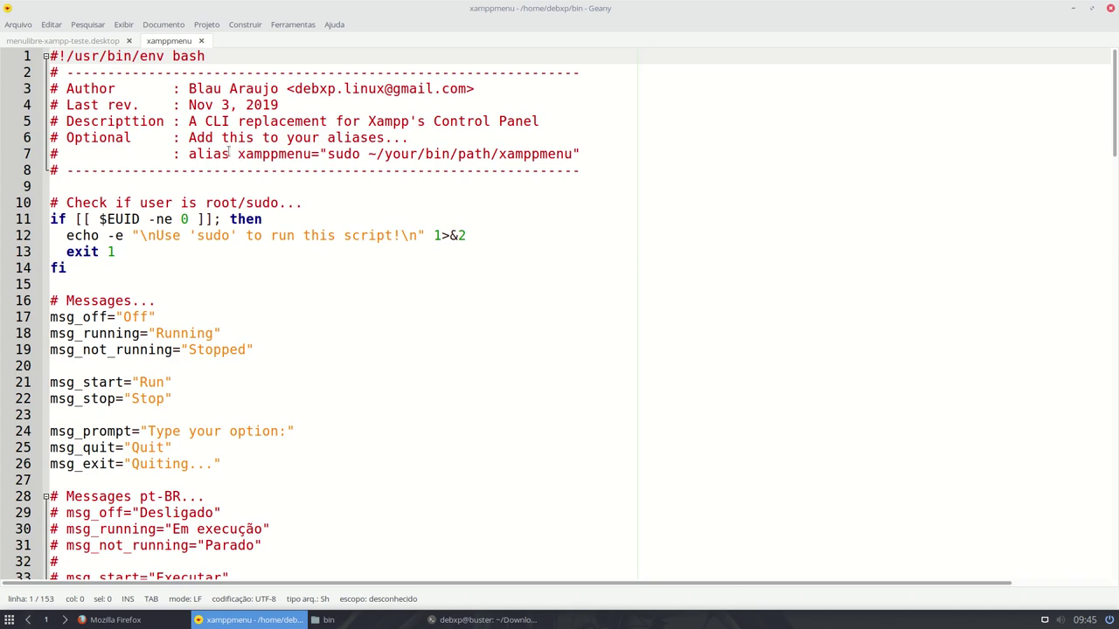
- Copy the line-7 command alias xamppmenu="sudo ~/your/bin/path/xamppmenu"
drag(185, 155, 575, 153)
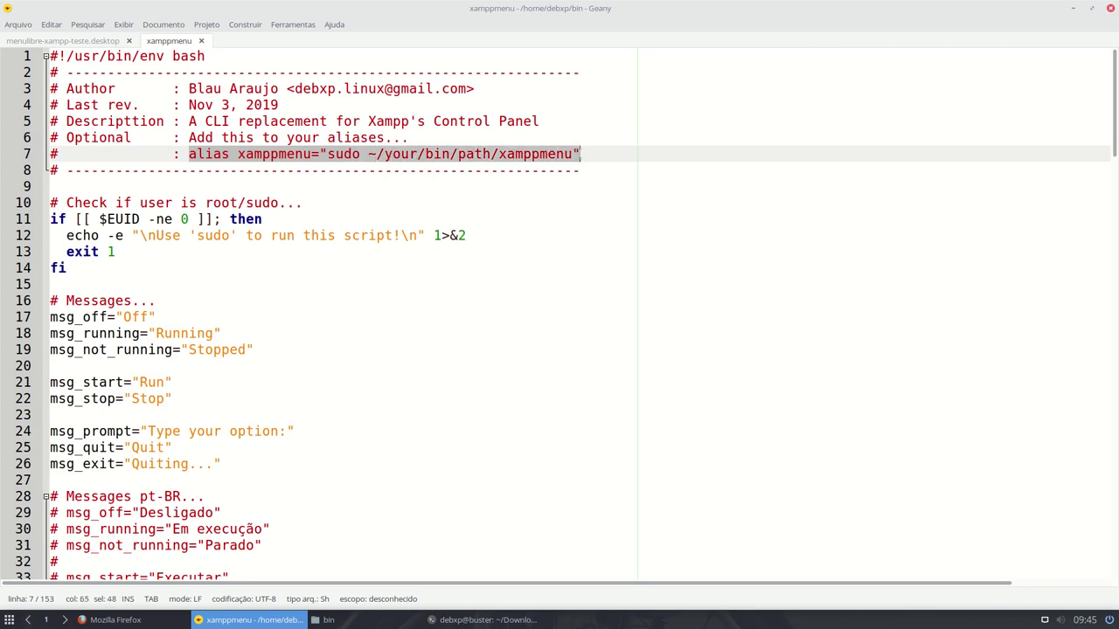
double_click(206, 154)
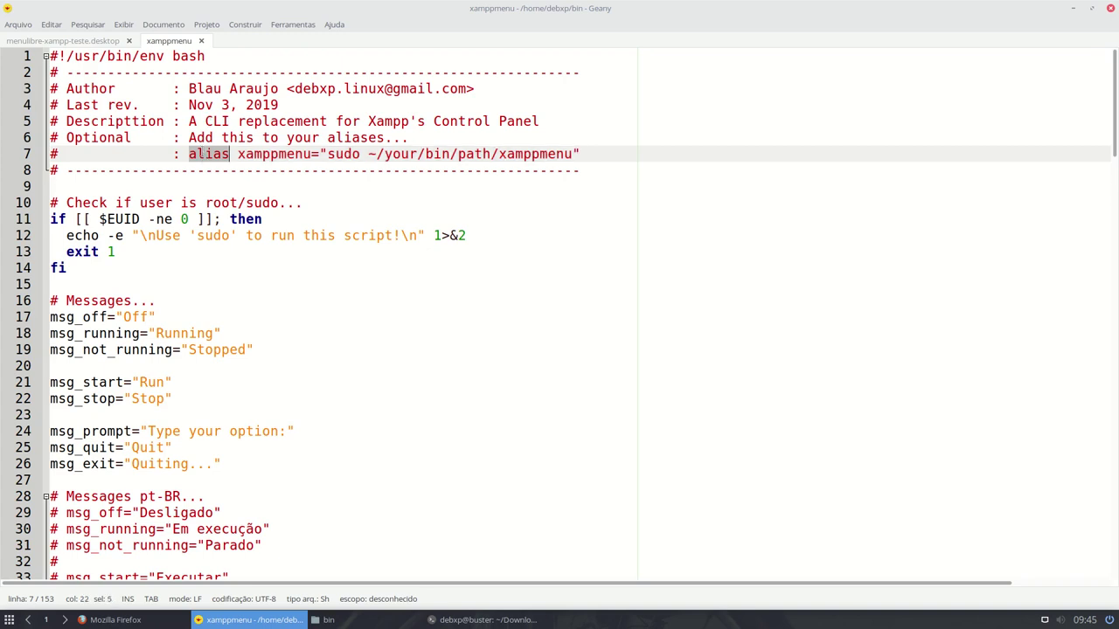
click(190, 153)
drag(189, 154, 583, 154)
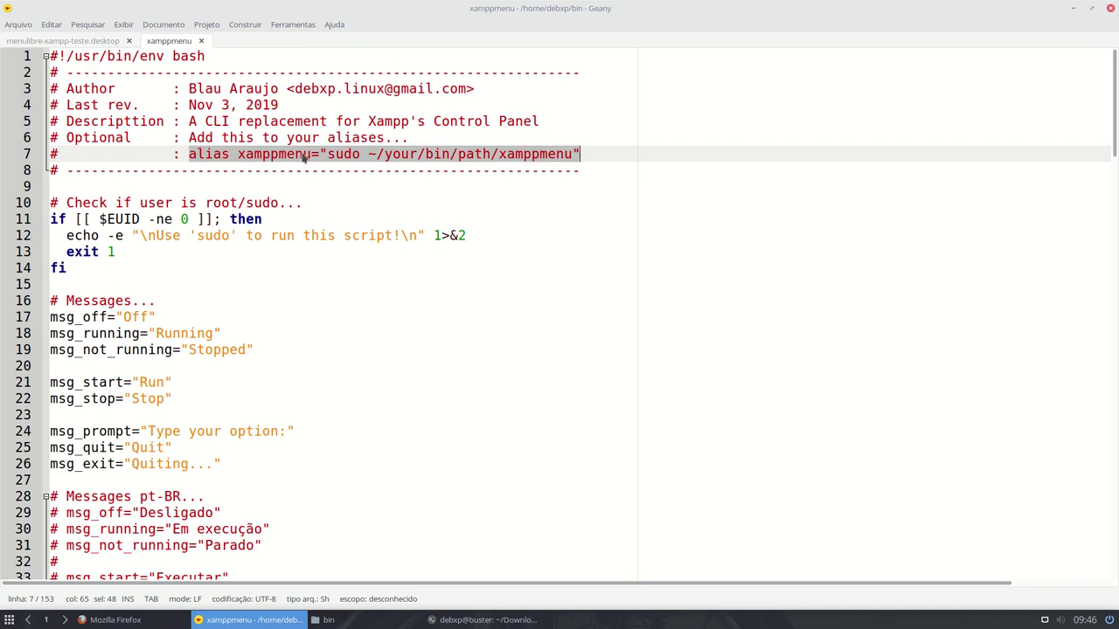
double_click(332, 154)
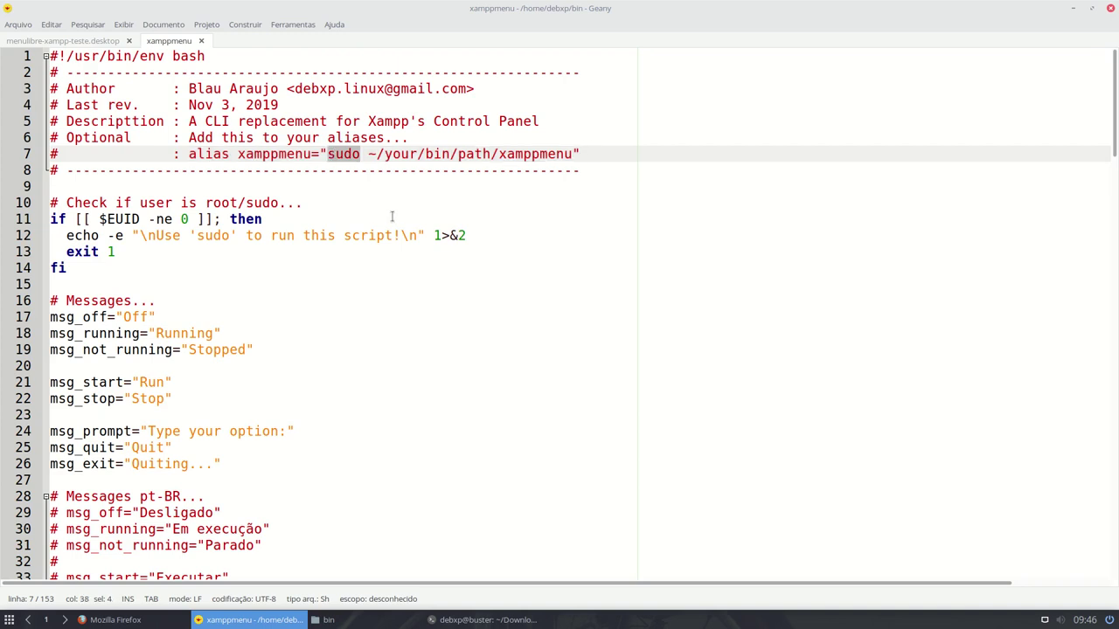
drag(188, 154, 595, 154)
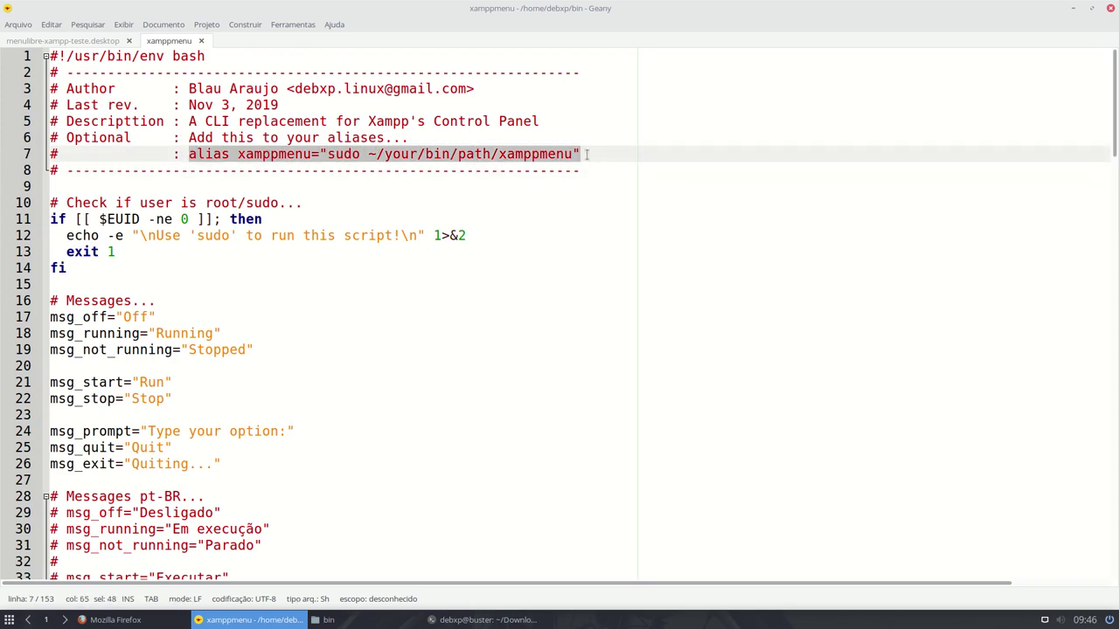
right_click(564, 156)
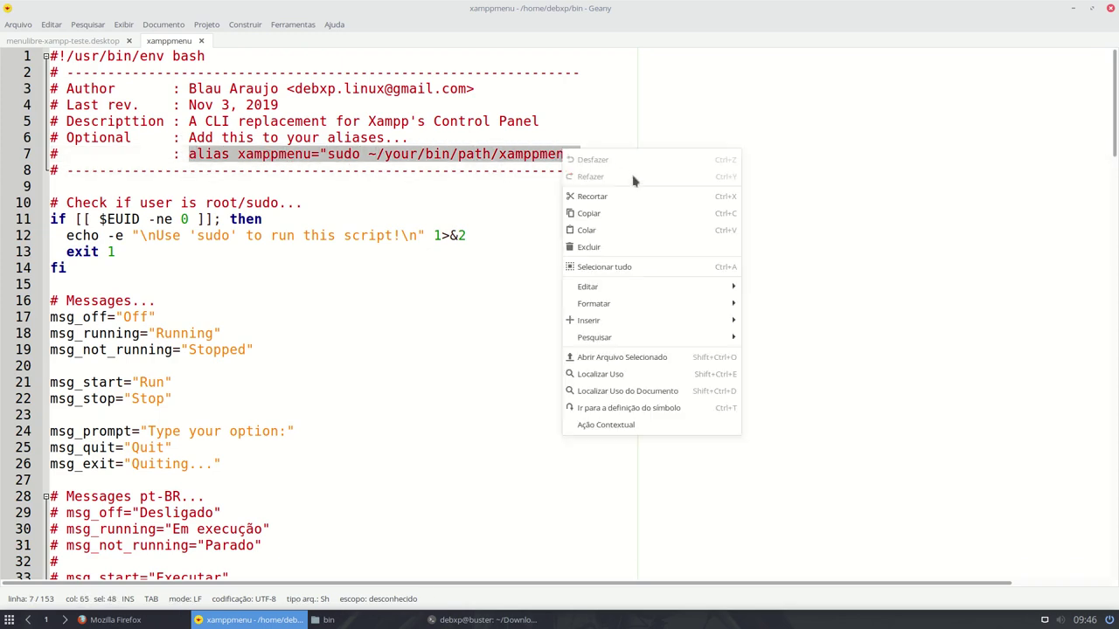
click(617, 218)
click(18, 26)
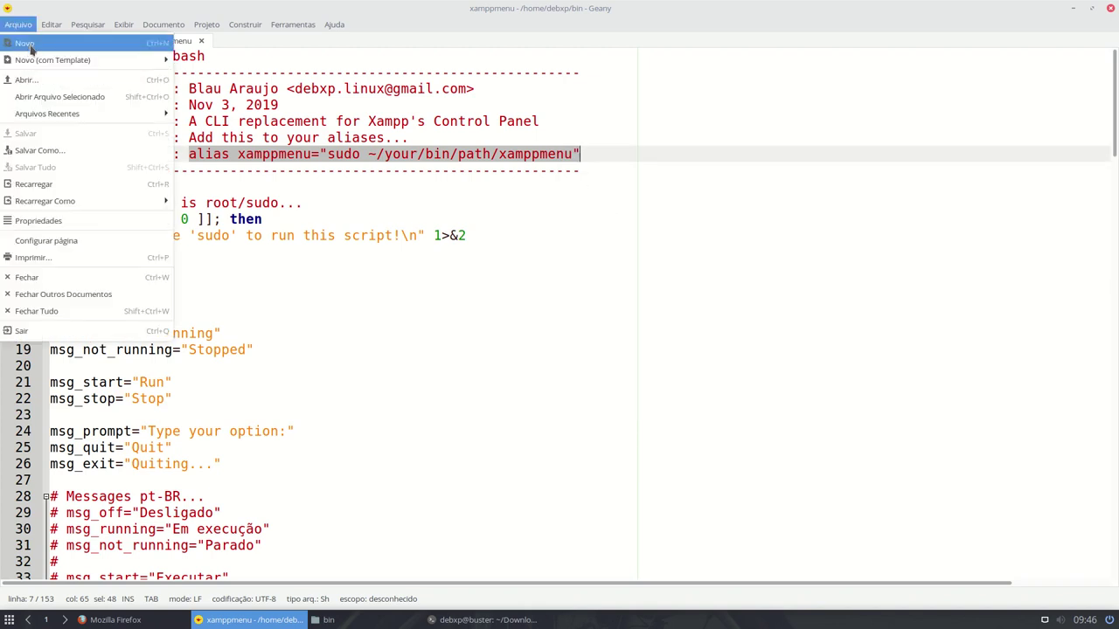
- Open the hidden ~/.bashrc in Geany and move to its empty last line, 114
click(46, 79)
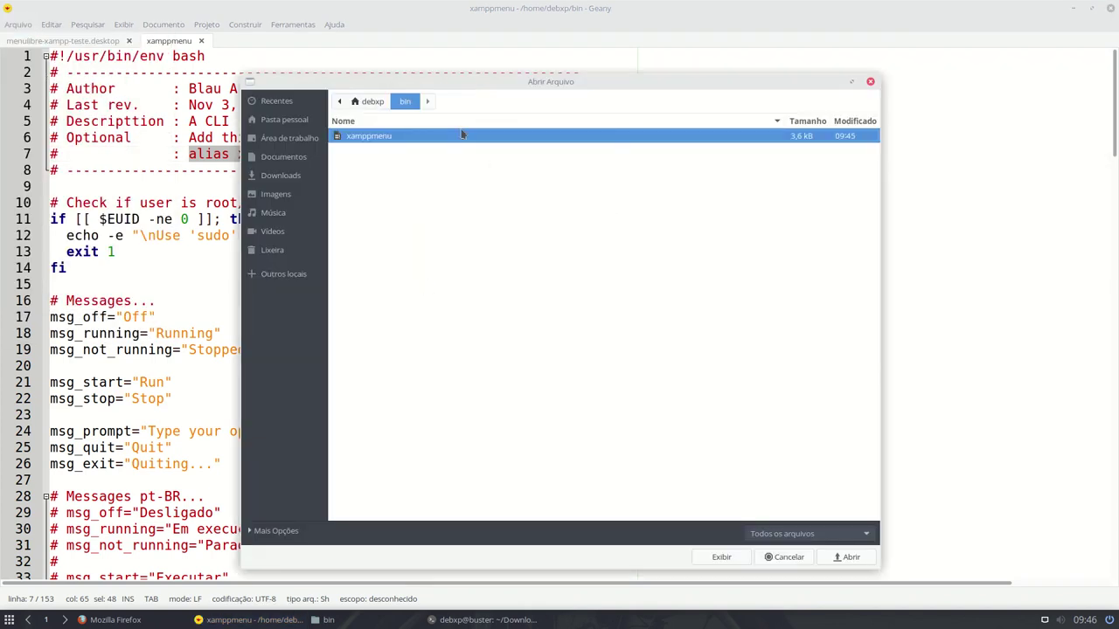
click(372, 102)
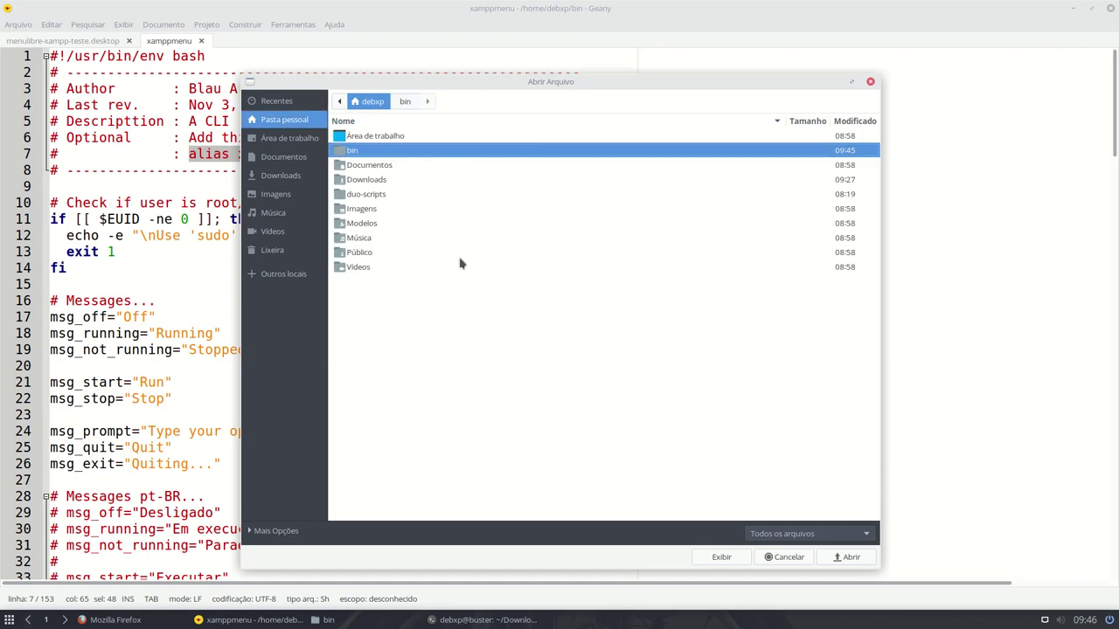
key(ctrl+h)
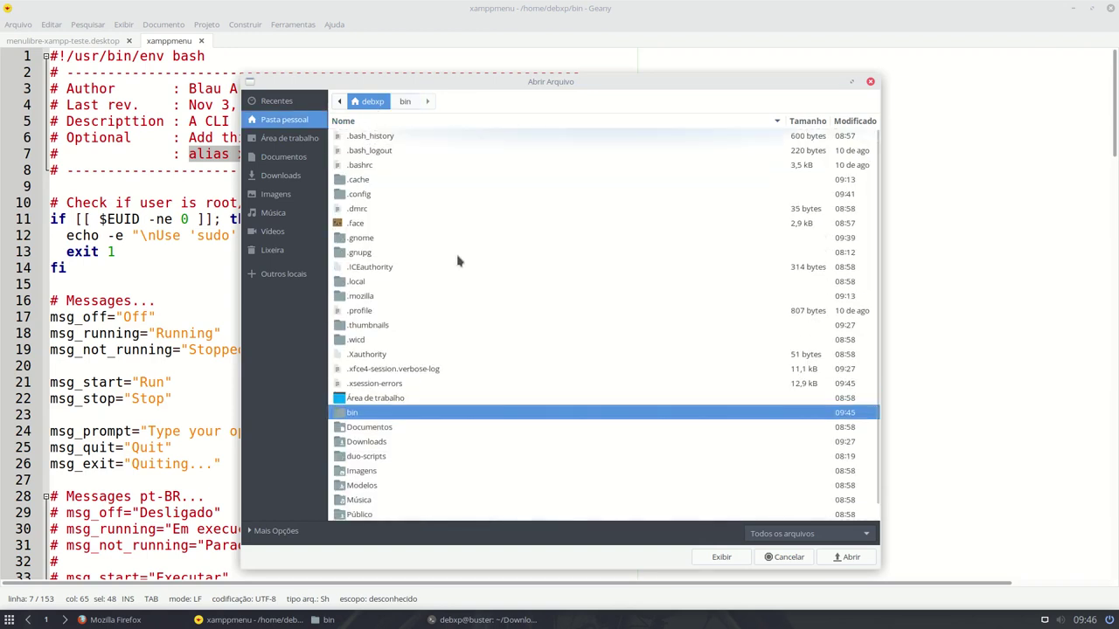
click(365, 166)
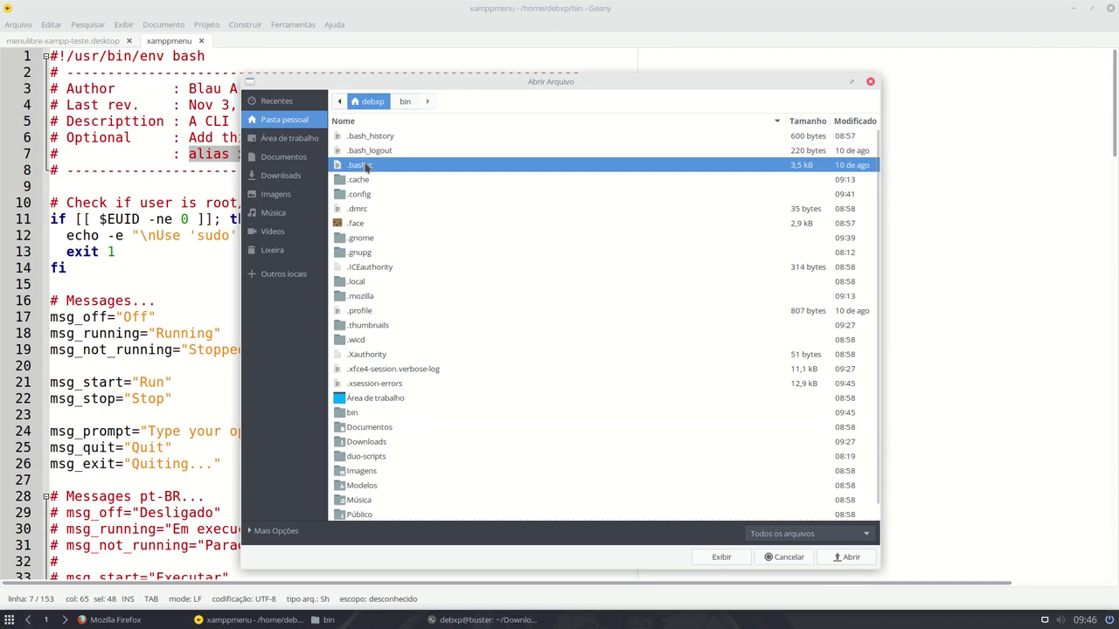
key(Return)
scroll(368, 210, down, 20)
click(57, 570)
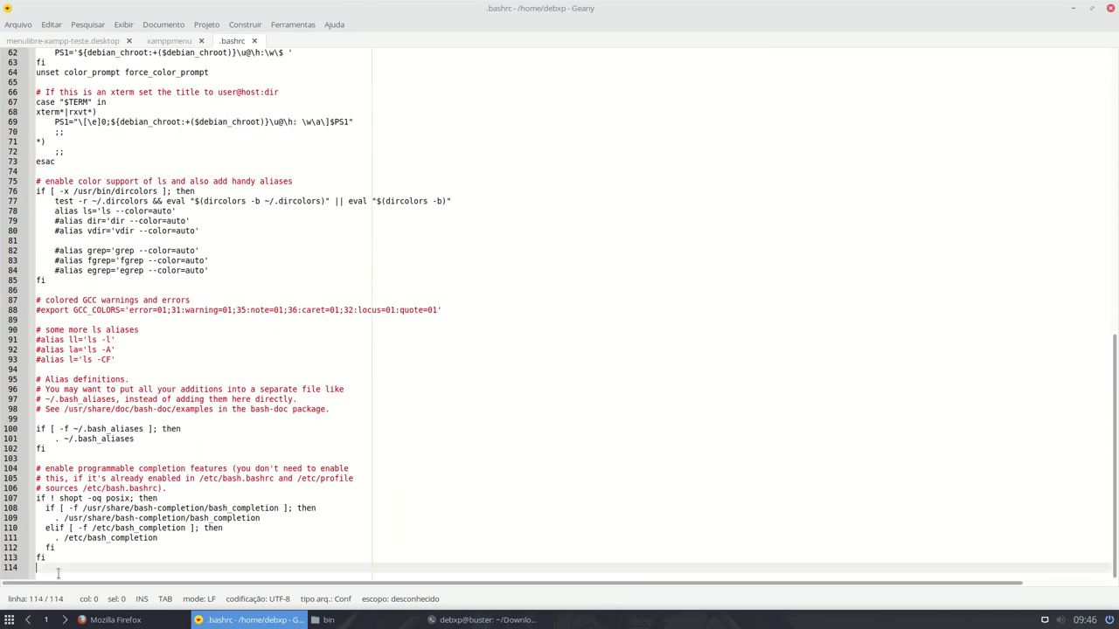
- Add the comment '# Alias para controlar o Xampp' at the end of .bashrc
key(Return)
key(Return)
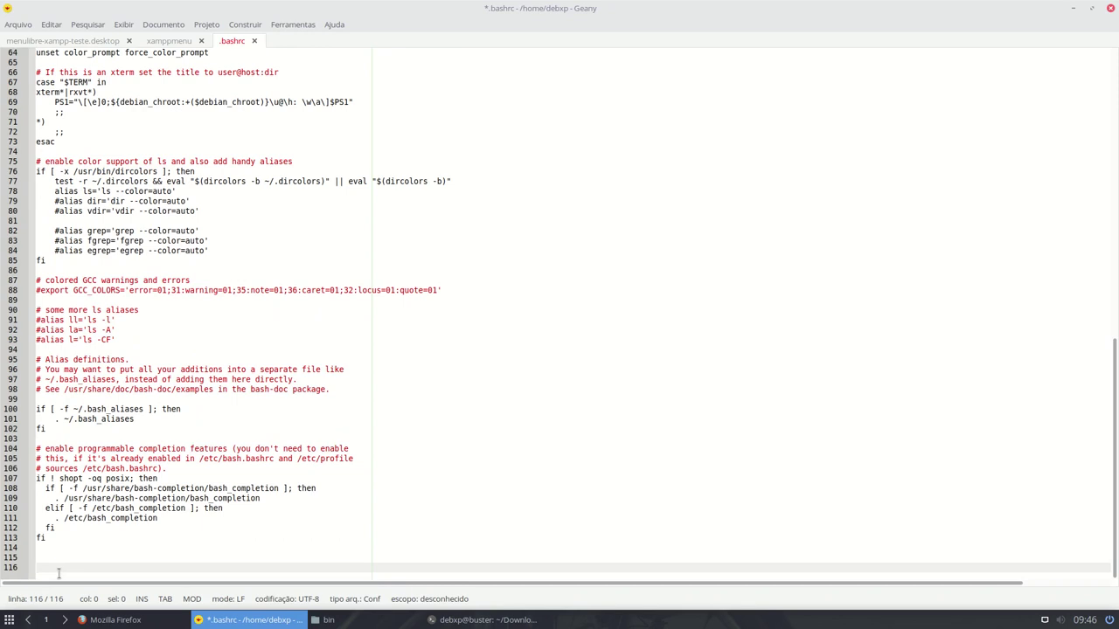
scroll(141, 446, right, 3)
scroll(141, 445, left, 3)
scroll(149, 437, up, 3)
scroll(155, 428, down, 3)
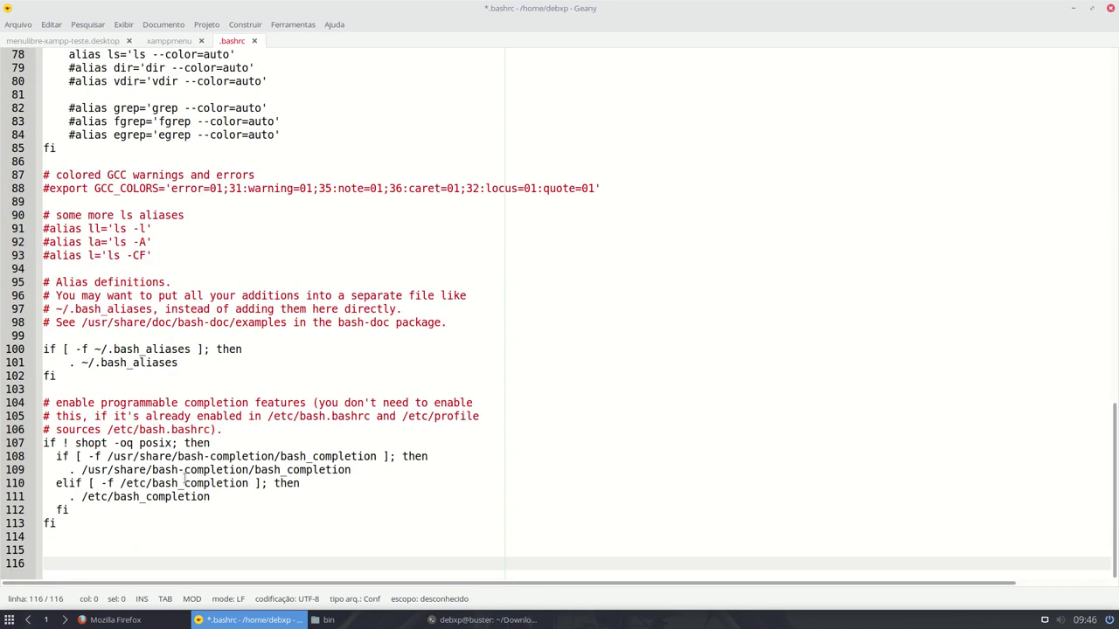
scroll(185, 479, up, 1)
scroll(185, 479, down, 1)
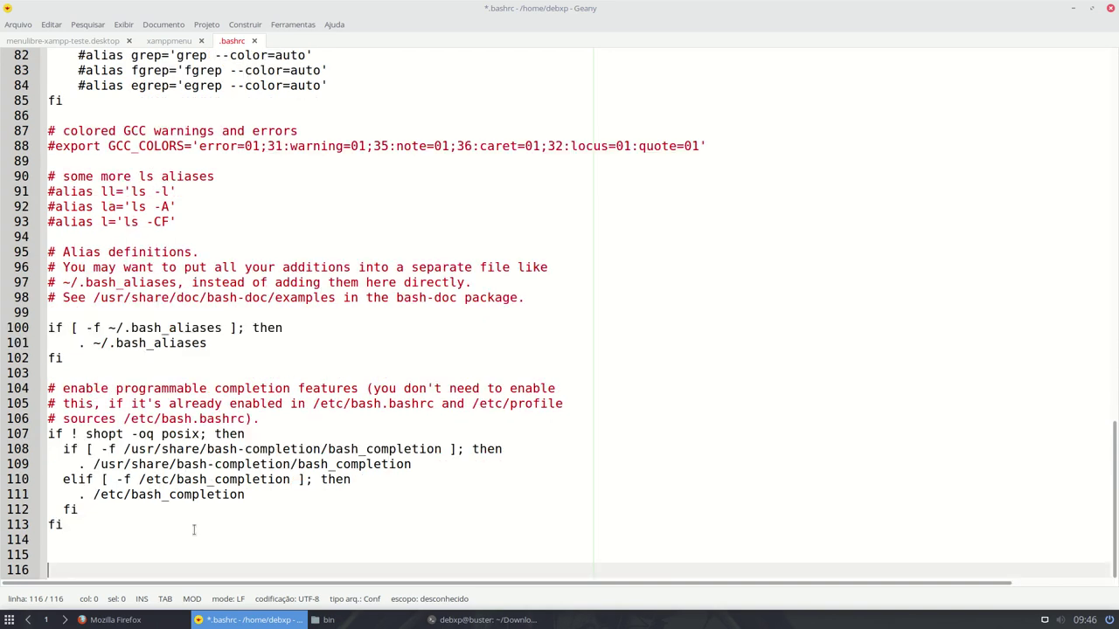
text(# Alias para controlar o Xampp)
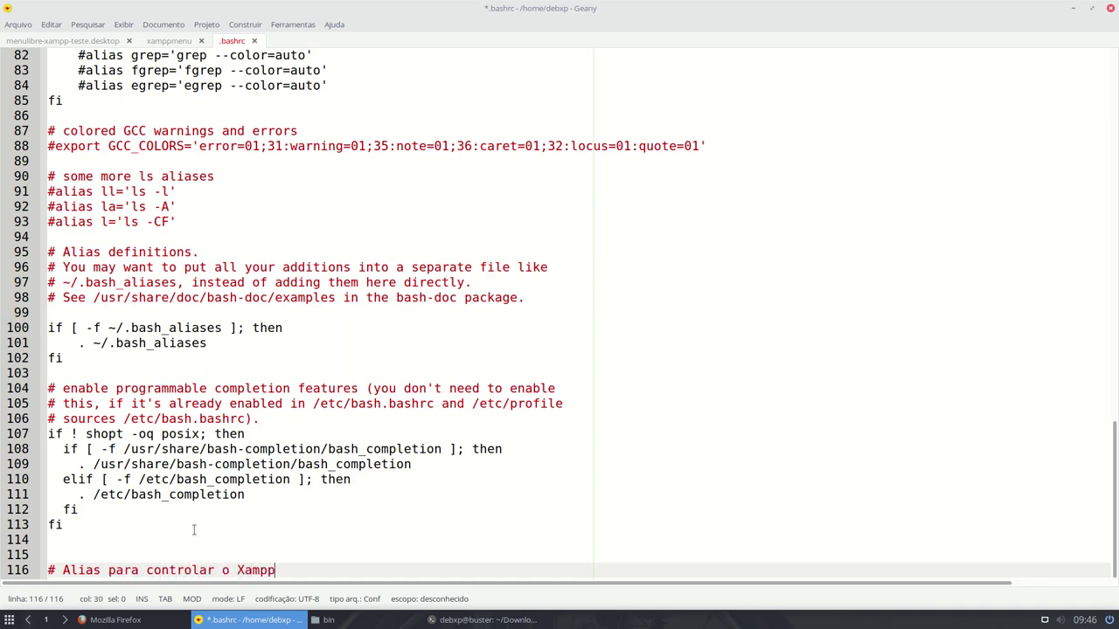
key(Return)
- Paste the alias, trim its path to ~/bin/xamppmenu, and save .bashrc
key(ctrl+v)
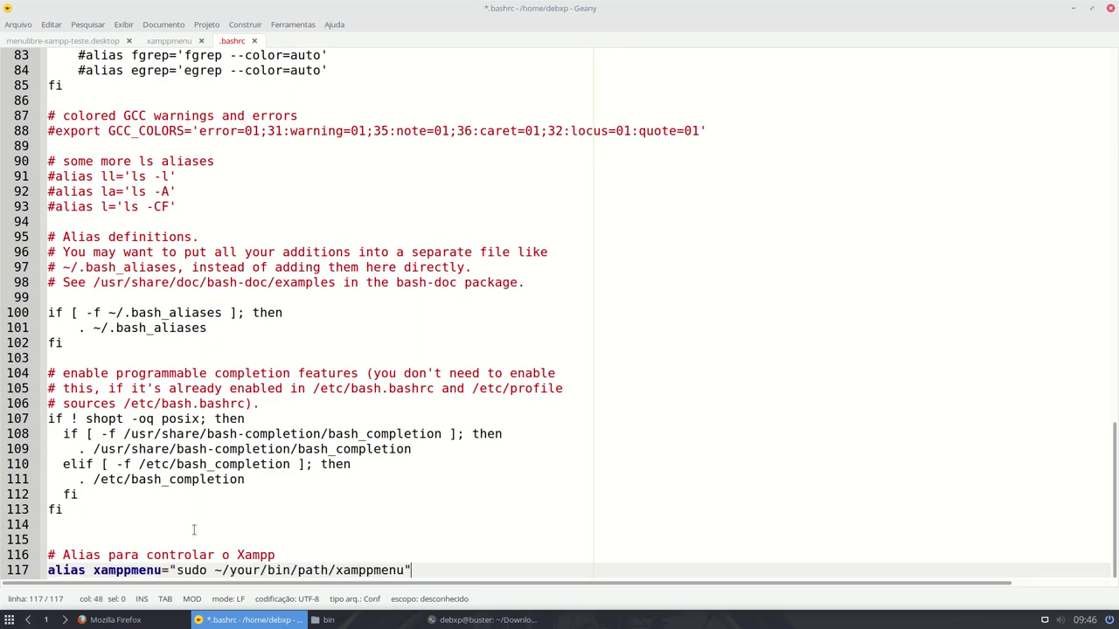
key(Left)
key(Left)
key(Left)
key(Left)
key(Left)
key(Left)
key(Left)
key(Left)
key(Left)
key(Left)
key(Left)
key(Left)
key(Left)
key(Left)
key(Left)
key(Left)
key(Left)
key(Left)
key(Left)
key(Delete)
key(Delete)
key(Delete)
key(Delete)
key(Delete)
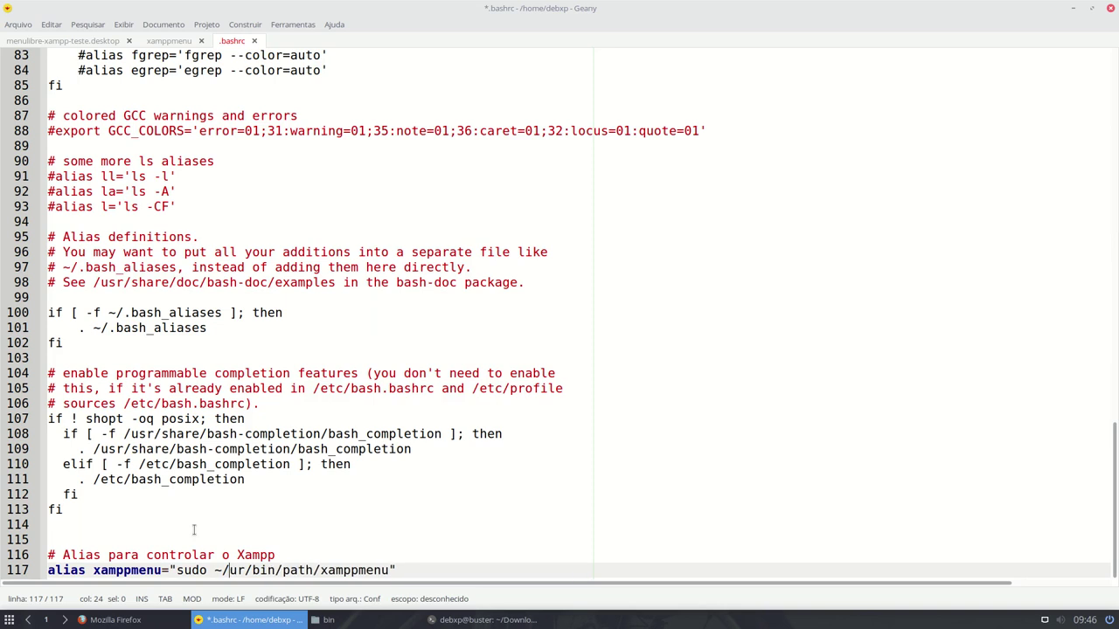
key(Right)
key(Right)
key(Right)
key(Delete)
key(Delete)
key(Delete)
key(Delete)
key(Delete)
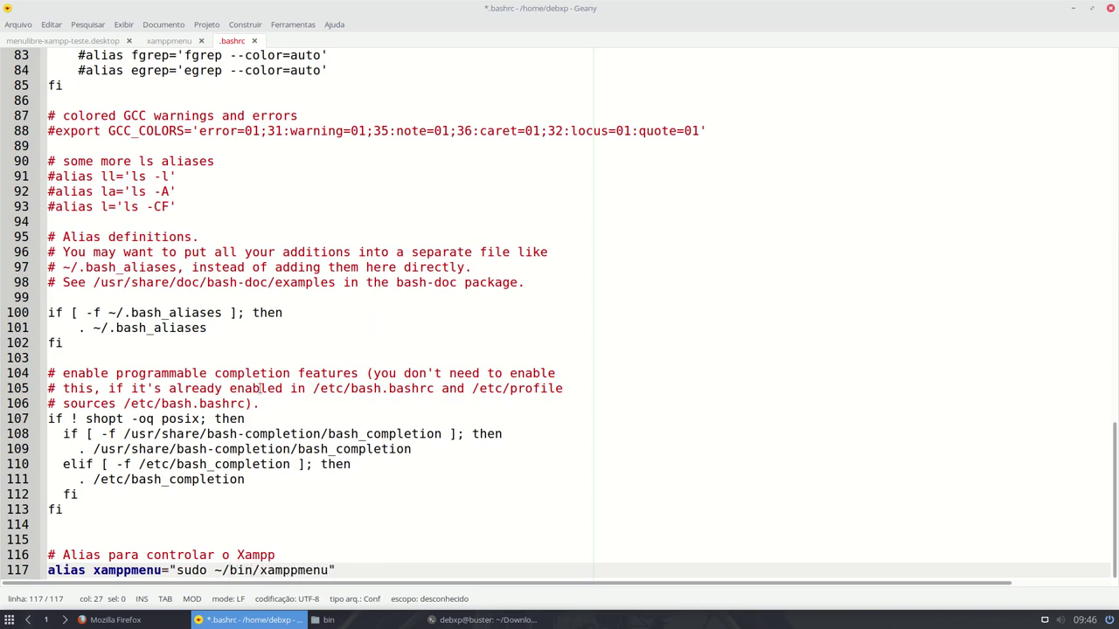
click(373, 566)
drag(95, 568, 162, 570)
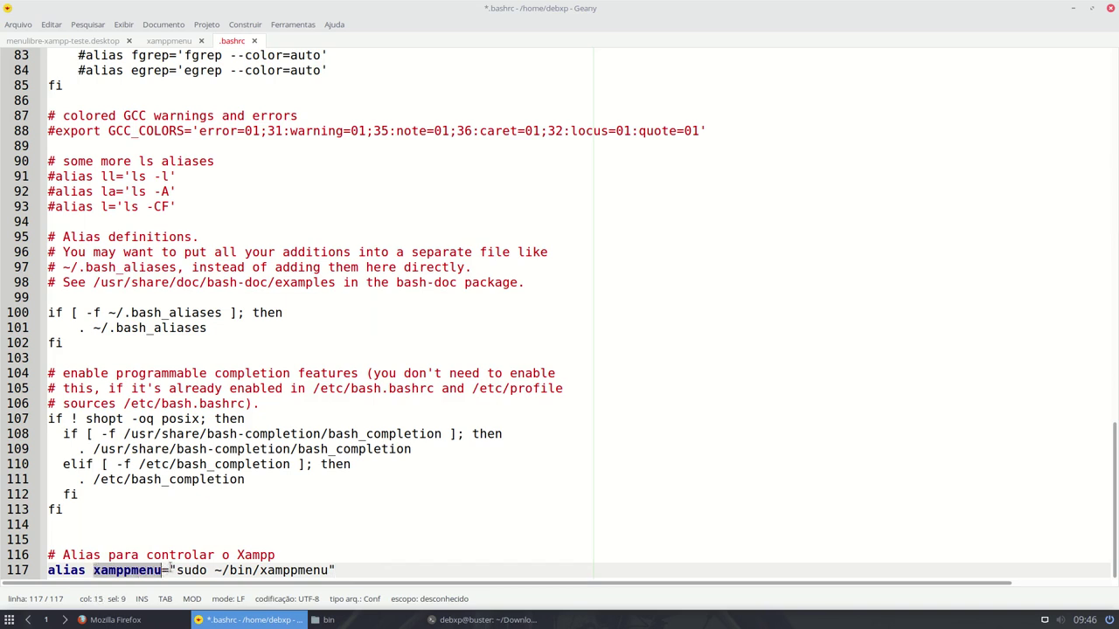
drag(178, 570, 329, 570)
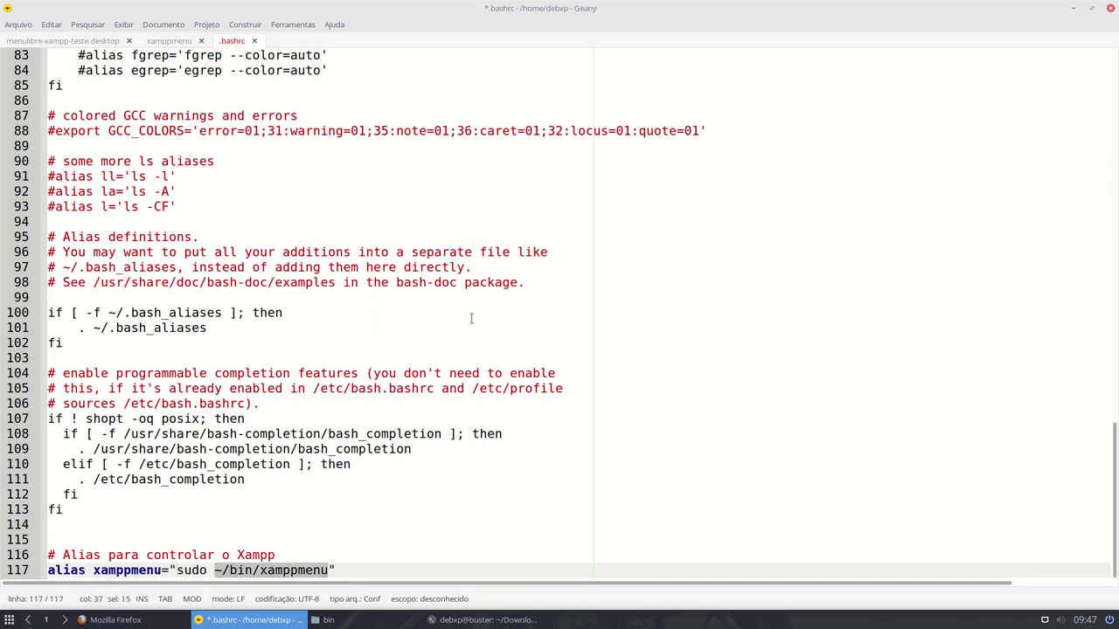
key(ctrl+s)
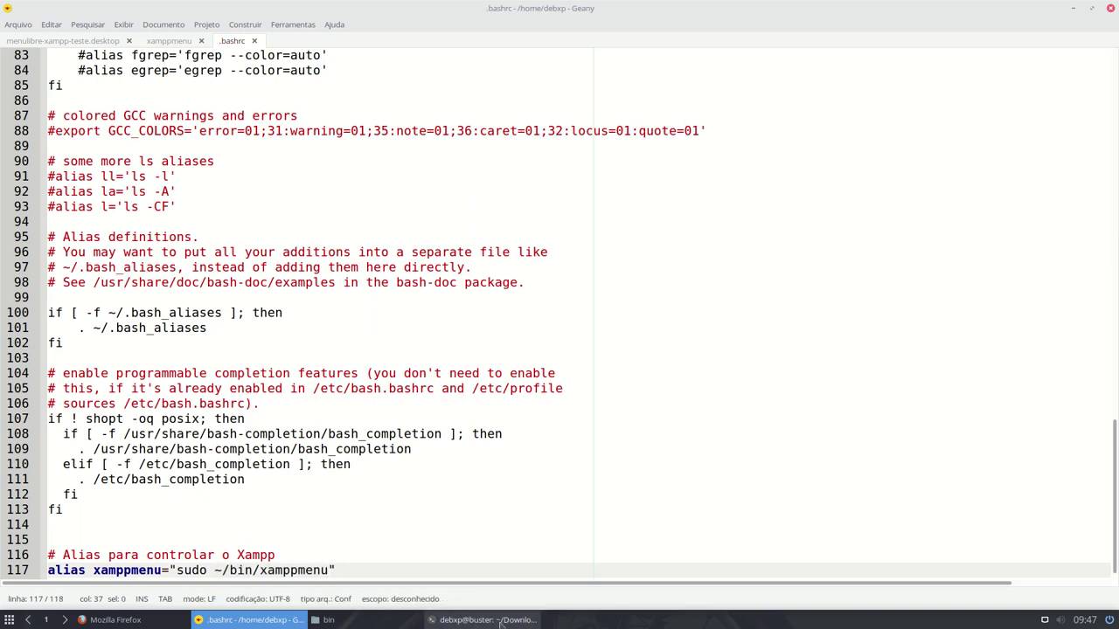
- In the terminal, change to the home folder and run 'source .bashrc'
click(485, 619)
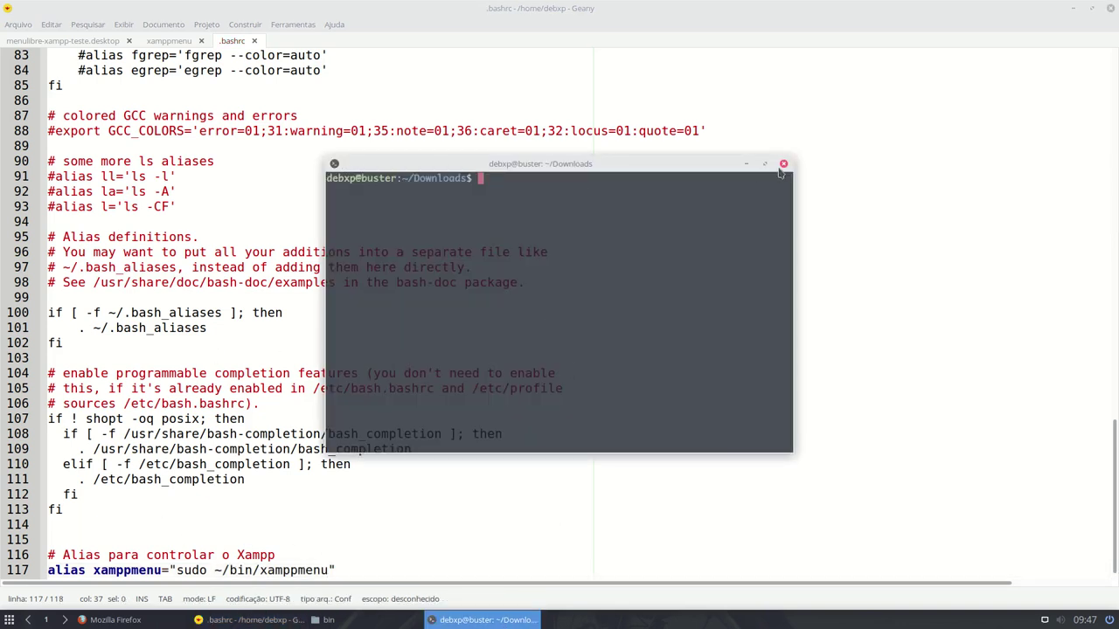
text(cd ~)
key(Return)
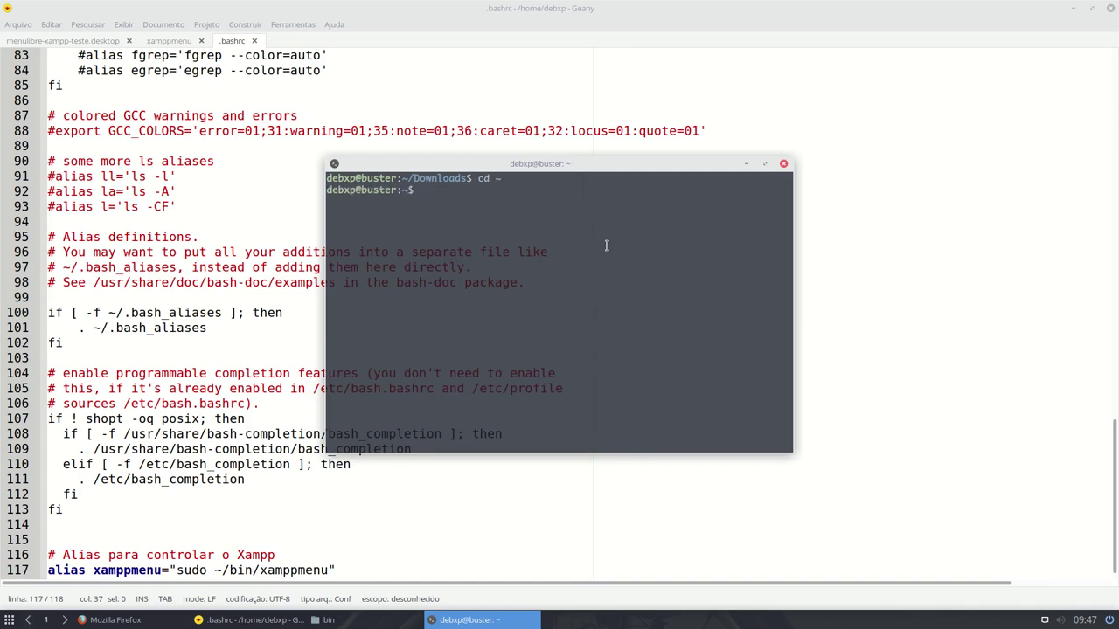
text(. .bashrc)
key(Home)
key(Delete)
text(source)
key(Return)
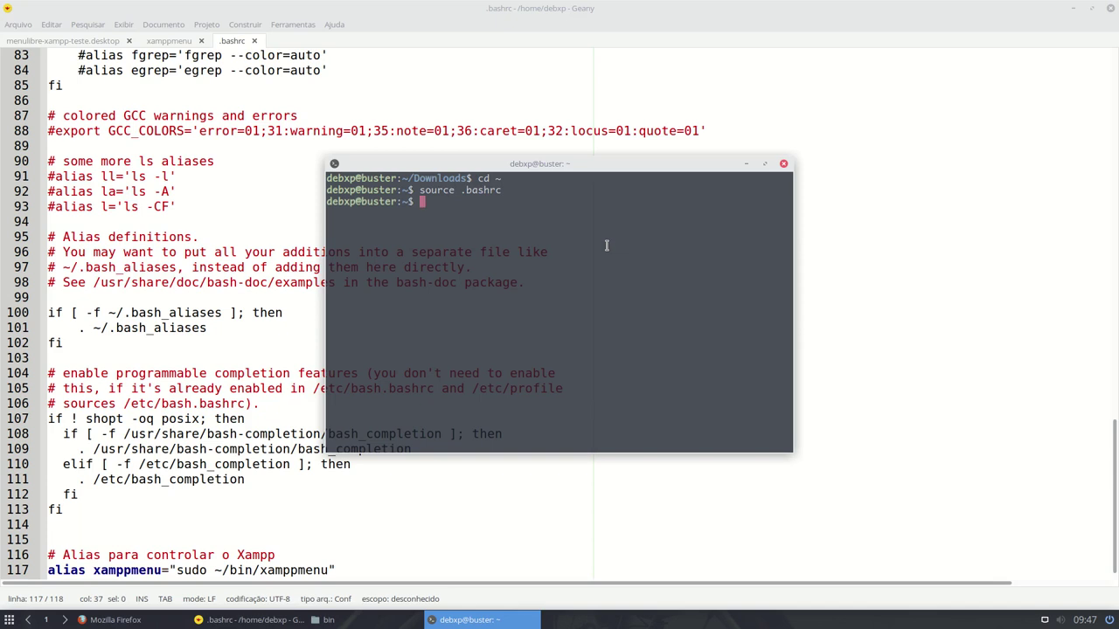
- Run the xamppmenu alias, which fails with comando não encontrado
text(xa)
key(Tab)
key(Return)
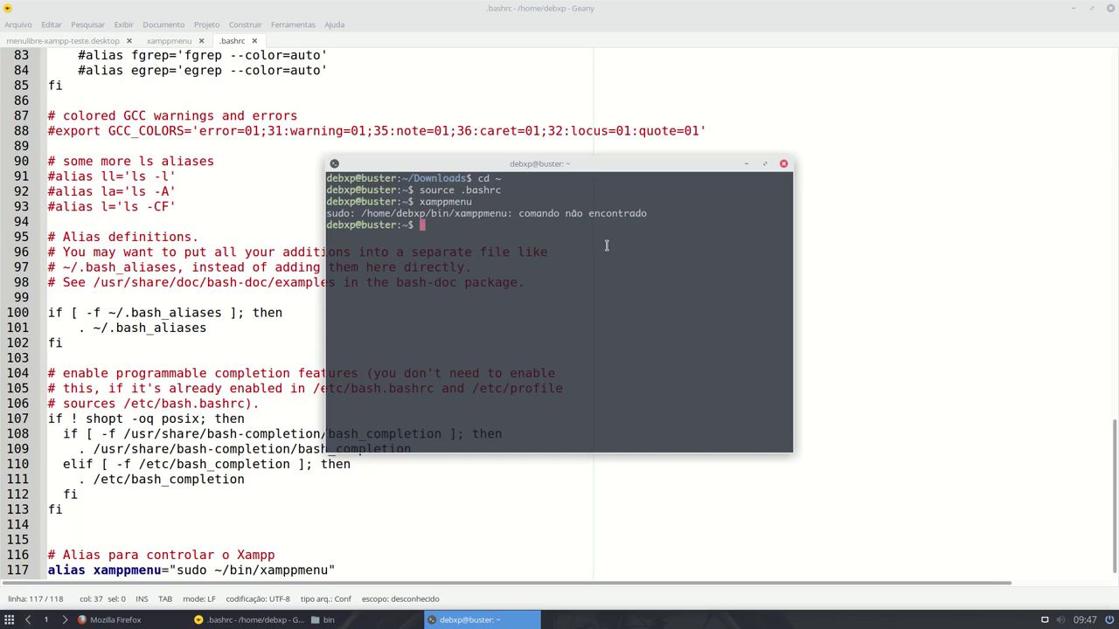
click(140, 539)
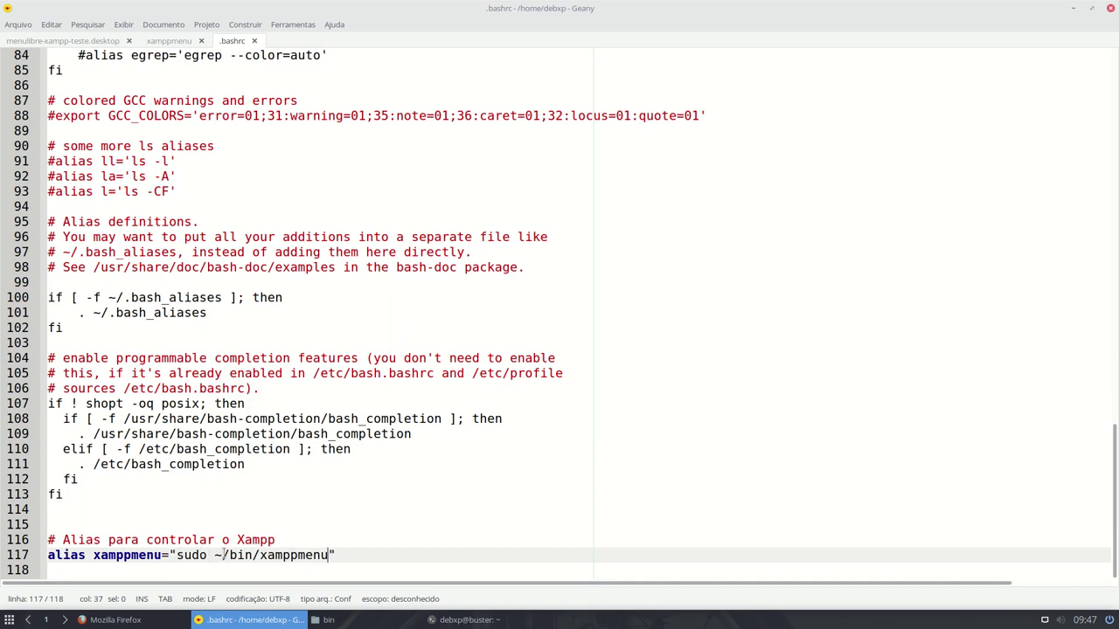
- Set the xamppmenu script's Executar permission to 'Qualquer um' in its Thunar properties
click(393, 620)
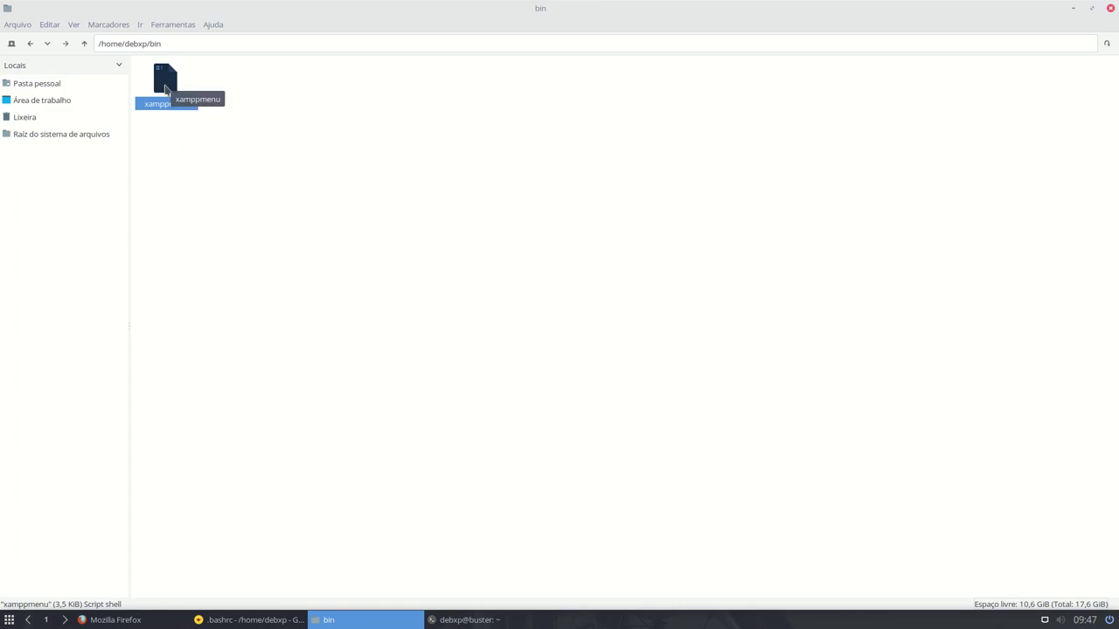
right_click(165, 85)
click(243, 344)
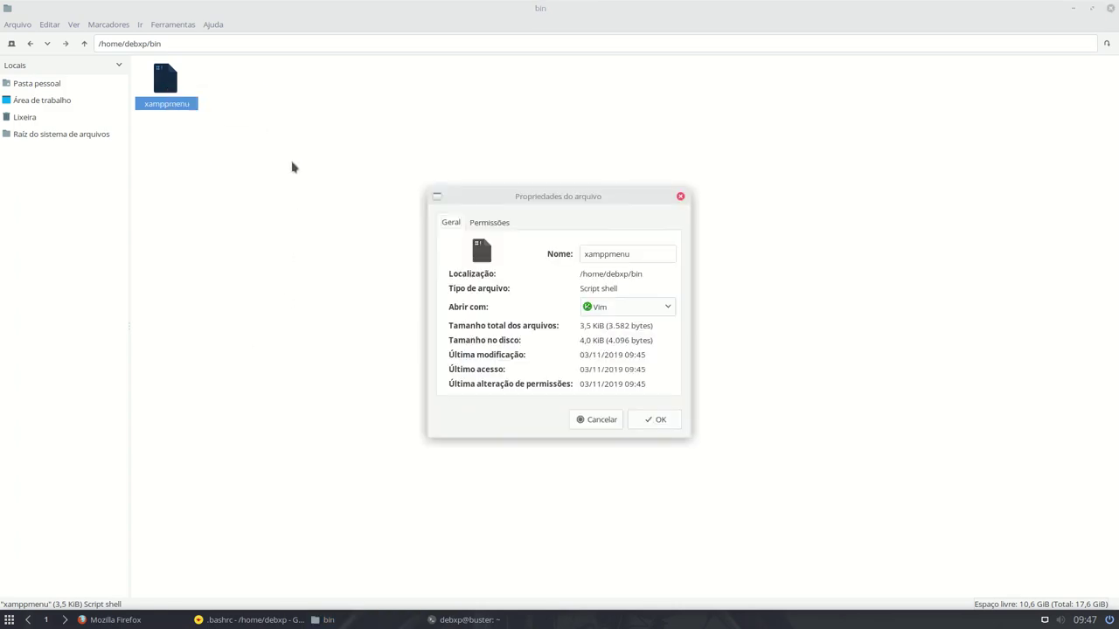
click(501, 226)
click(575, 350)
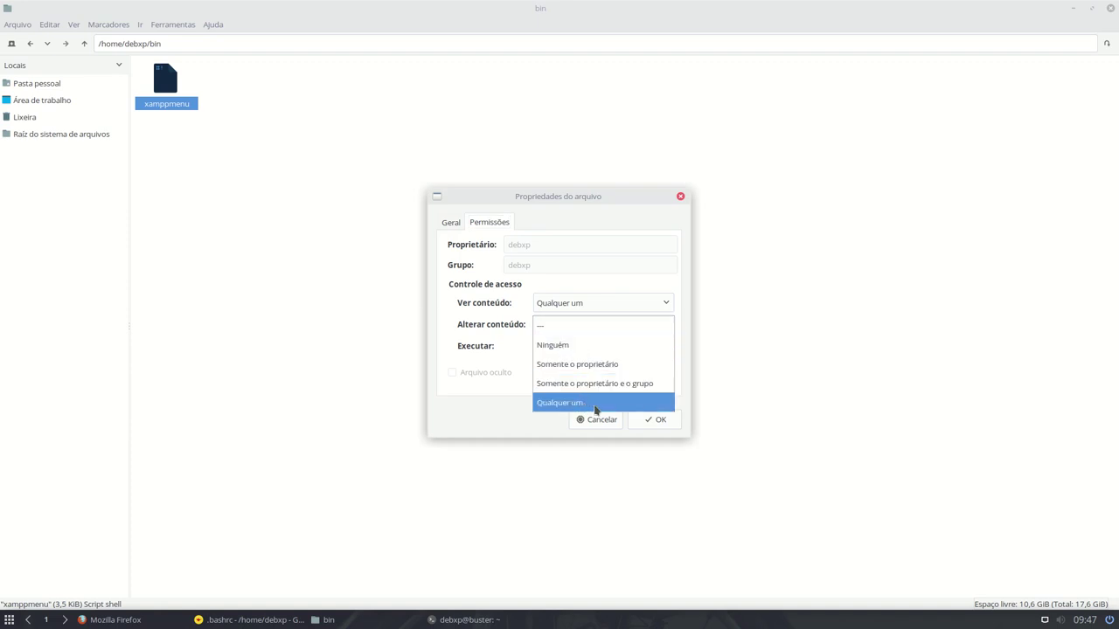
click(595, 405)
click(653, 425)
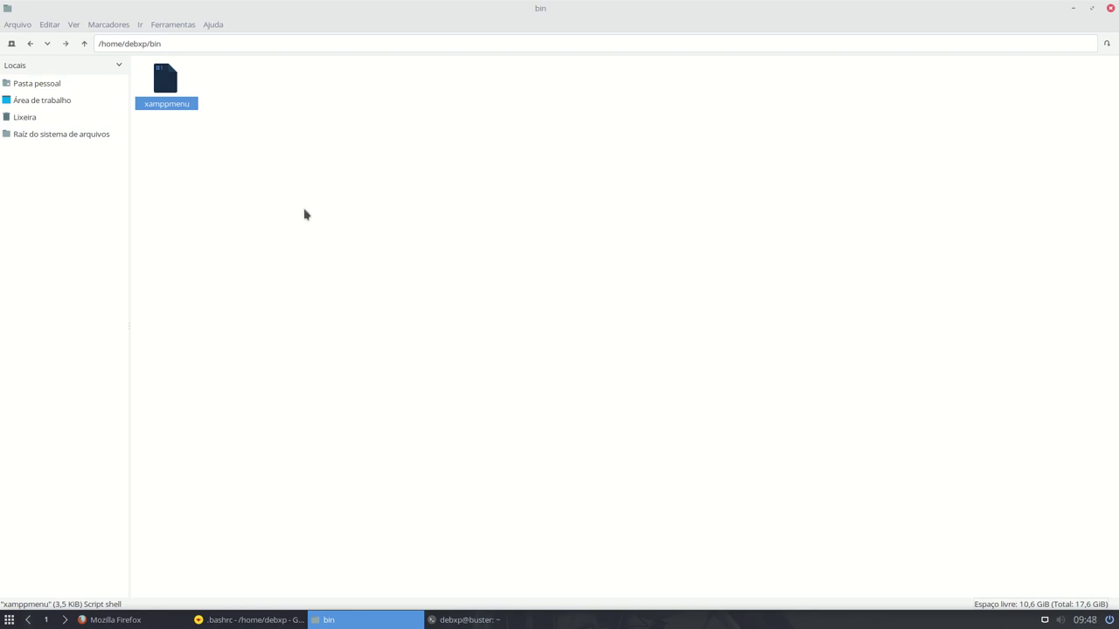
click(470, 621)
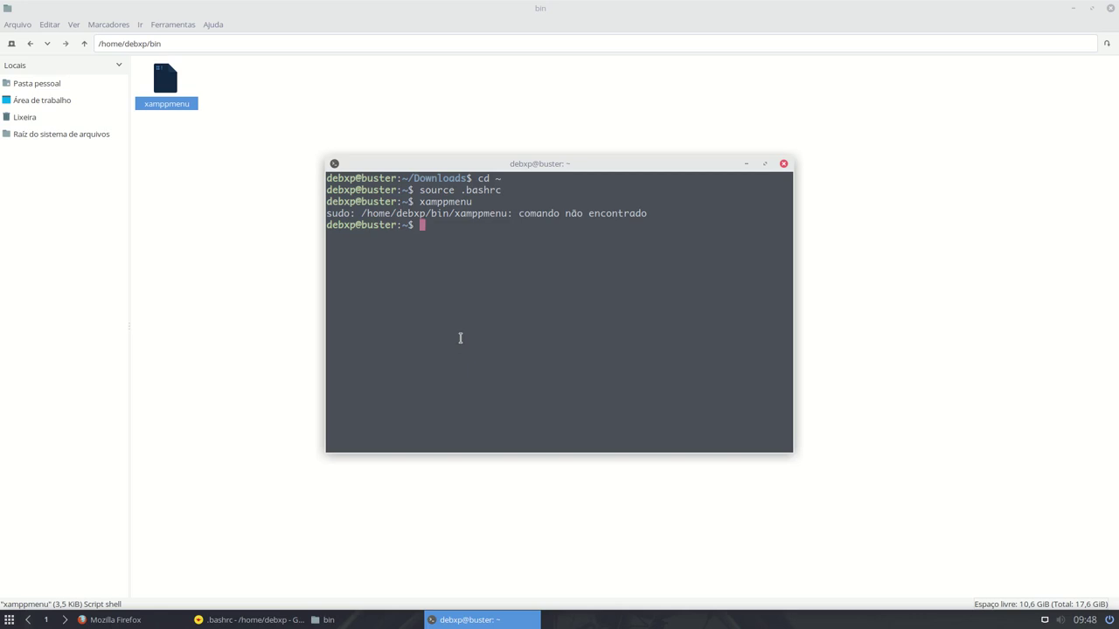
- Rerun xamppmenu and highlight the 7.3.11-0 version and the ProFTPD, Apache and MySQL entries
key(Up)
key(Return)
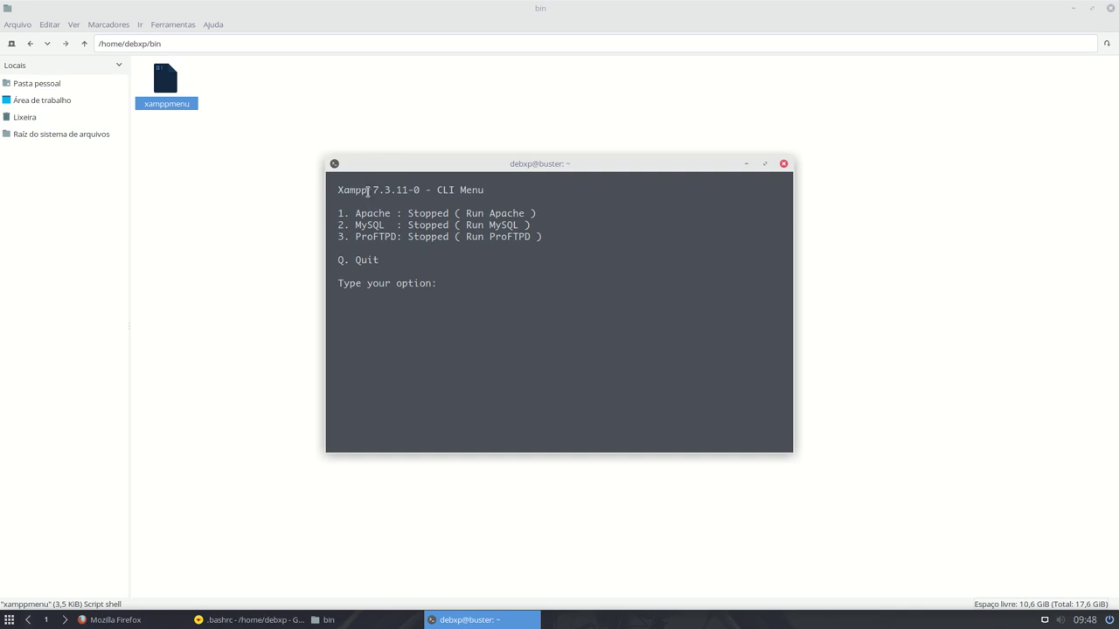
drag(369, 189, 450, 237)
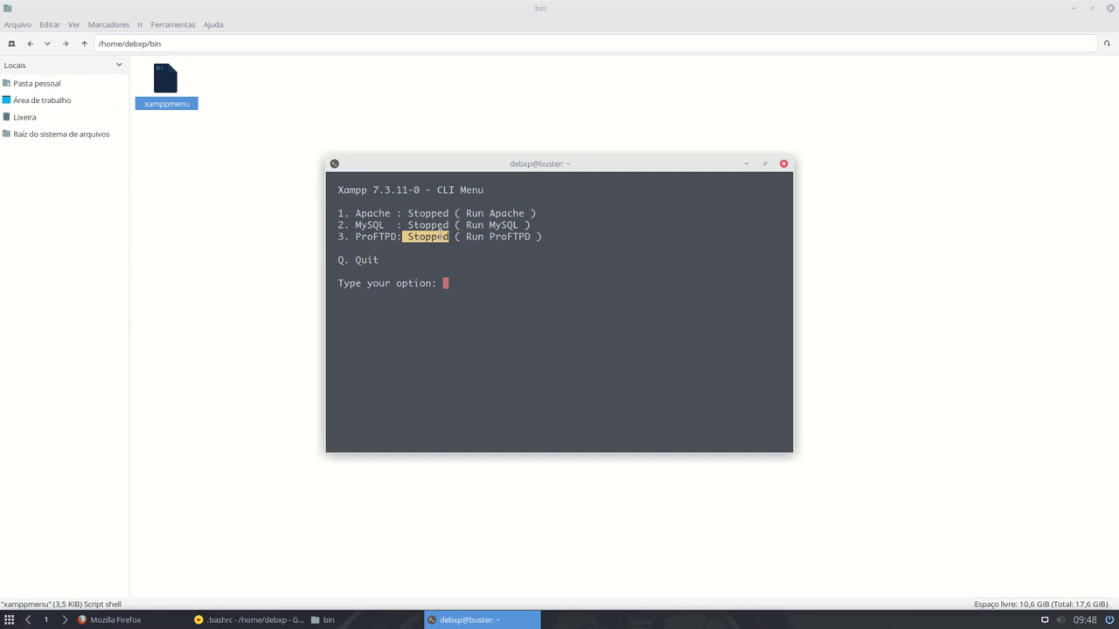
double_click(383, 234)
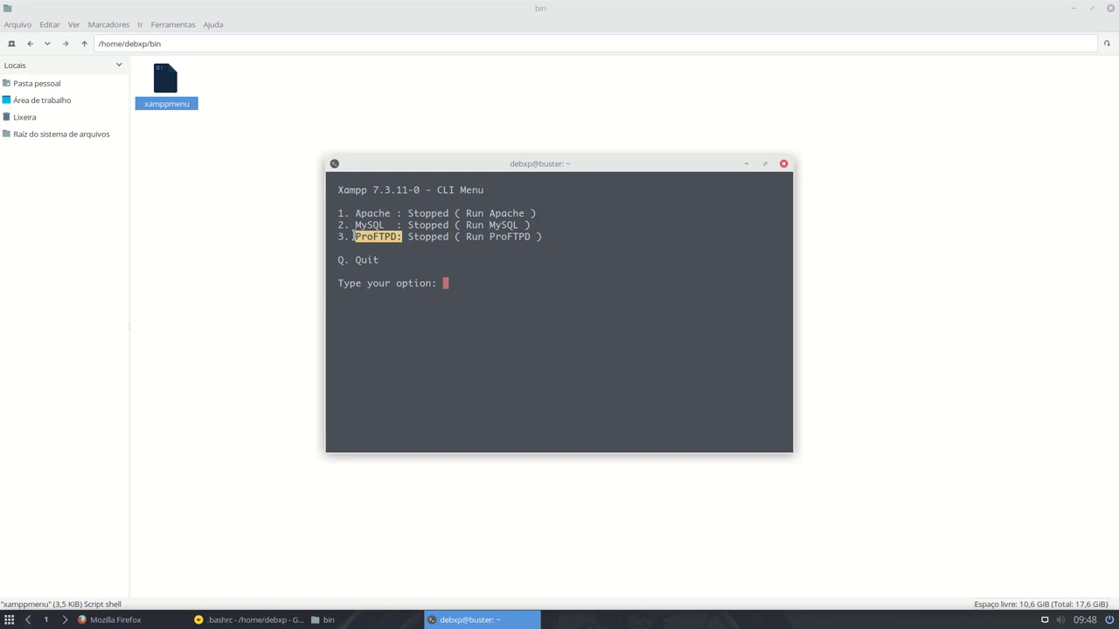
double_click(364, 213)
double_click(367, 226)
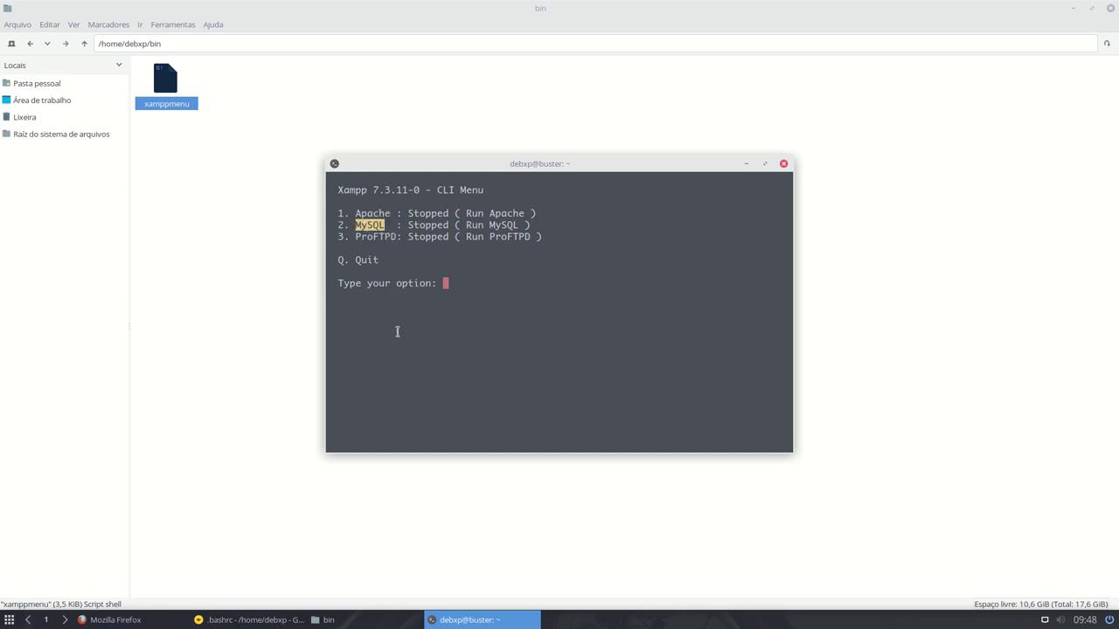
click(461, 283)
- Highlight bin in the file manager's folder path, then raise the Xampp menu terminal
double_click(153, 43)
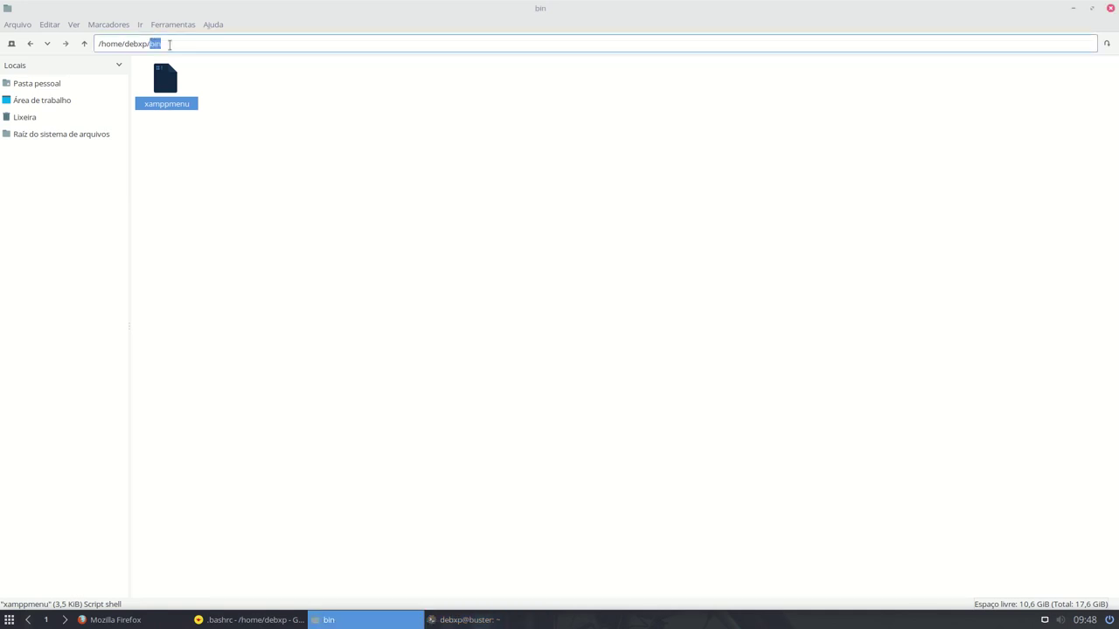
click(165, 44)
double_click(151, 44)
click(150, 44)
drag(150, 44, 169, 41)
click(437, 620)
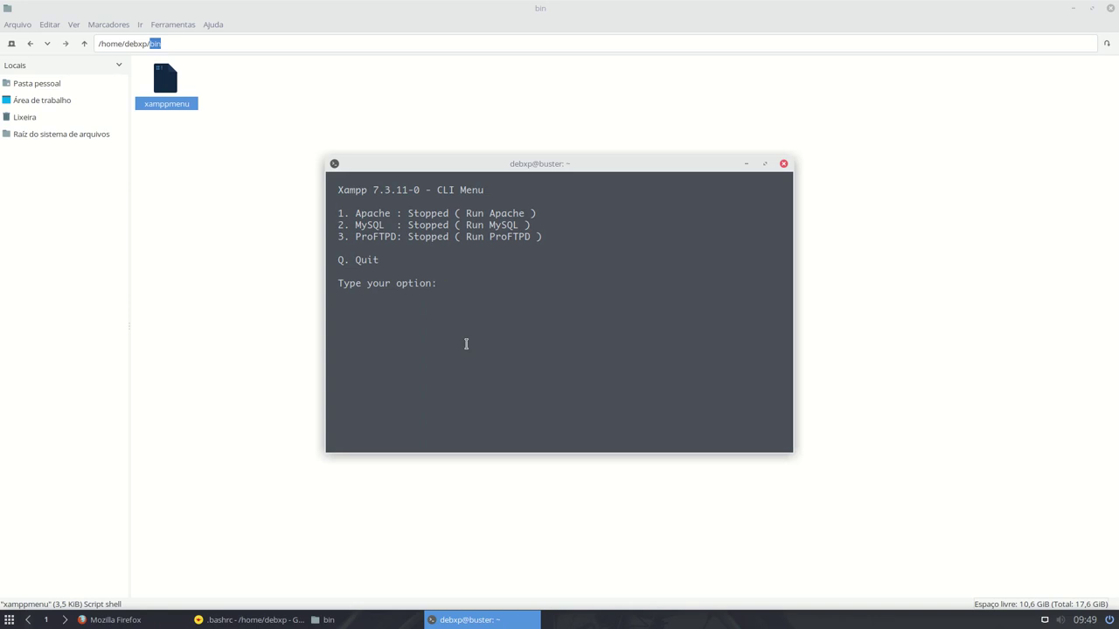
- Start Apache with menu option 1 and MySQL with option 2
text(1)
key(Return)
drag(333, 214, 355, 214)
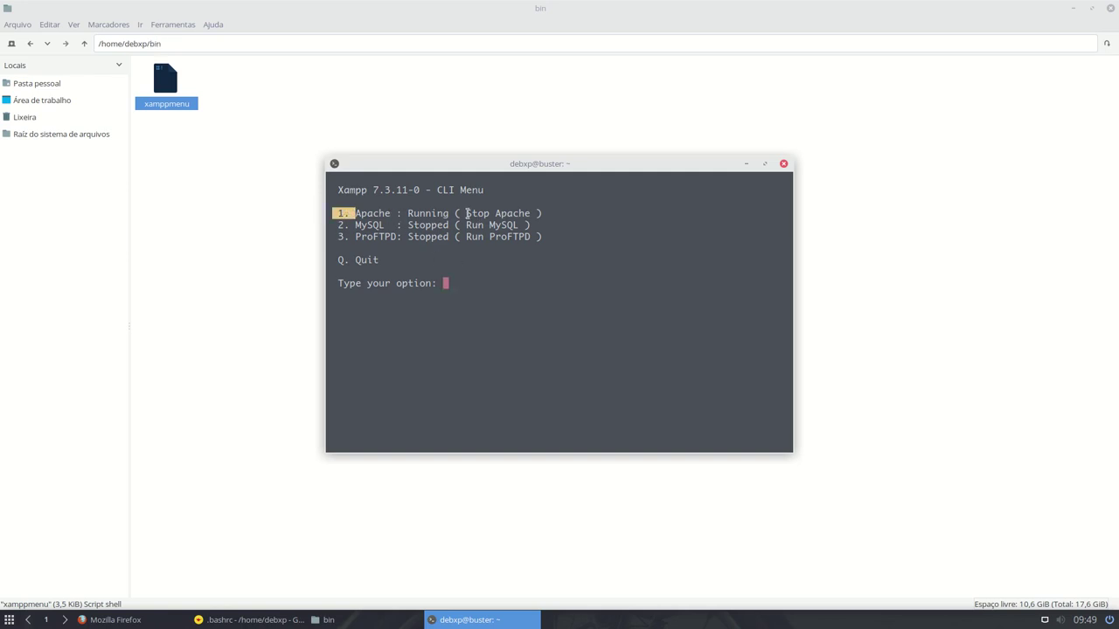
drag(467, 213, 530, 213)
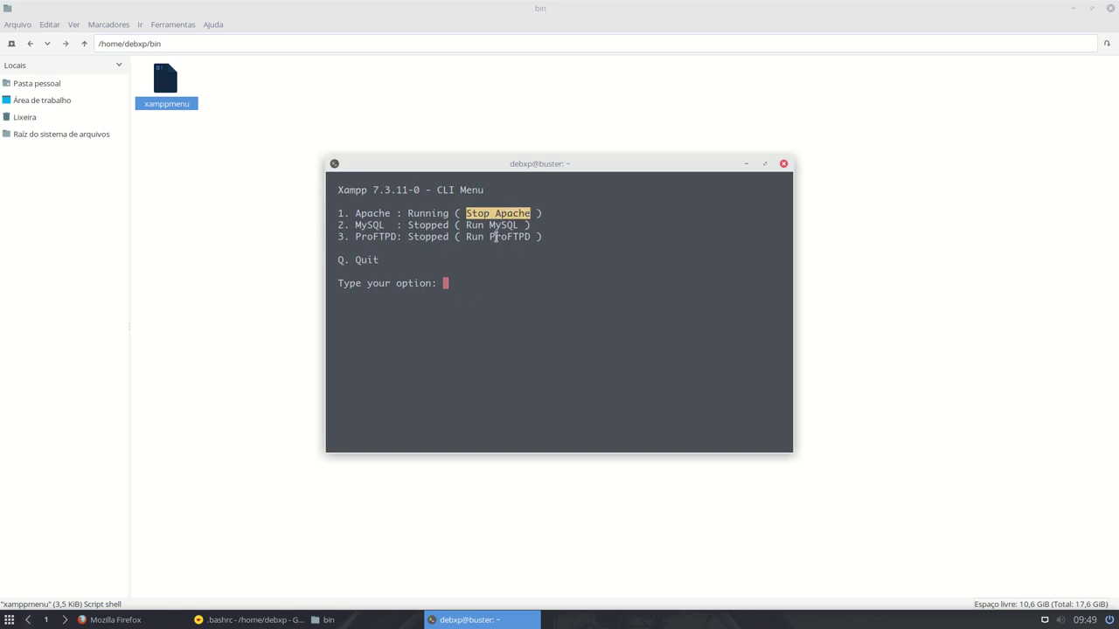
click(454, 284)
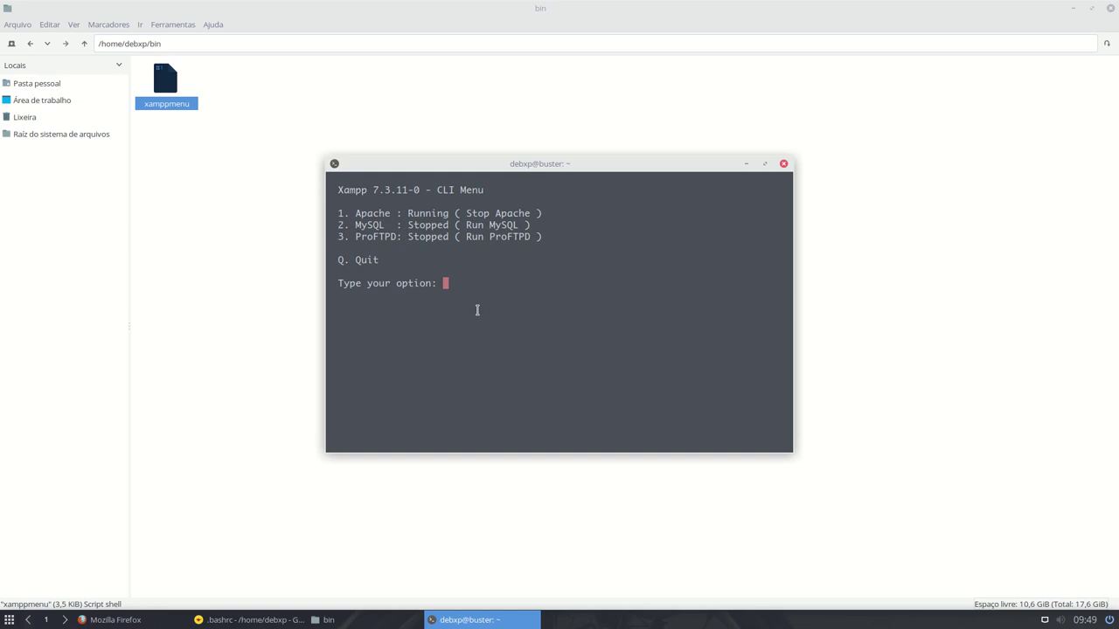
text(2)
key(Return)
- Enter 21, quit with q, rerun xamppmenu via Tab completion, quit again and close the terminal
text(21)
text(q)
key(Return)
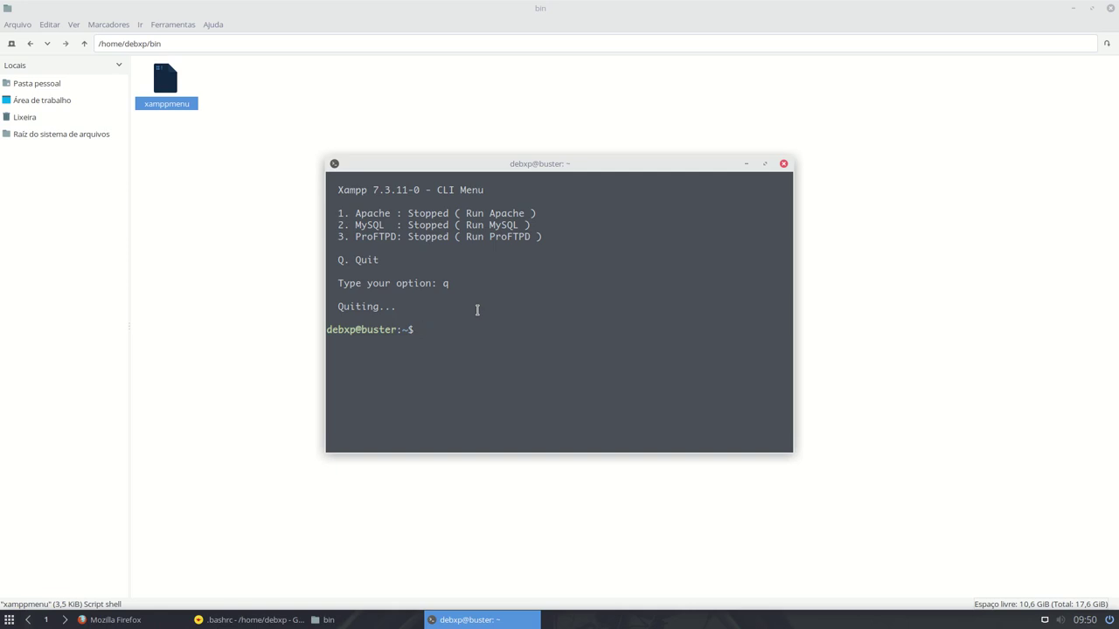
text(xa)
key(Tab)
key(Return)
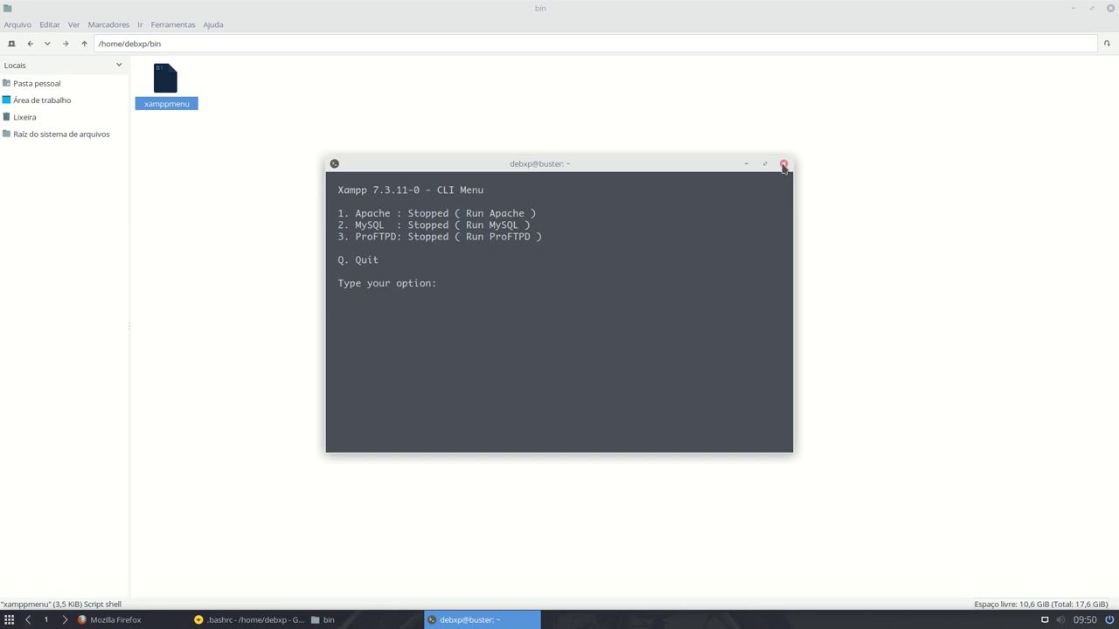
text(q)
key(Return)
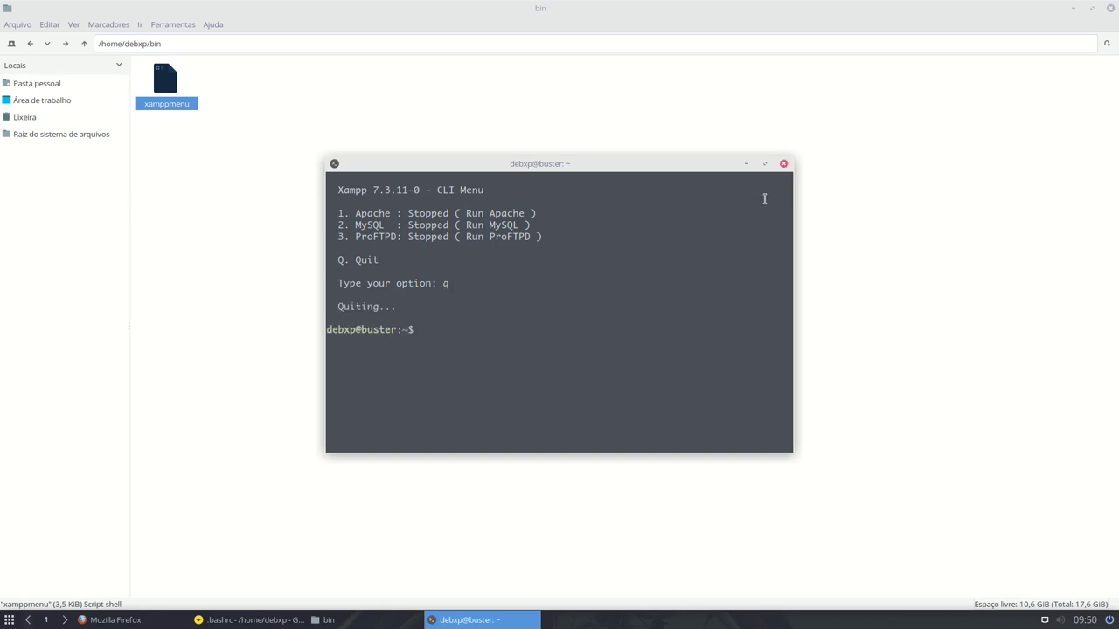
click(783, 164)
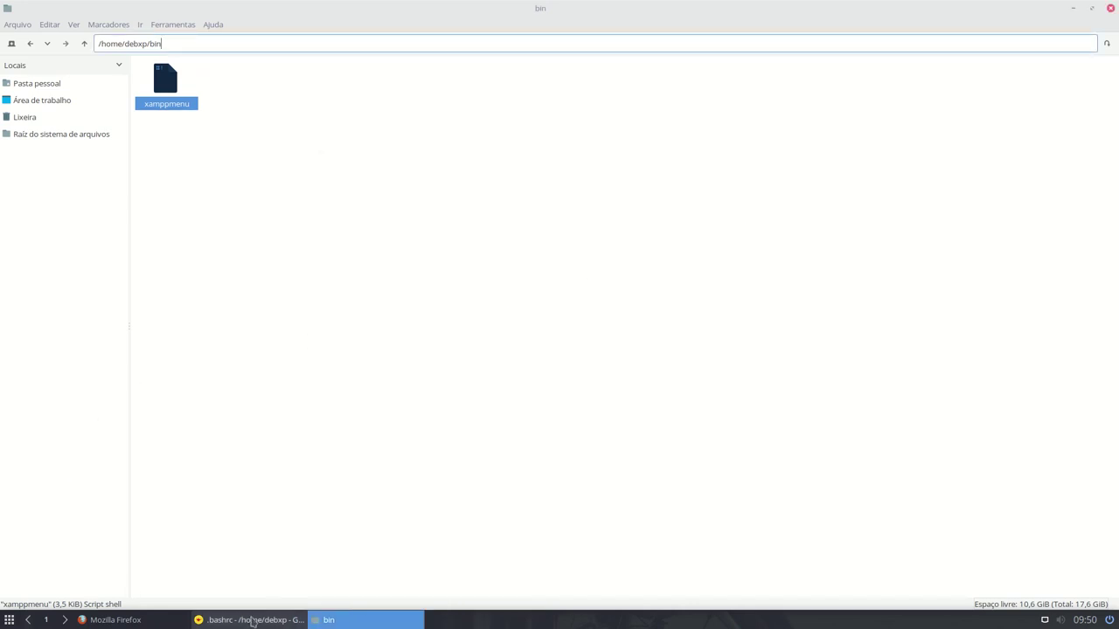
- In Geany's menulibre-xampp-teste.desktop, change the Name to 'Xampp - CLI Menu'
click(252, 621)
click(164, 44)
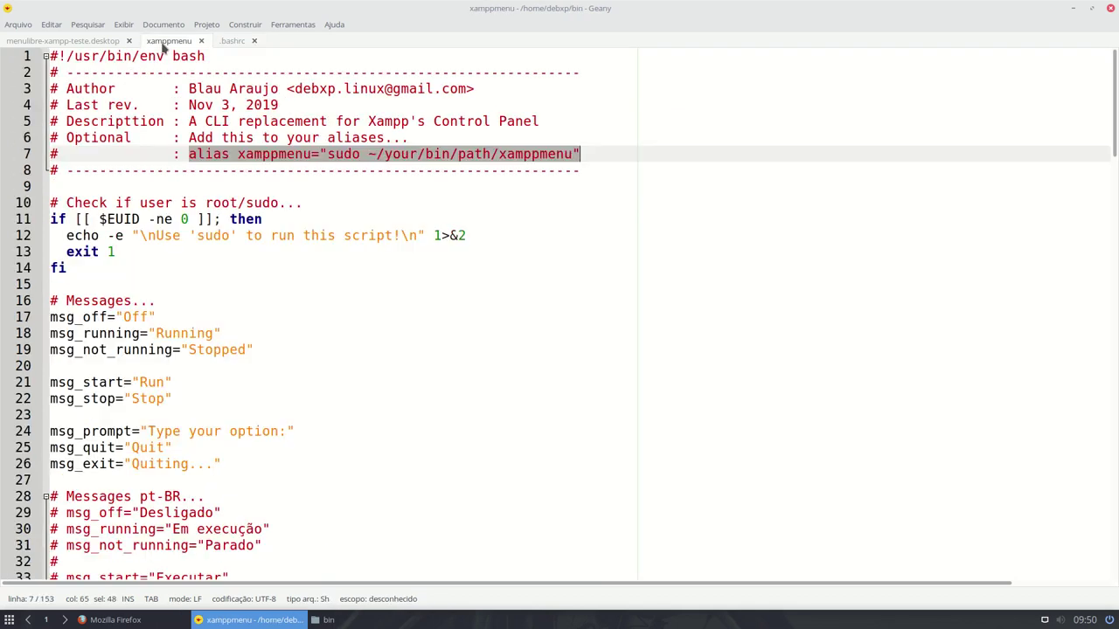
click(65, 44)
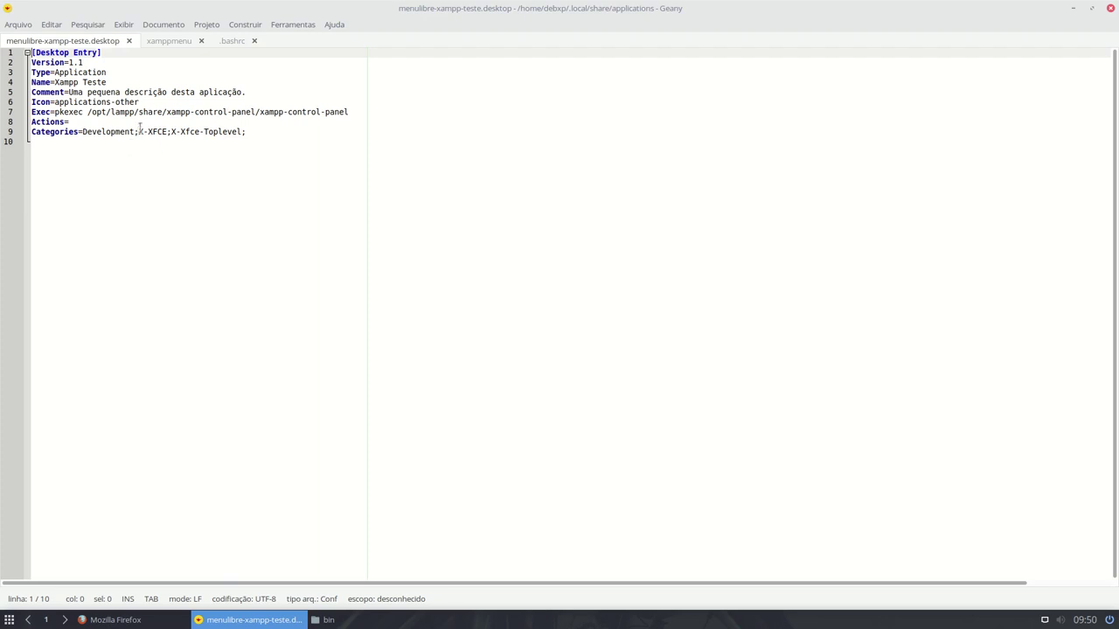
click(54, 82)
key(Right)
key(Right)
key(Right)
key(Right)
key(Right)
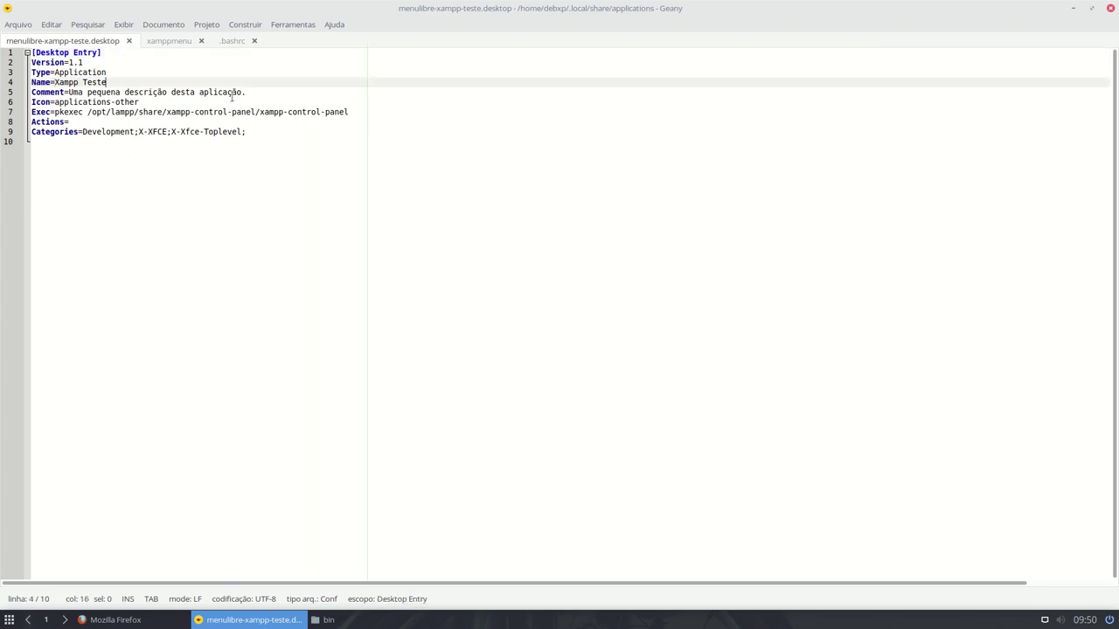
key(shift+Left)
key(shift+Left)
key(shift+Left)
key(shift+Left)
key(shift+Left)
text(- CLI Menu)
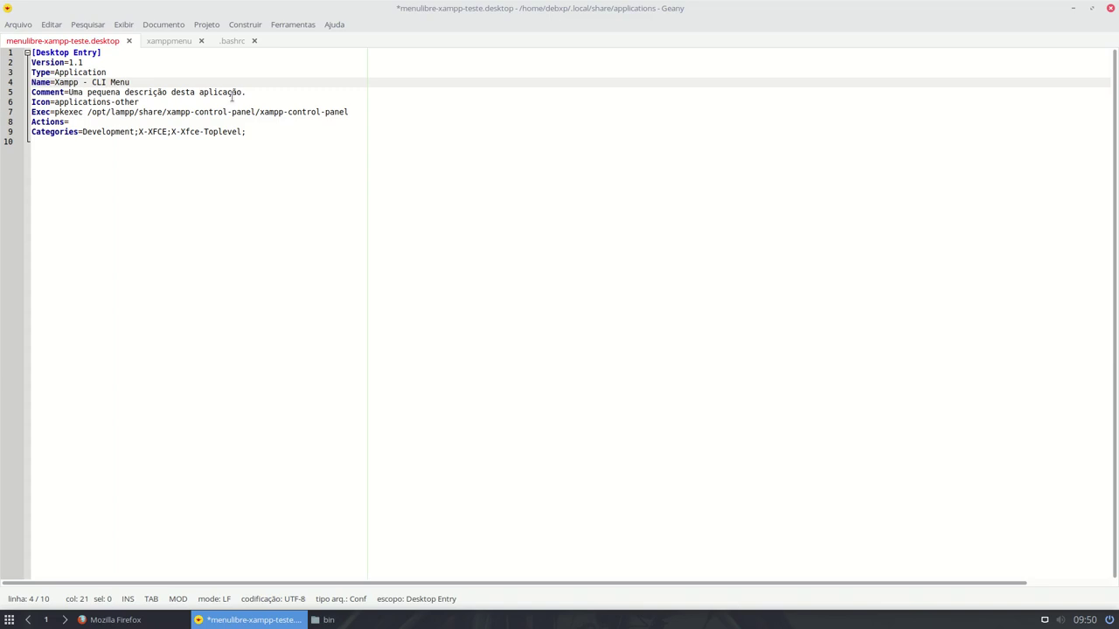
scroll(215, 236, up, 8)
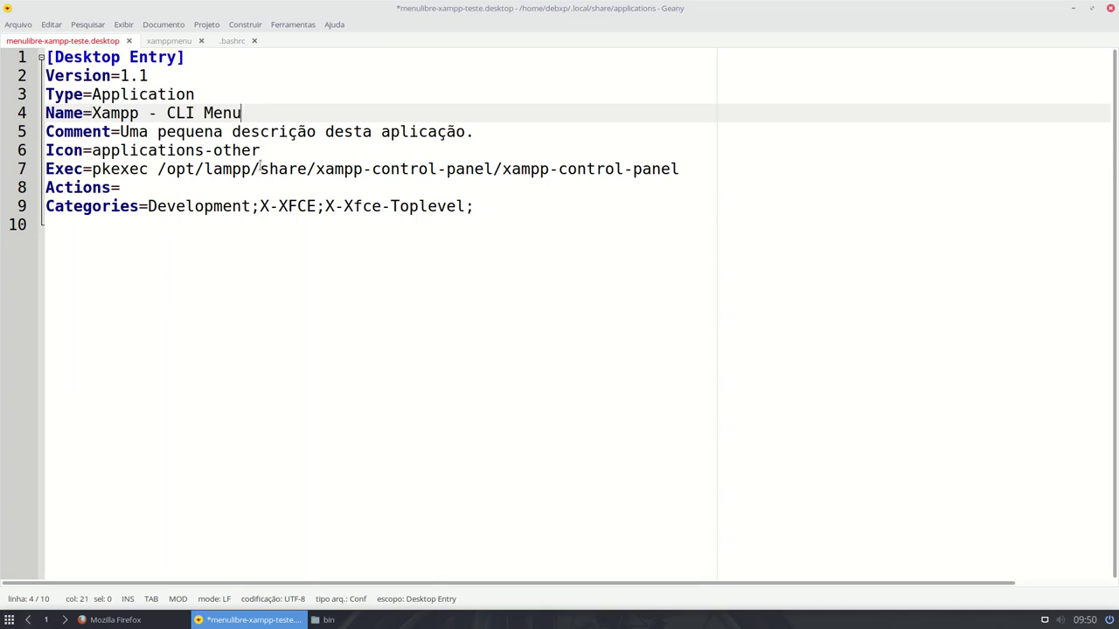
- Rewrite the Comment as 'Menu CLI para controlar o Xampp' and select the old icon name
click(120, 131)
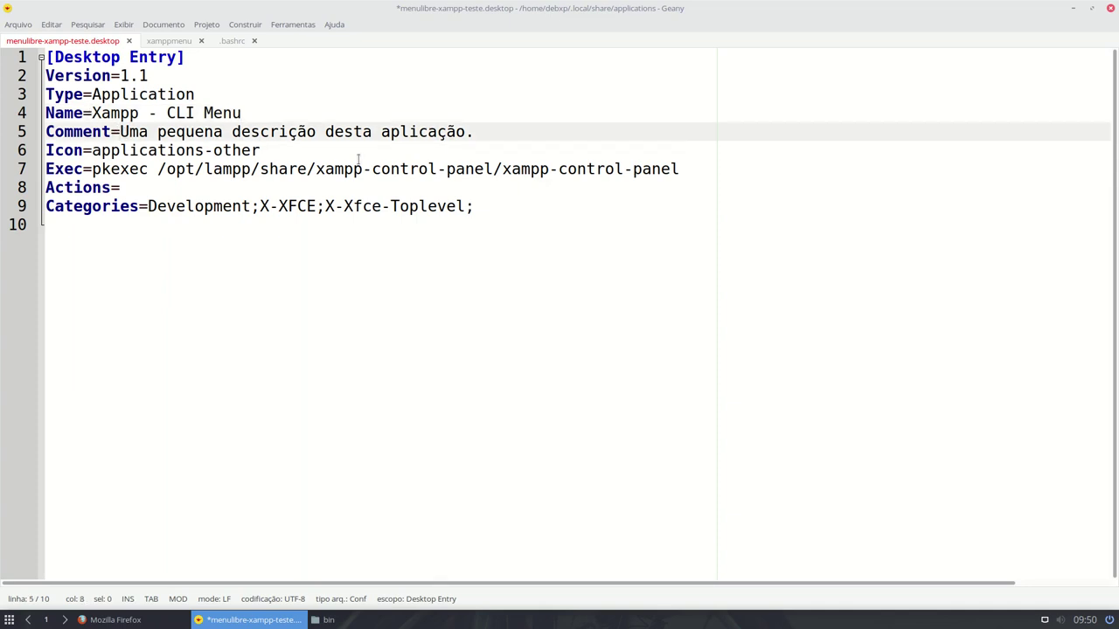
key(shift+End)
key(shift+Left)
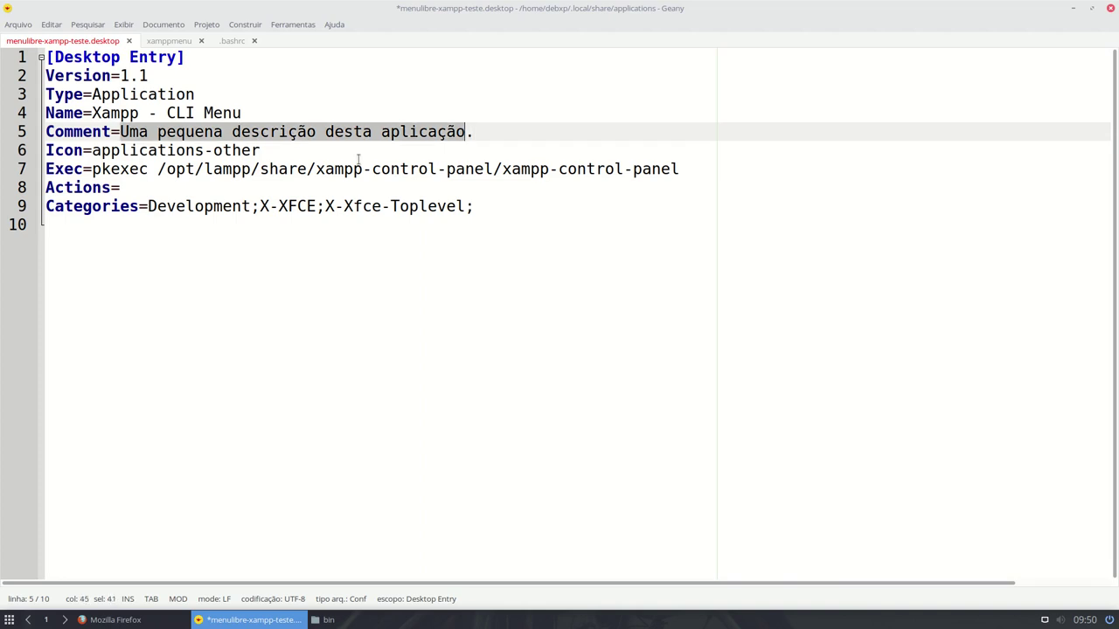
text(Menu d)
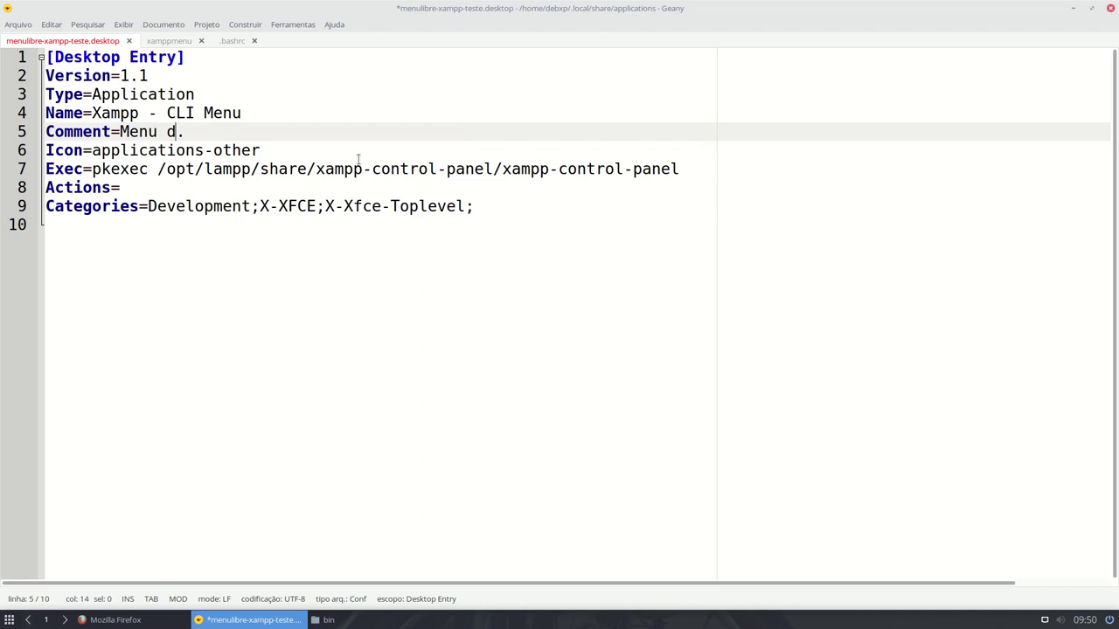
text(e termina)
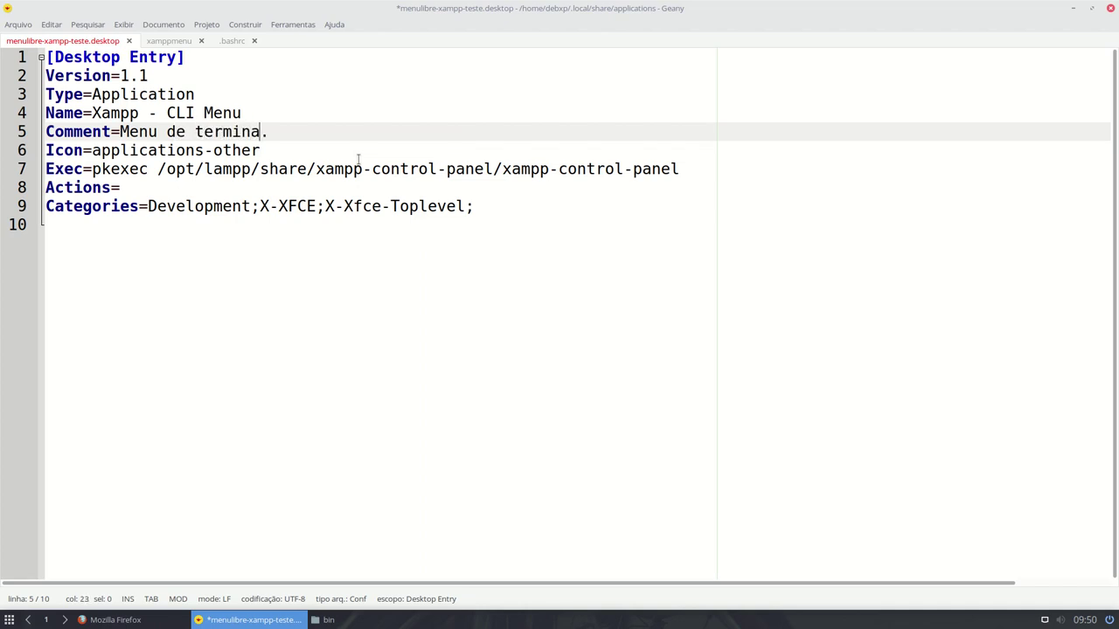
text(l)
key(shift+Left)
key(shift+Left)
key(shift+Left)
key(shift+Left)
key(shift+Left)
key(shift+Left)
key(shift+Left)
key(shift+Left)
key(shift+Left)
key(shift+Left)
key(shift+Left)
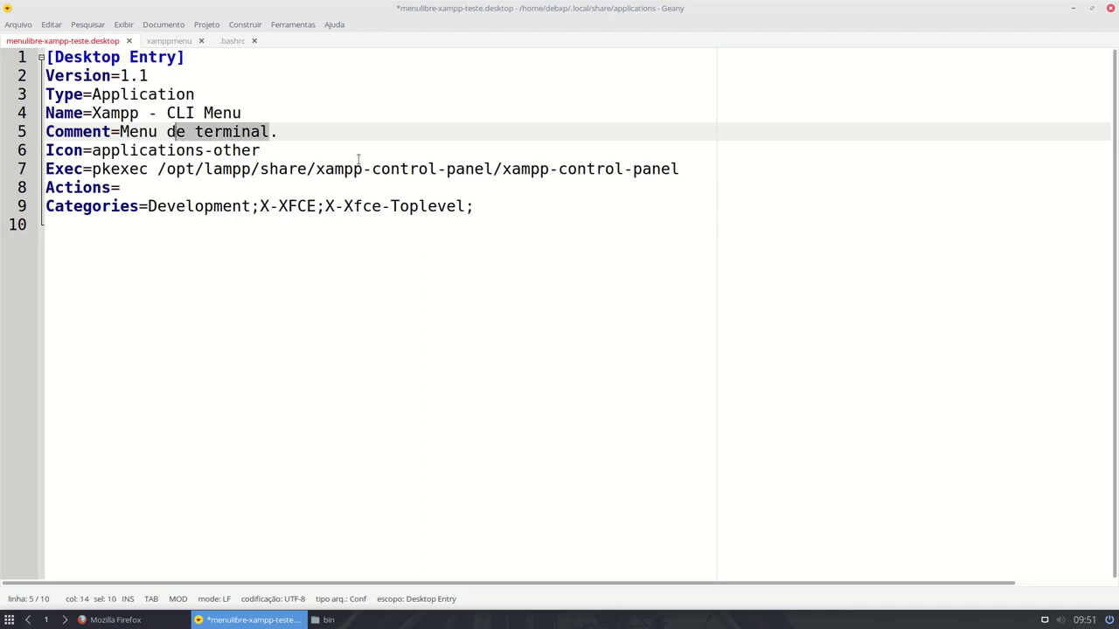
text(CLI para o )
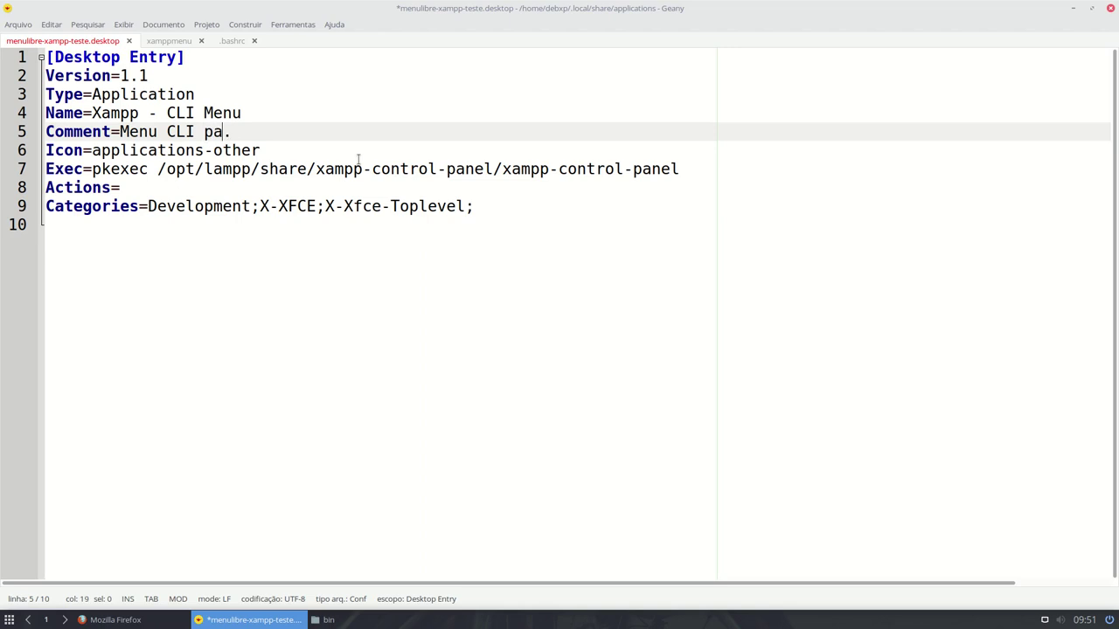
text(Xampp)
key(ctrl+Left)
key(ctrl+Left)
text(controa)
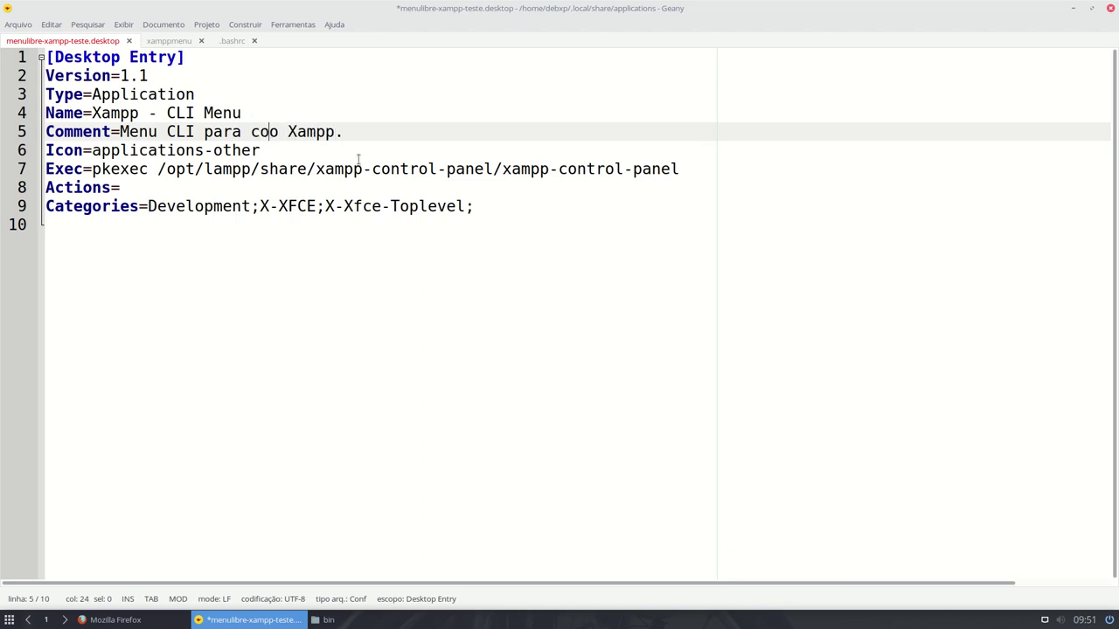
key(BackSpace)
text(lar)
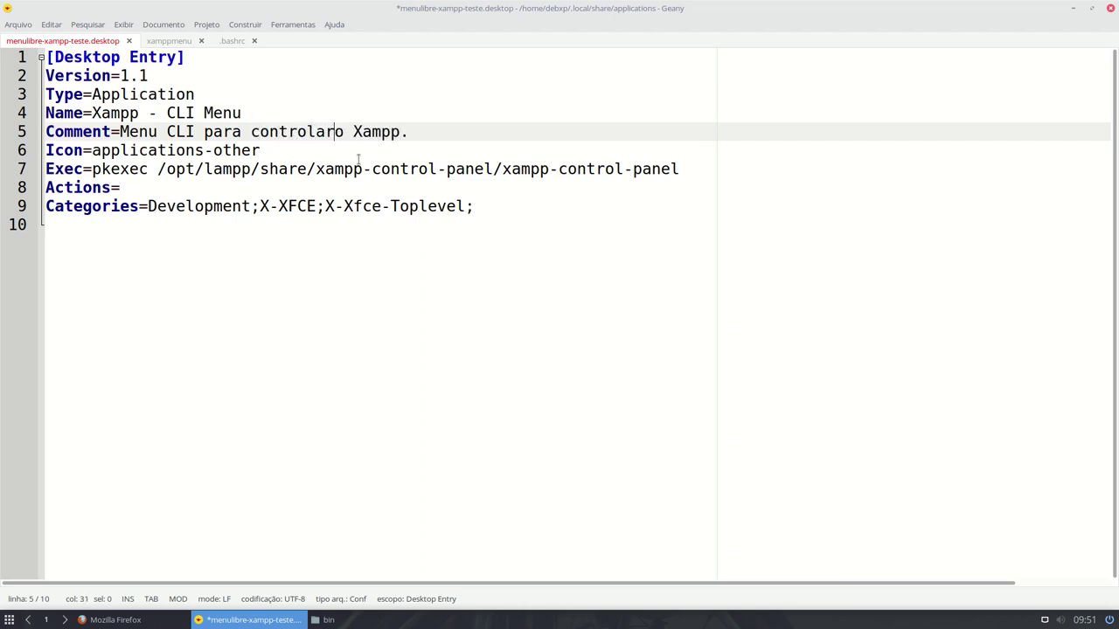
key(Down)
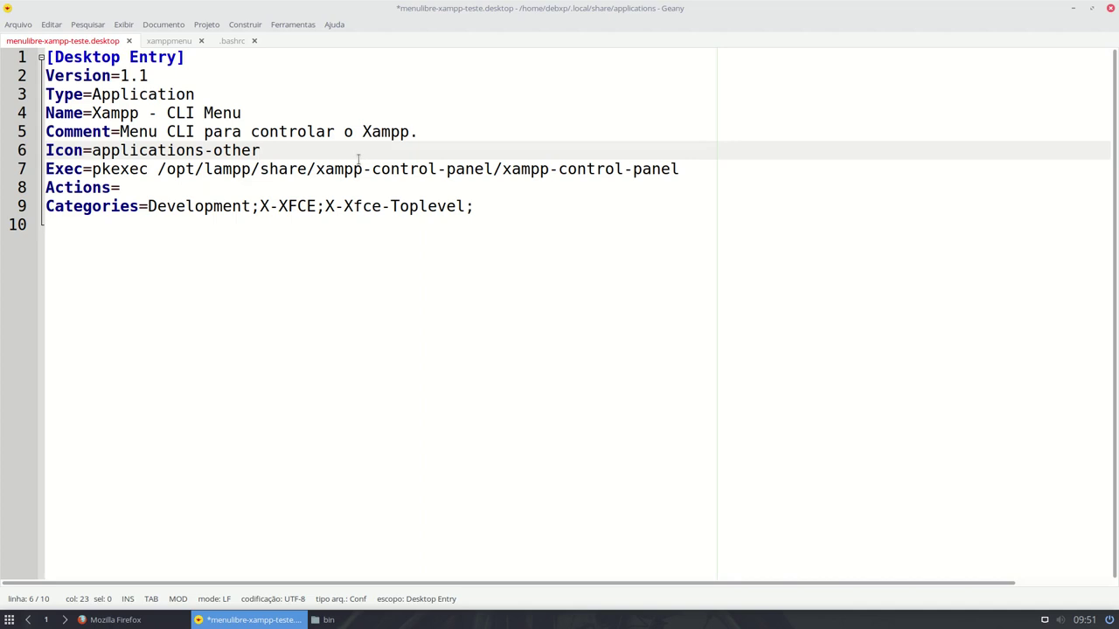
key(shift+Left)
key(shift+Left)
key(shift+Left)
key(shift+Left)
key(shift+Left)
key(shift+Left)
key(shift+Left)
key(shift+Left)
key(shift+Left)
key(shift+Left)
key(shift+Left)
key(shift+Left)
key(shift+Left)
key(shift+Left)
key(shift+Left)
key(shift+Left)
key(shift+Left)
key(shift+Left)
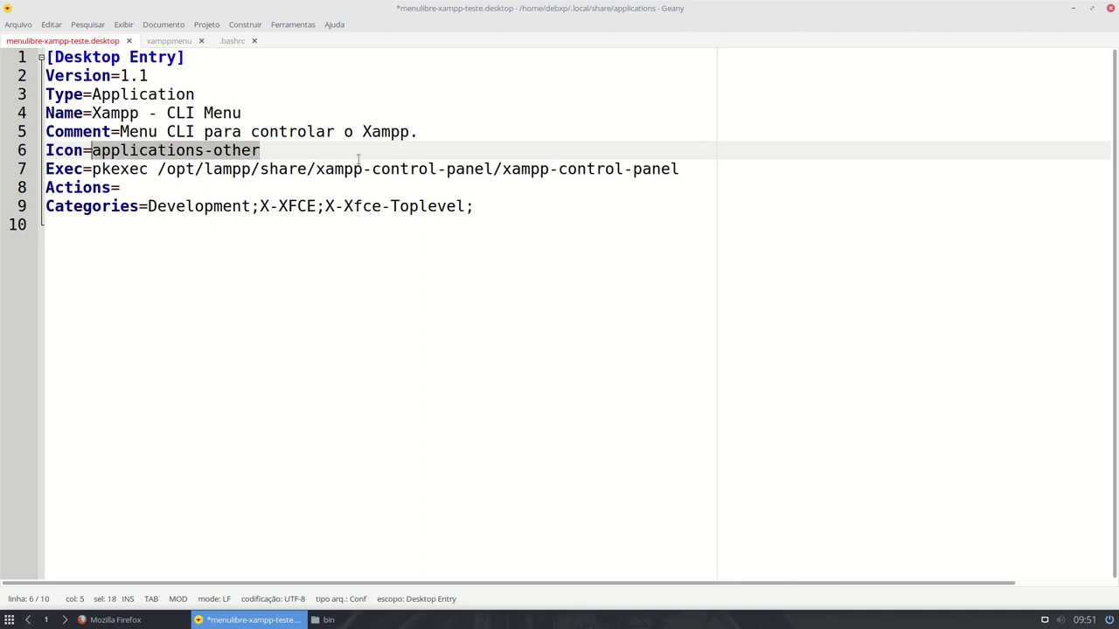
- Set the Icon value to ~/Imagens/icons/xampp.svg, highlighting the icons/xampp.svg part
text(~/)
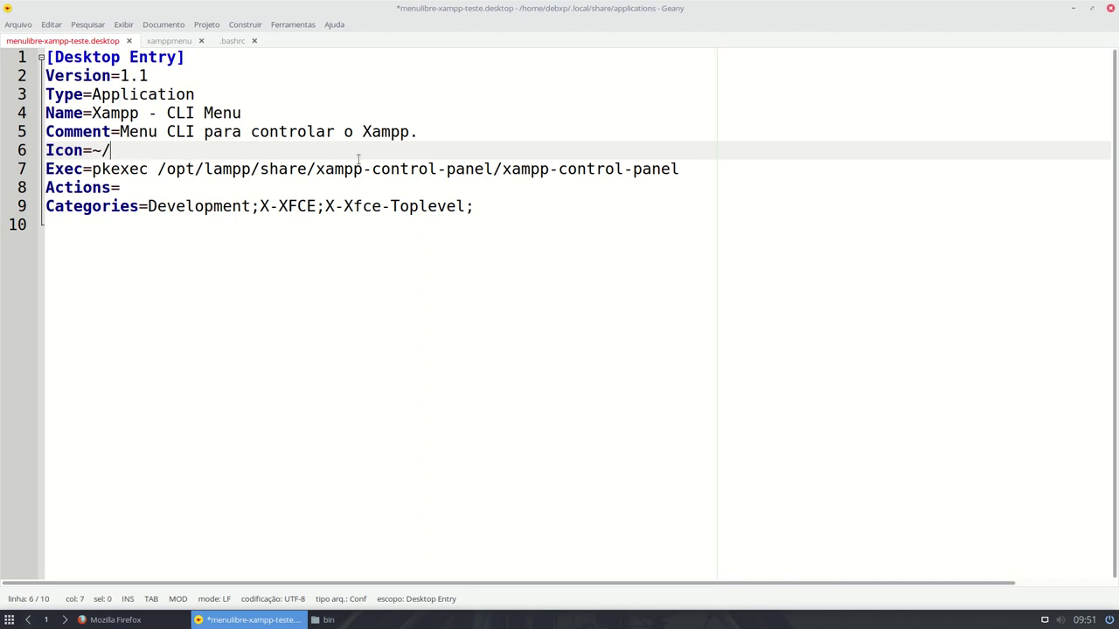
click(328, 620)
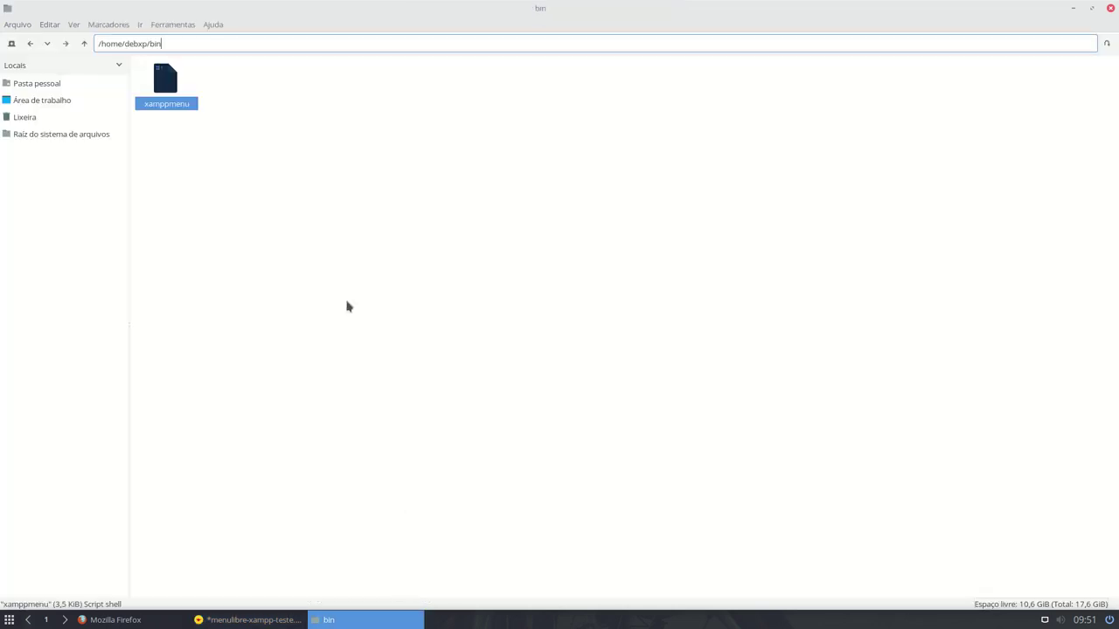
click(40, 86)
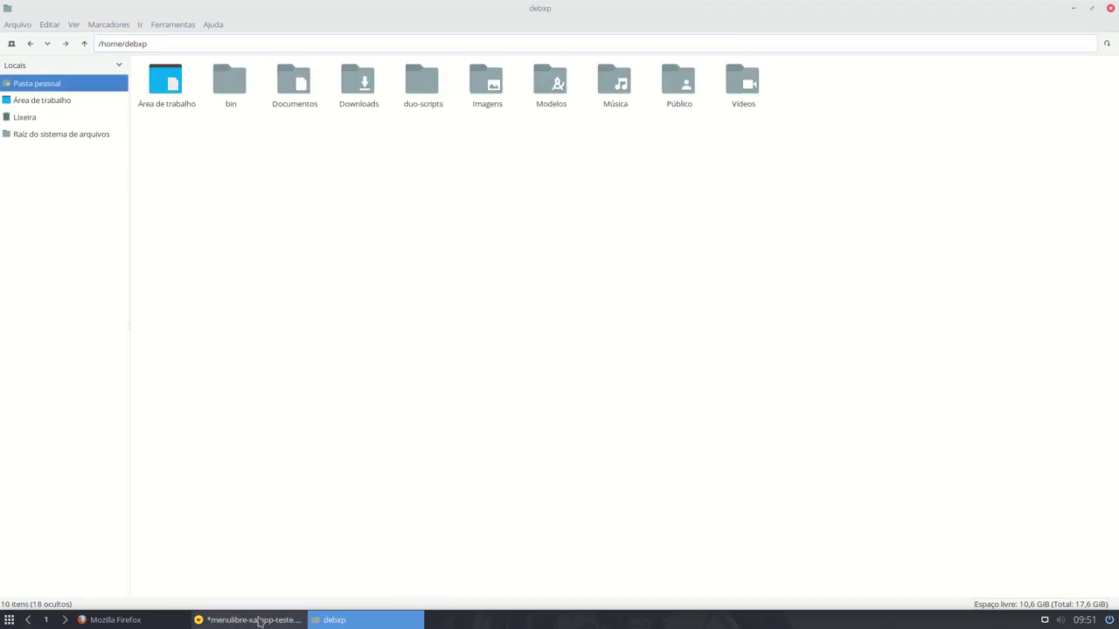
key(alt+Tab)
text(Imag)
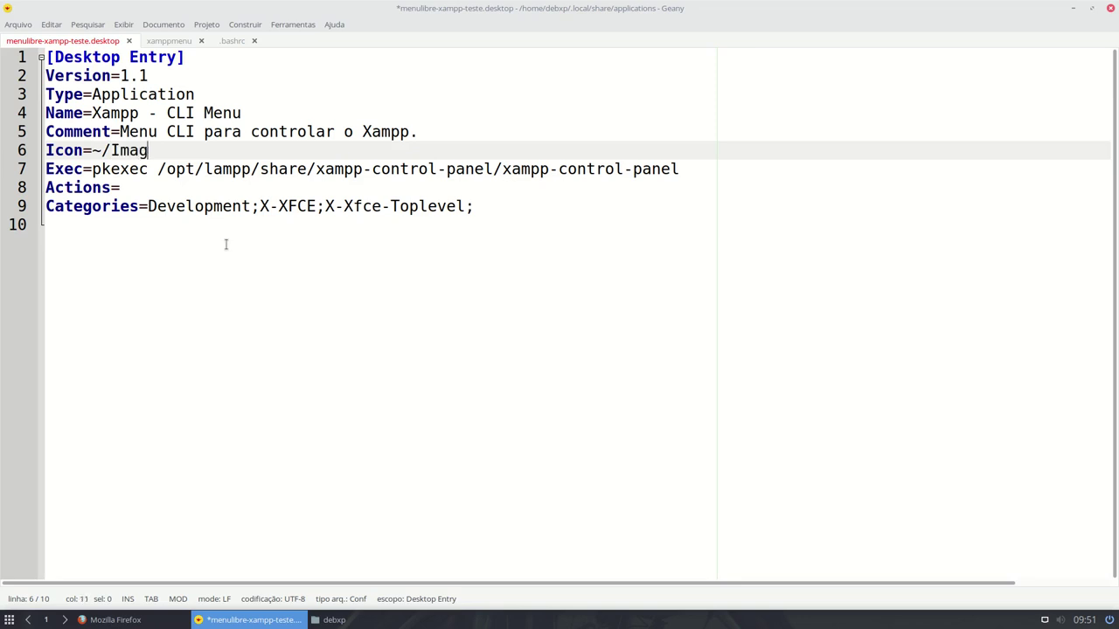
text(ens/icons/xampp.svg)
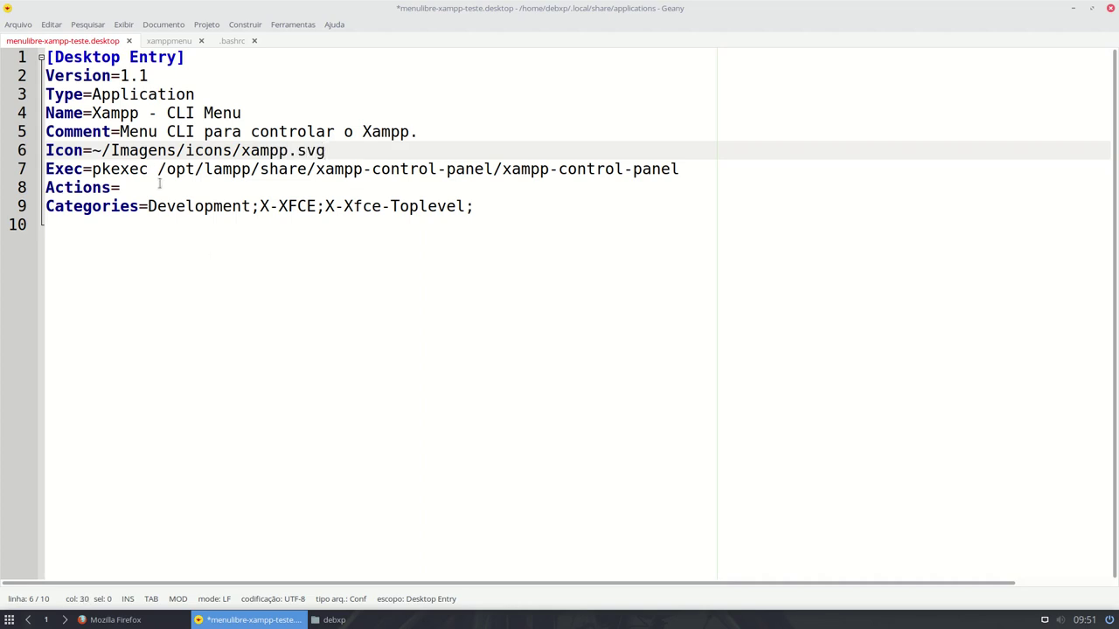
drag(185, 151, 327, 152)
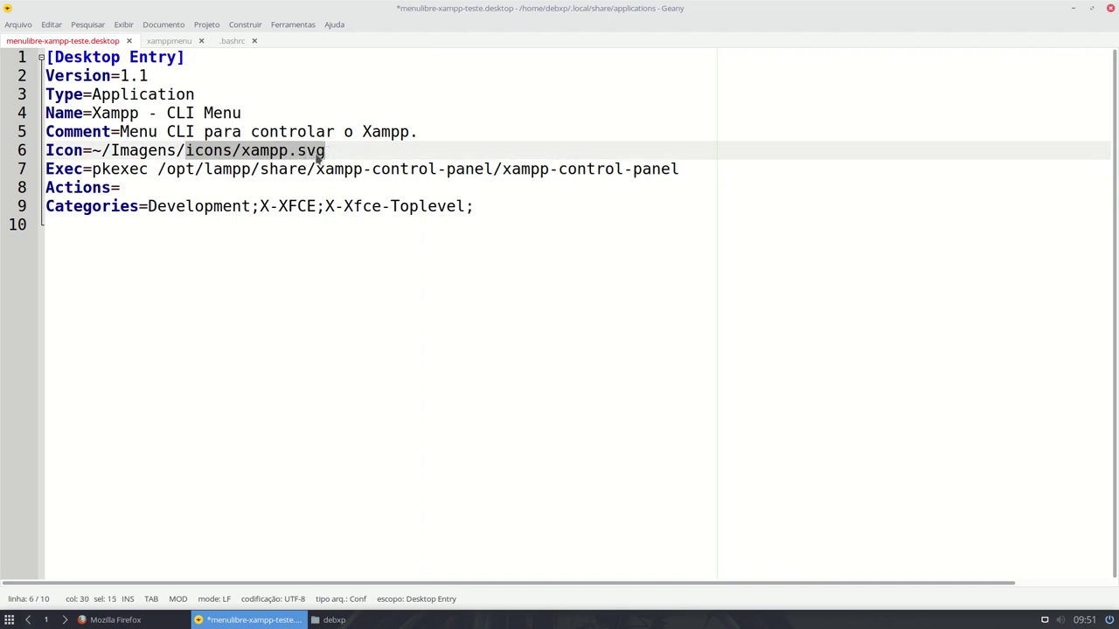
click(93, 169)
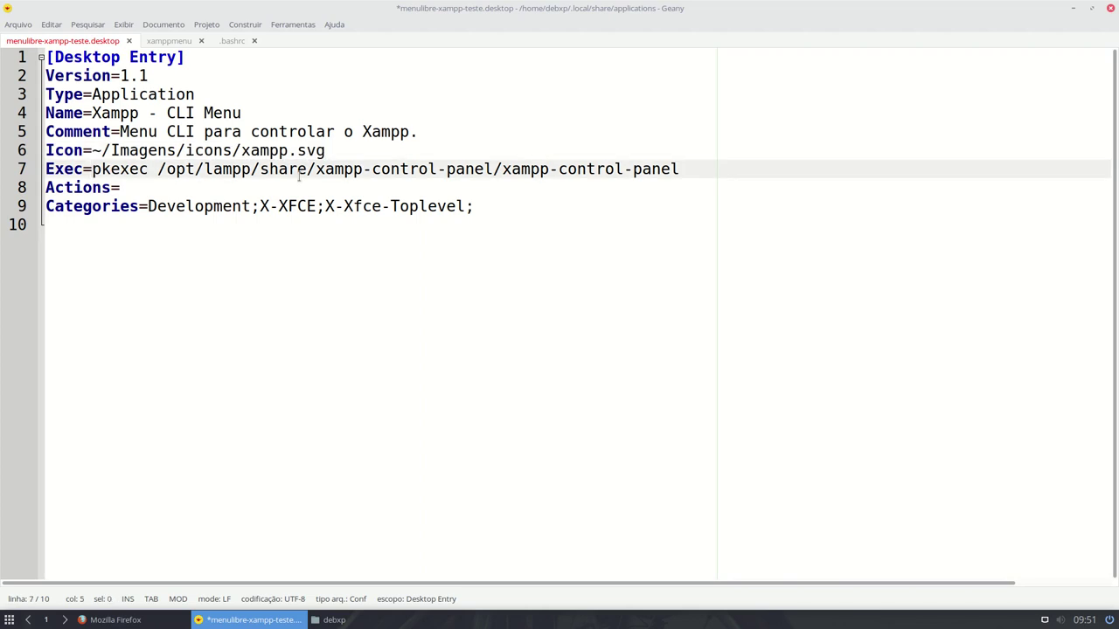
- Replace the old pkexec command with bash -c "~/bin/xamppmenu" on the Exec line
key(shift+Right)
key(shift+Right)
key(shift+Right)
key(shift+Right)
key(shift+Right)
key(shift+Right)
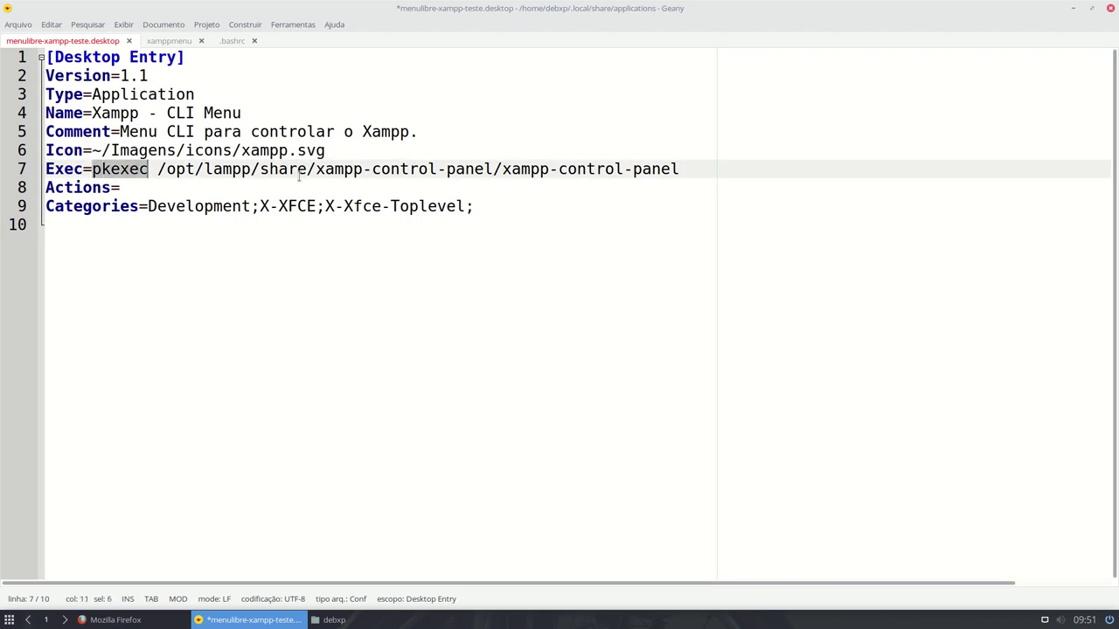
key(shift+Right)
key(shift+End)
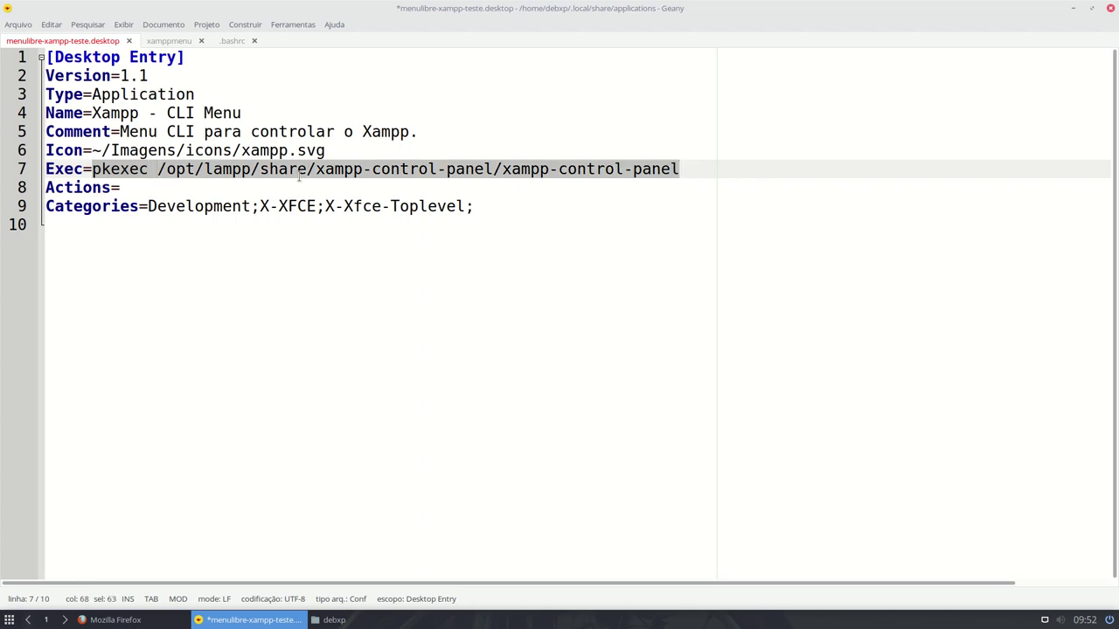
key(Delete)
text(bash -c ")
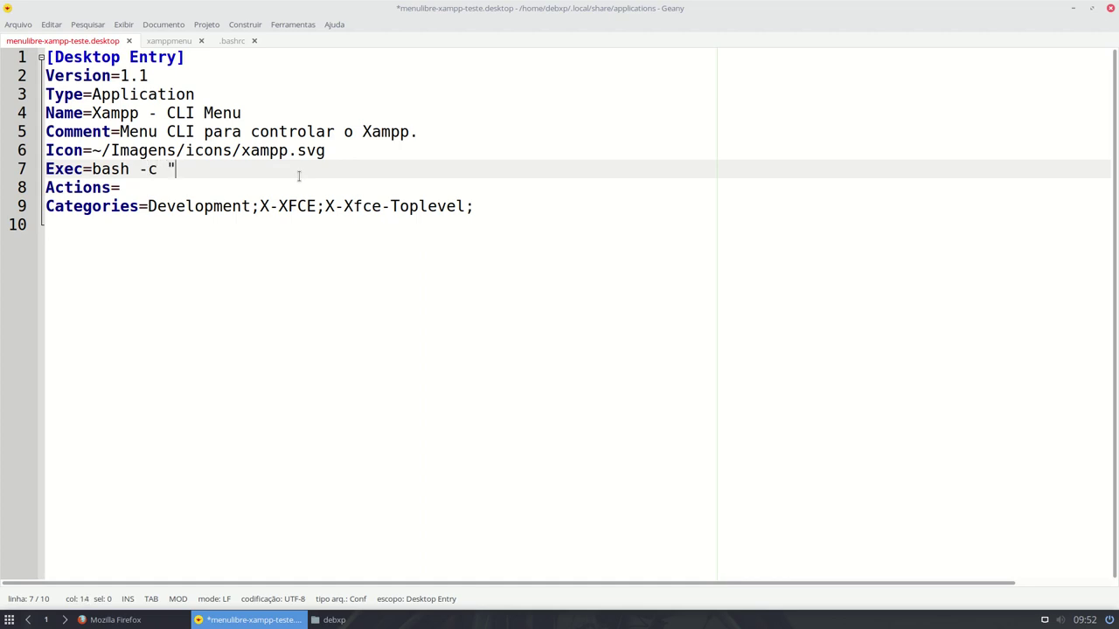
key(Left)
key(shift+Left)
key(shift+Left)
key(shift+Left)
key(shift+Left)
key(shift+Left)
key(shift+Left)
key(shift+Left)
key(shift+Left)
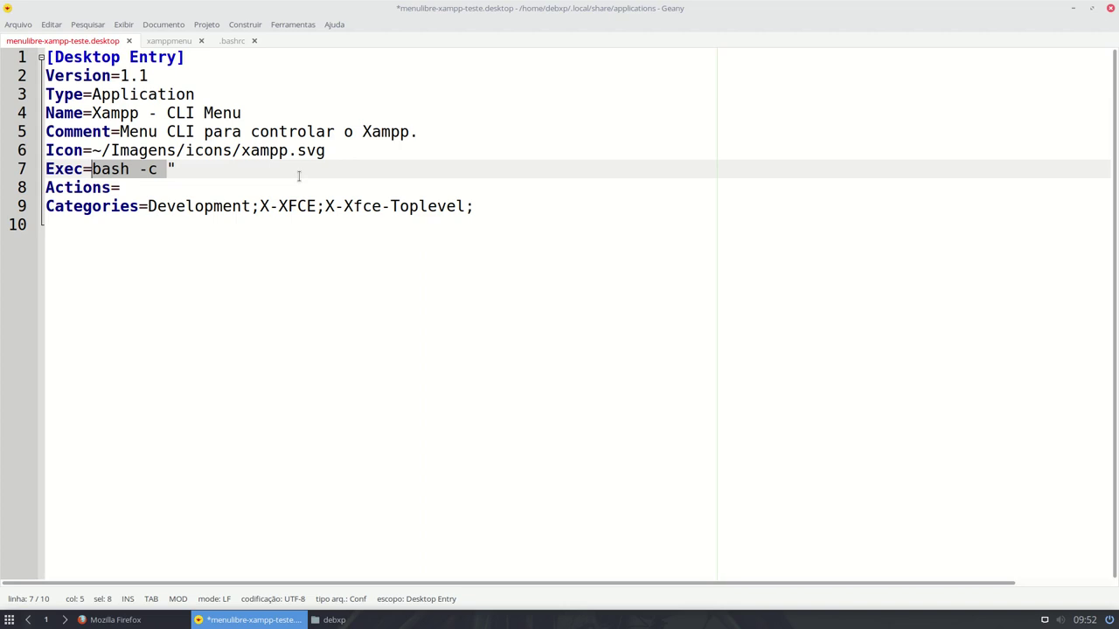
key(End)
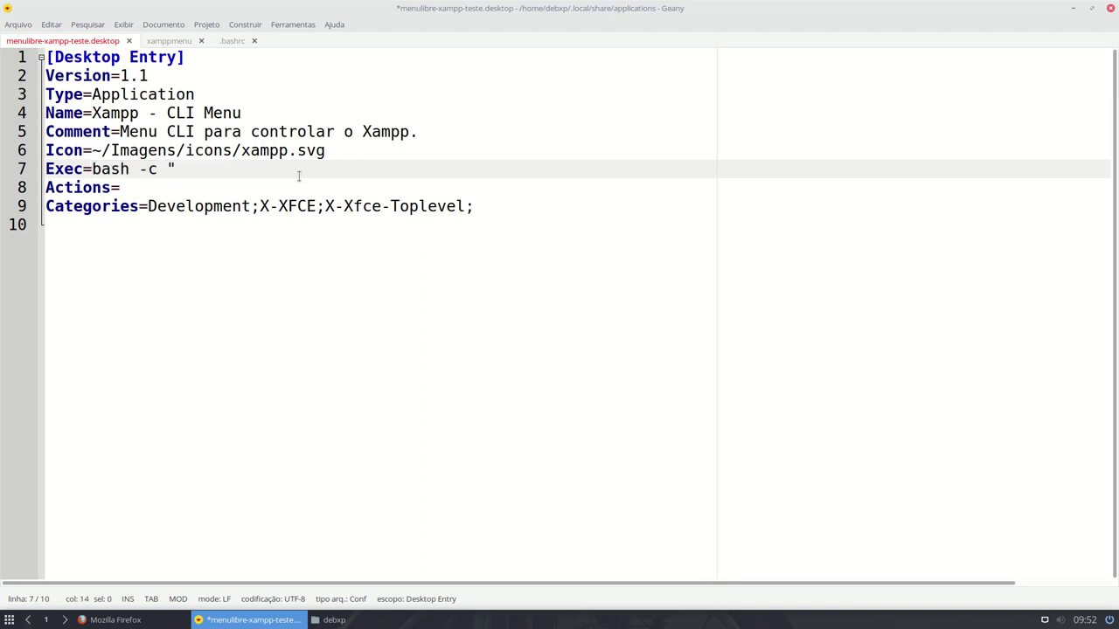
text(~/bin/xamppmenu")
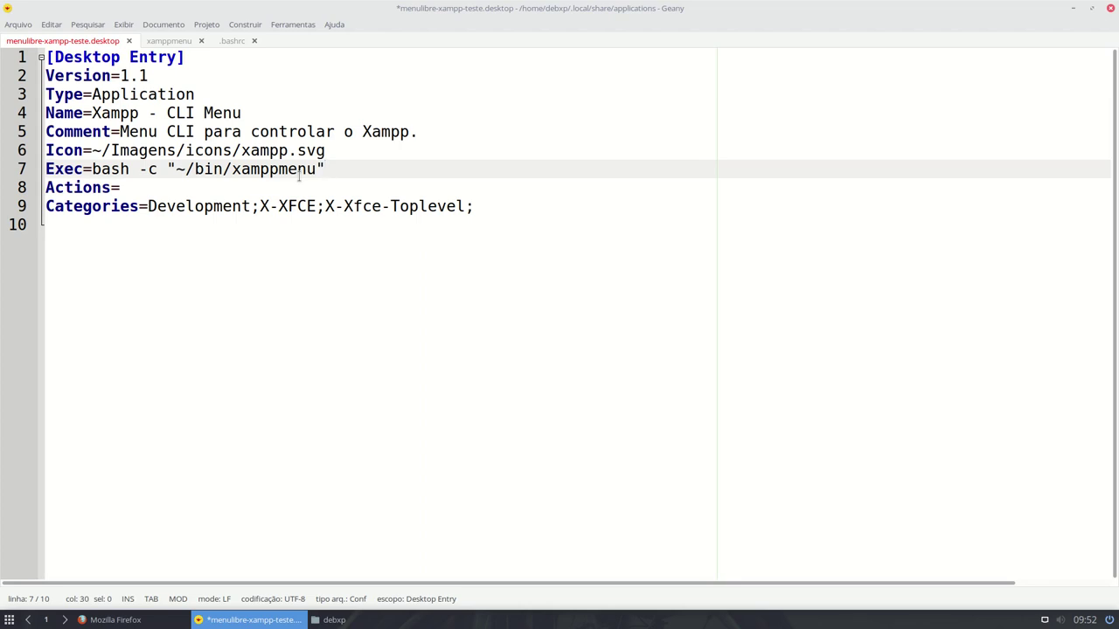
- Briefly change bash to sh in the Exec command, then restore it to bash
key(Left)
key(Left)
key(Left)
key(Left)
key(Left)
key(Left)
key(Left)
key(Left)
key(Left)
key(Left)
key(shift+Right)
key(shift+Right)
key(Left)
key(Right)
key(Left)
key(Left)
key(Left)
key(Left)
key(BackSpace)
key(BackSpace)
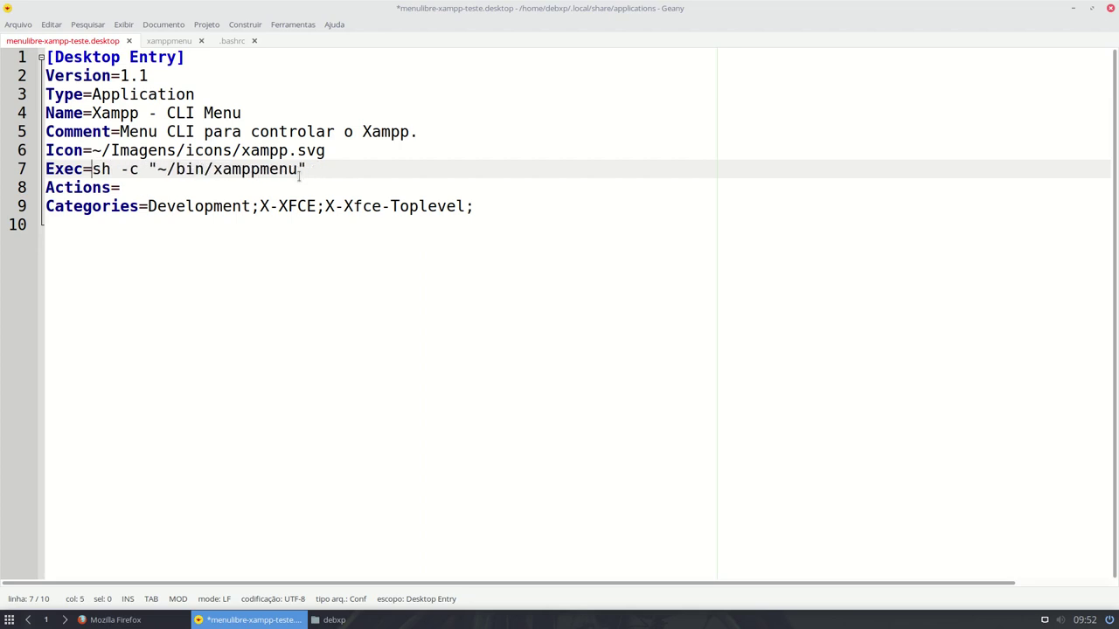
key(shift+Right)
key(shift+Right)
key(Left)
text(ba)
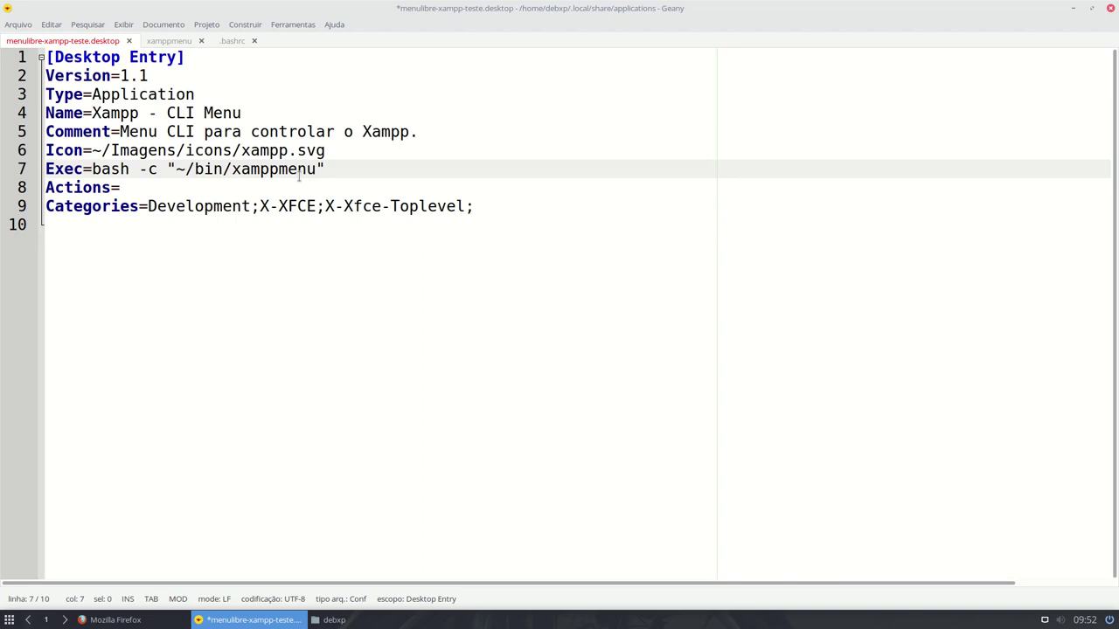
key(Down)
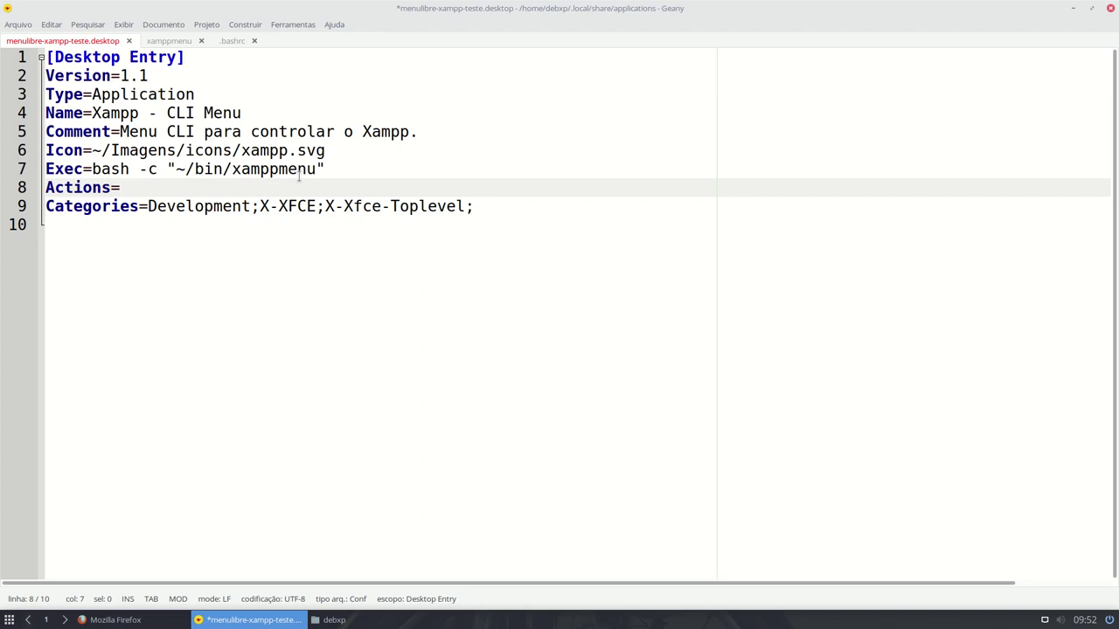
- Delete the Actions= line, trim the categories to Development;, and save the launcher with Ctrl+S
key(Home)
key(shift+Down)
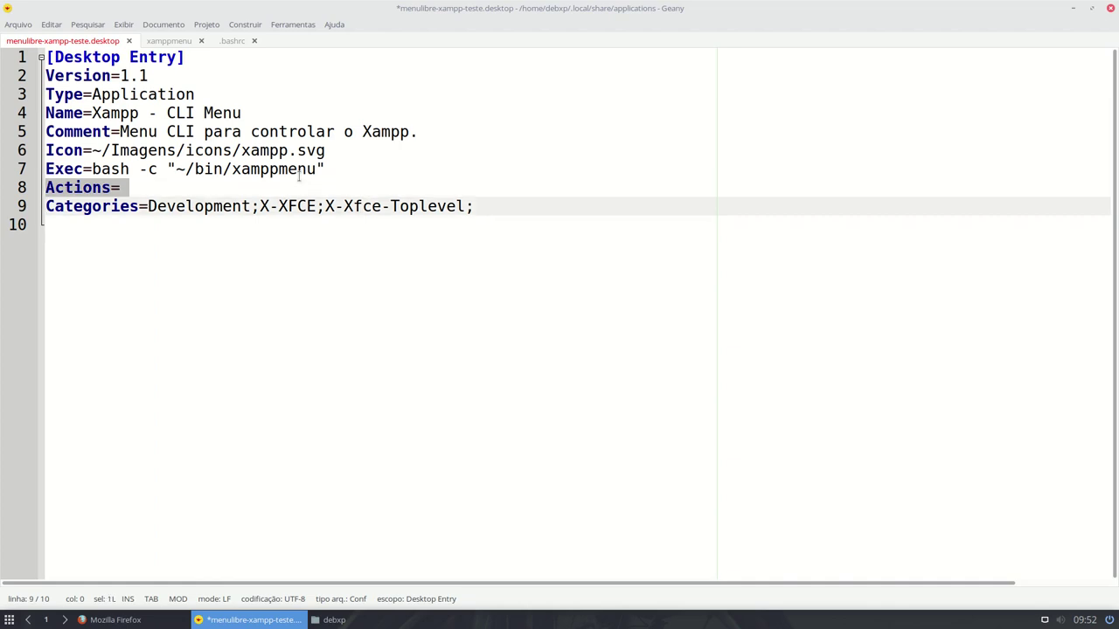
key(Delete)
key(ctrl+Right)
key(Right)
key(ctrl+Right)
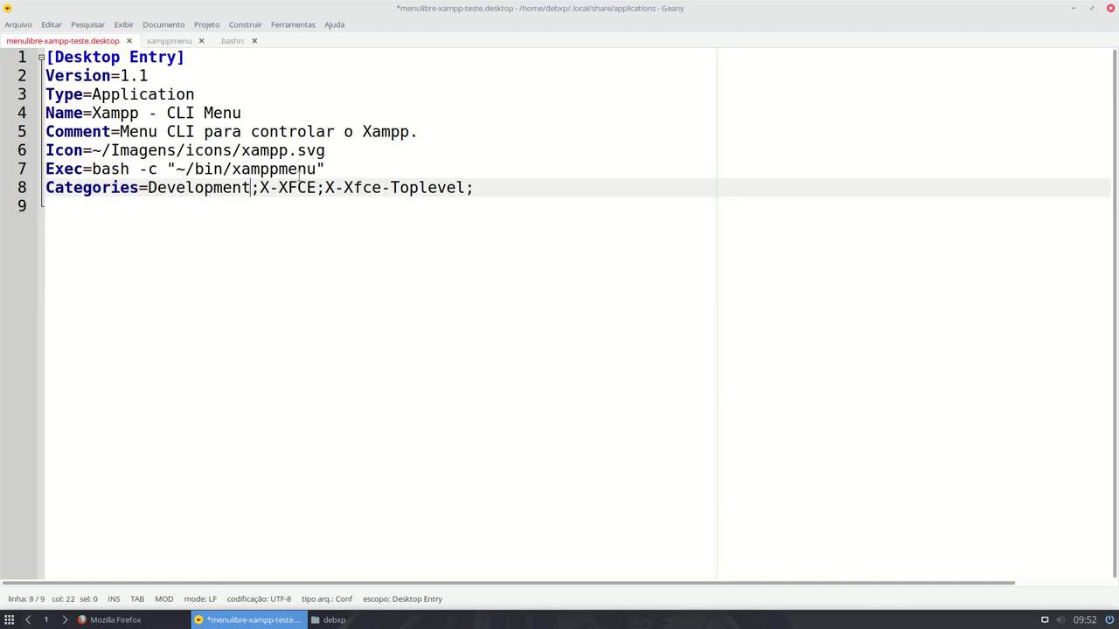
key(shift+End)
key(Delete)
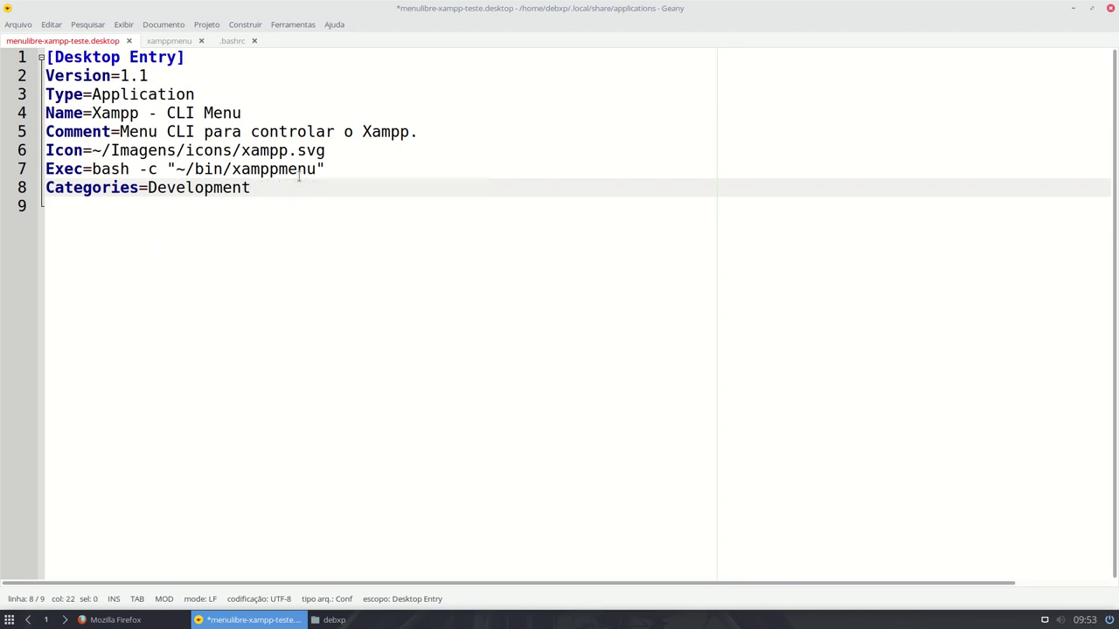
key(Return)
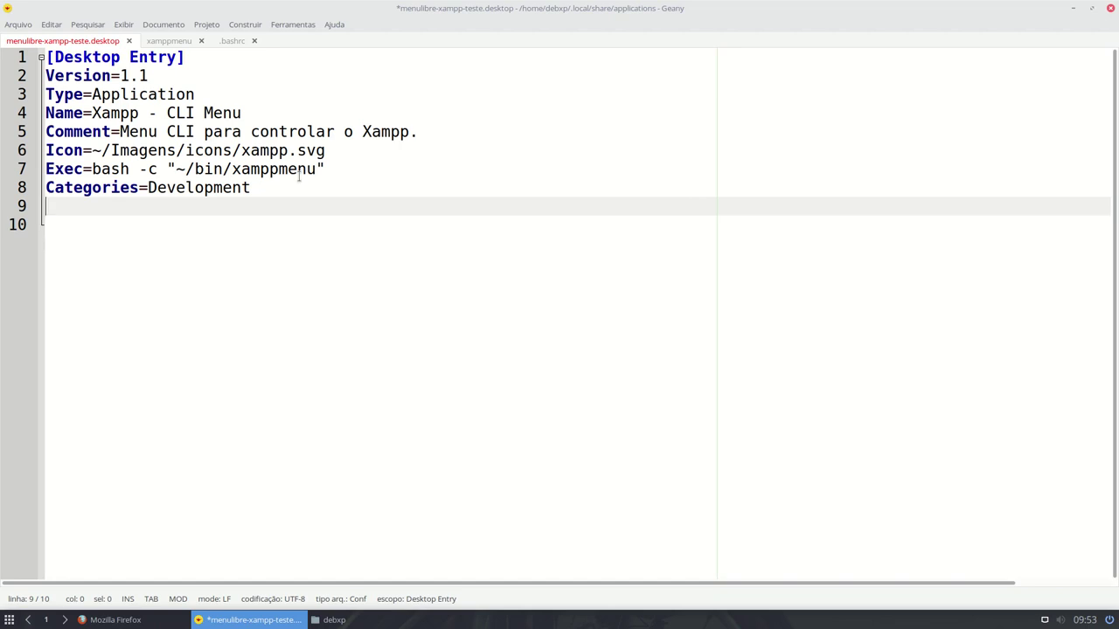
text(ter)
key(BackSpace)
key(BackSpace)
key(BackSpace)
key(ctrl+s)
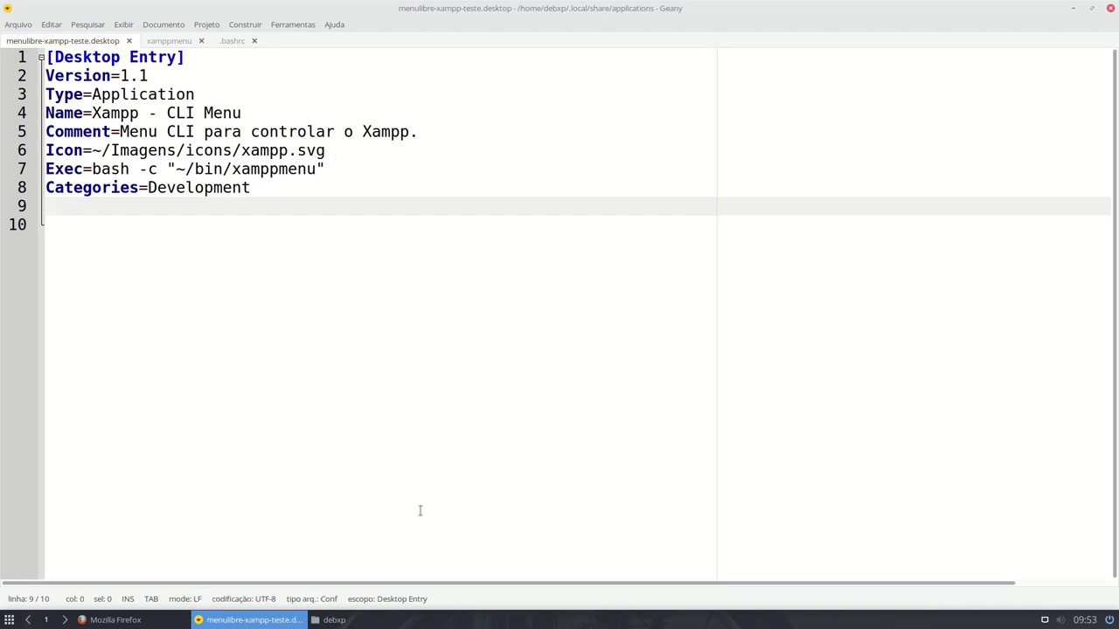
- Create a new folder named icons inside ~/Imagens, open it, then return to Geany
click(334, 620)
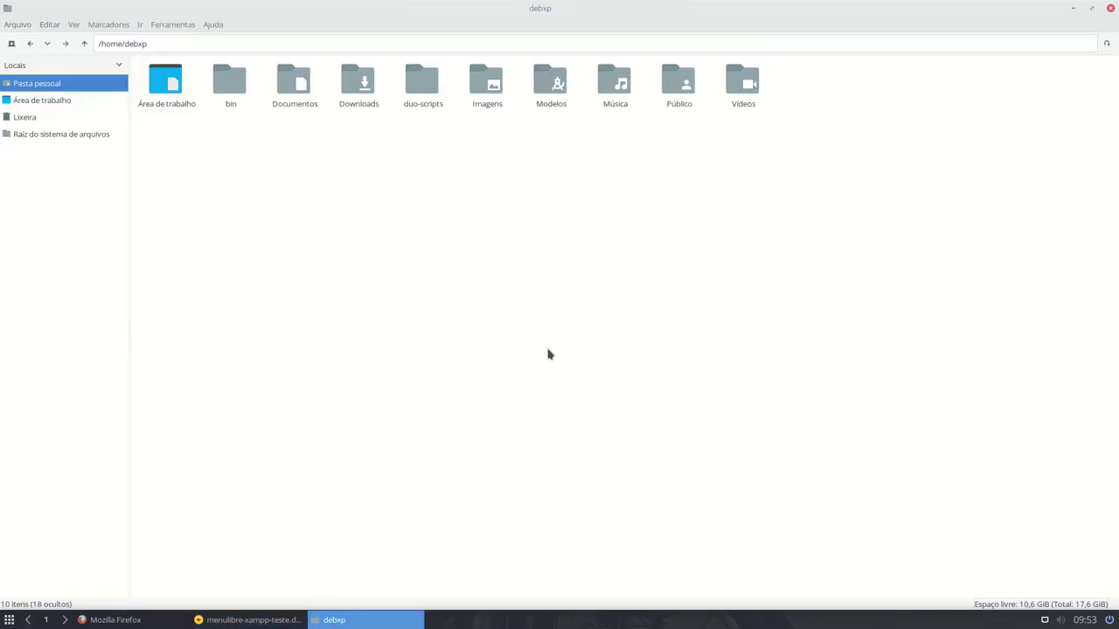
double_click(488, 94)
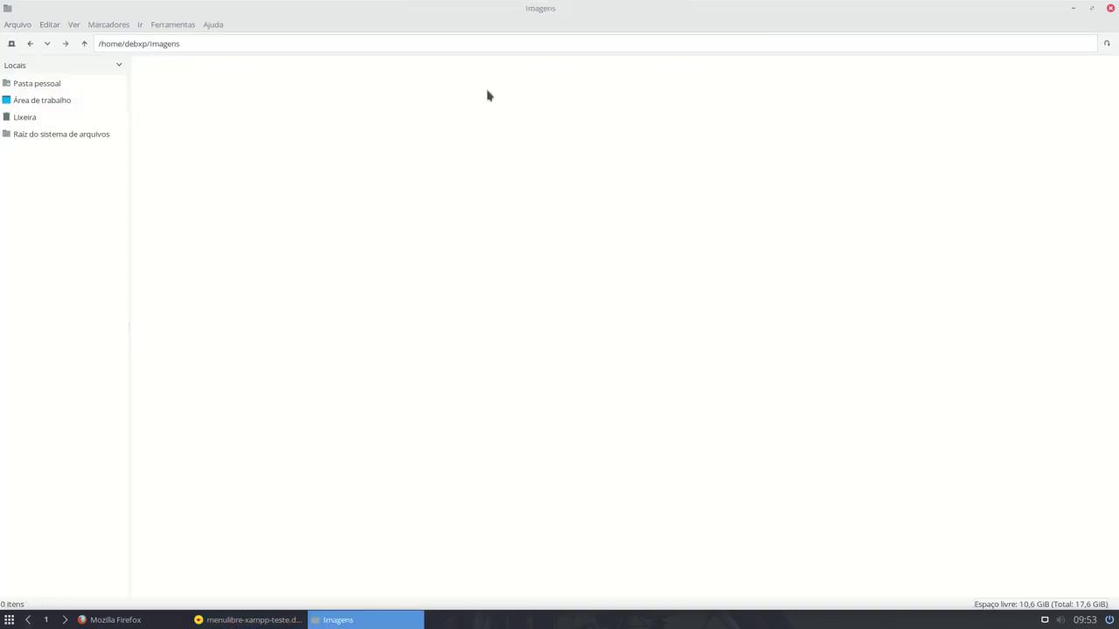
right_click(234, 114)
mouse_move(277, 124)
click(405, 124)
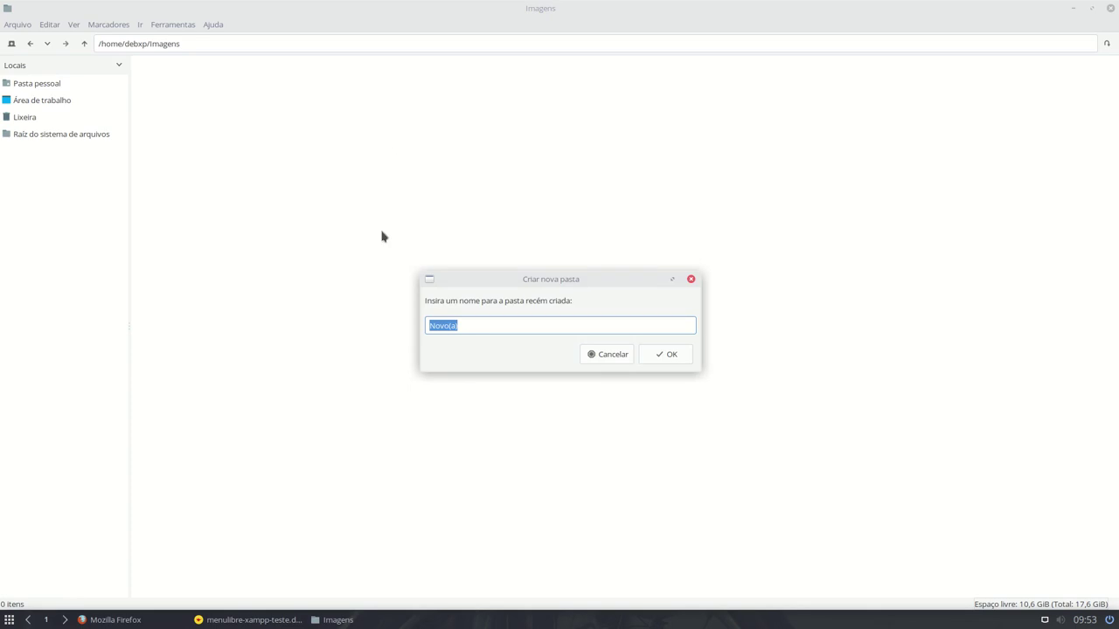
text(icons)
key(Return)
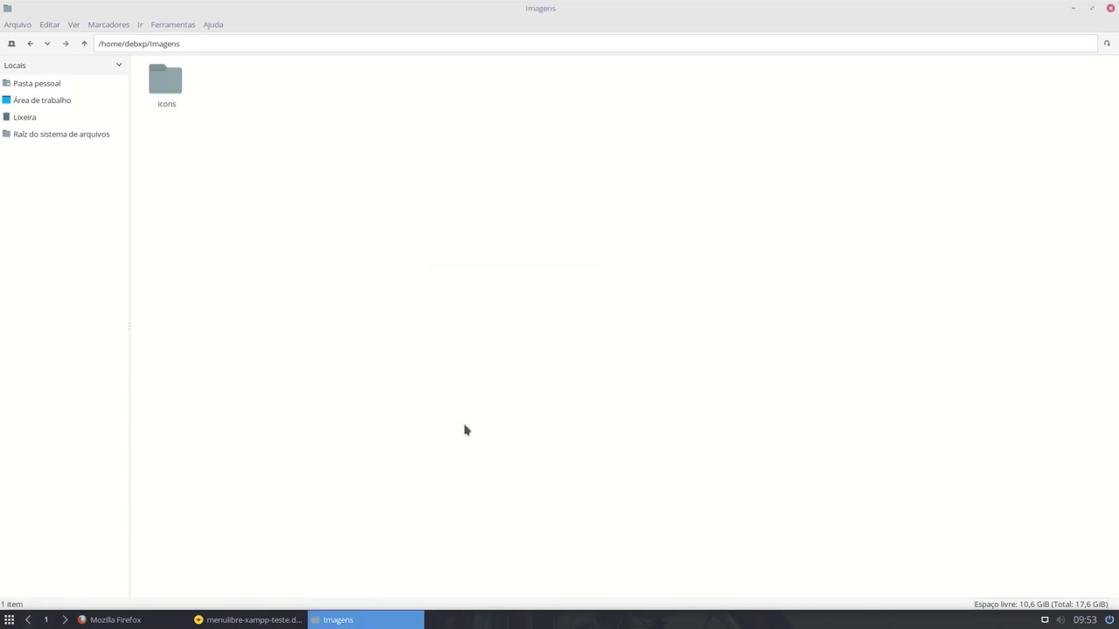
double_click(150, 91)
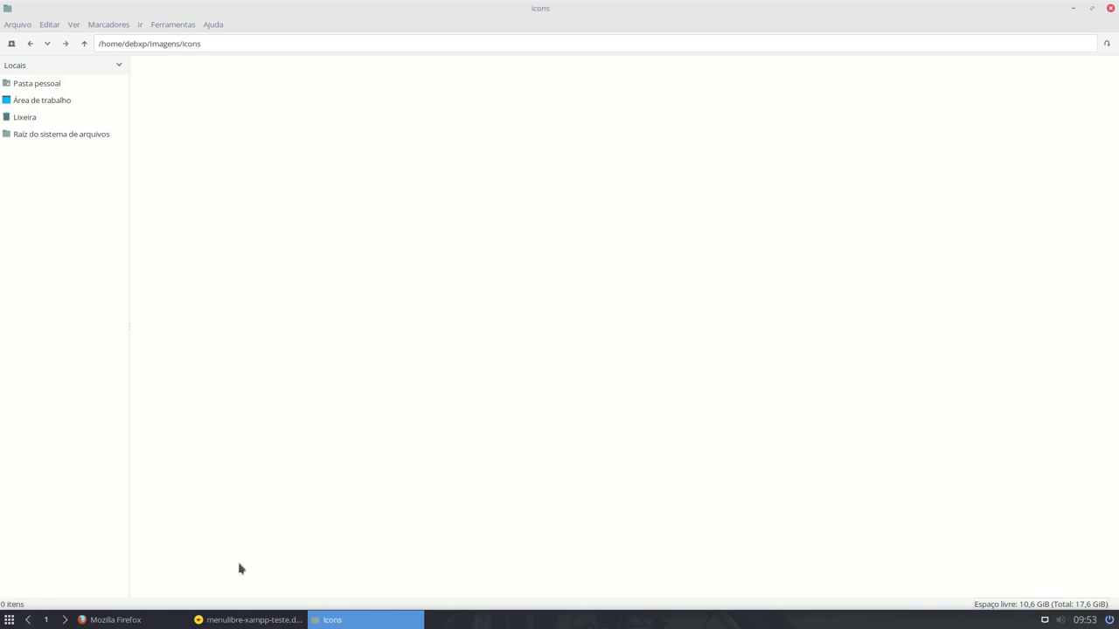
click(231, 621)
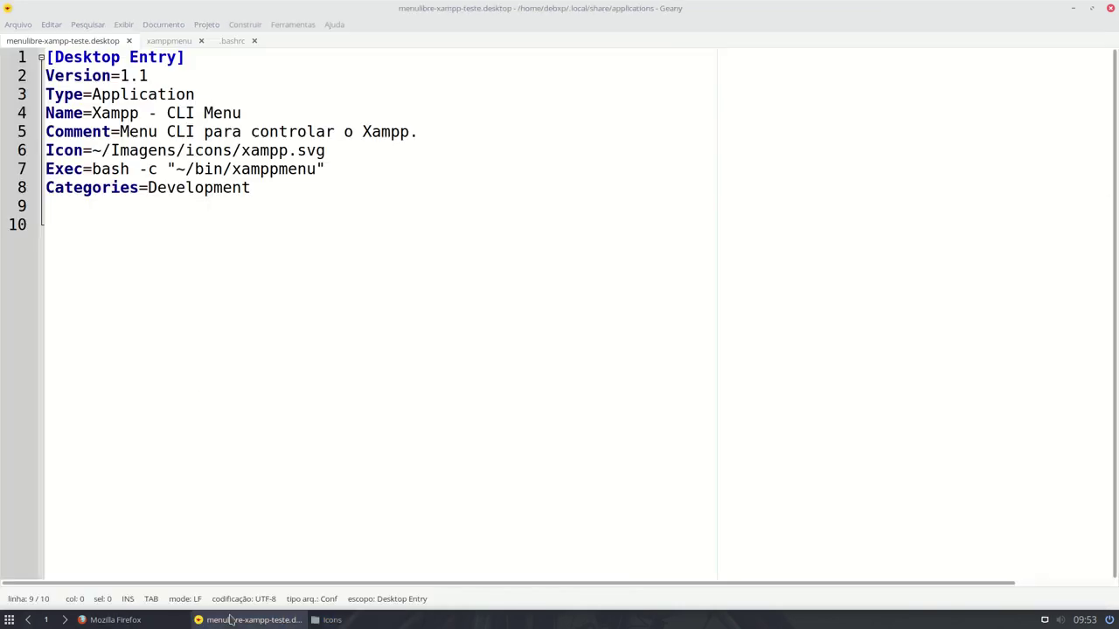
- Go back to the Xampp CLI Menu gist in Firefox and scroll to its xamppmenu.desktop example
click(172, 621)
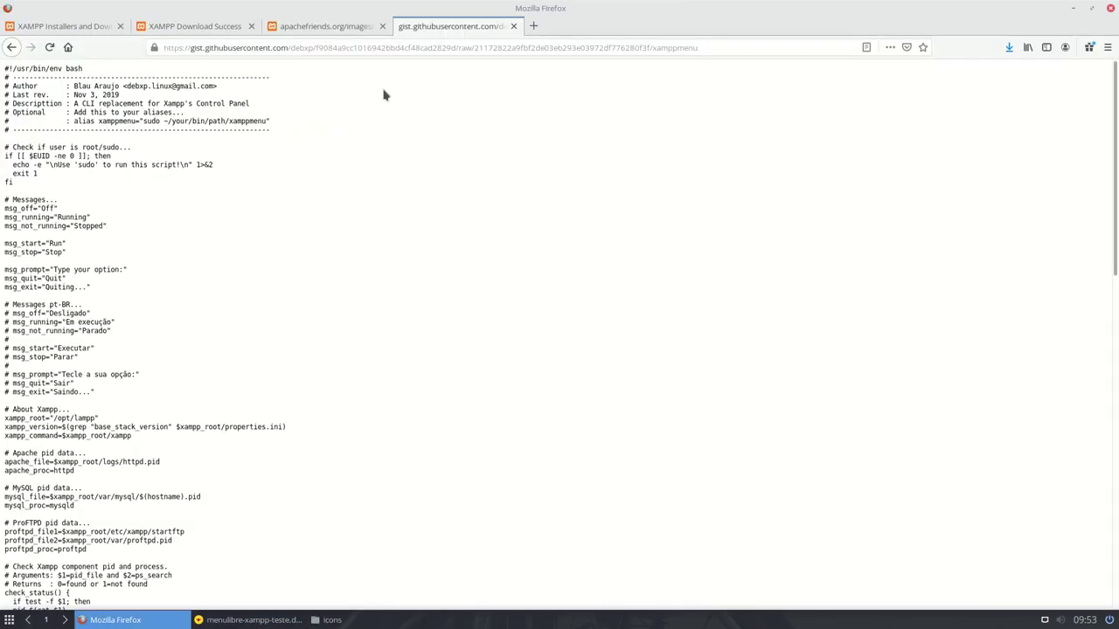
click(12, 47)
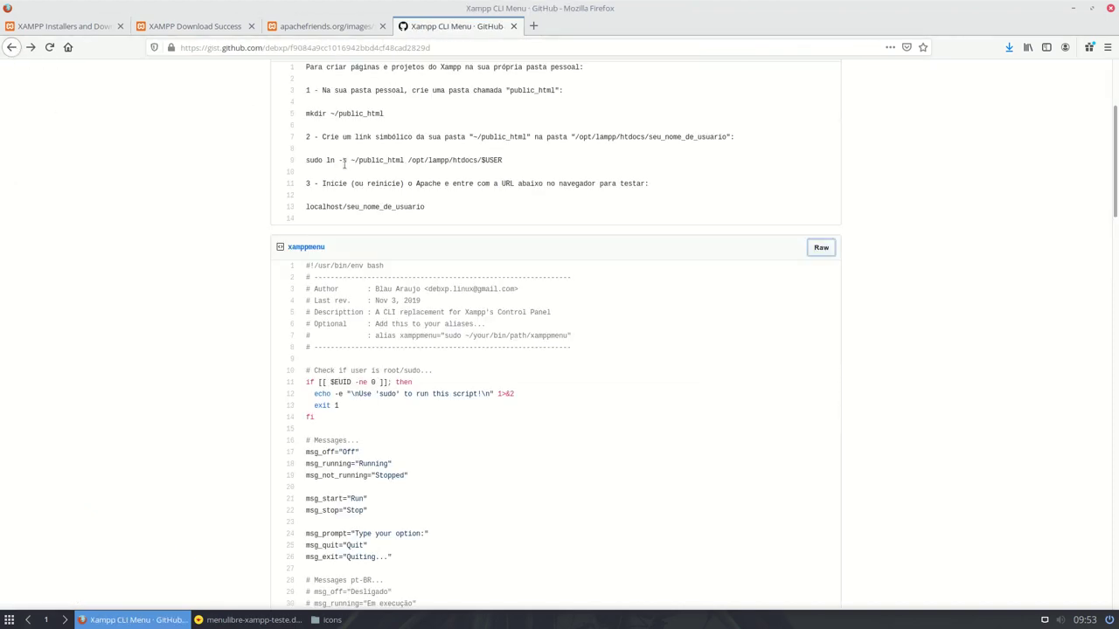
scroll(343, 163, up, 1)
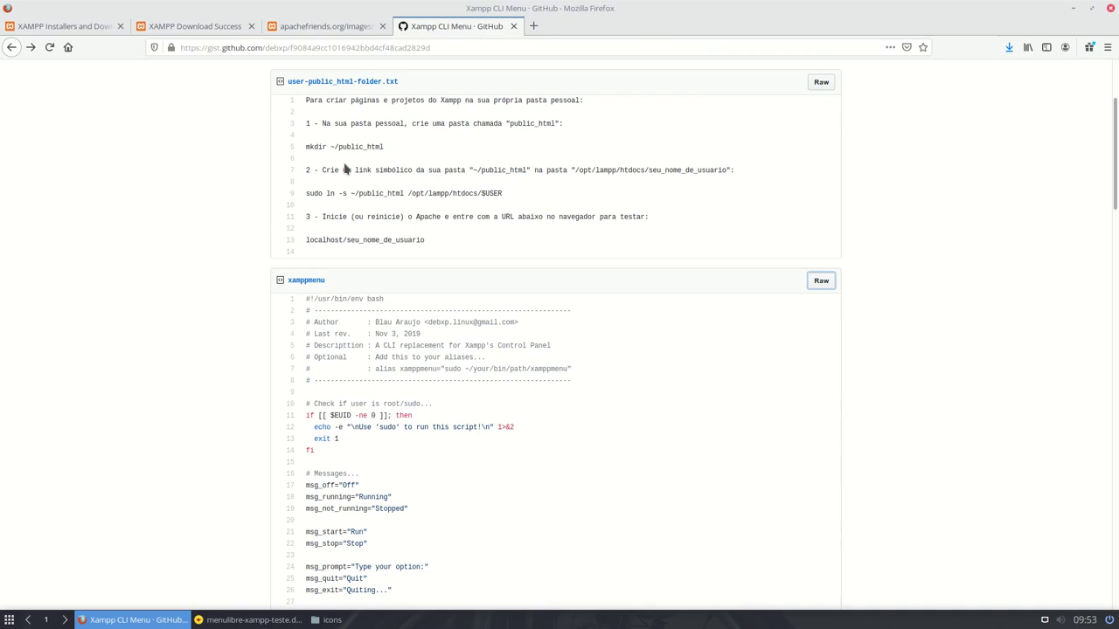
scroll(345, 170, down, 15)
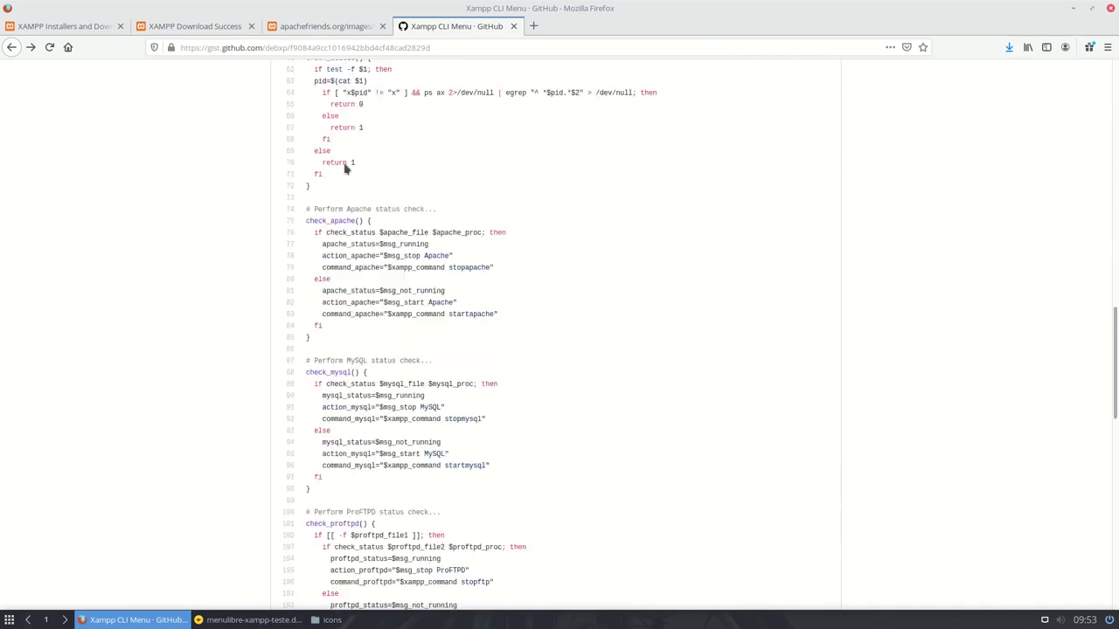
scroll(345, 169, down, 6)
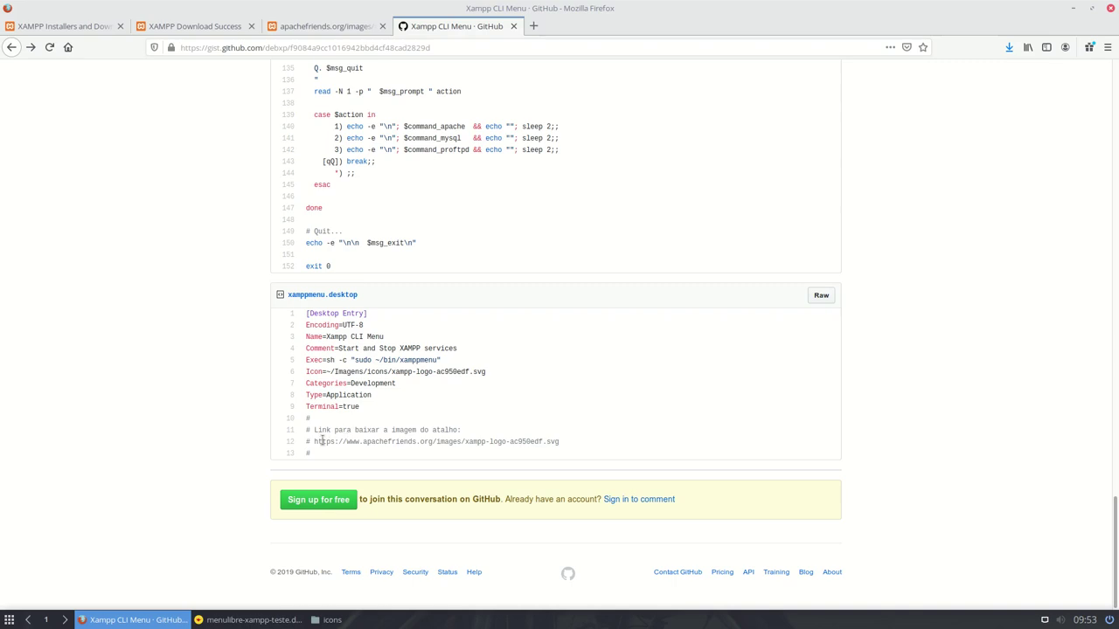
- Open the XAMPP logo link from line 12 of the gist in the current tab
drag(313, 442, 558, 446)
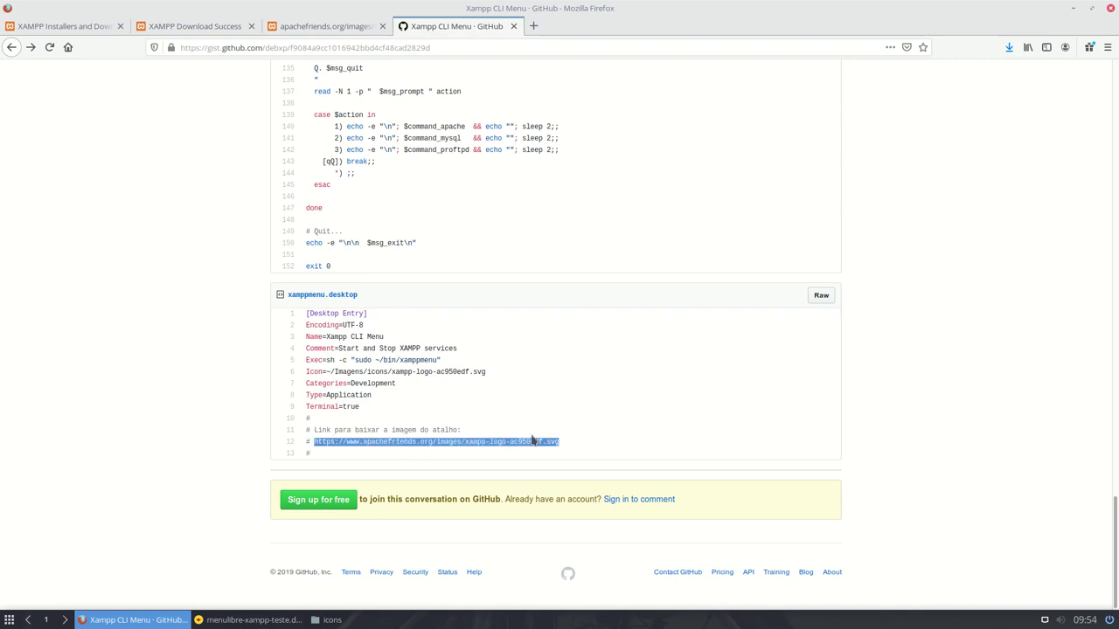
right_click(530, 447)
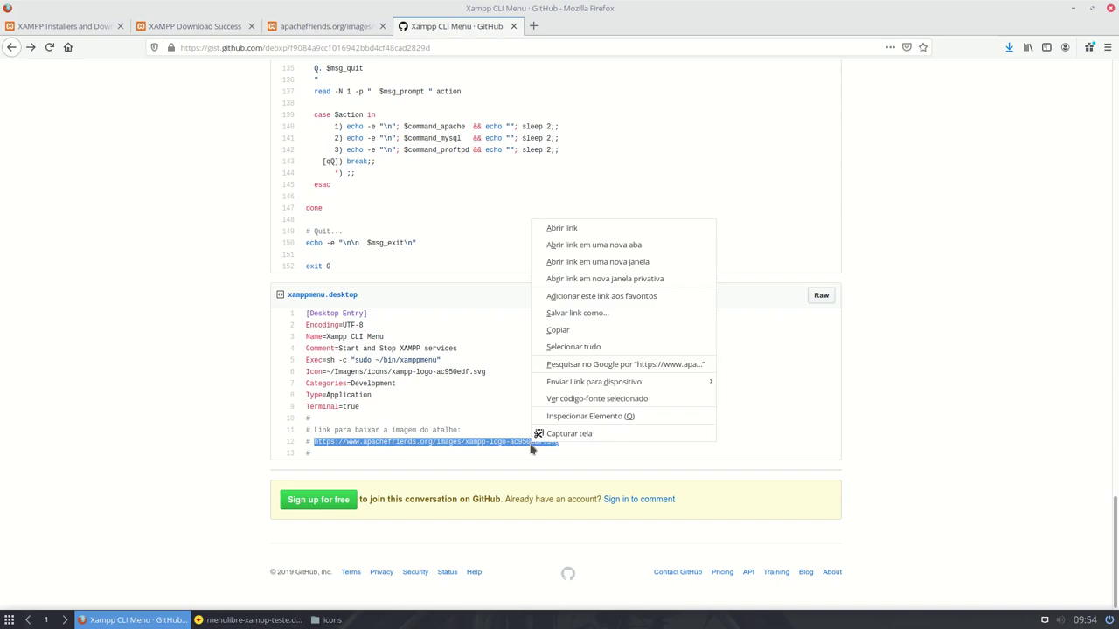
click(561, 228)
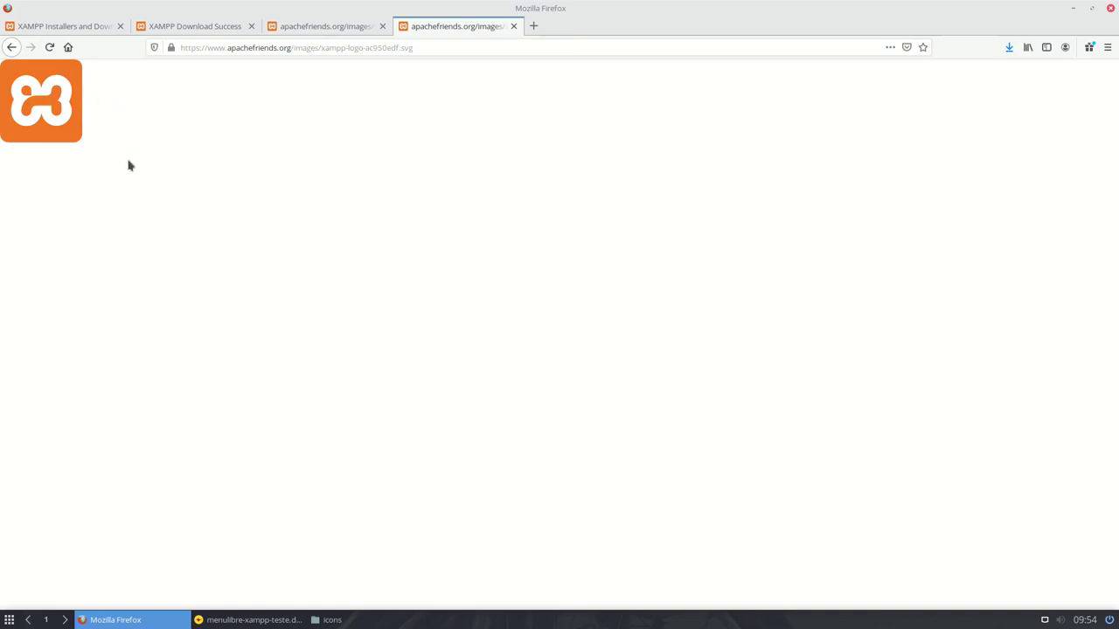
- Save the logo page as xampp.svg in the Imagens/icons folder
right_click(94, 98)
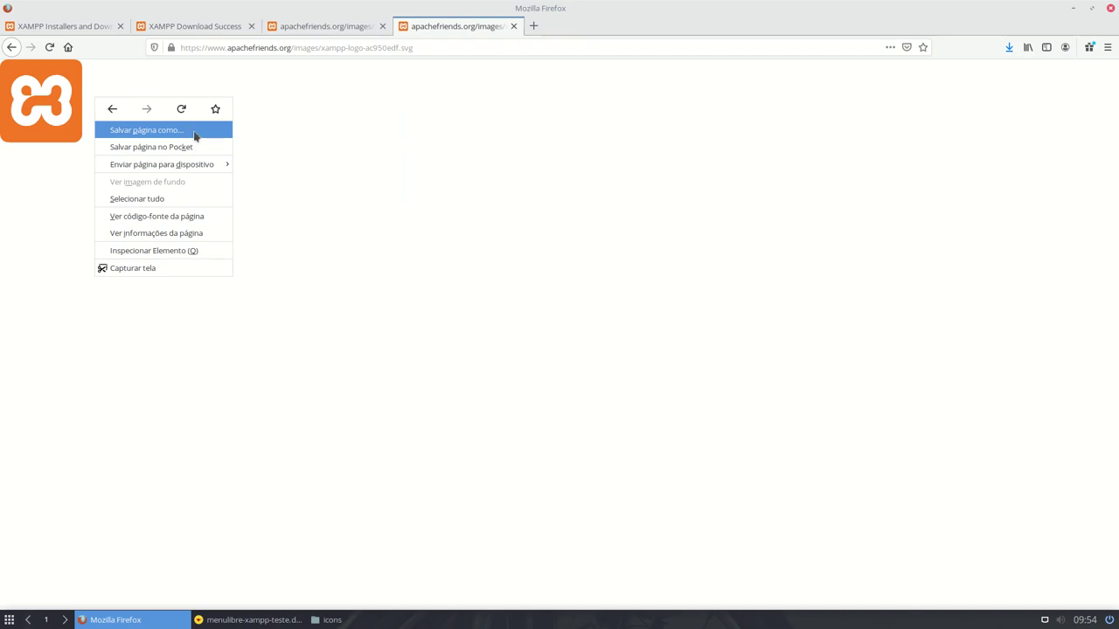
click(194, 135)
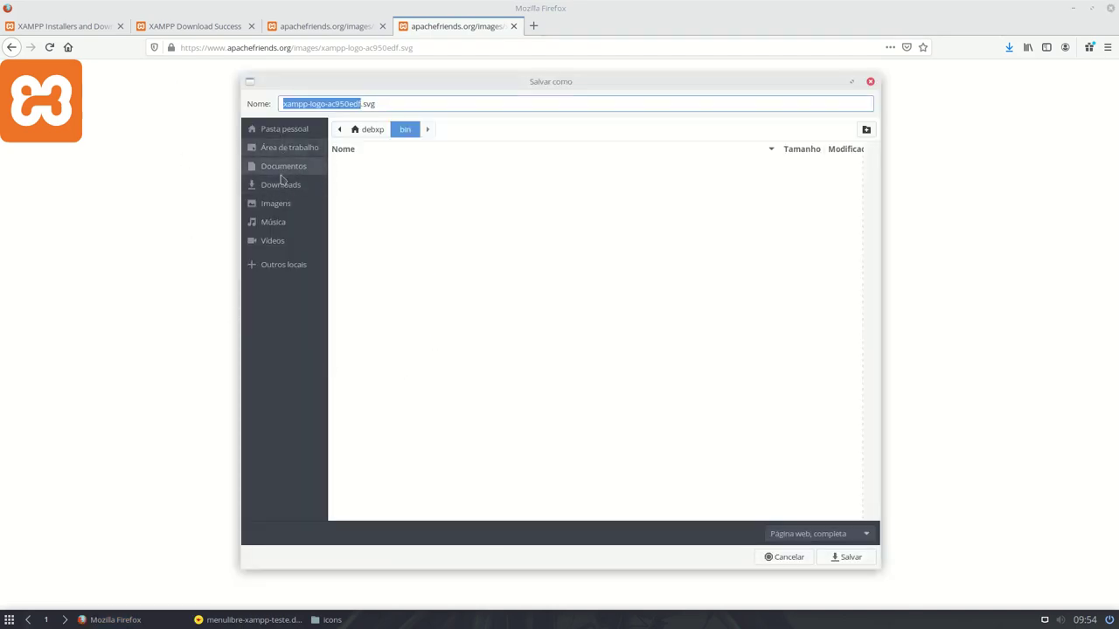
click(275, 203)
double_click(362, 163)
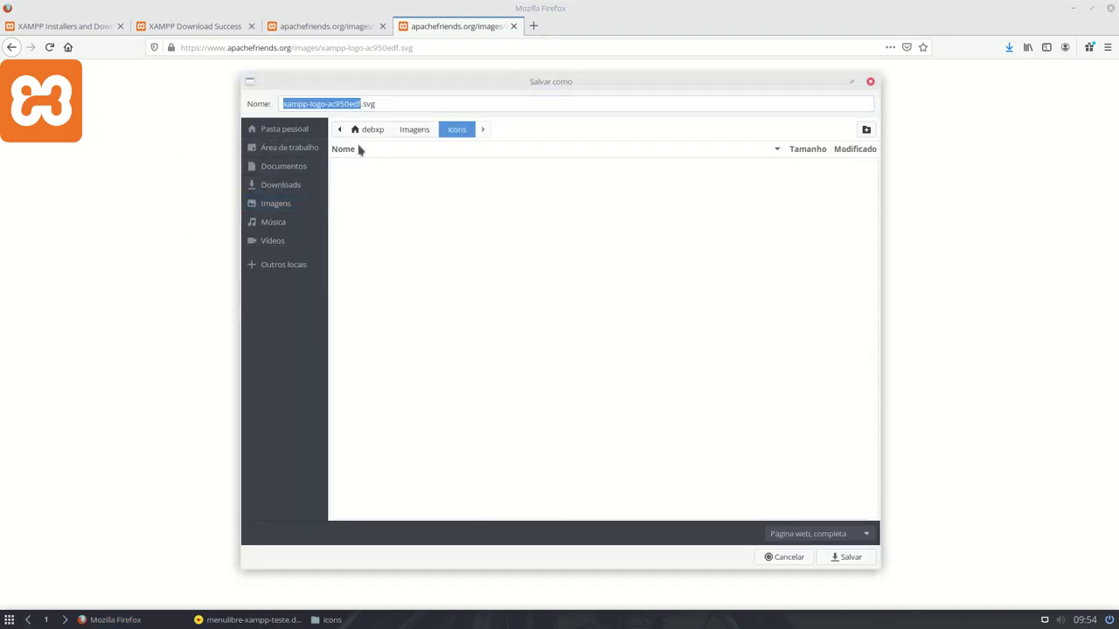
click(308, 103)
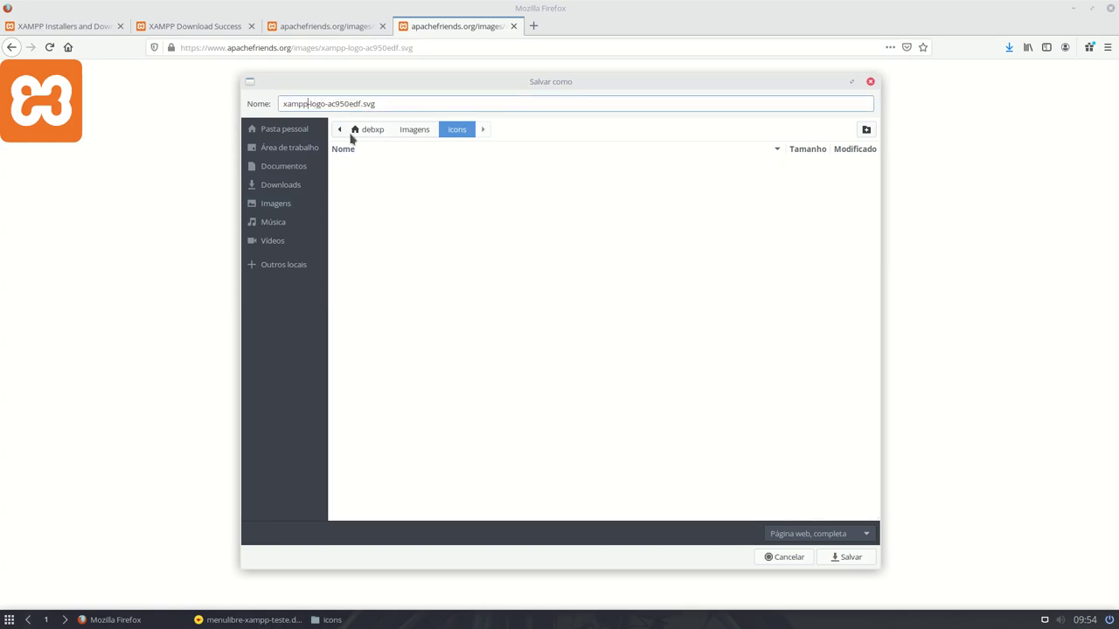
key(shift+Right)
key(shift+Right)
key(shift+Right)
key(shift+Right)
key(shift+Right)
key(shift+Right)
key(shift+Right)
key(shift+Right)
key(shift+Right)
key(shift+Right)
key(shift+Right)
key(shift+Right)
key(shift+Right)
key(shift+Right)
key(Delete)
key(Return)
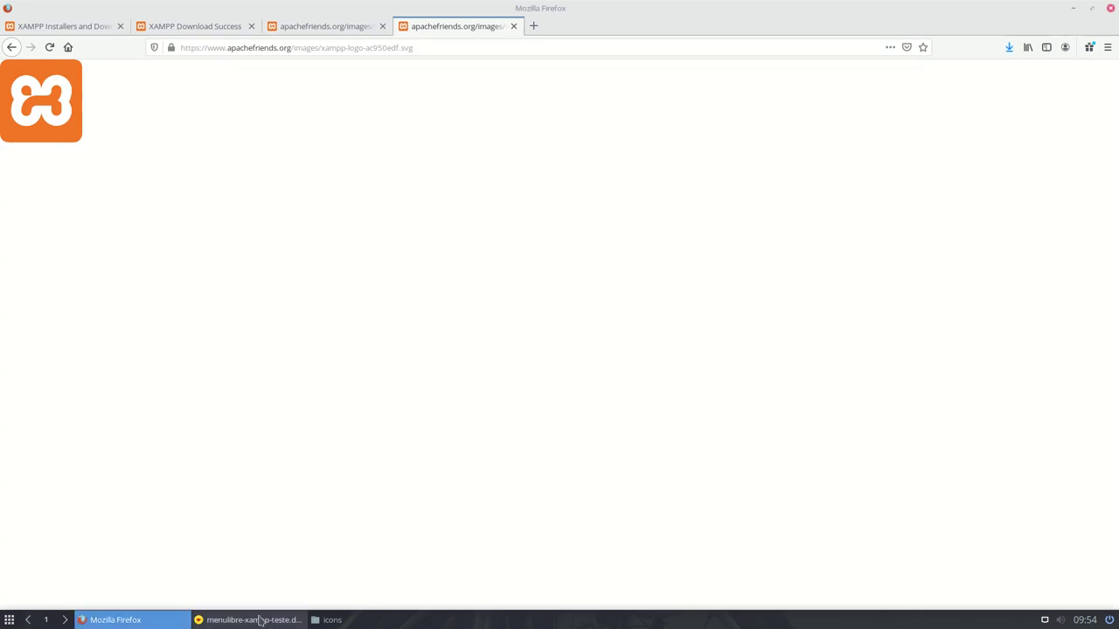
- Select the full icon path on line 6 of the launcher file in Geany
click(259, 620)
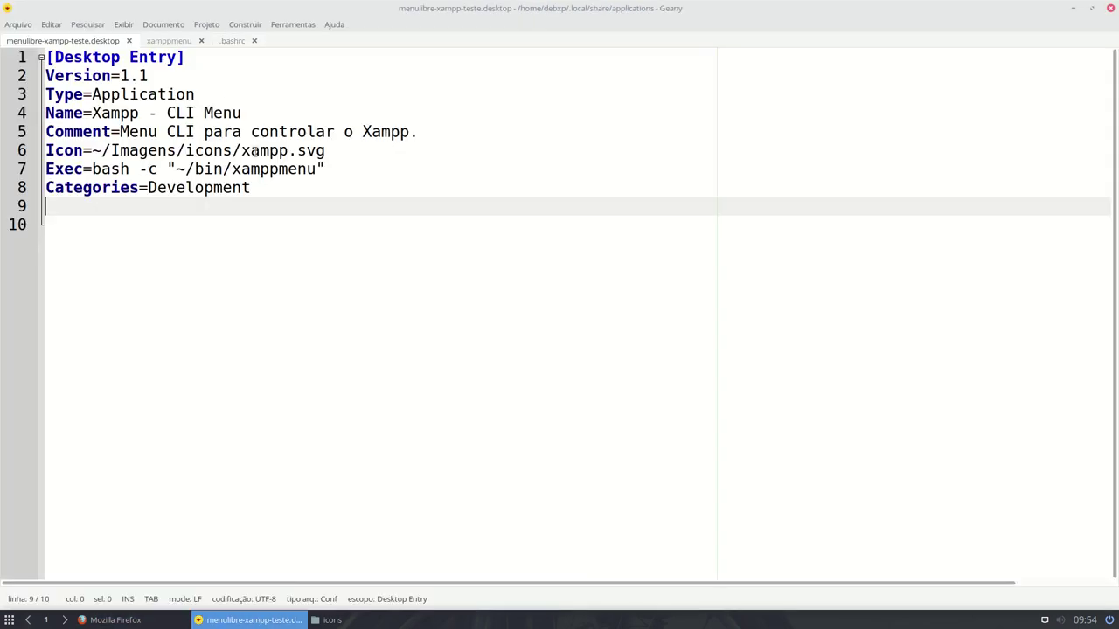
drag(241, 151, 307, 151)
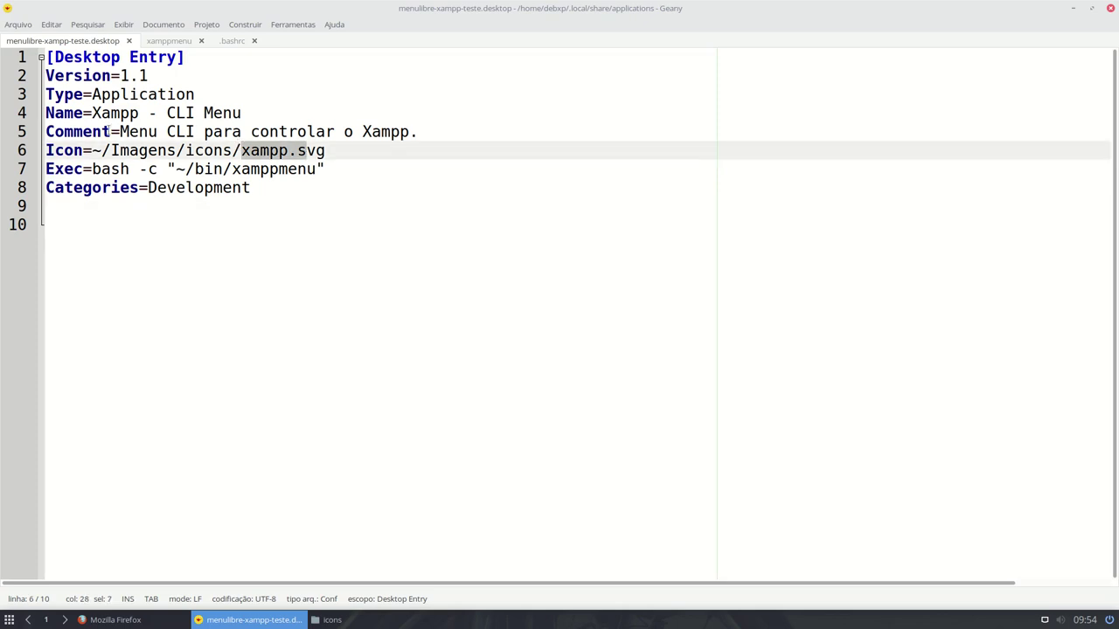
drag(91, 151, 338, 158)
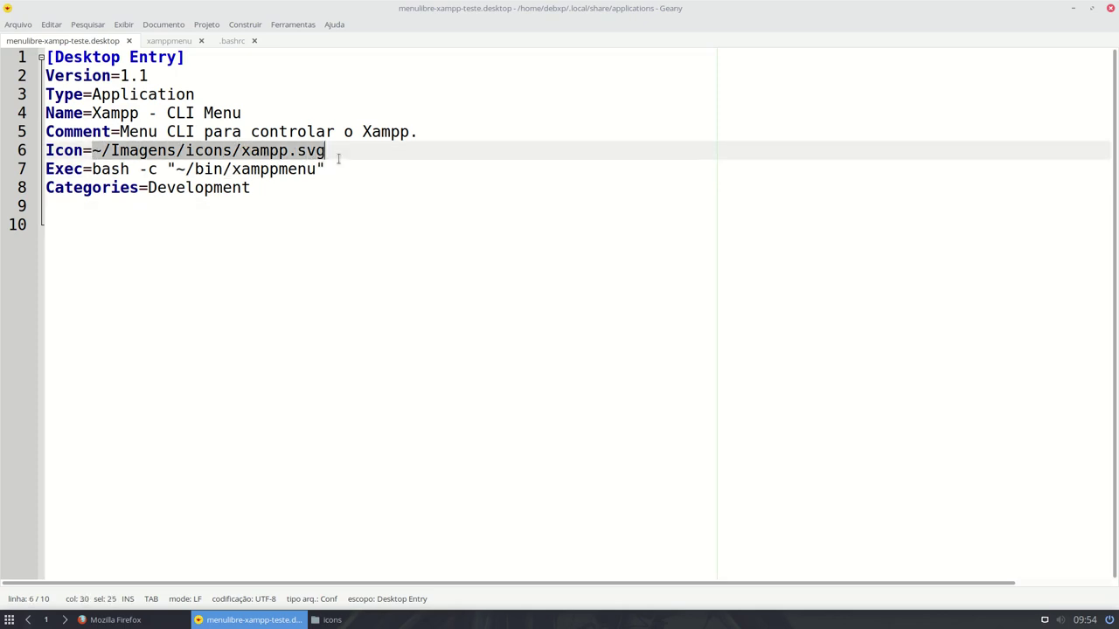
- Browse the file manager to the home folder's .local/share/applications folder
click(354, 619)
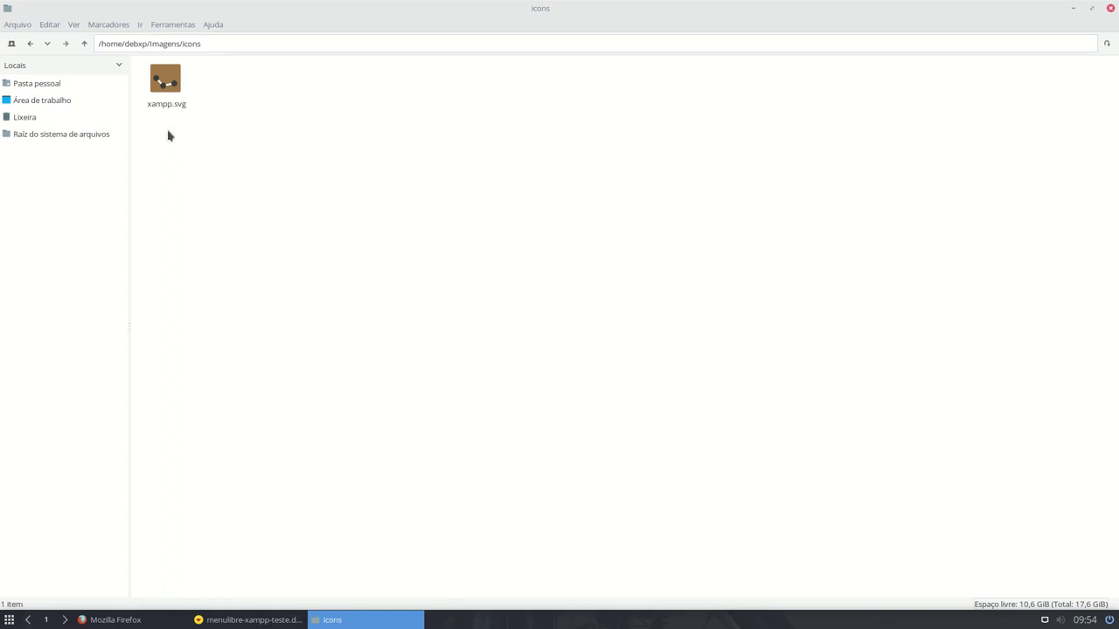
click(58, 83)
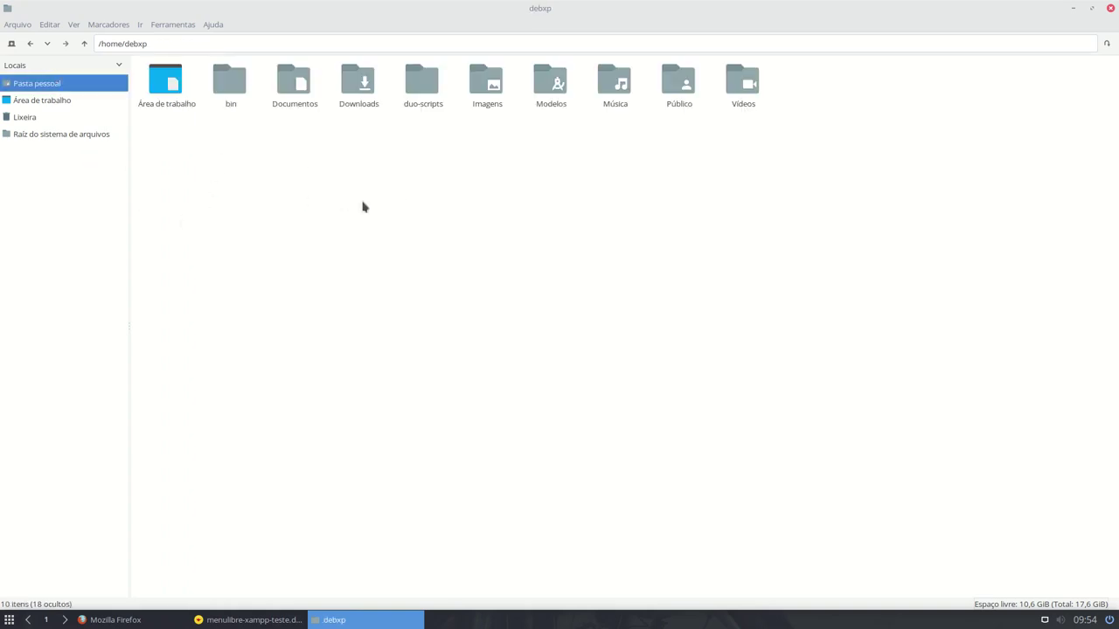
click(198, 46)
text(/.local)
key(Return)
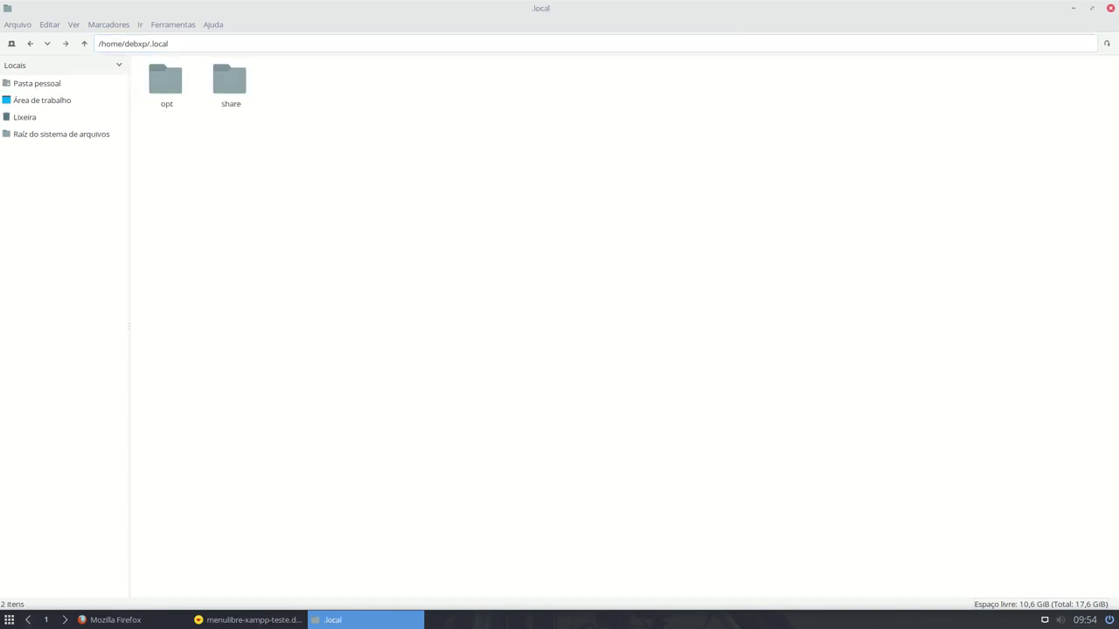
double_click(231, 77)
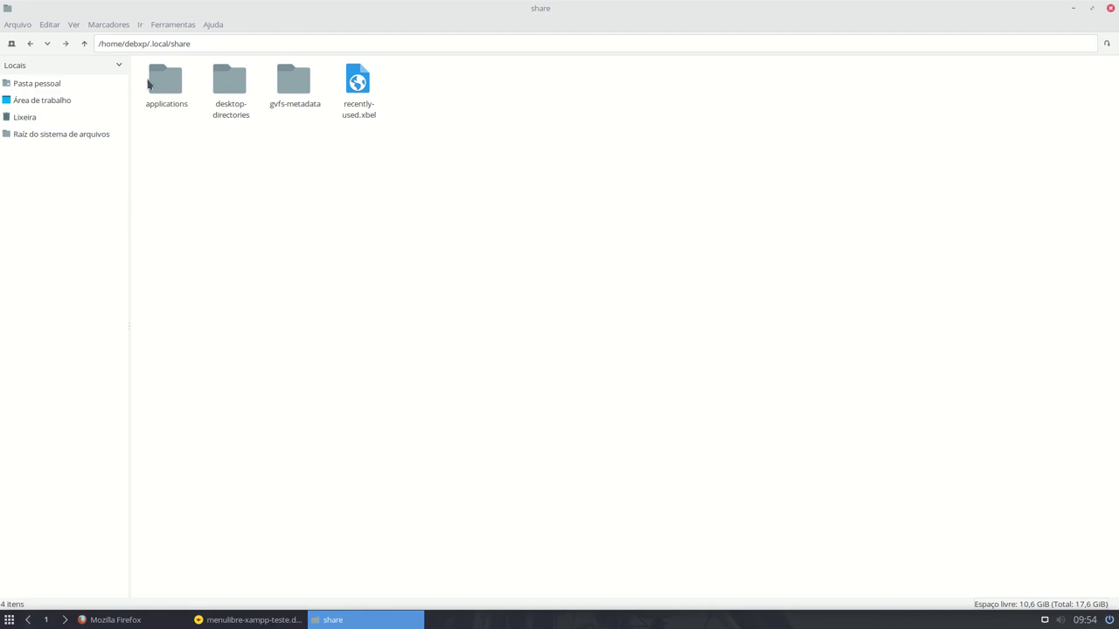
double_click(150, 83)
- Check the Xampp - CLI Menu launcher in the folder and the Desenvolvimento menu
right_click(155, 87)
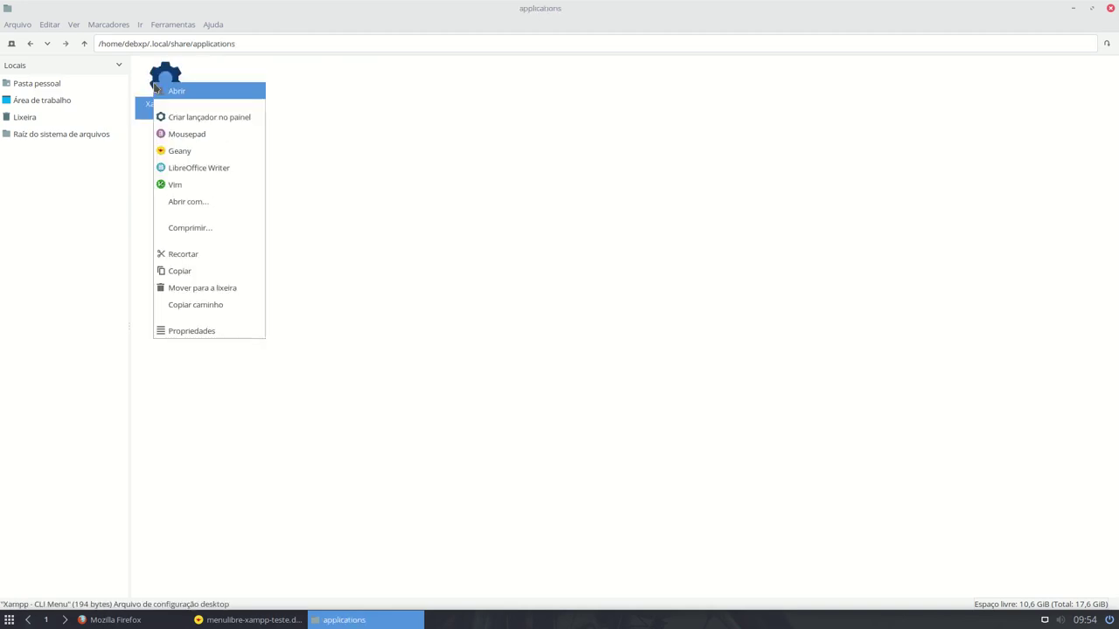
click(355, 181)
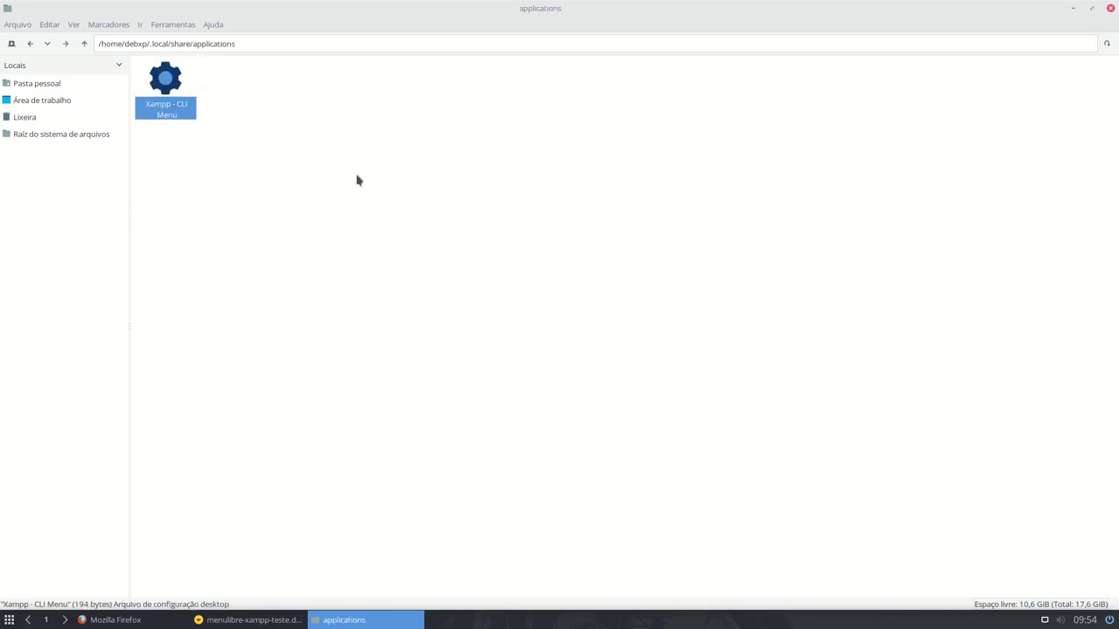
click(304, 162)
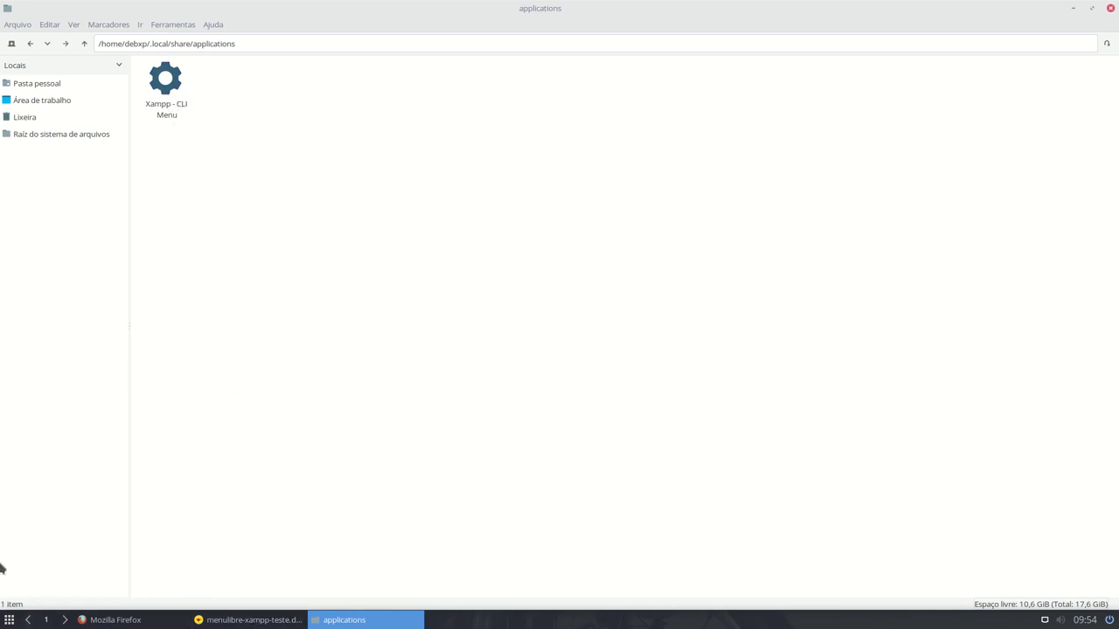
click(9, 620)
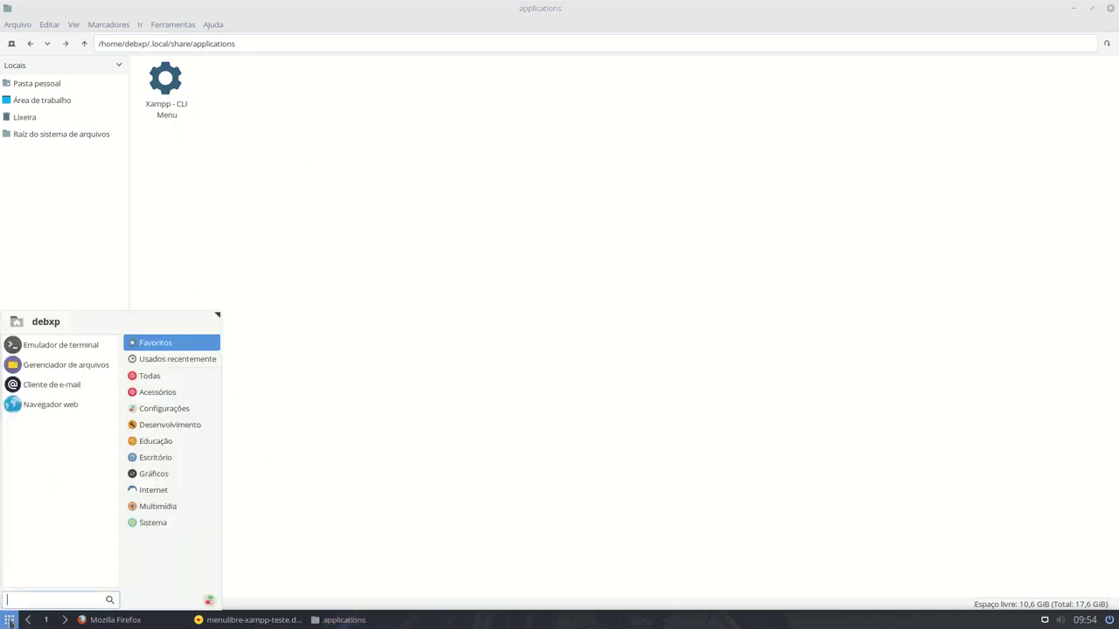
click(180, 426)
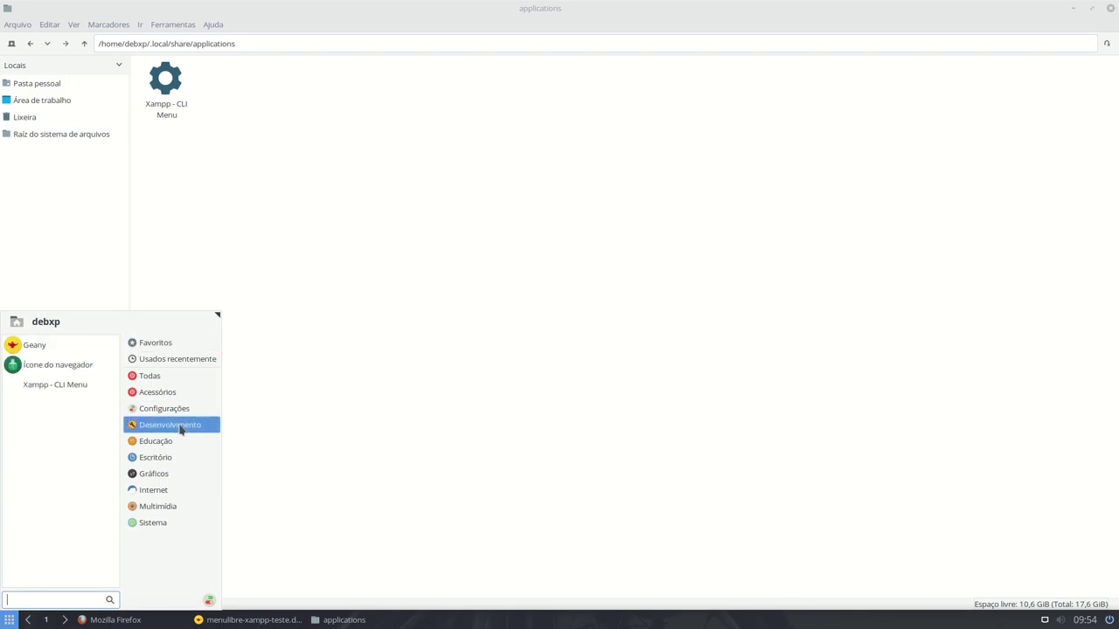
click(395, 326)
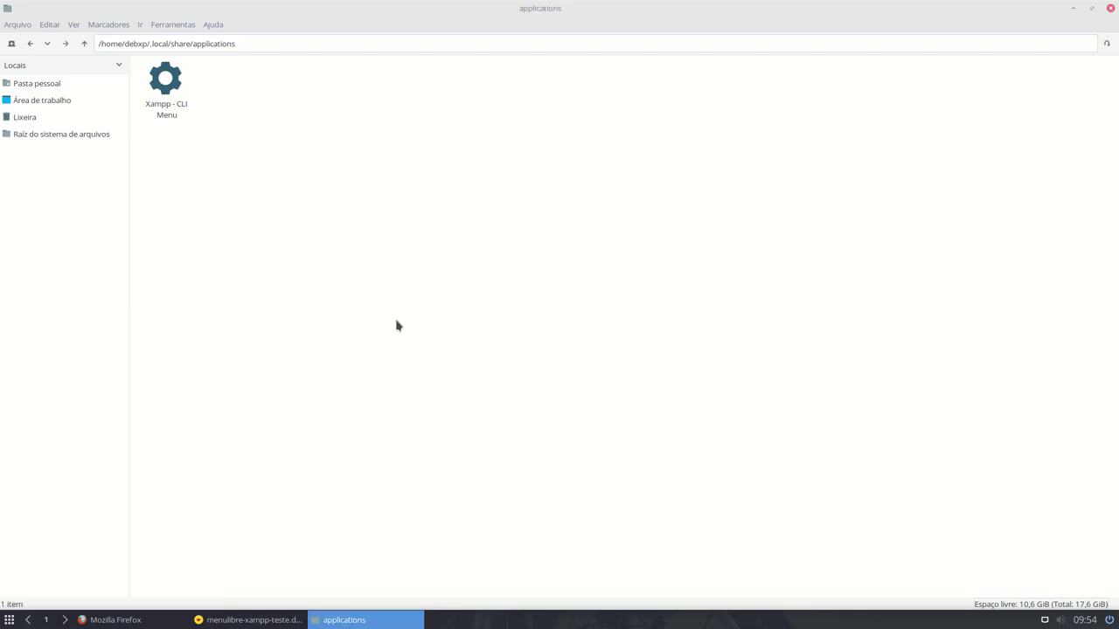
click(155, 622)
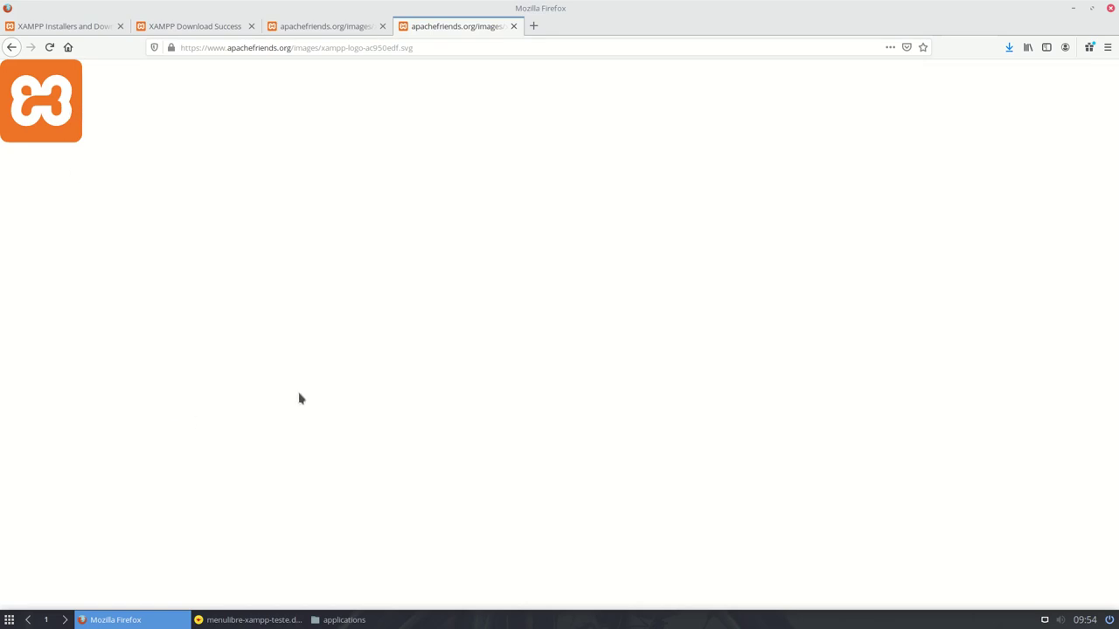
click(341, 620)
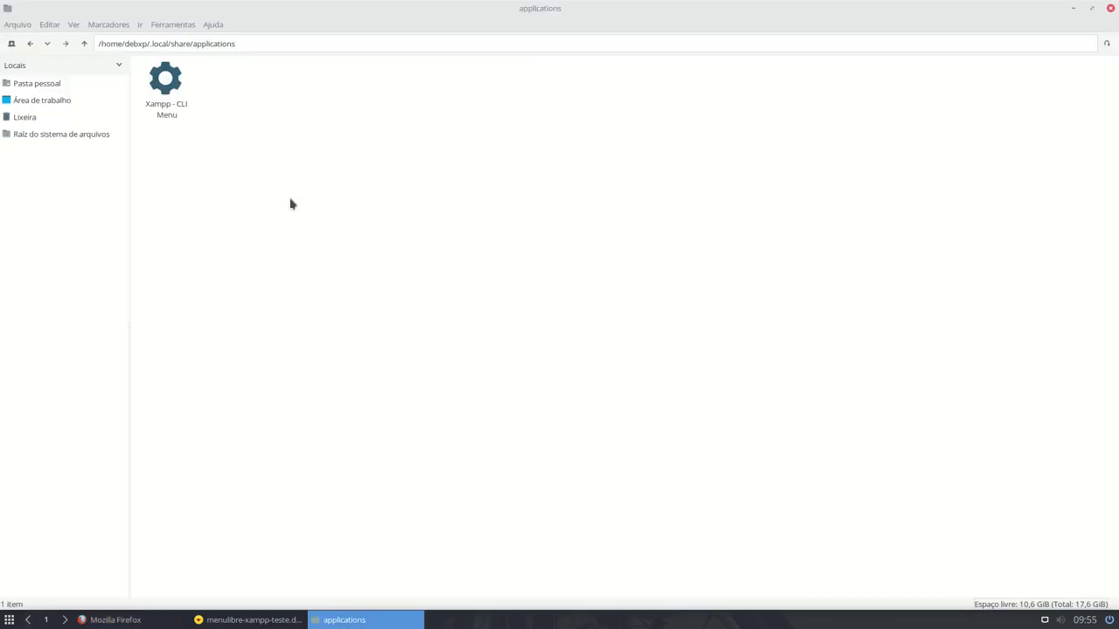
- Open Imagens/icons and view xampp.svg in Inkscape to confirm the XAMPP logo
click(35, 85)
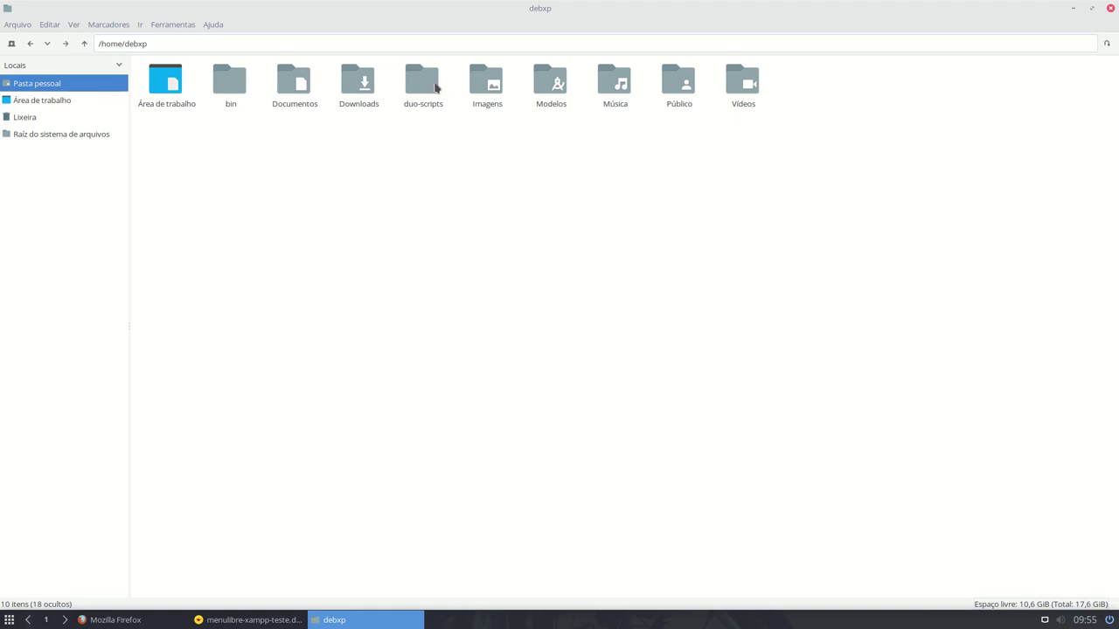
double_click(483, 78)
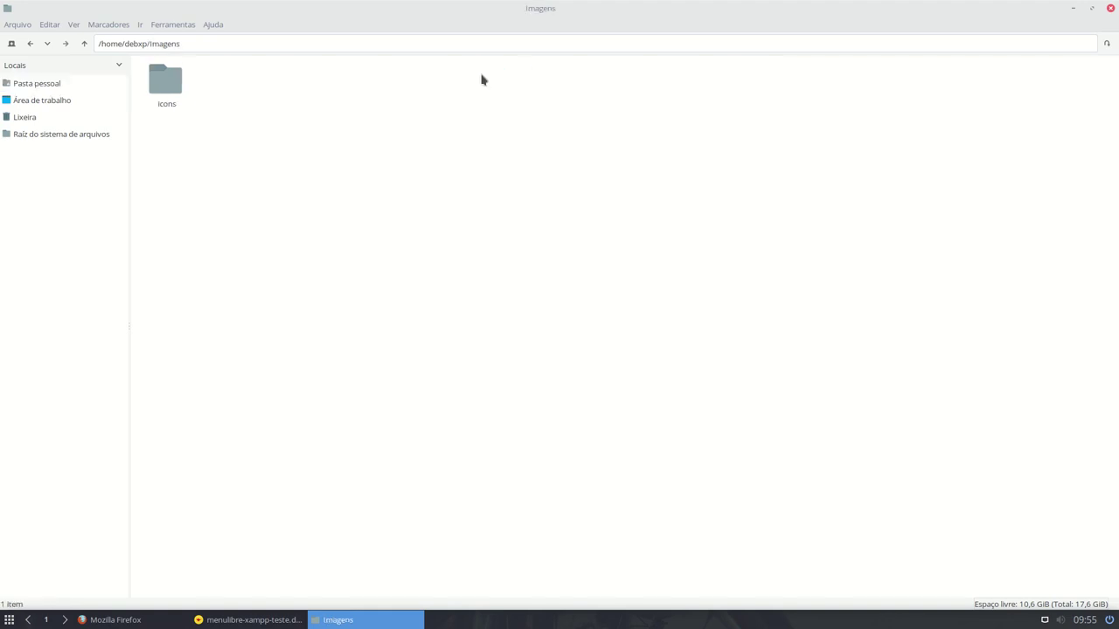
double_click(157, 93)
right_click(173, 81)
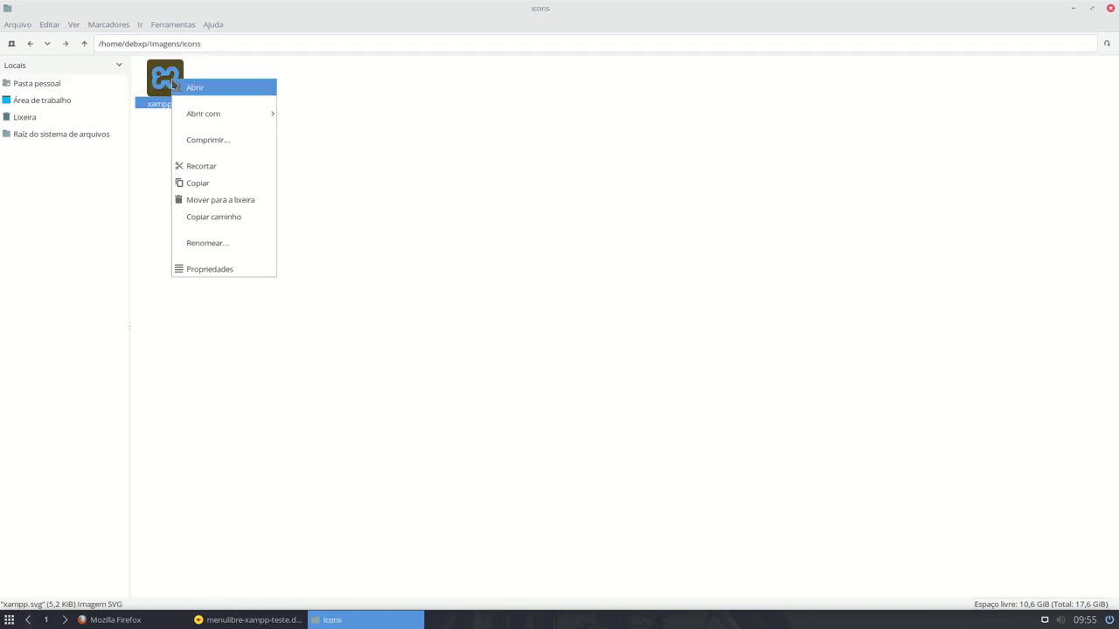
mouse_move(232, 113)
click(302, 114)
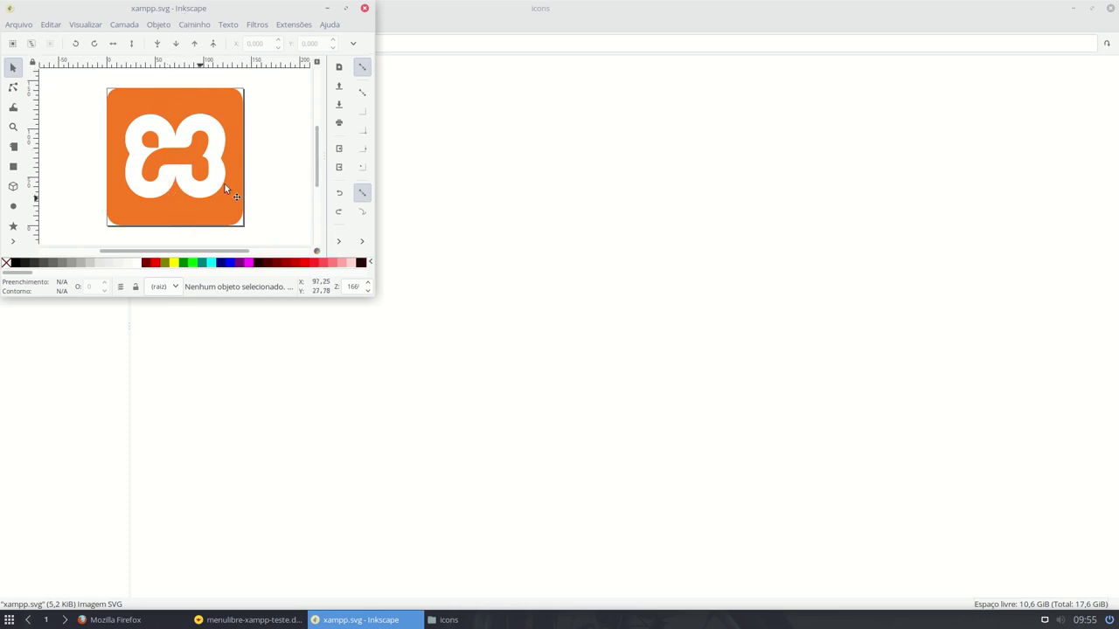
click(365, 9)
- Inspect the tilde at the start of the launcher's icon path in Geany
click(250, 620)
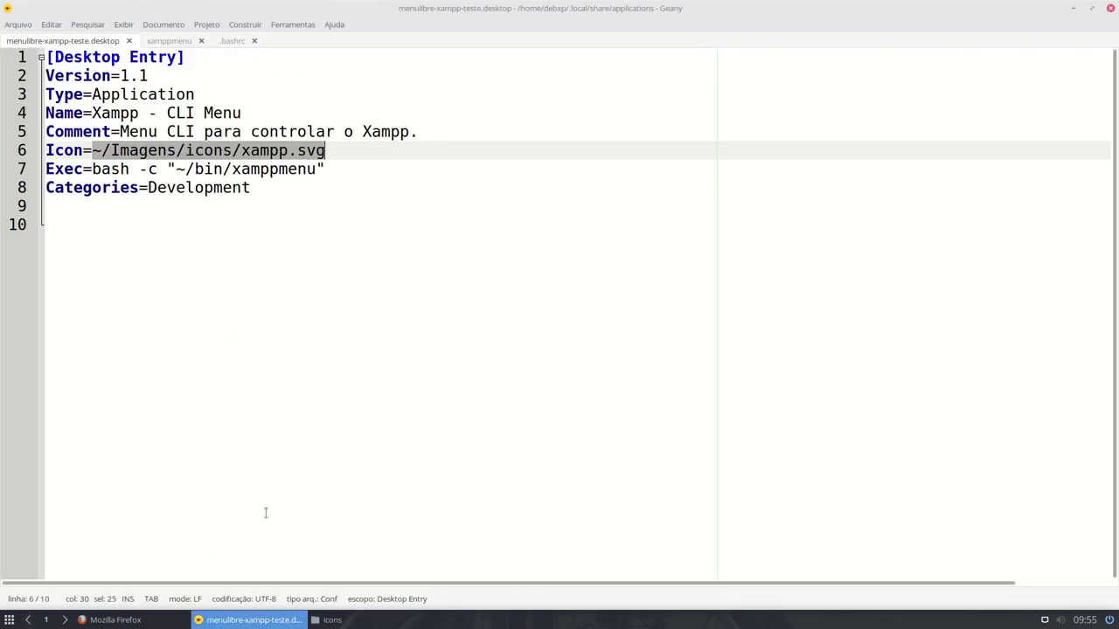
click(104, 155)
key(shift+Left)
key(Right)
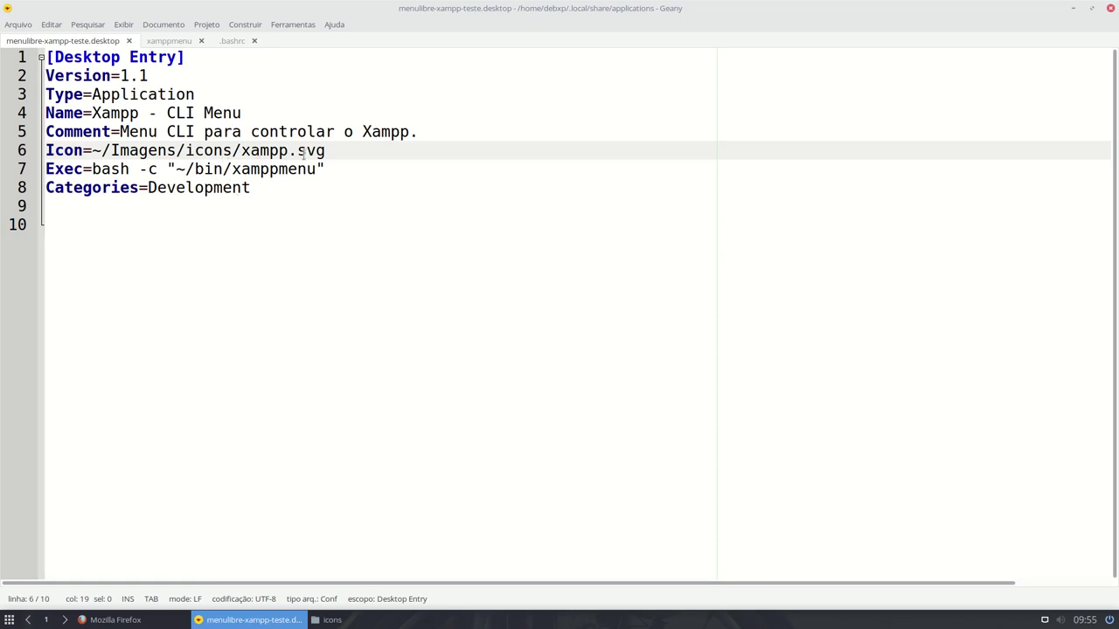
click(345, 619)
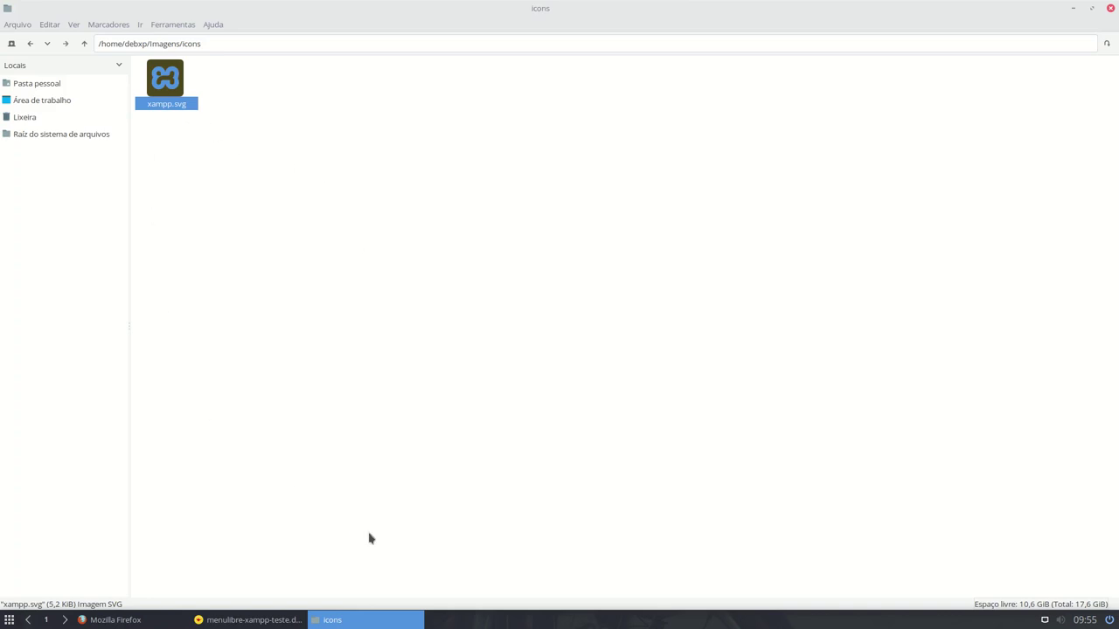
- Replace ~ with /home/debxp in the Icon= line and save the launcher file
click(227, 619)
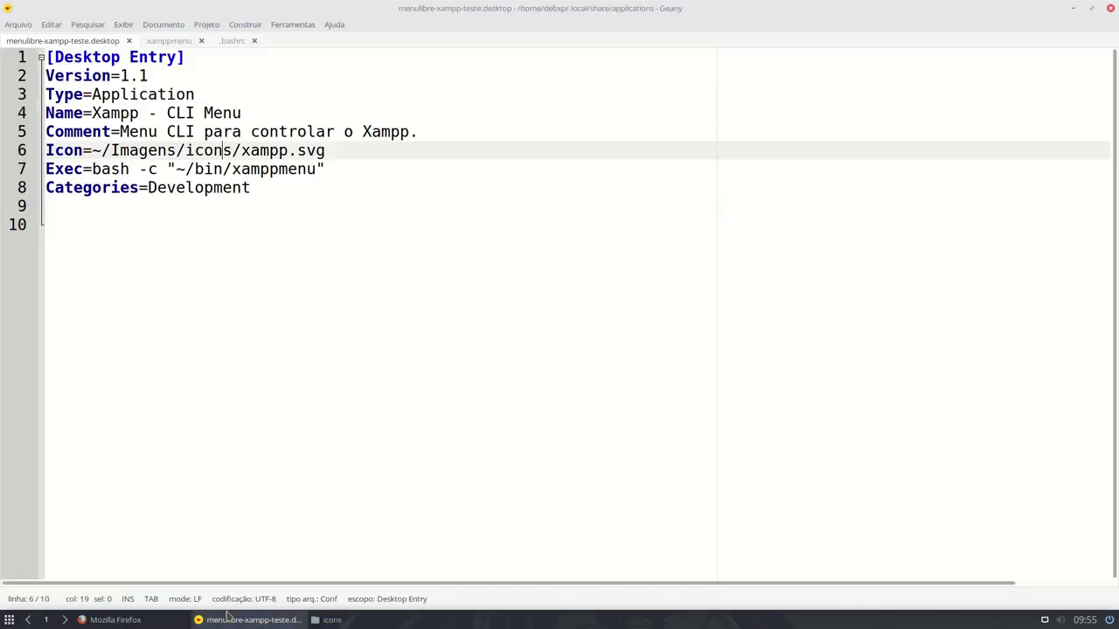
click(102, 151)
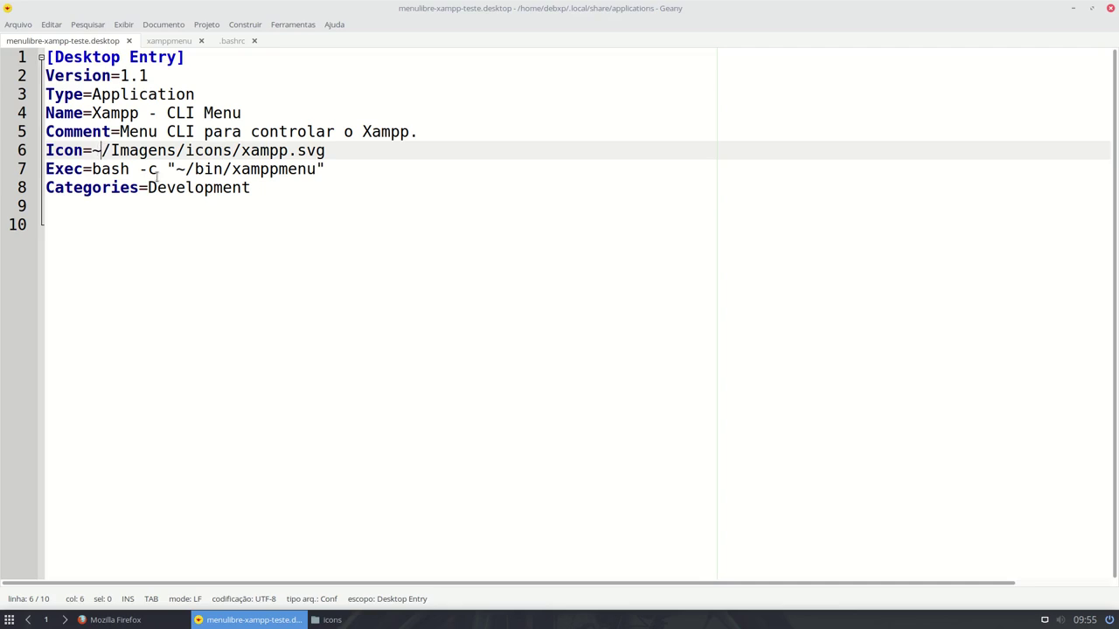
key(BackSpace)
text(/)
text(home/de)
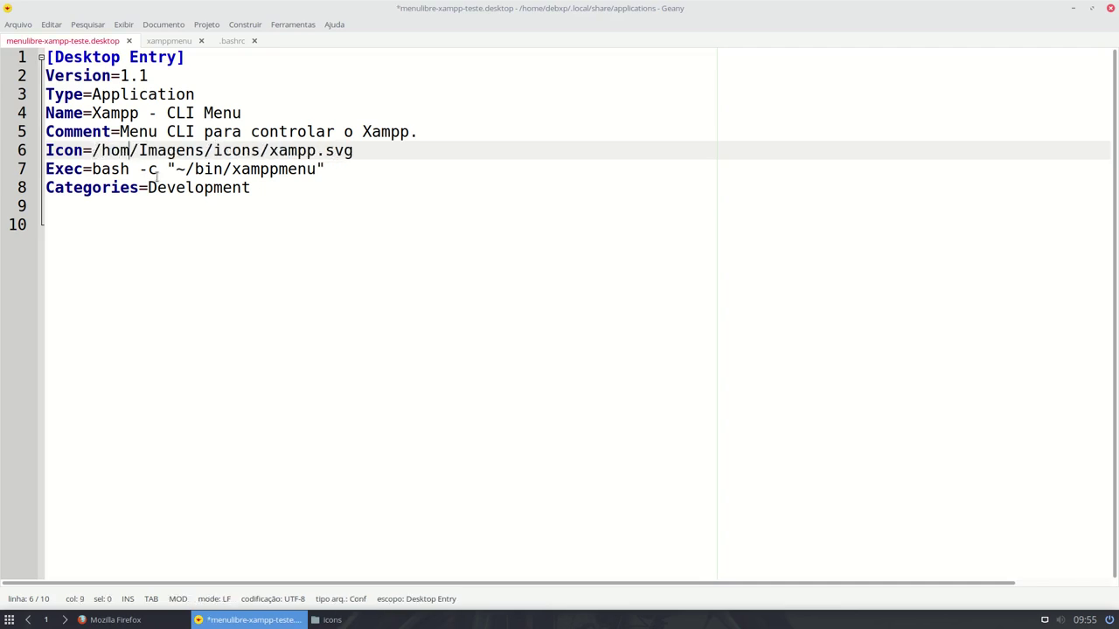
text(bx)
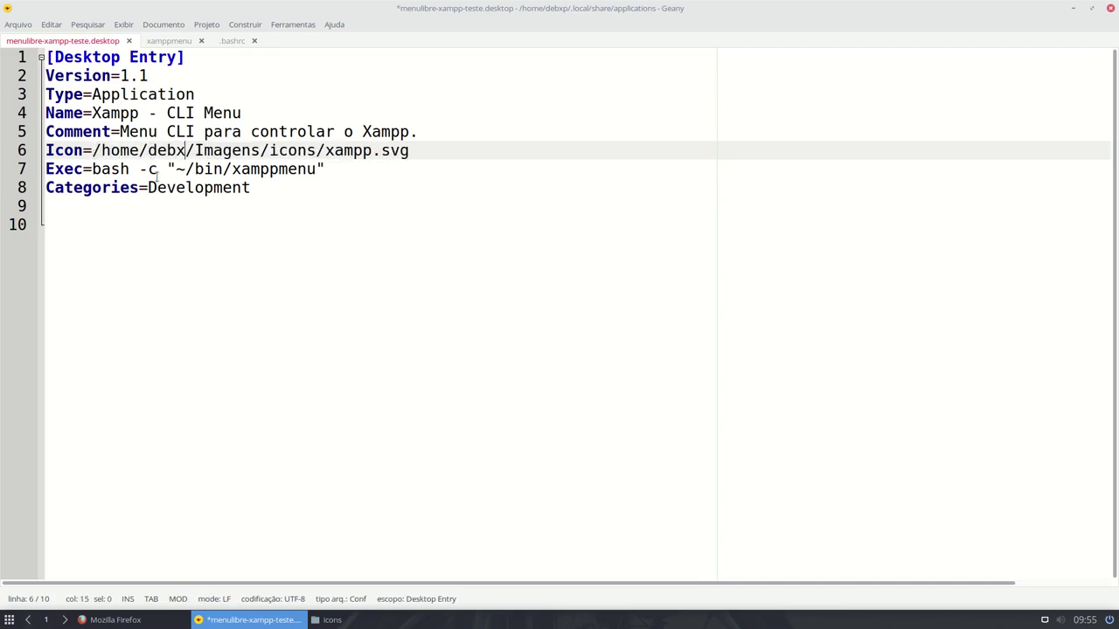
text(p)
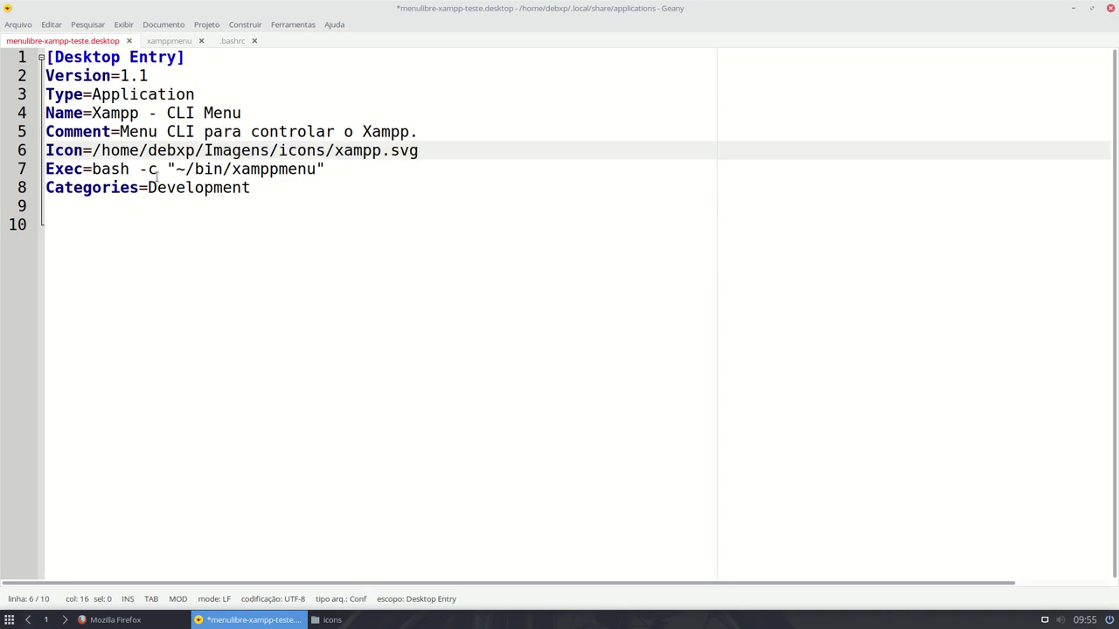
key(ctrl+s)
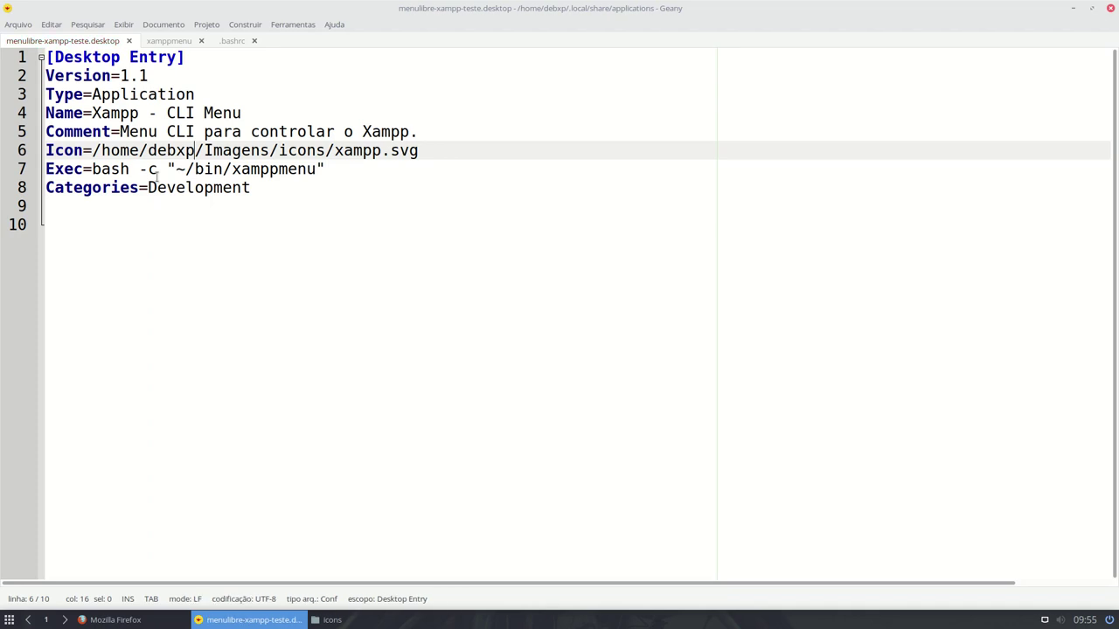
click(350, 621)
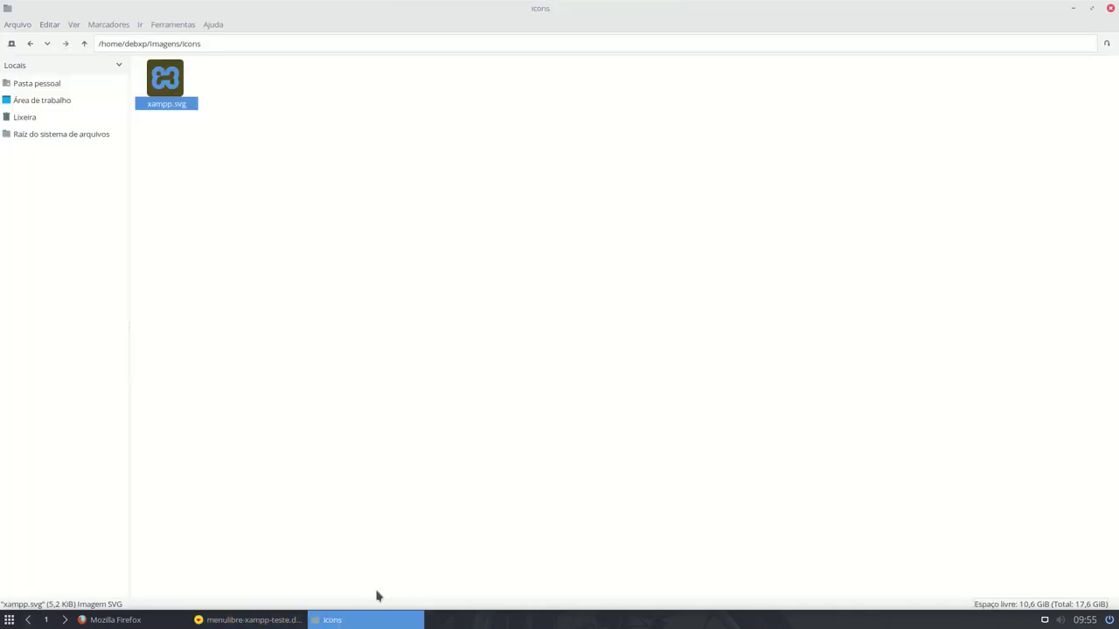
- Go to ~/.local/share/applications and launch Xampp - CLI Menu from Desenvolvimento
click(47, 43)
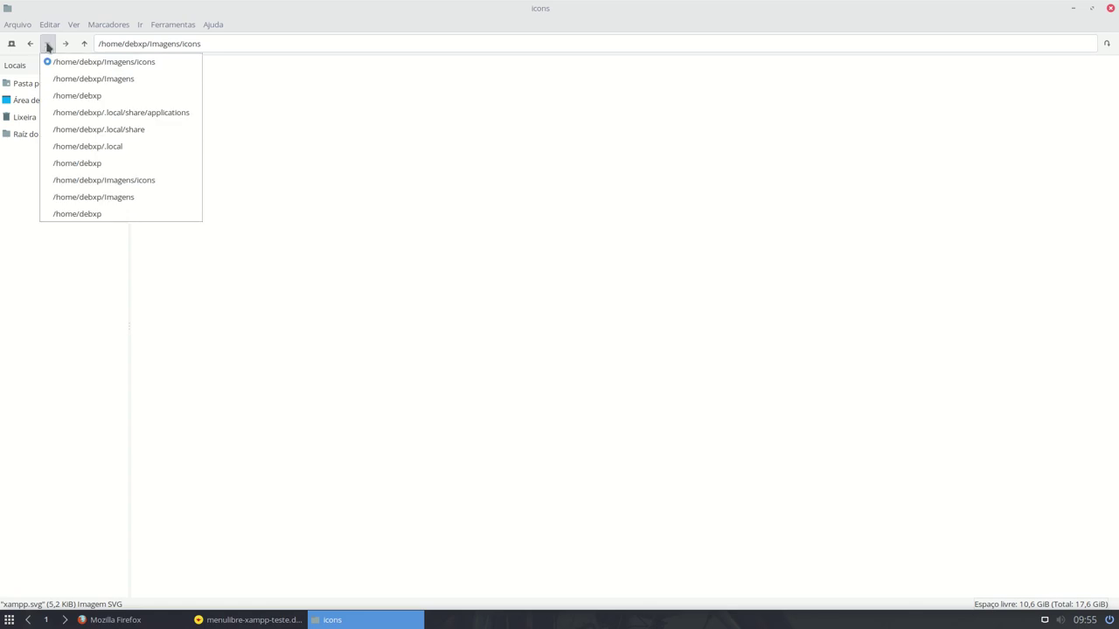
click(80, 117)
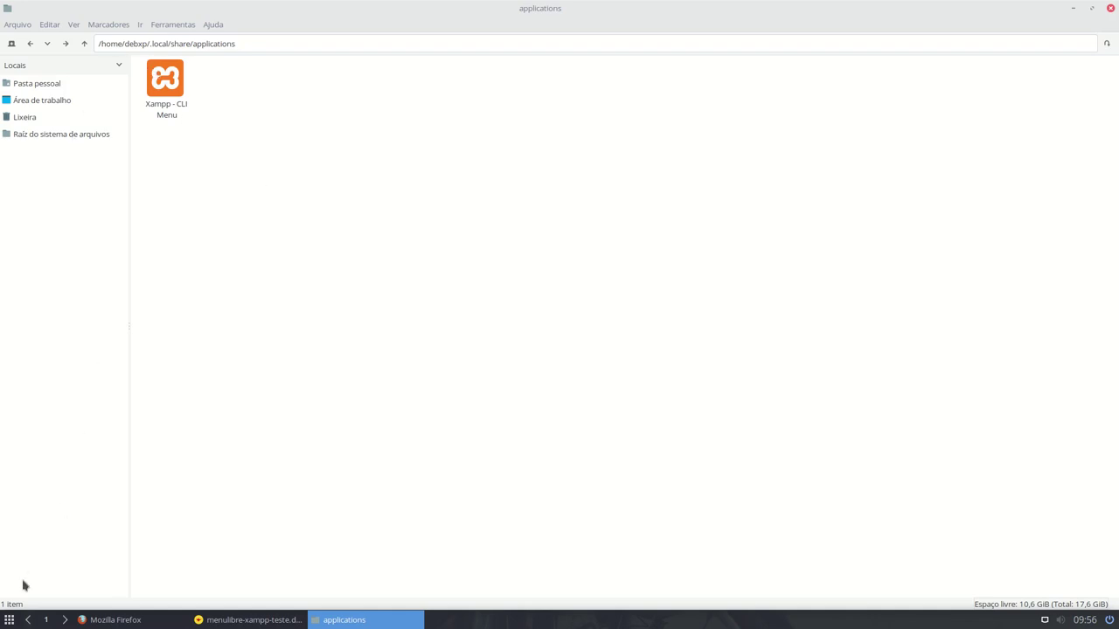
click(9, 621)
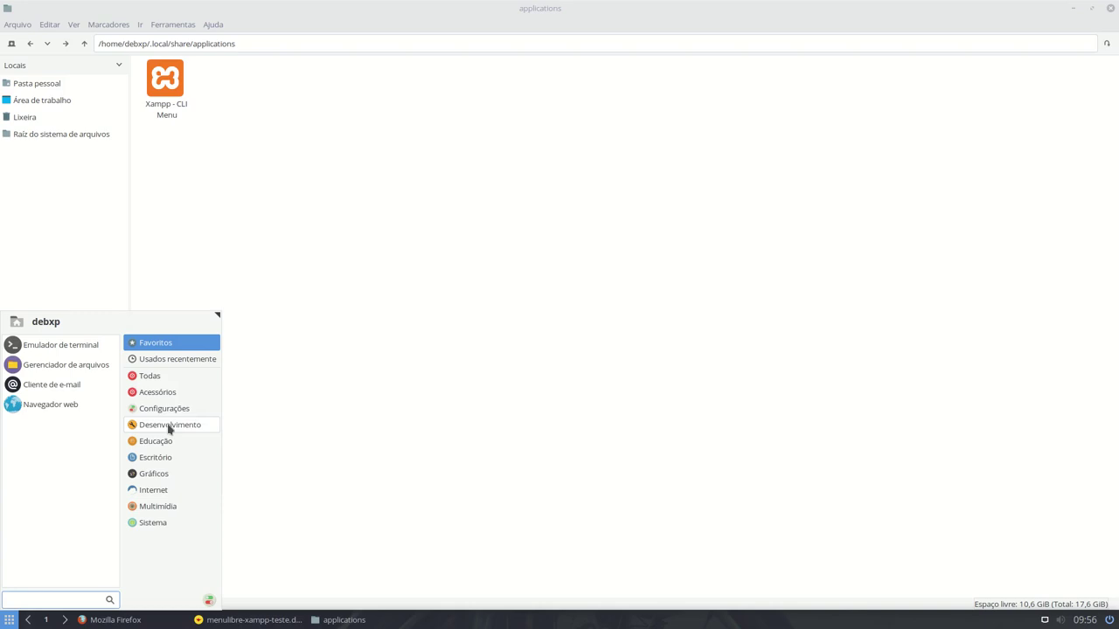
click(169, 425)
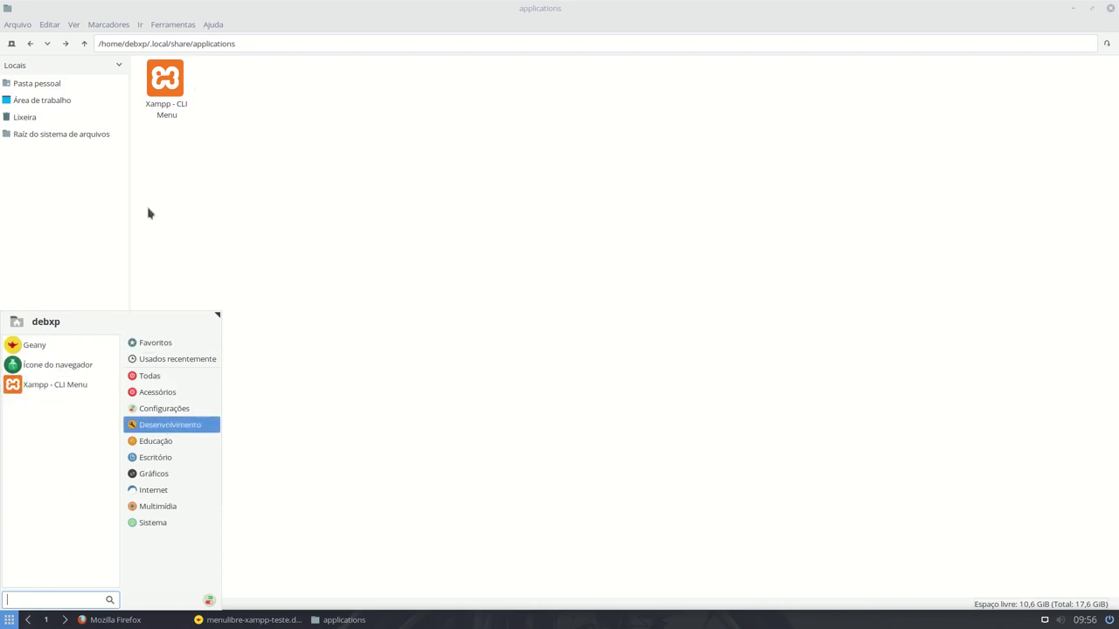
click(58, 385)
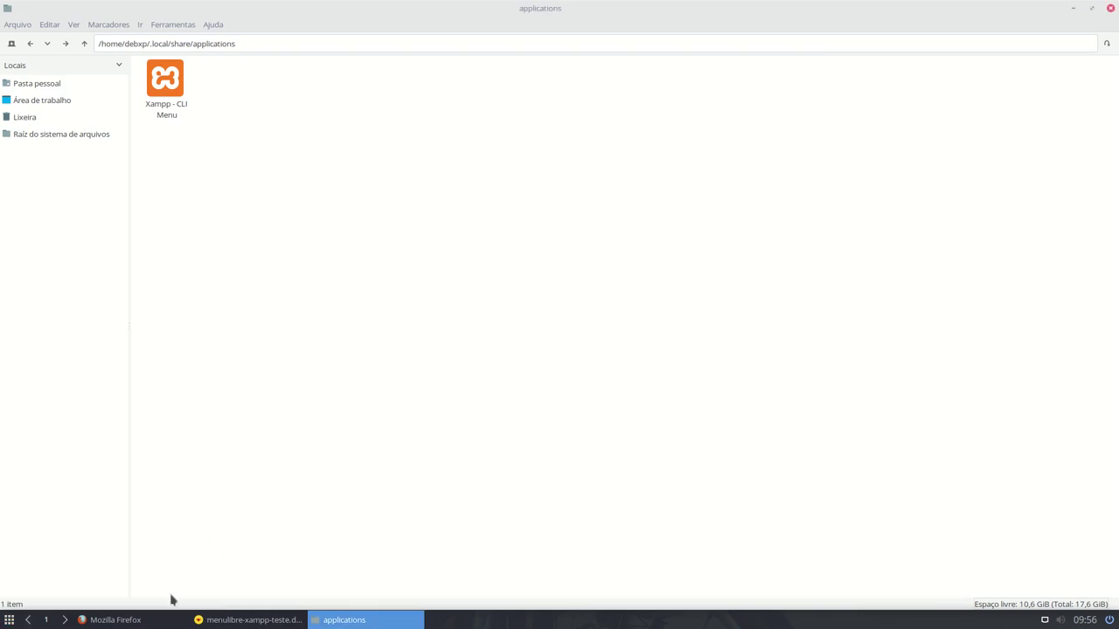
- Minimize all windows, relaunch Xampp - CLI Menu, then restore the folder and Geany
click(1073, 9)
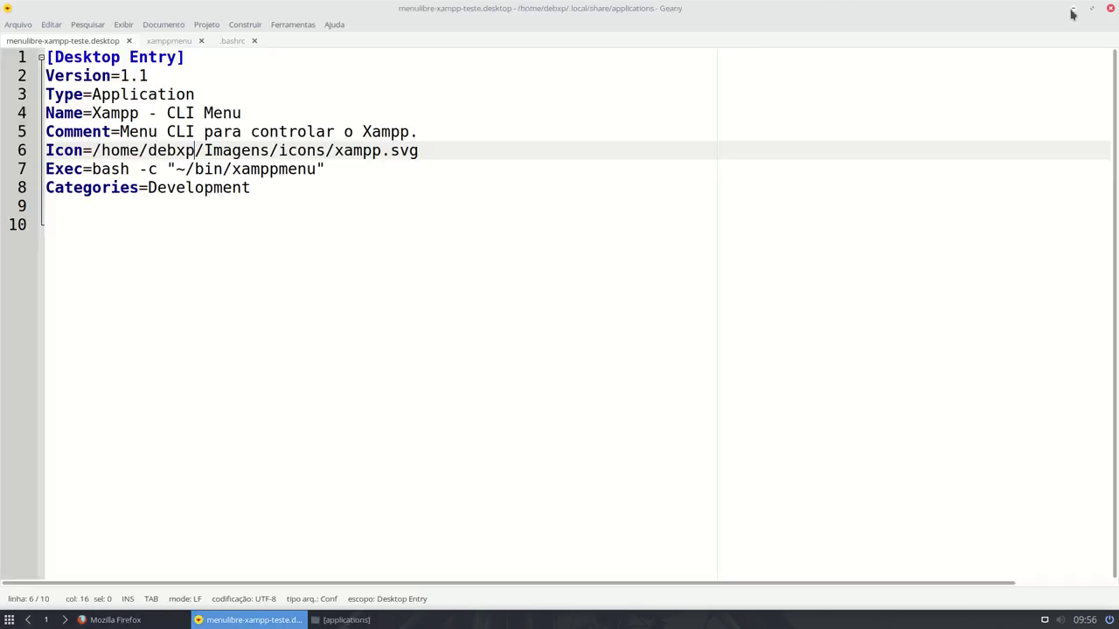
click(1072, 10)
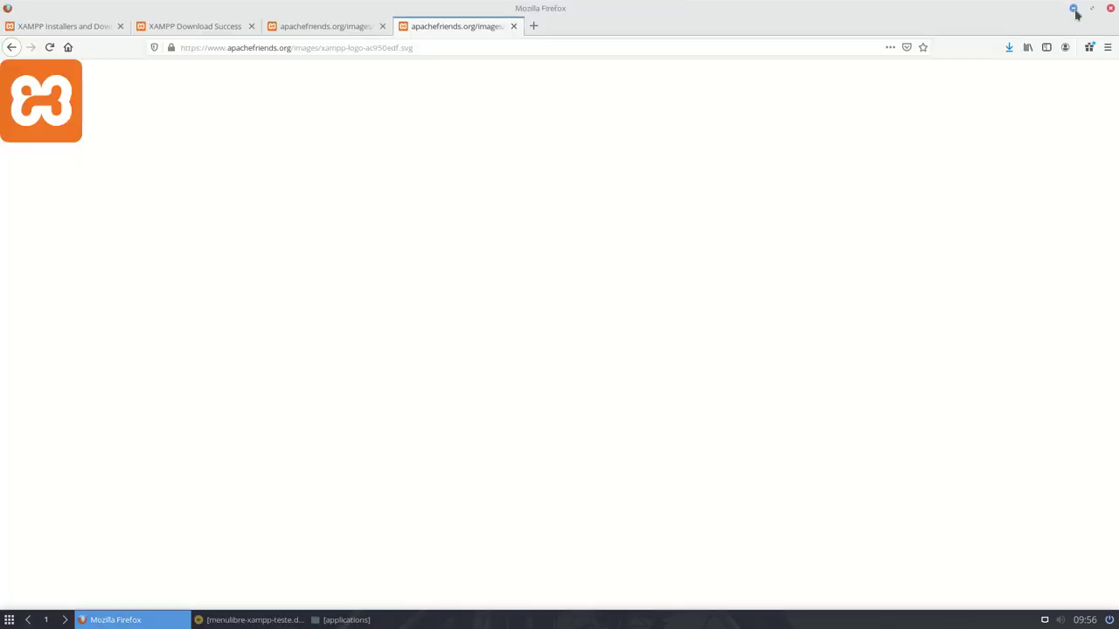
click(1074, 9)
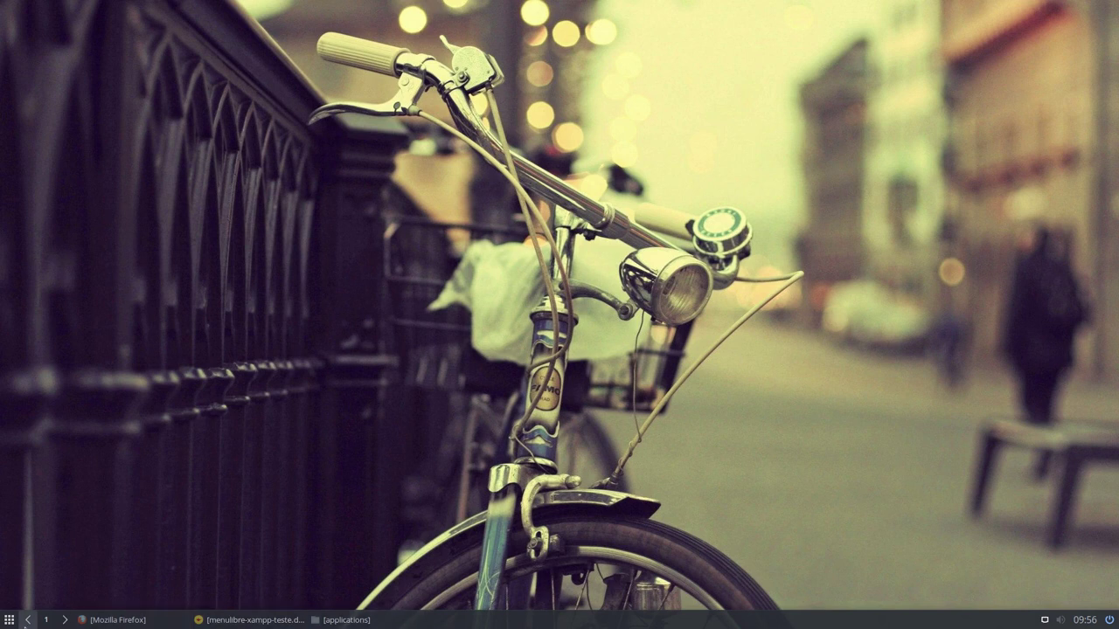
click(10, 619)
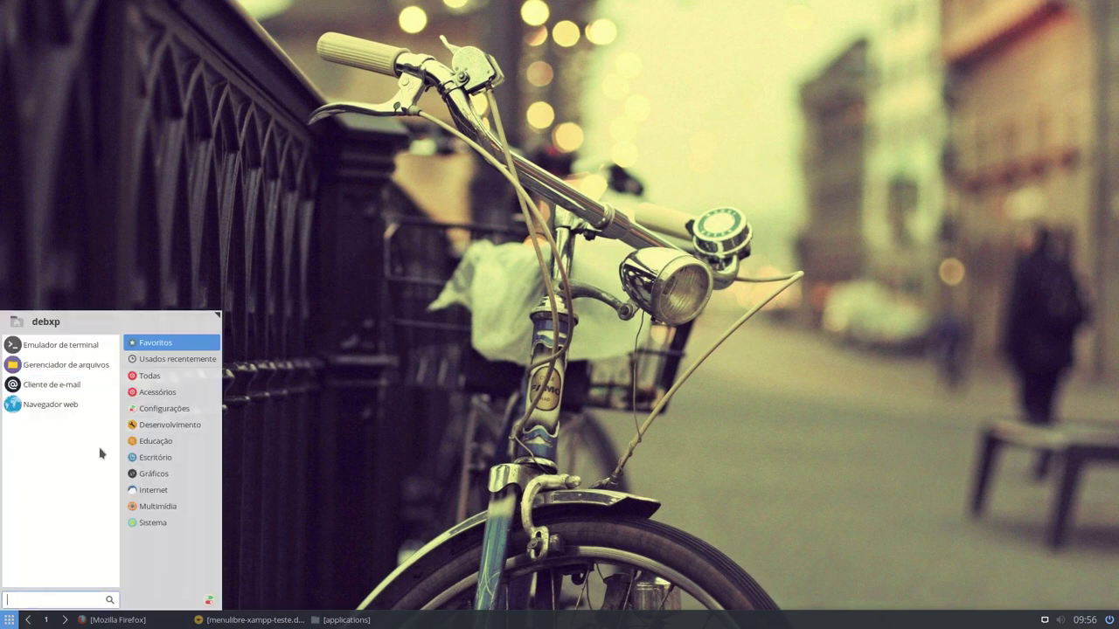
click(171, 425)
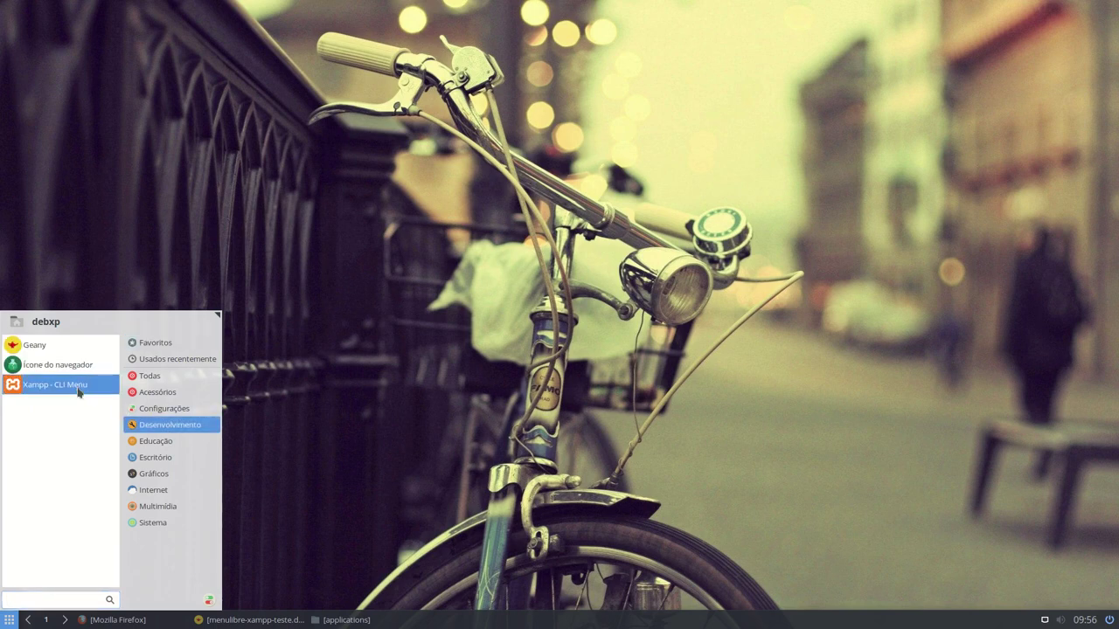
click(77, 390)
click(357, 619)
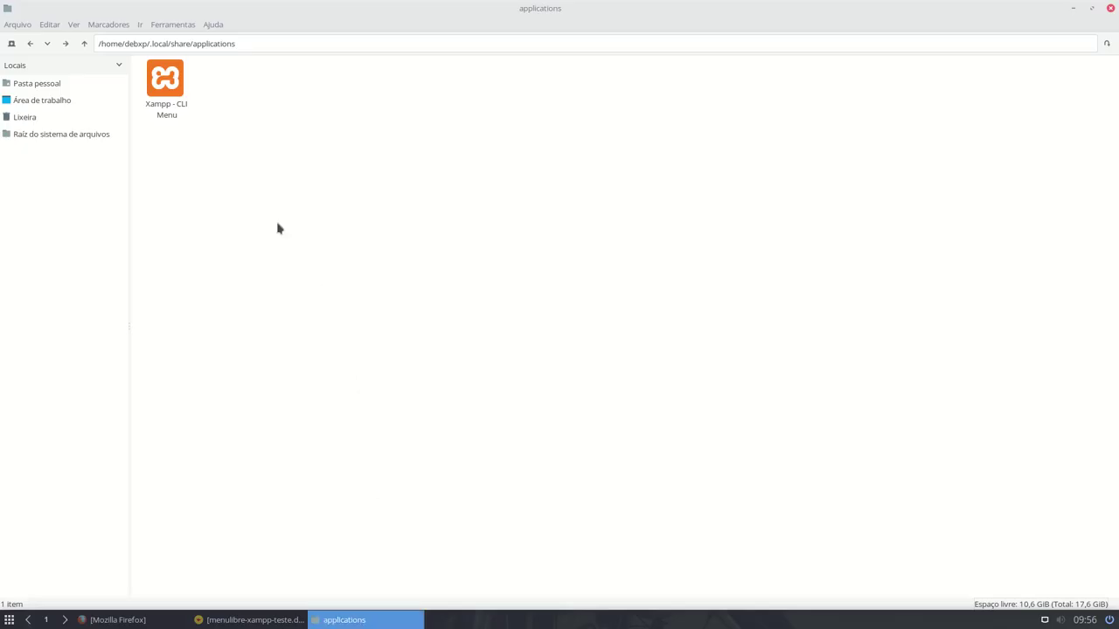
click(250, 619)
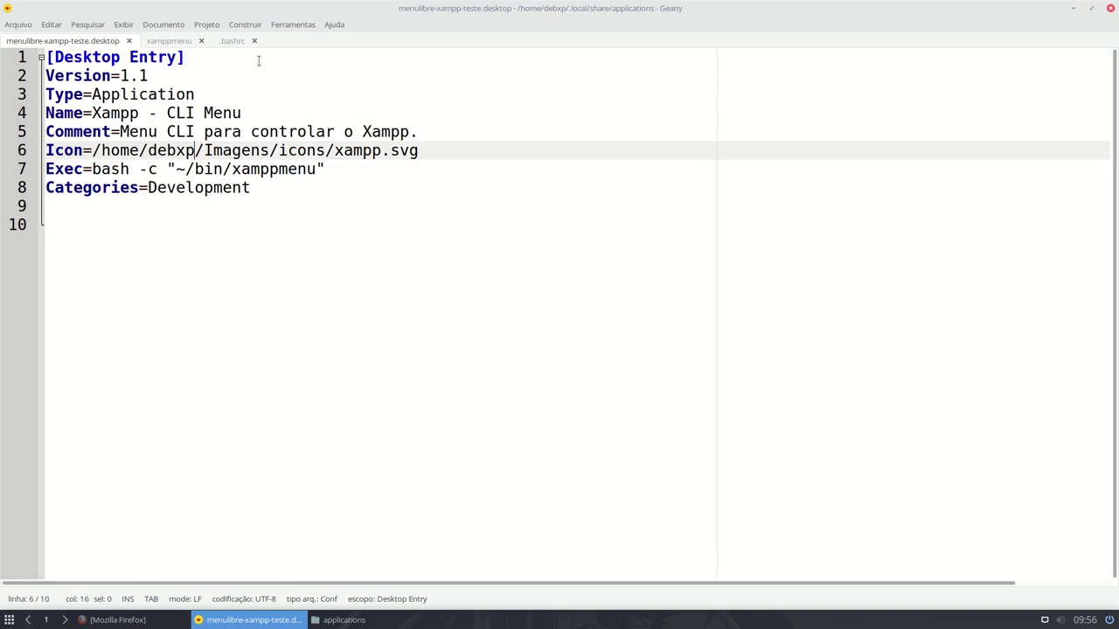
- Change the Exec command from bash to sh, add Terminal=true on line 9, and save
click(109, 169)
key(BackSpace)
key(BackSpace)
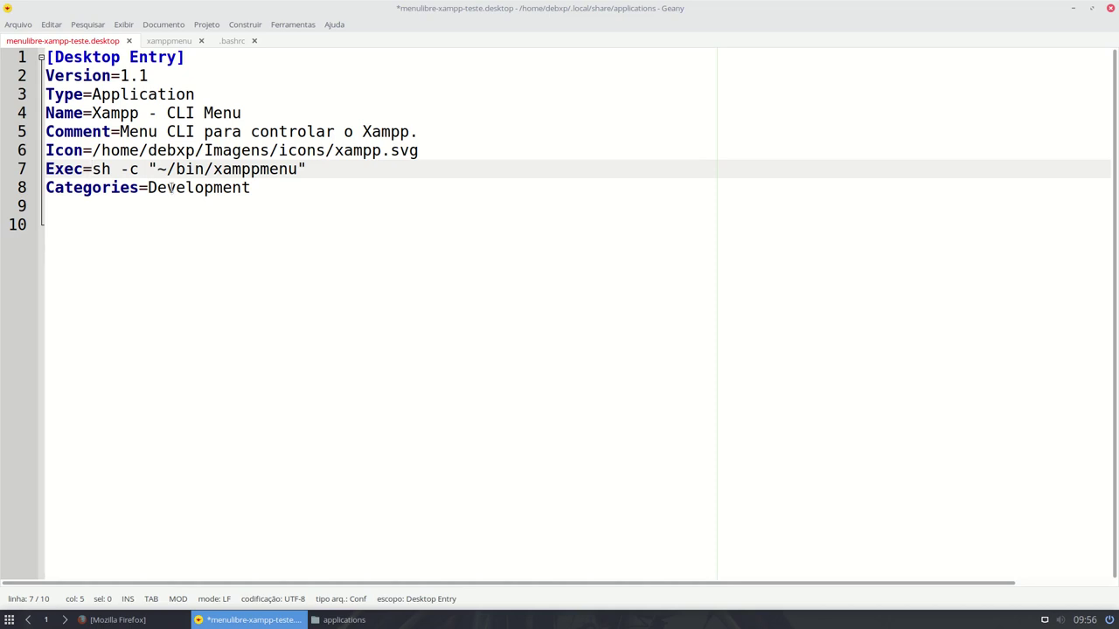
click(267, 213)
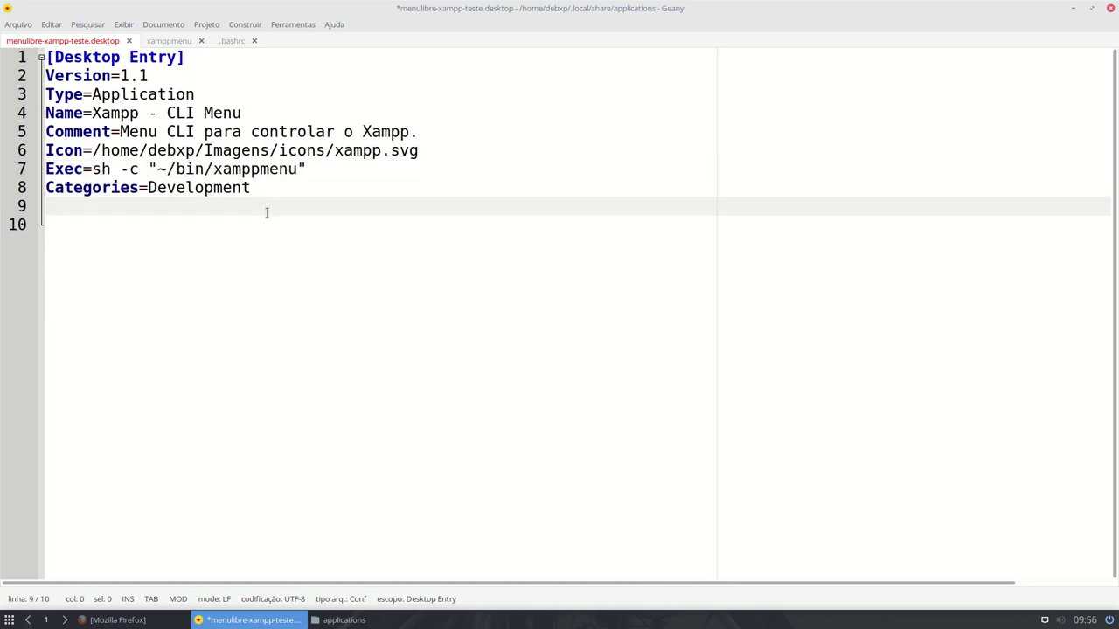
text(Terminal=true)
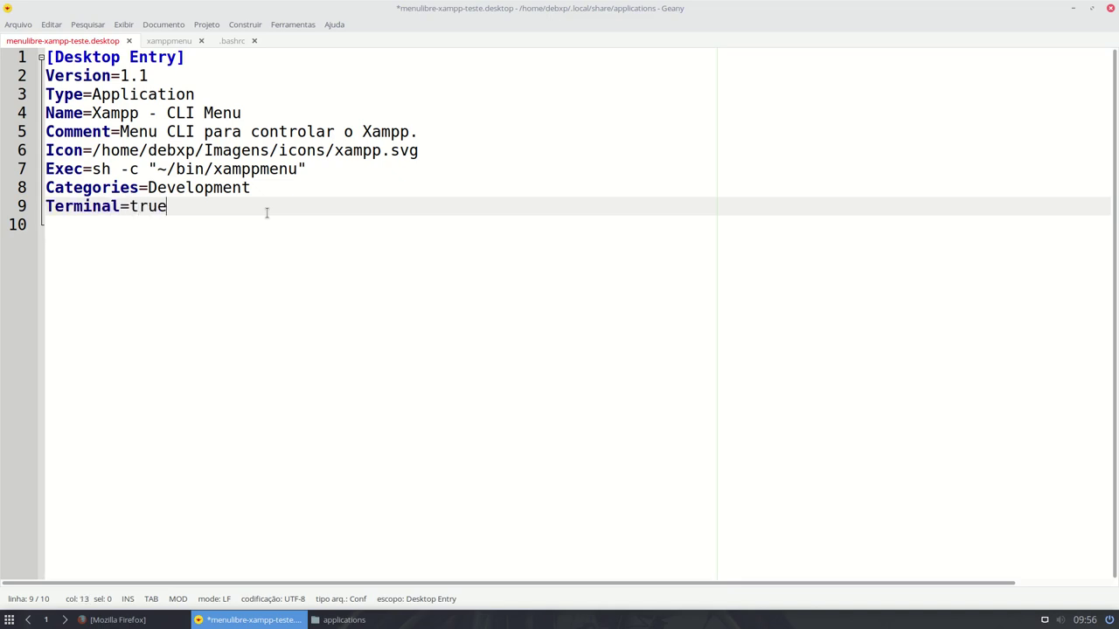
key(ctrl+s)
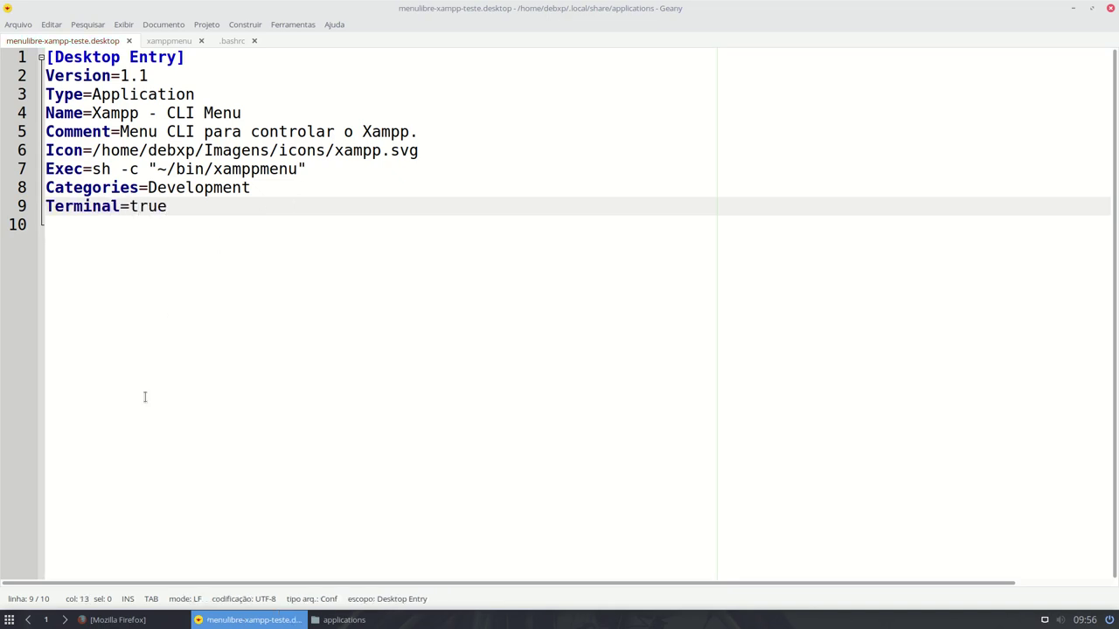
- Test Xampp - CLI Menu from the Development menu, then return to Firefox
click(9, 620)
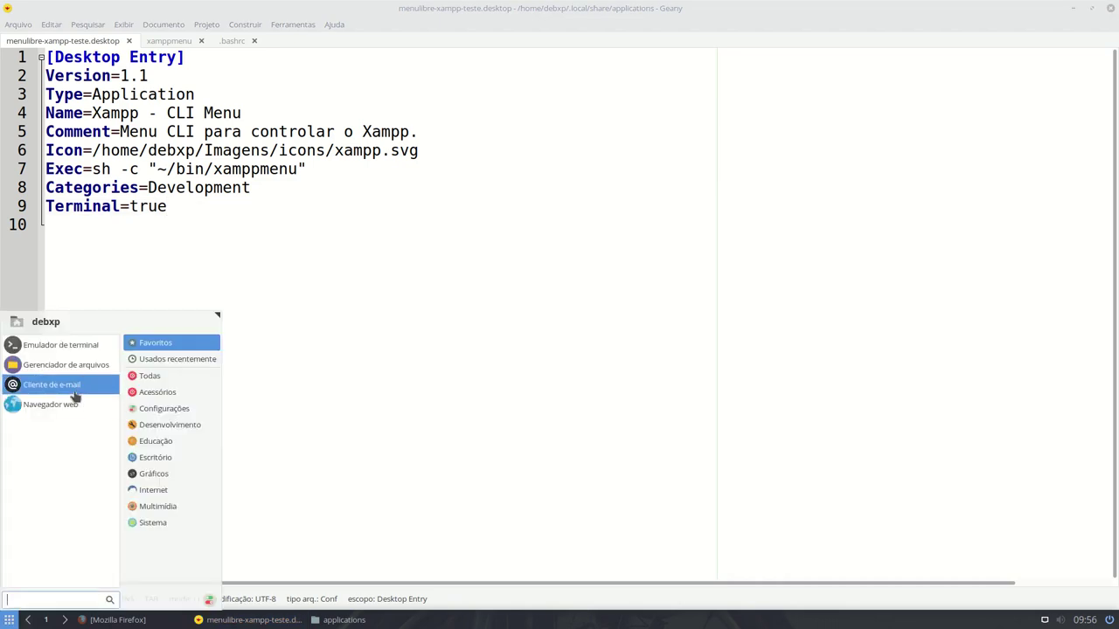
click(153, 425)
click(68, 387)
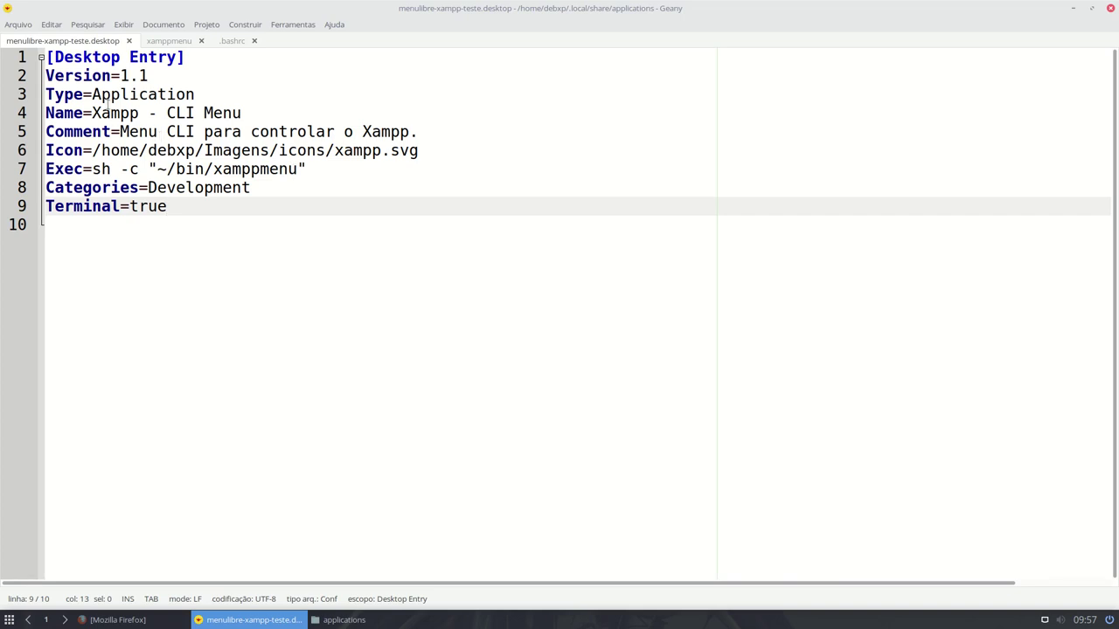
click(118, 620)
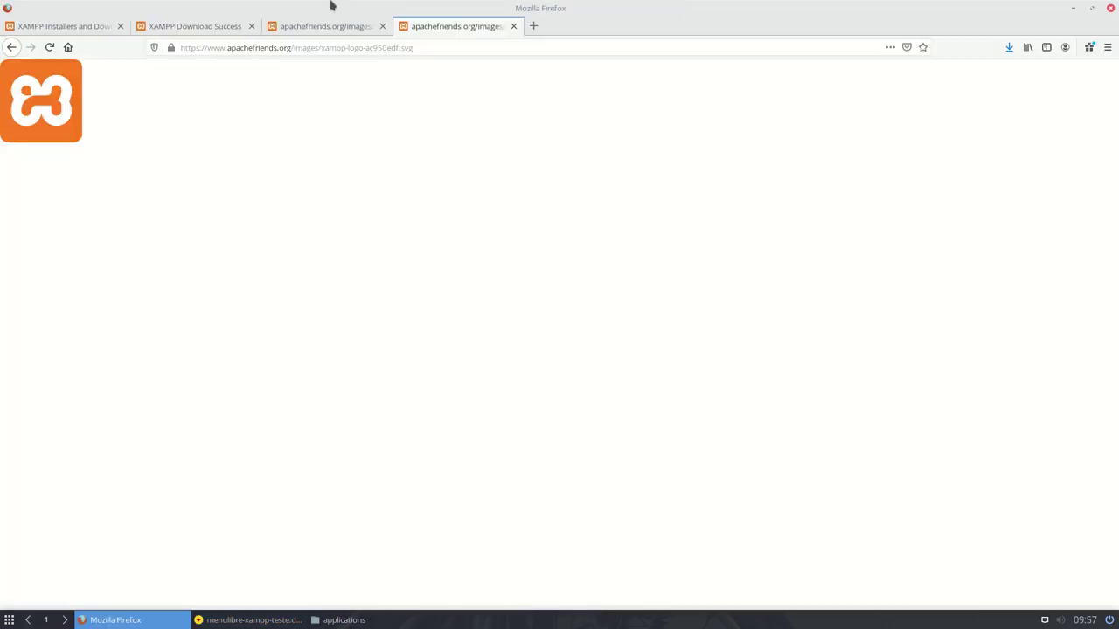
- Switch between the apachefriends tabs and go back to the Xampp CLI Menu gist
click(300, 22)
click(233, 25)
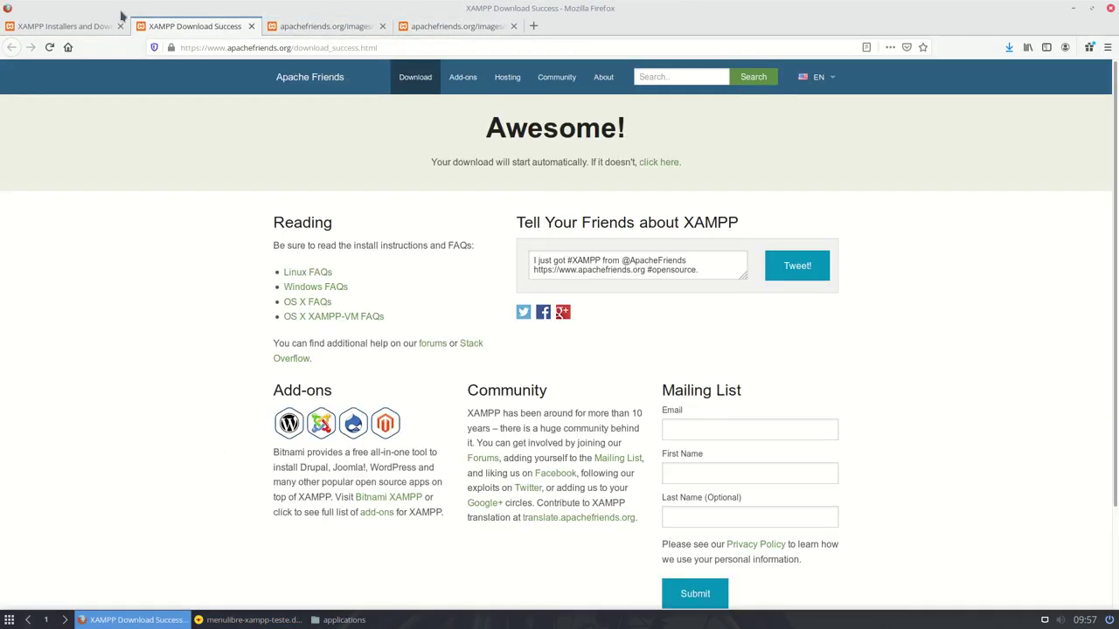
click(284, 27)
click(452, 31)
click(11, 47)
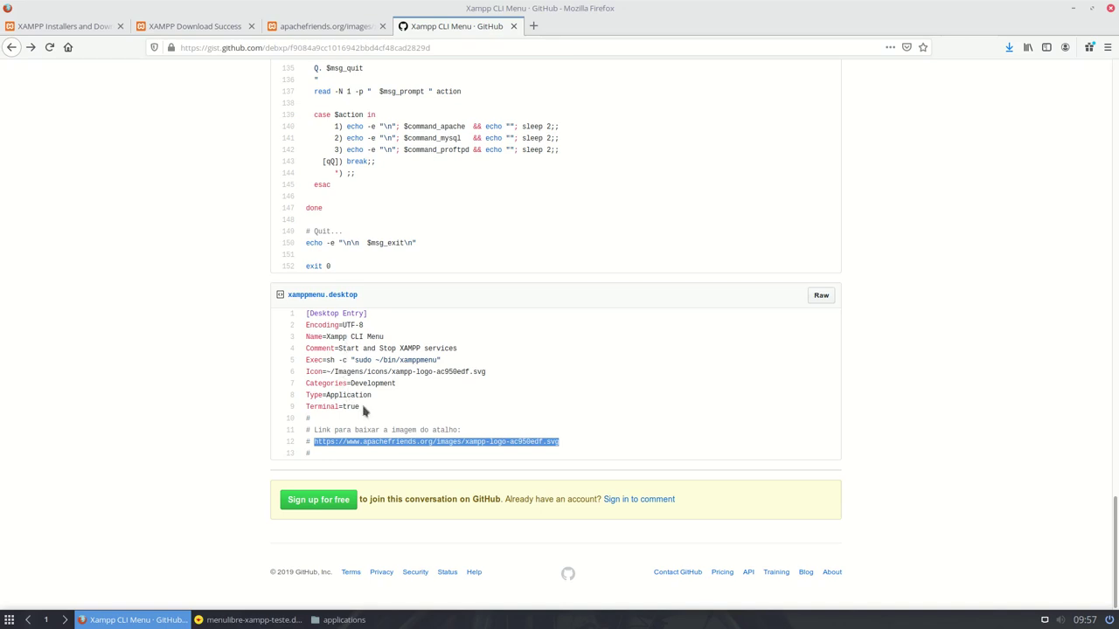
- Copy the gist's Type=Application and Terminal=true lines
drag(358, 408, 298, 396)
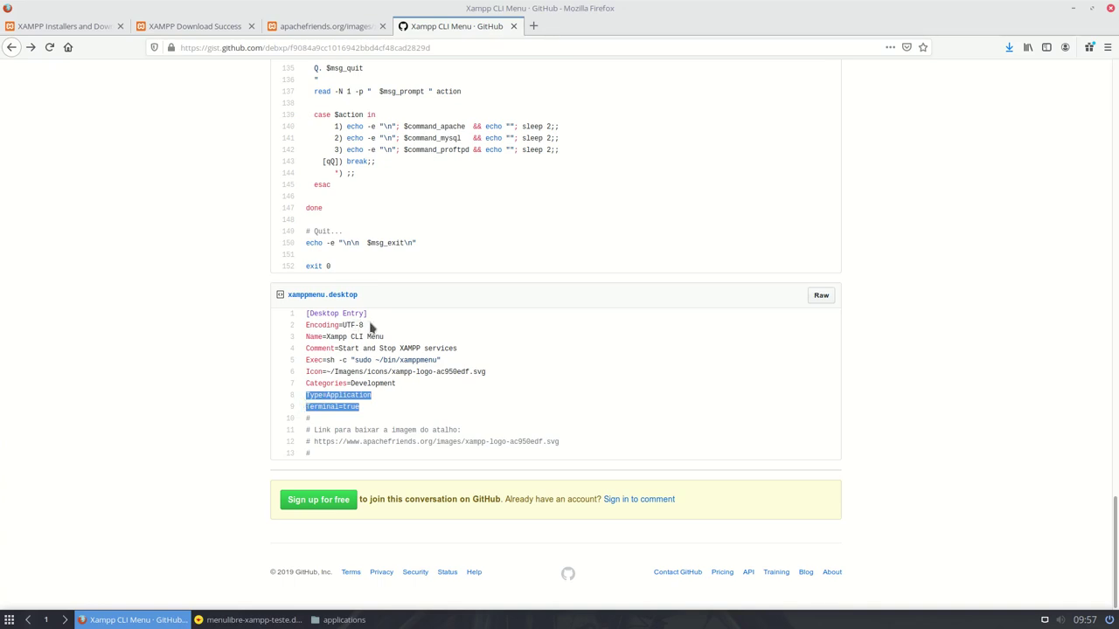
right_click(325, 397)
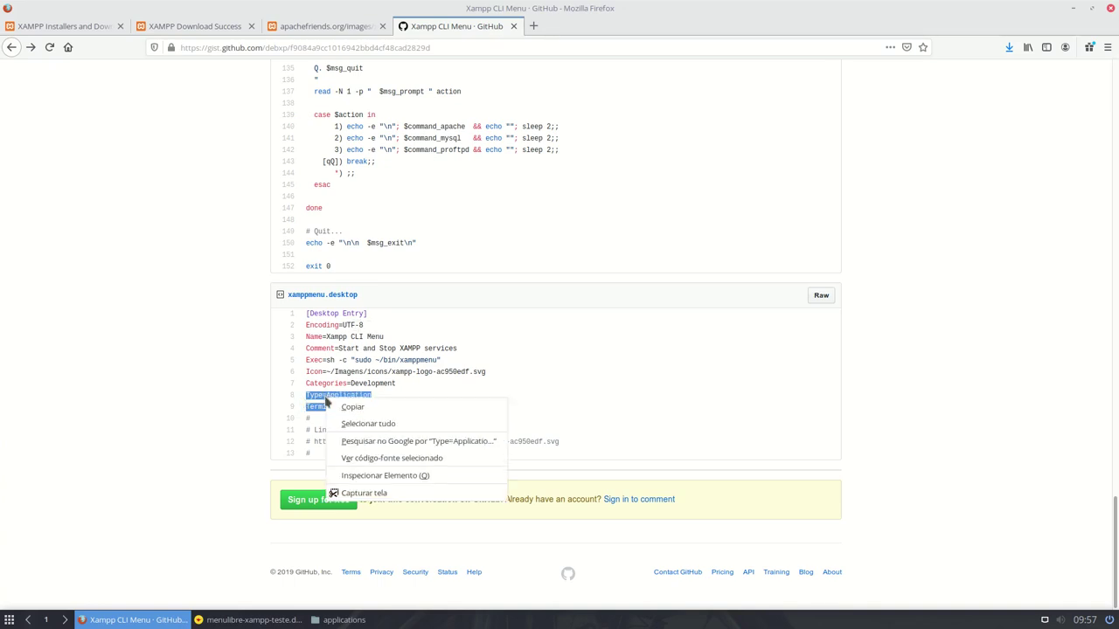
click(376, 407)
click(249, 619)
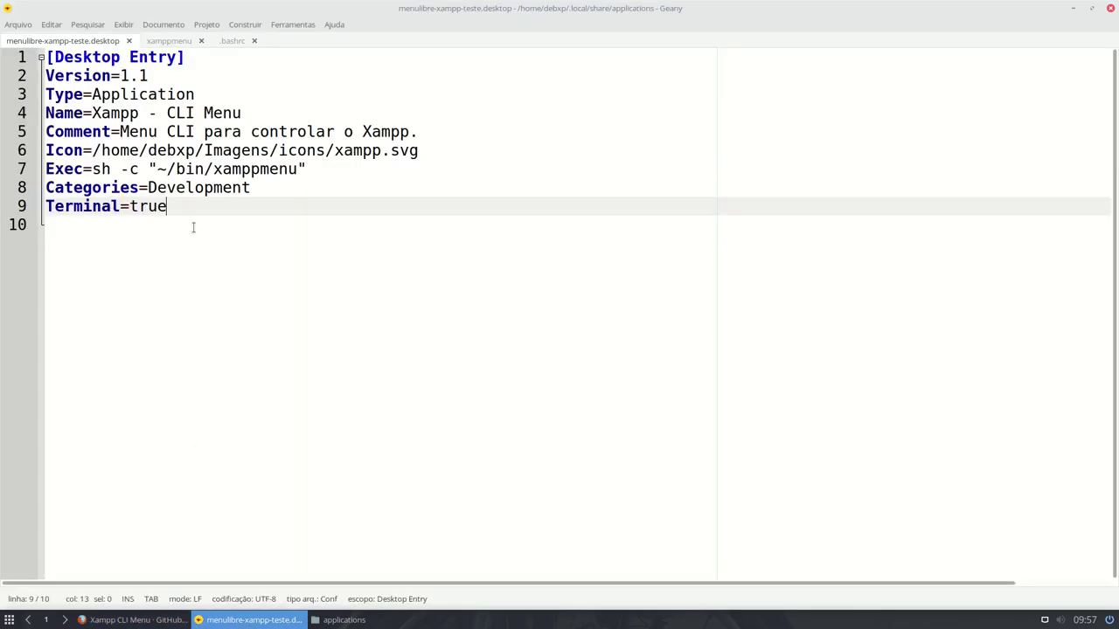
- Paste Type=Application and Terminal=true over the Terminal line, adjust Exec, and save
drag(166, 206, 38, 206)
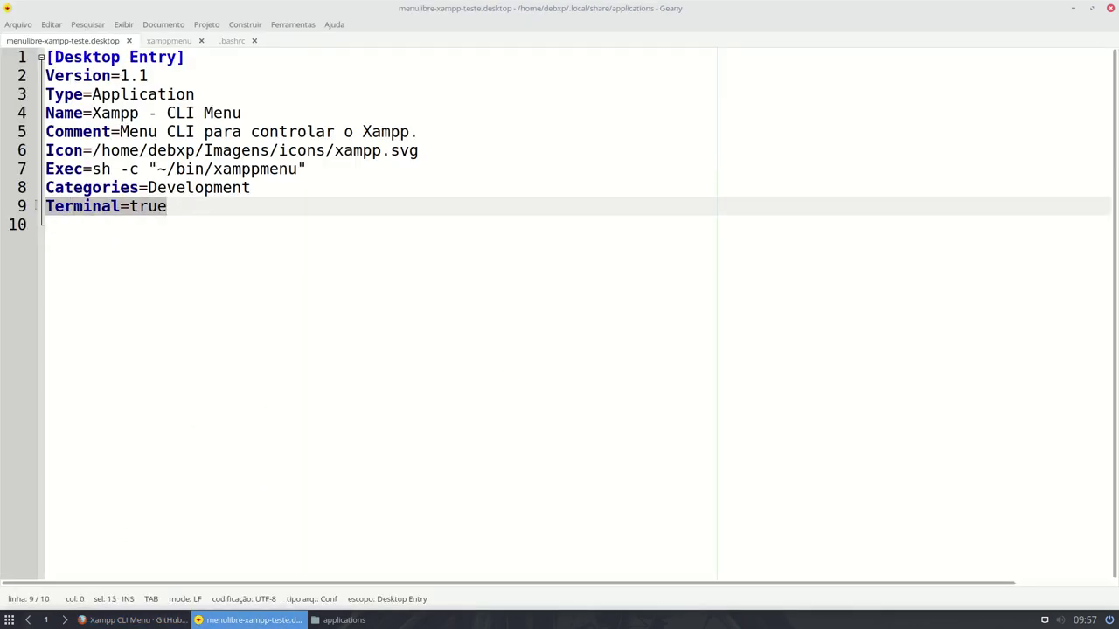
key(ctrl+v)
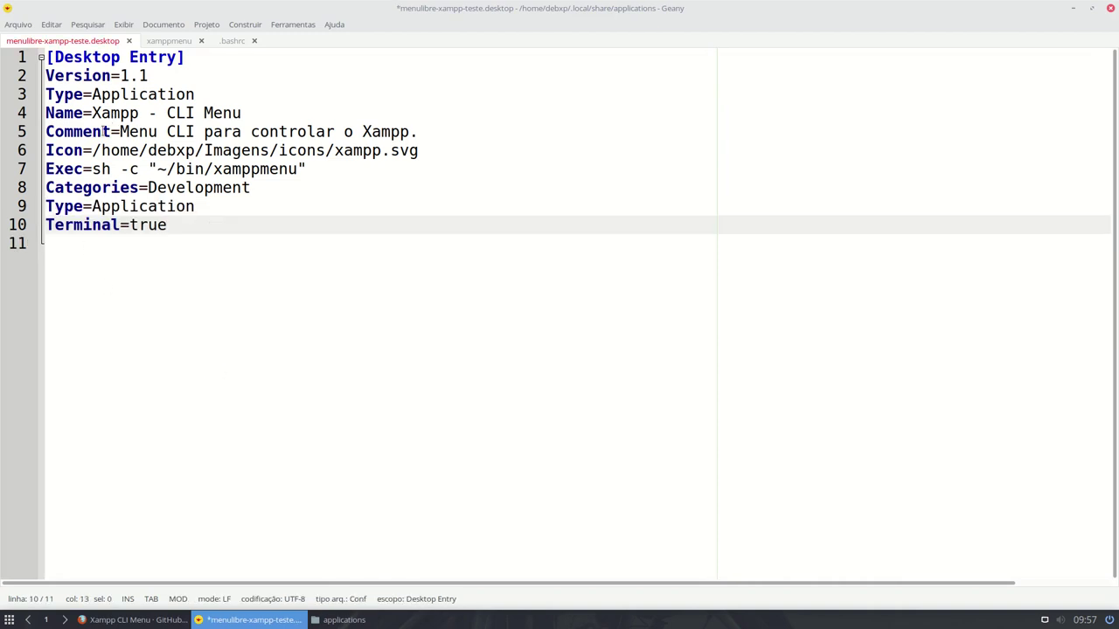
click(136, 170)
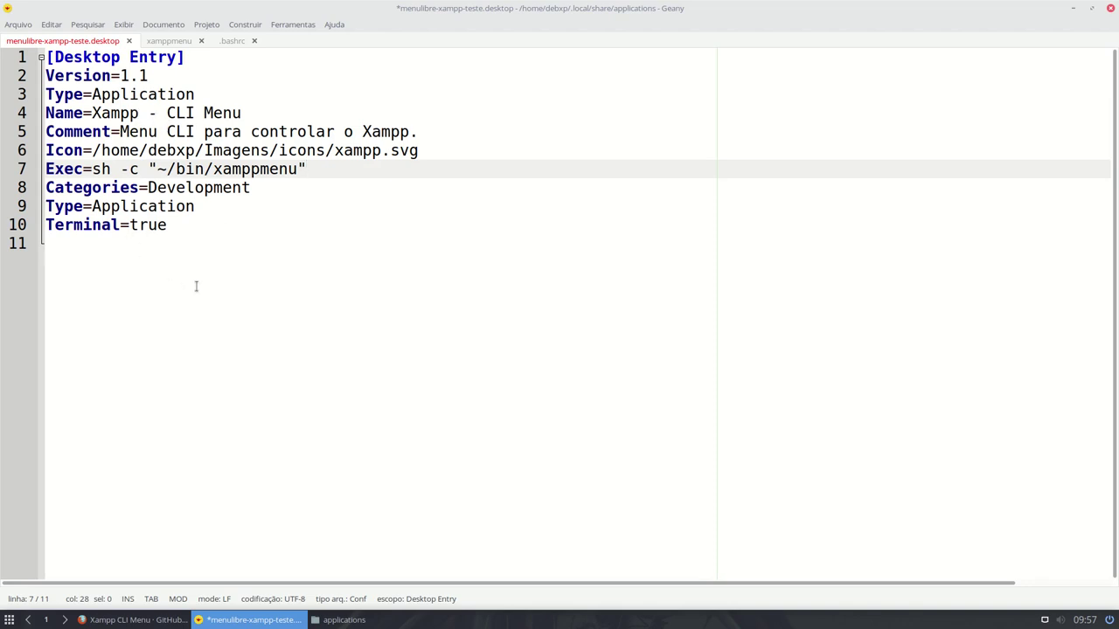
key(ctrl+s)
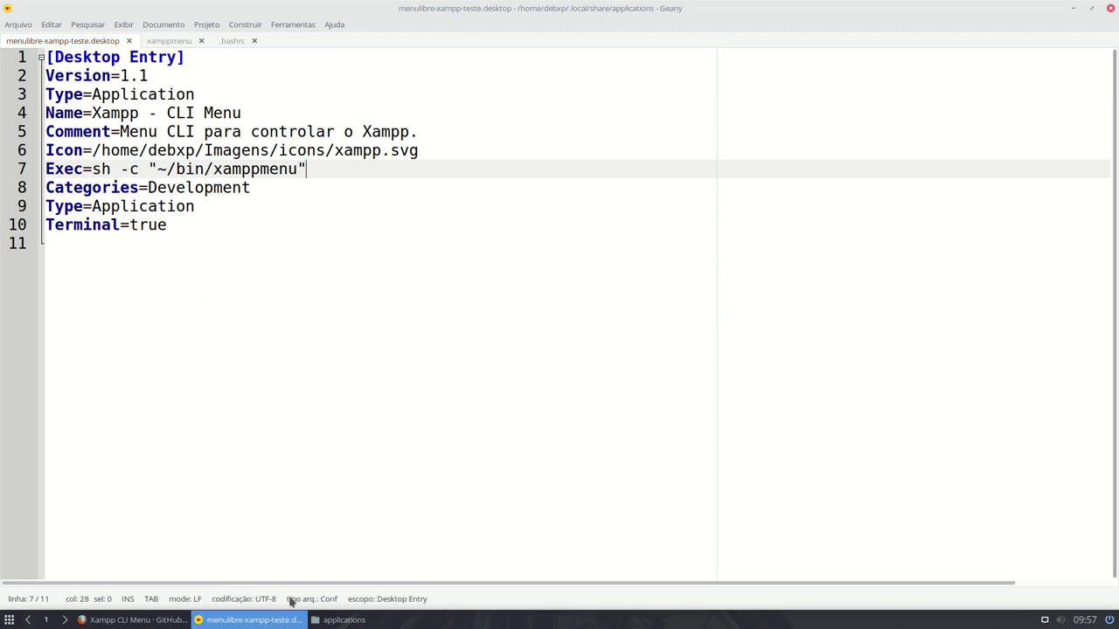
- Check the Xampp - CLI Menu launcher among the development apps
click(339, 620)
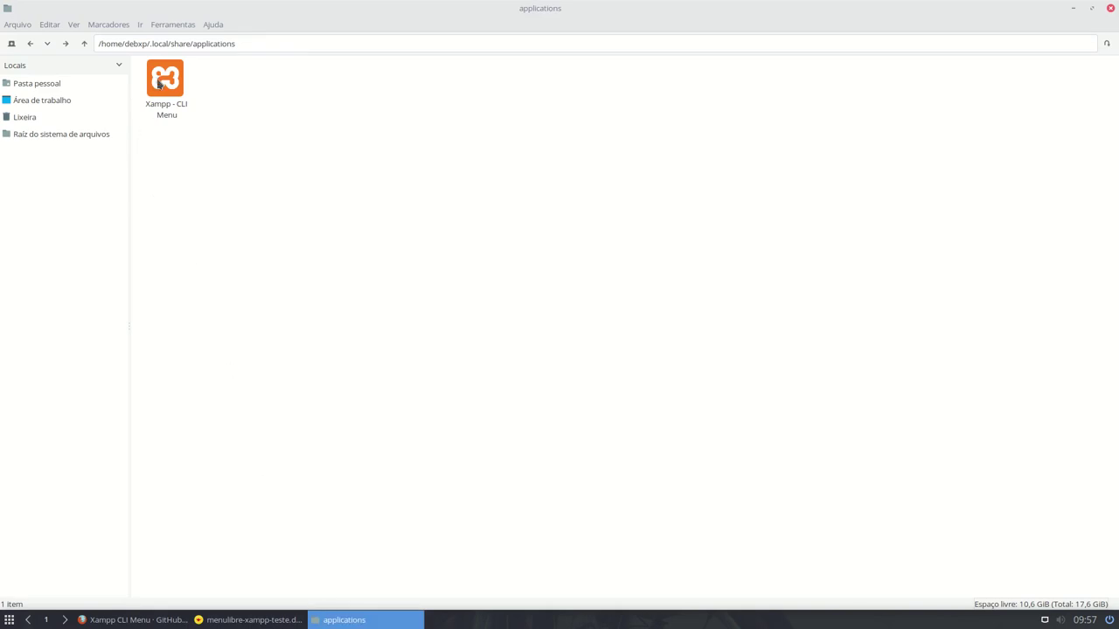
click(8, 619)
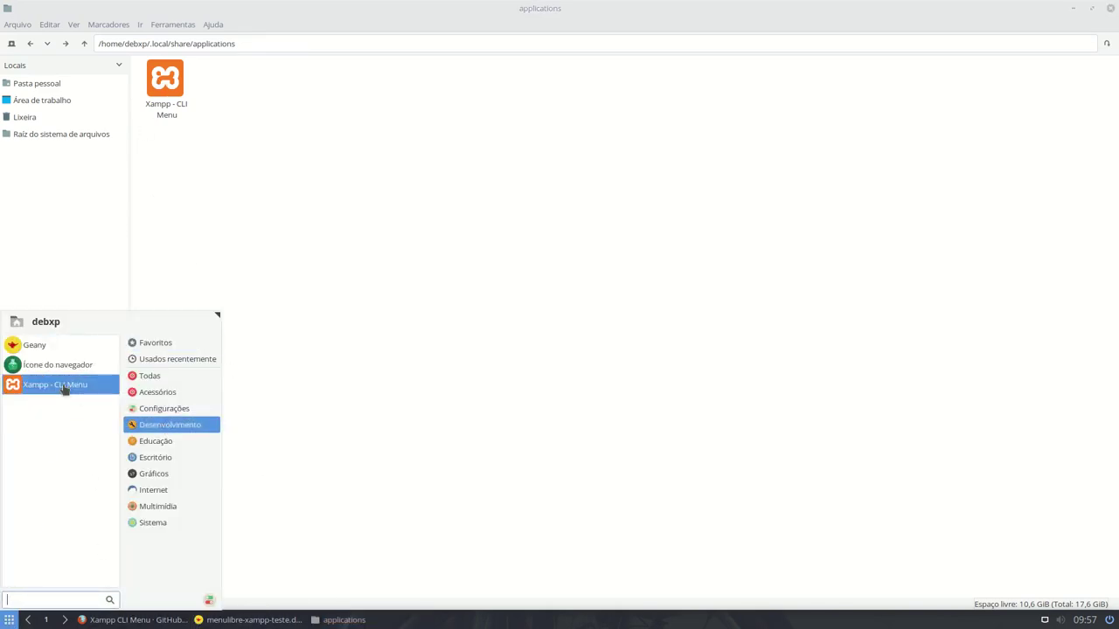
click(64, 390)
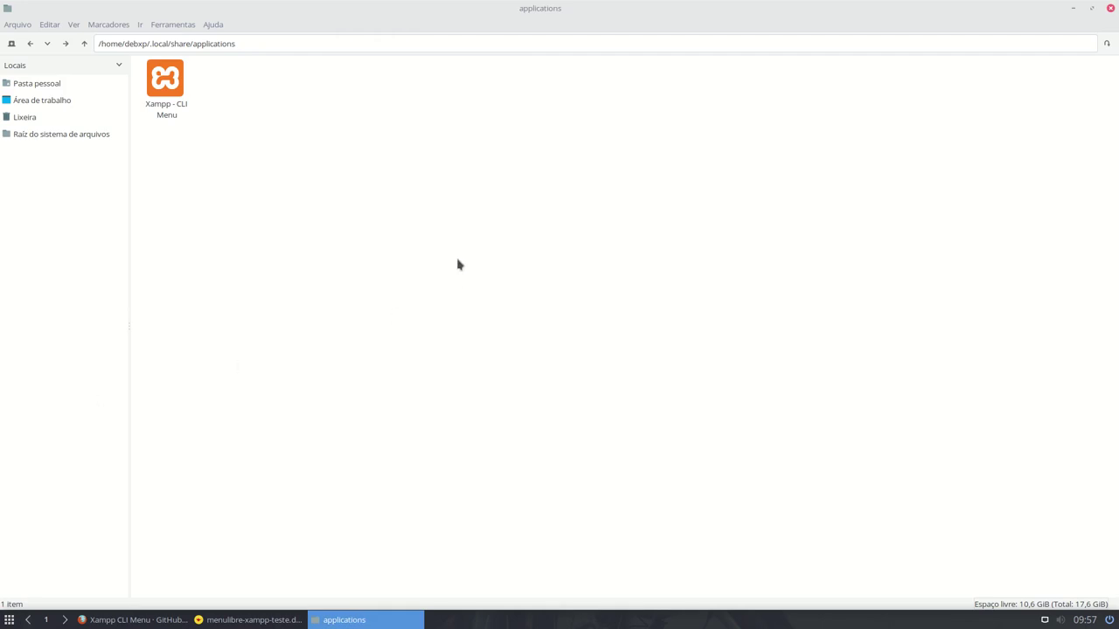
click(211, 623)
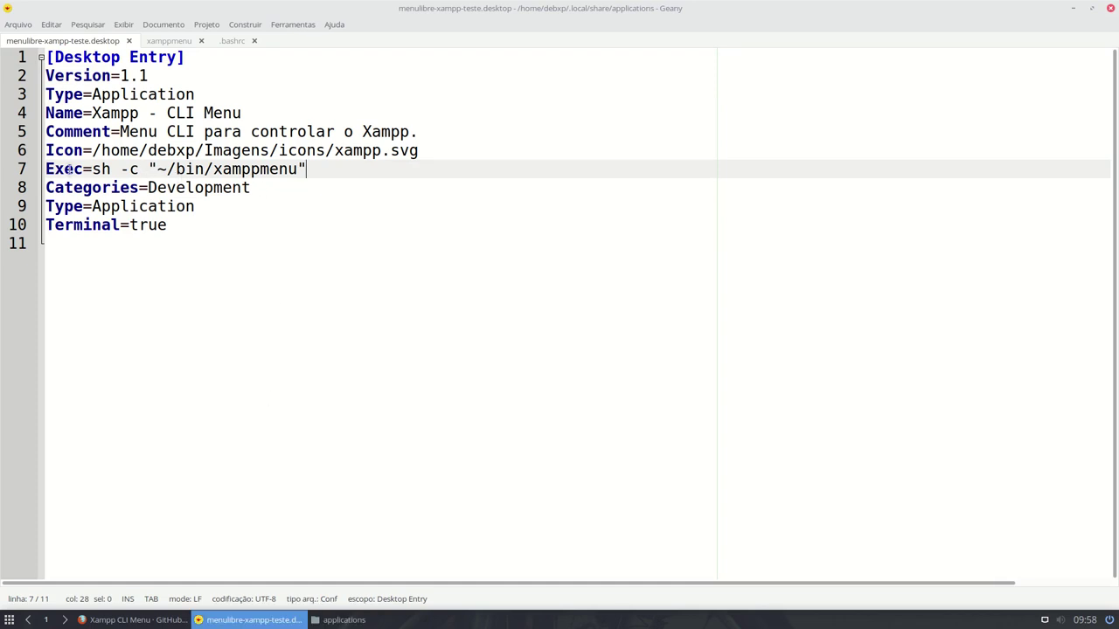
- Insert 'sudo' before ~/bin/xamppmenu on line 7 and compare with the gist's Exec line
click(161, 166)
text(sudo)
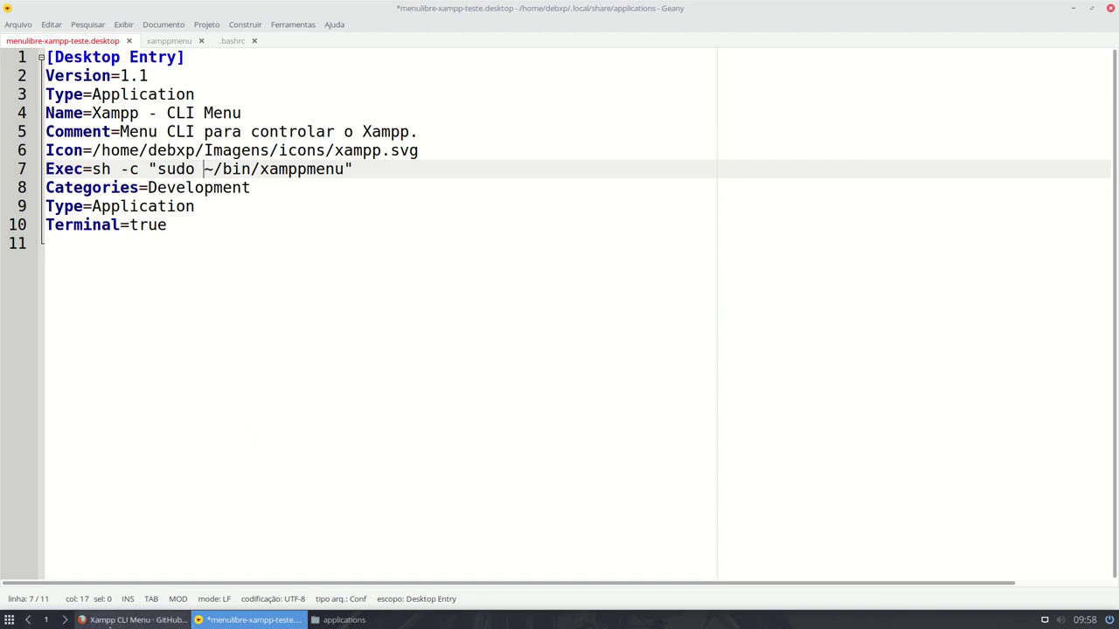
click(131, 619)
click(361, 369)
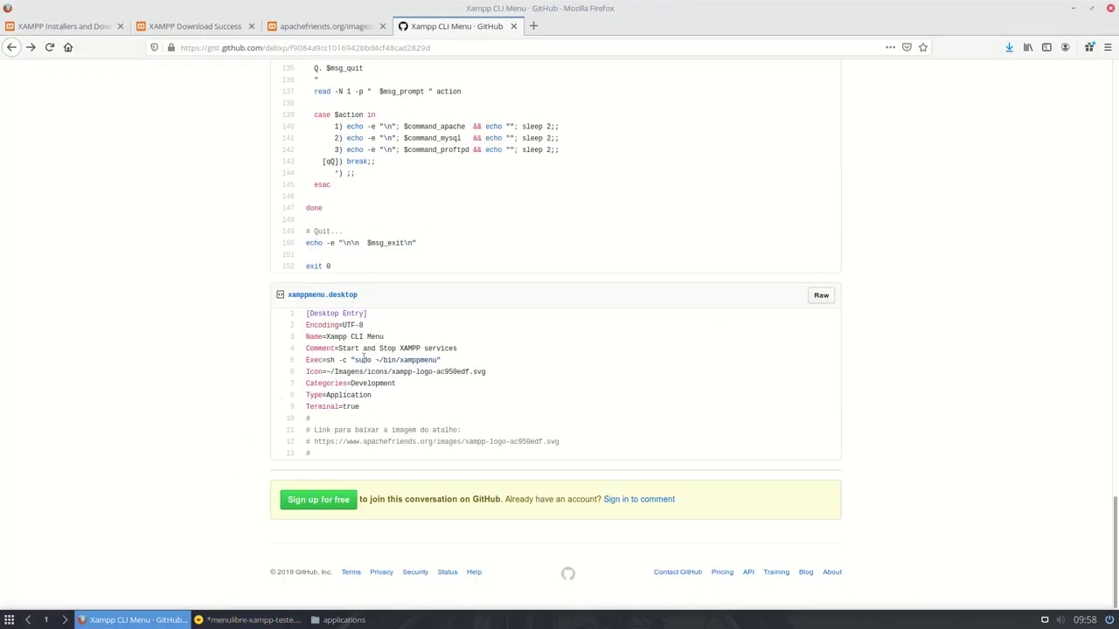
drag(352, 360, 451, 368)
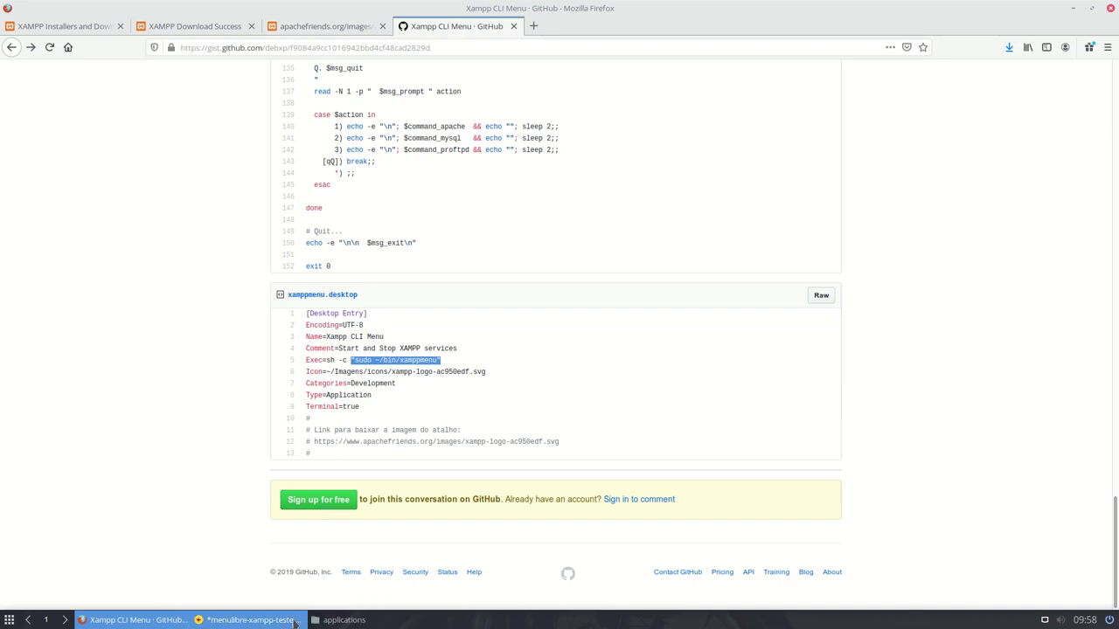
- Save the updated menulibre-xampp-teste.desktop entry
click(288, 621)
click(369, 288)
key(ctrl+s)
click(9, 621)
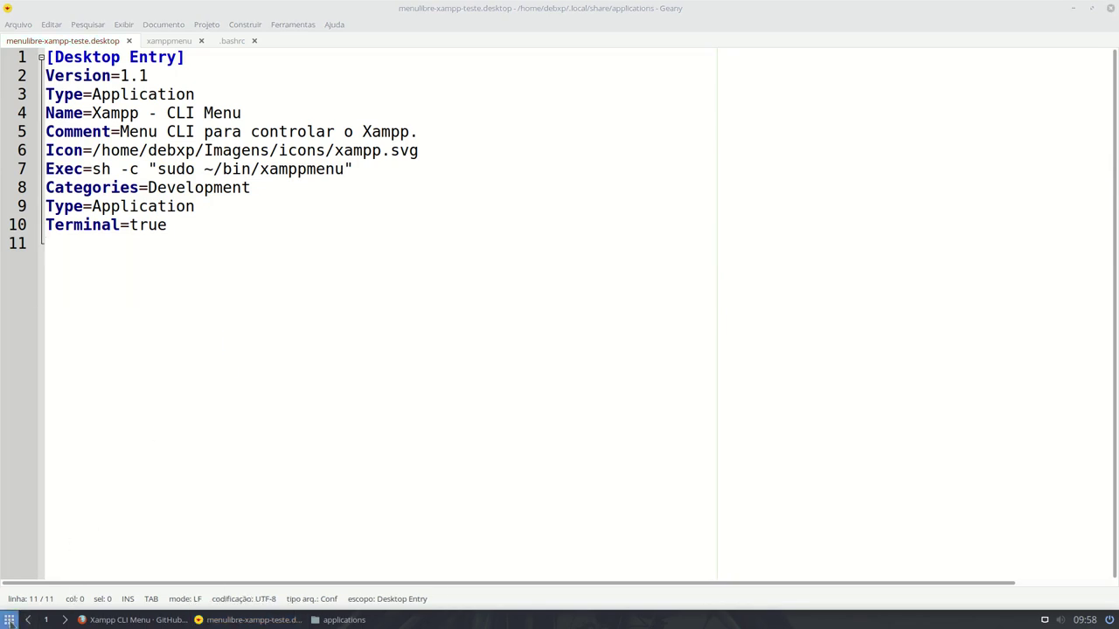
- Launch Xampp - CLI Menu, authenticate with sudo, and quit with q
click(184, 428)
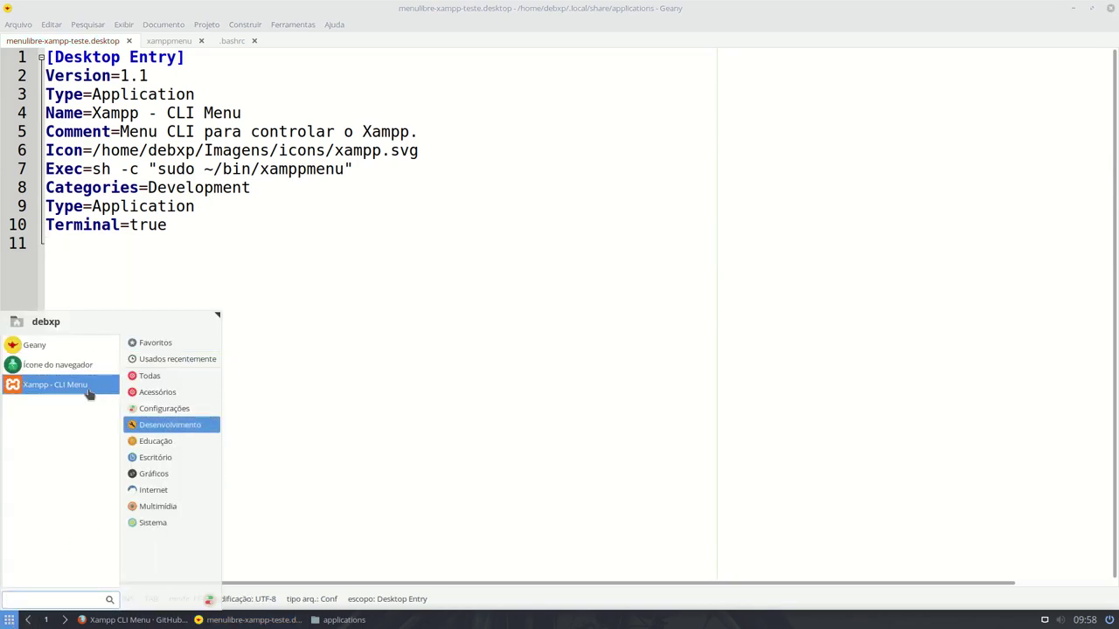
click(87, 393)
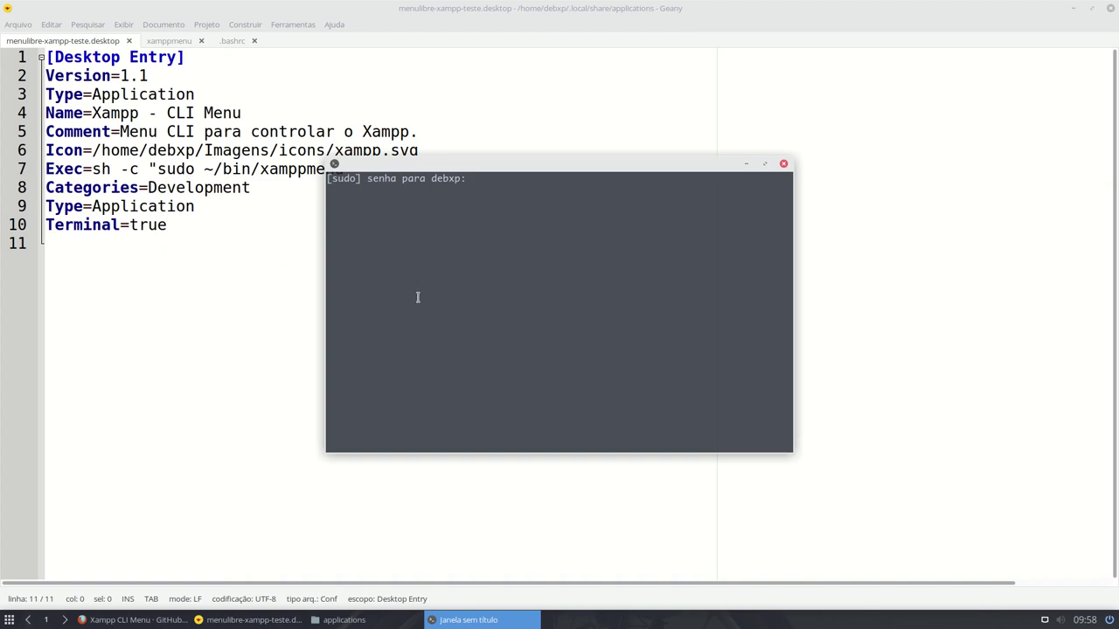
key(Return)
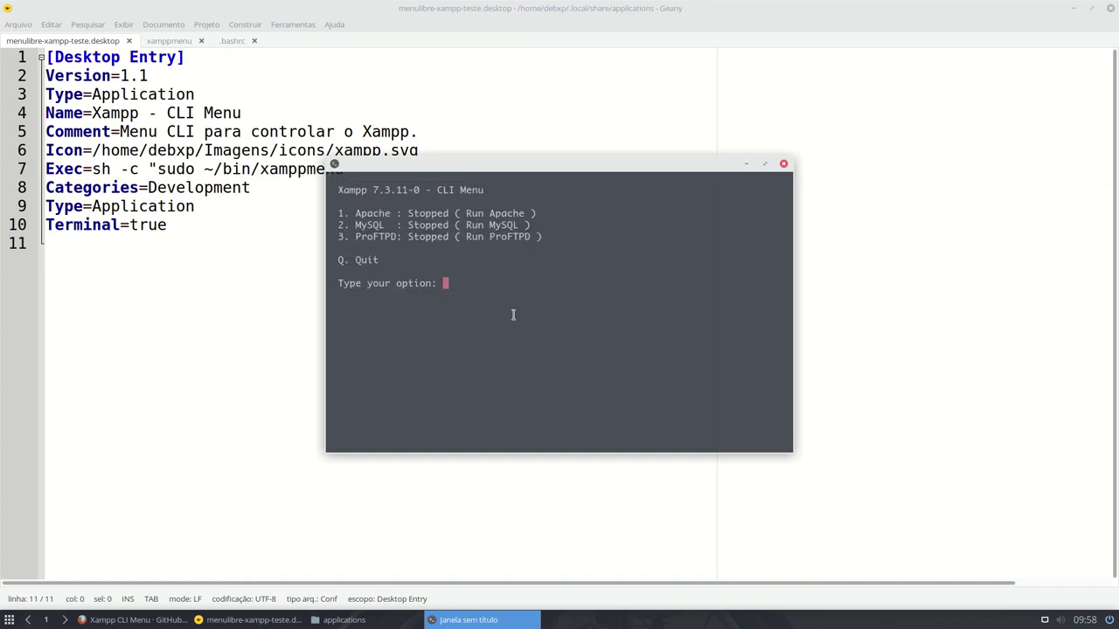
text(q)
key(Return)
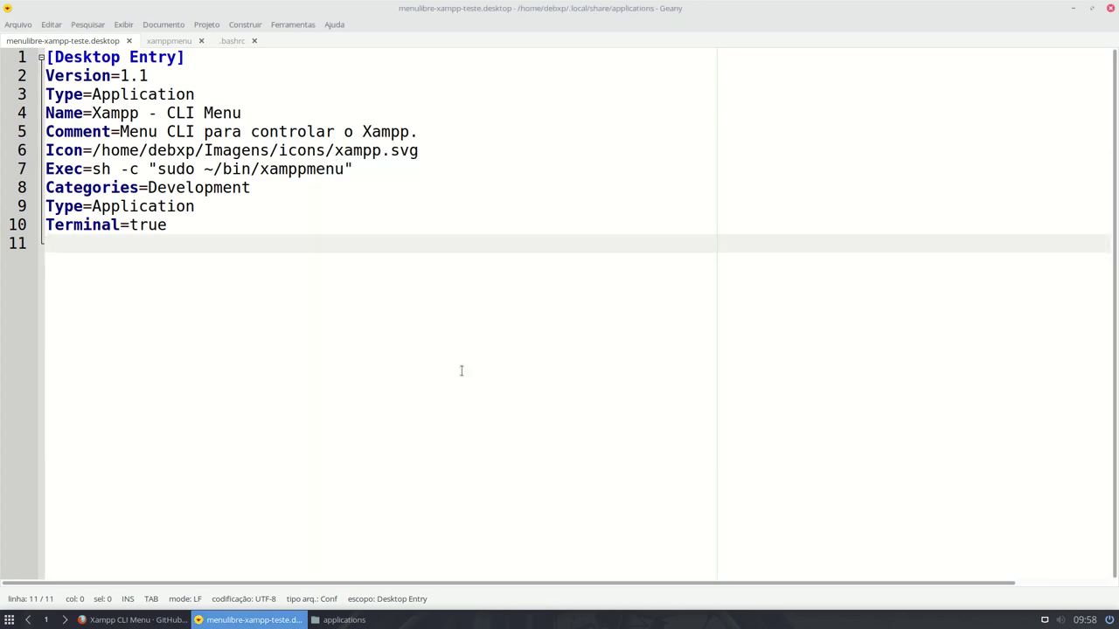
- Relaunch Xampp - CLI Menu, start Apache with option 1, quit, and return to Firefox
click(9, 619)
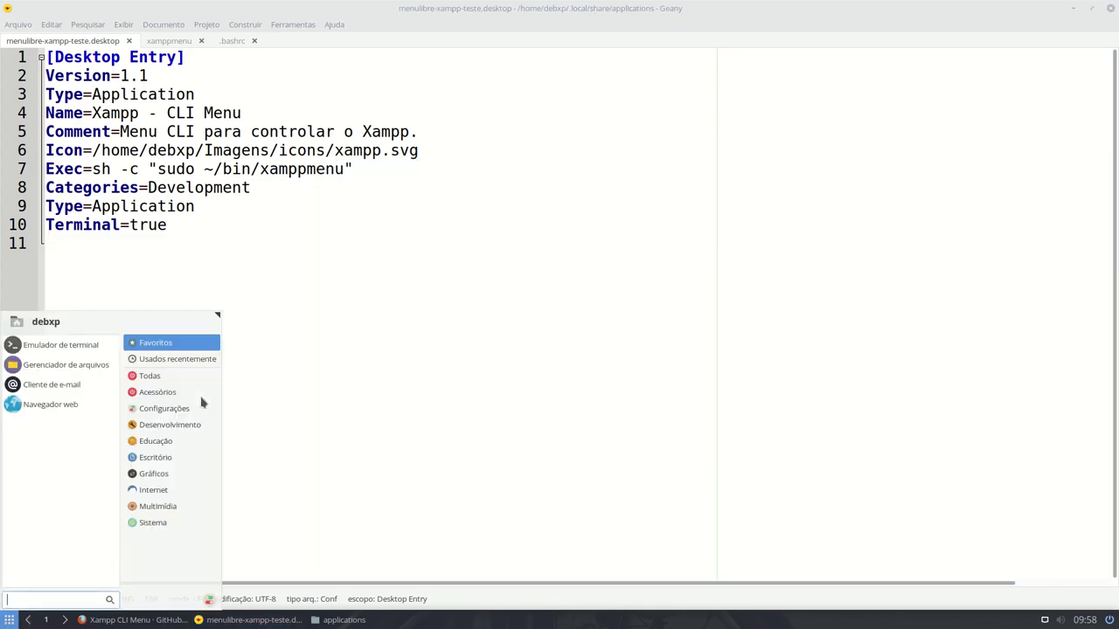
click(148, 425)
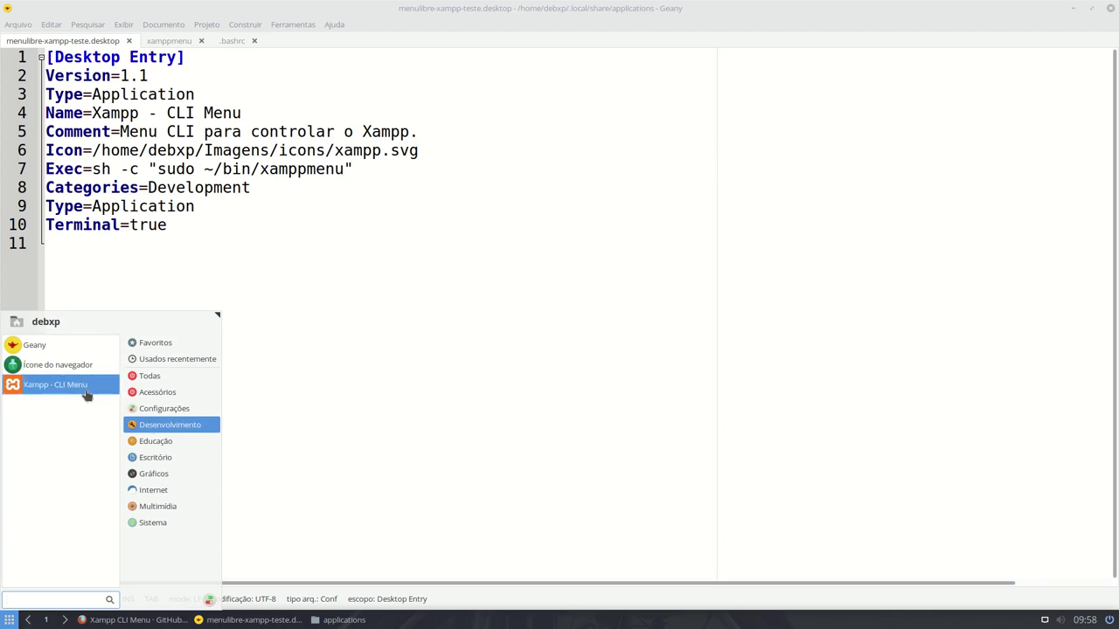
click(81, 390)
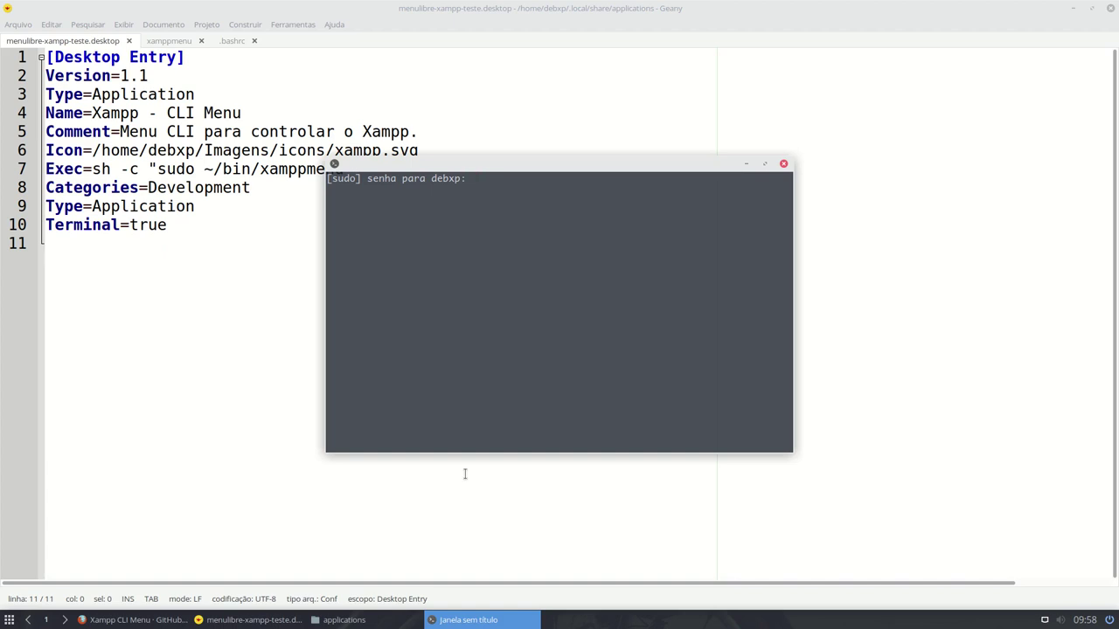
key(Return)
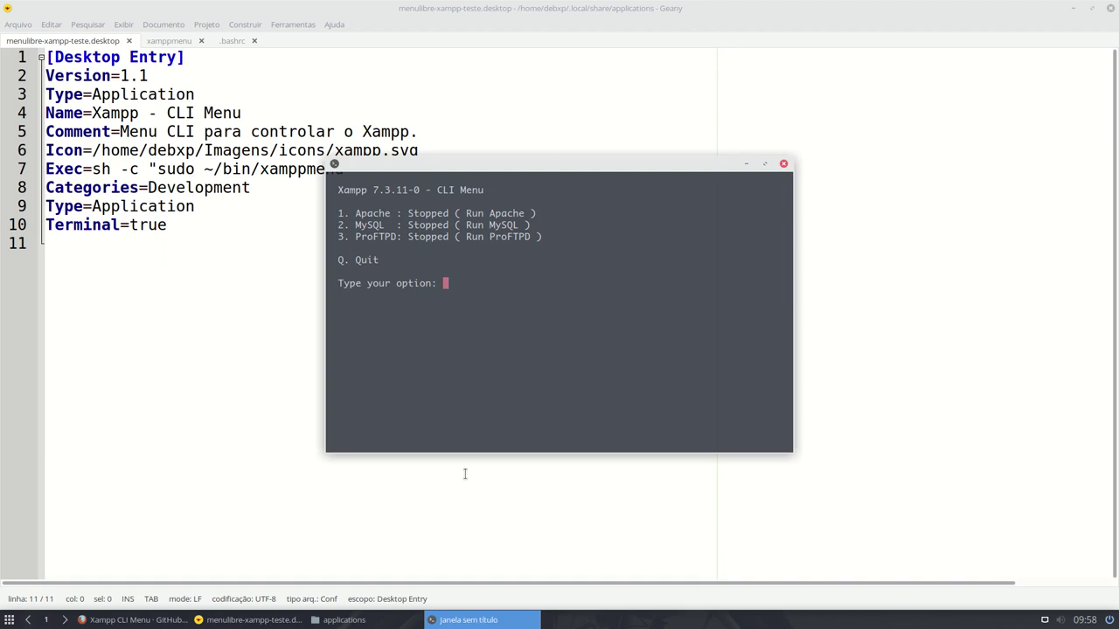
text(1)
key(Return)
text(q)
key(Return)
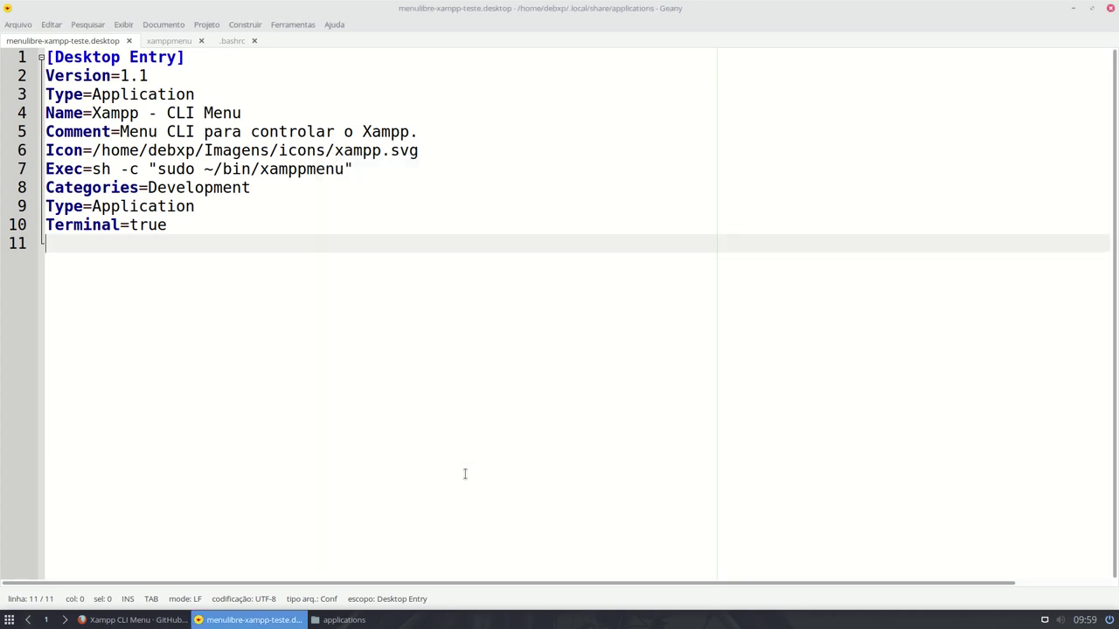
click(131, 619)
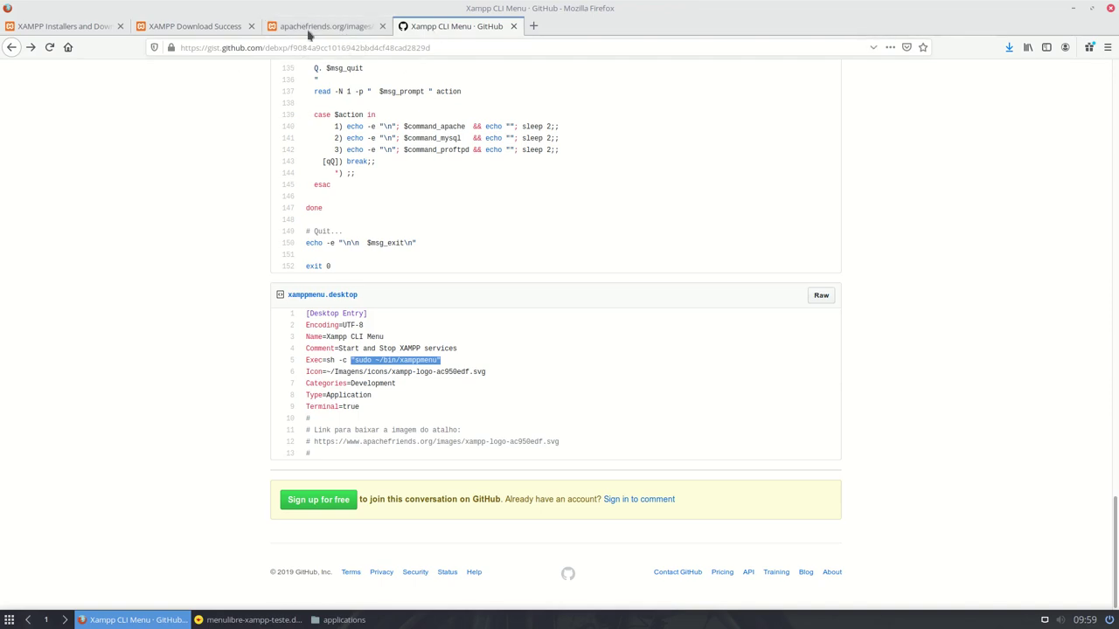
click(310, 30)
- Close the leftover XAMPP logo, Download Success and installers tabs in Firefox
click(381, 27)
click(201, 29)
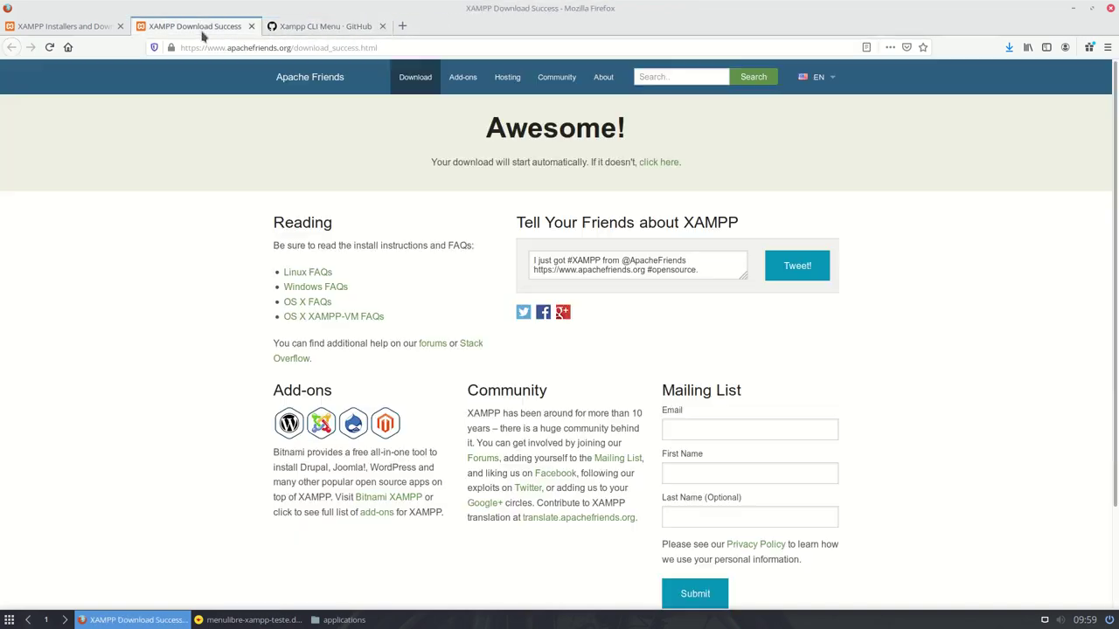
click(251, 27)
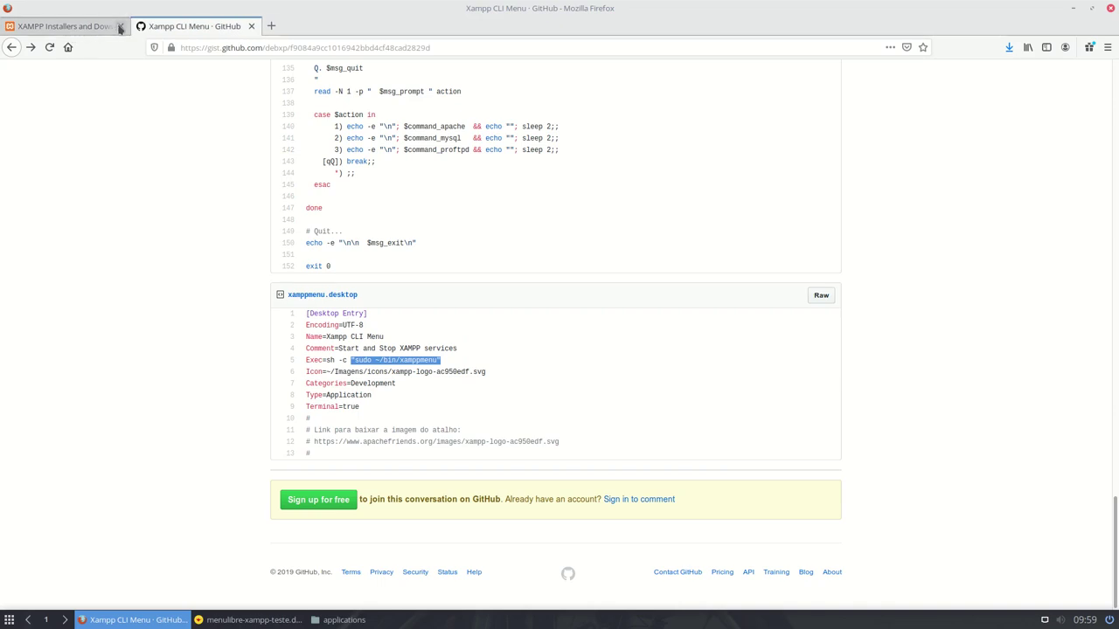
click(114, 27)
- Load localhost in a new tab to show the Welcome to XAMPP dashboard
click(139, 27)
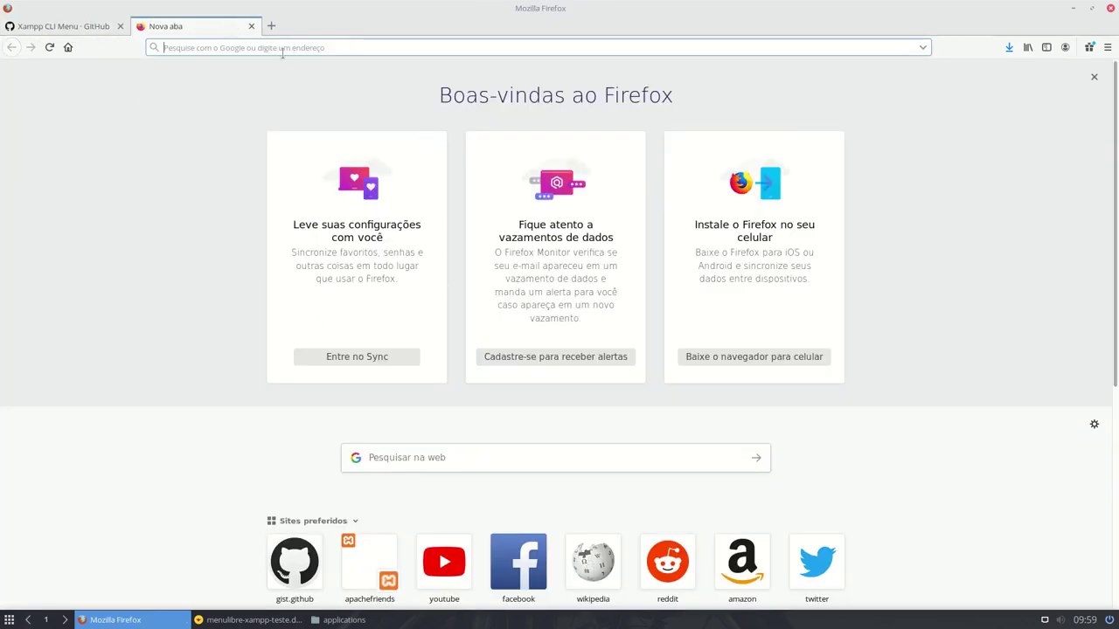
text(loca)
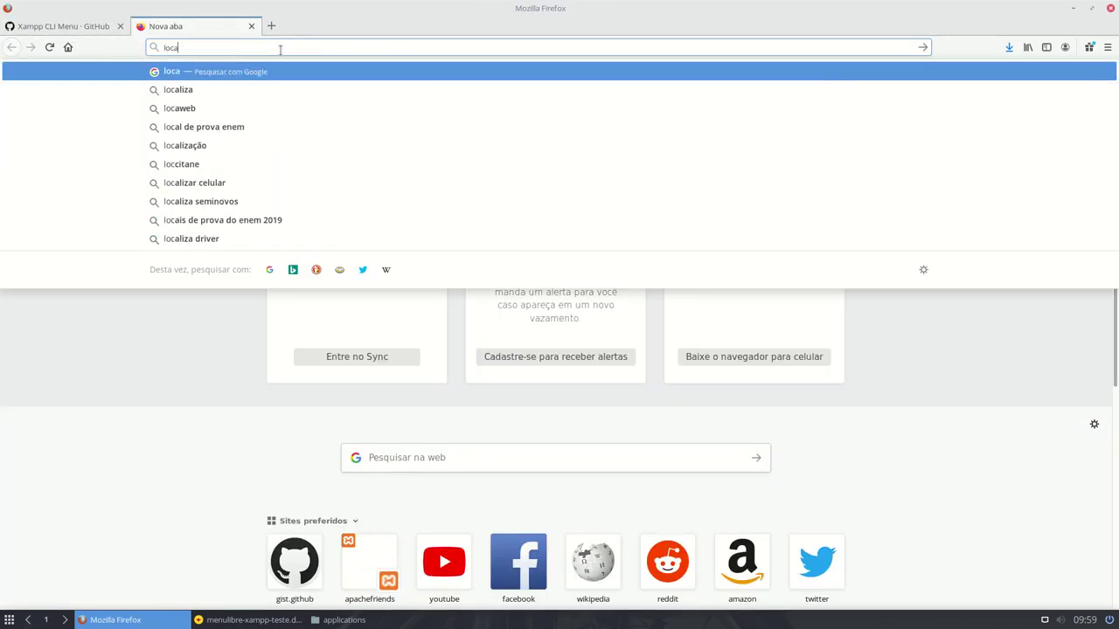
text(lhost)
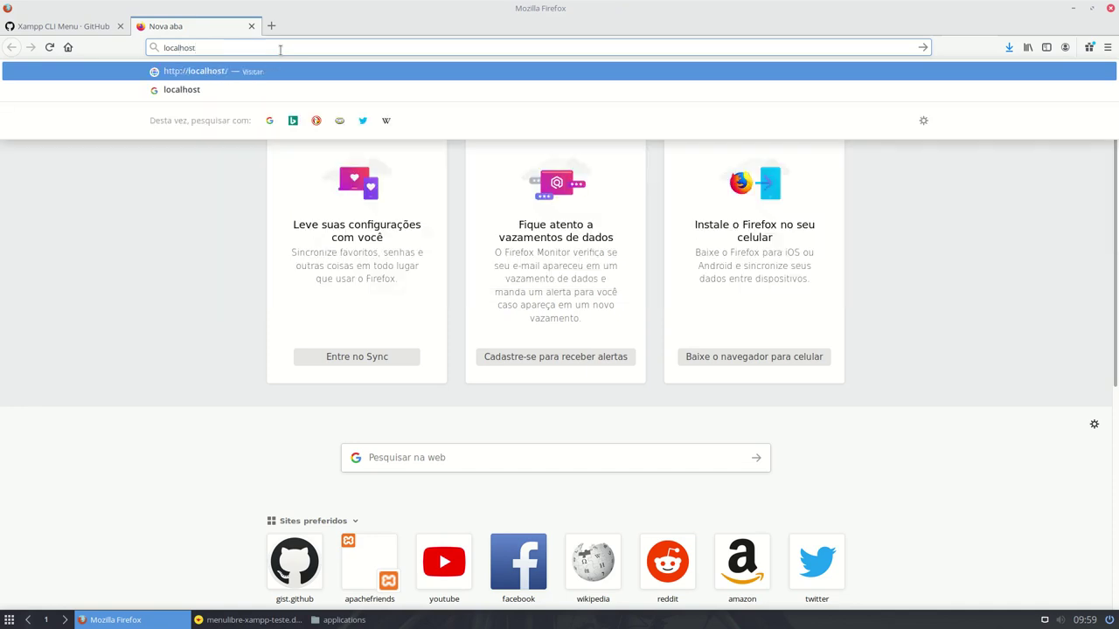
key(Return)
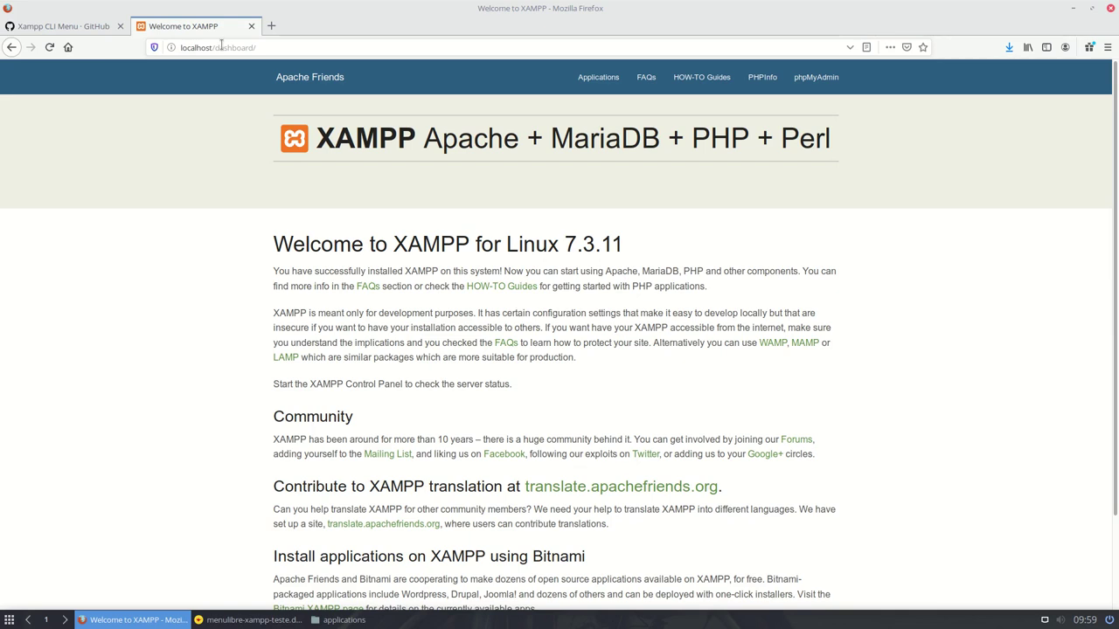
click(390, 623)
- Browse from the file system root through opt and lampp into /opt/lampp/htdocs
click(55, 137)
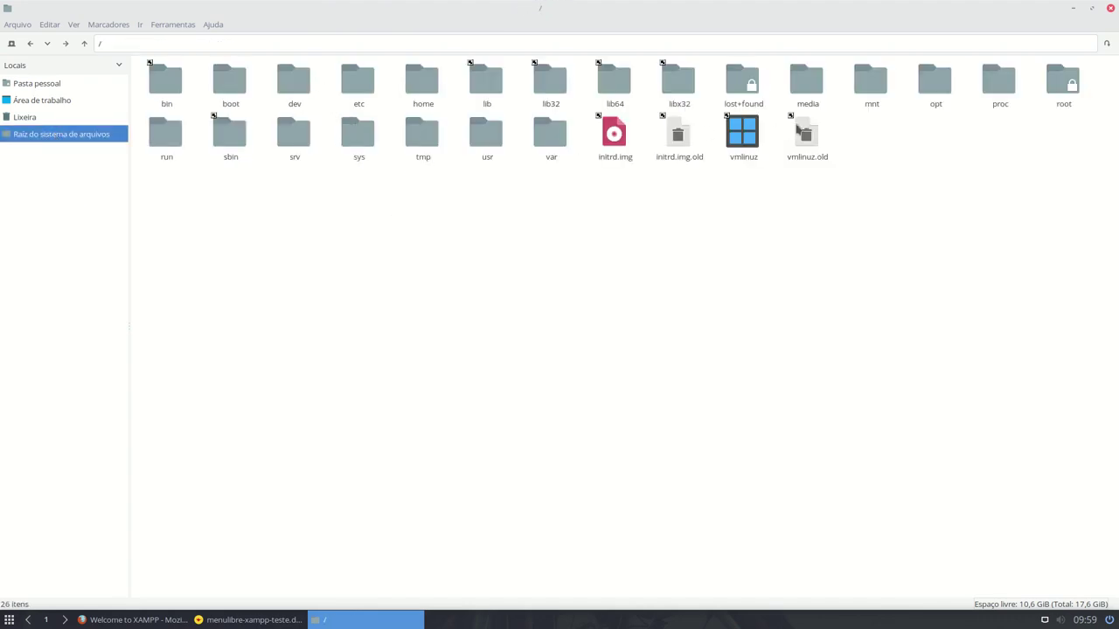
double_click(933, 92)
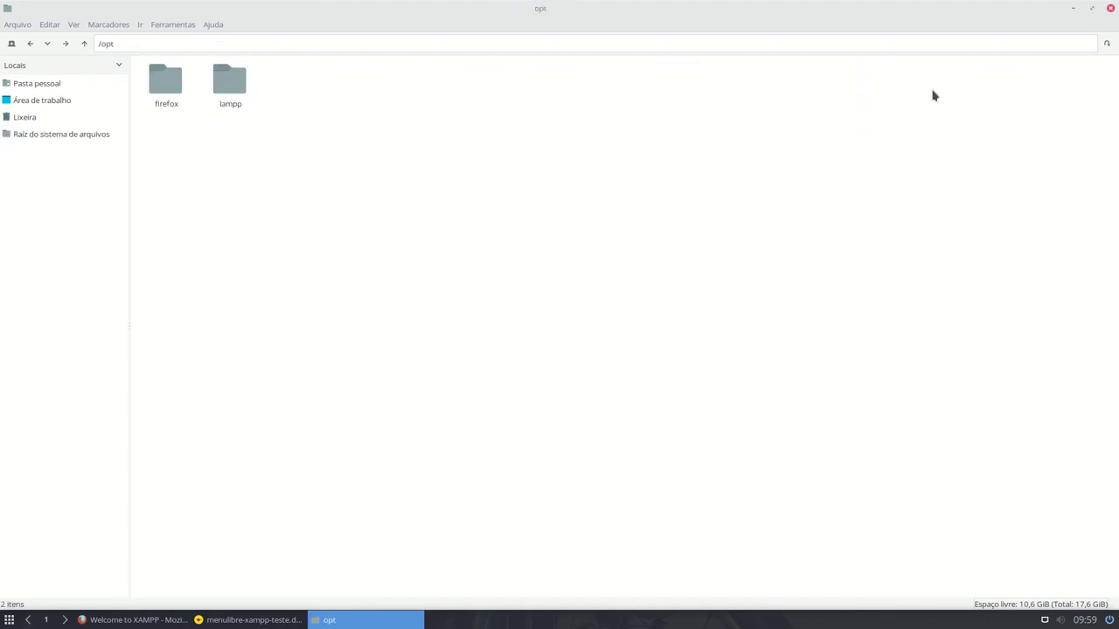
double_click(228, 93)
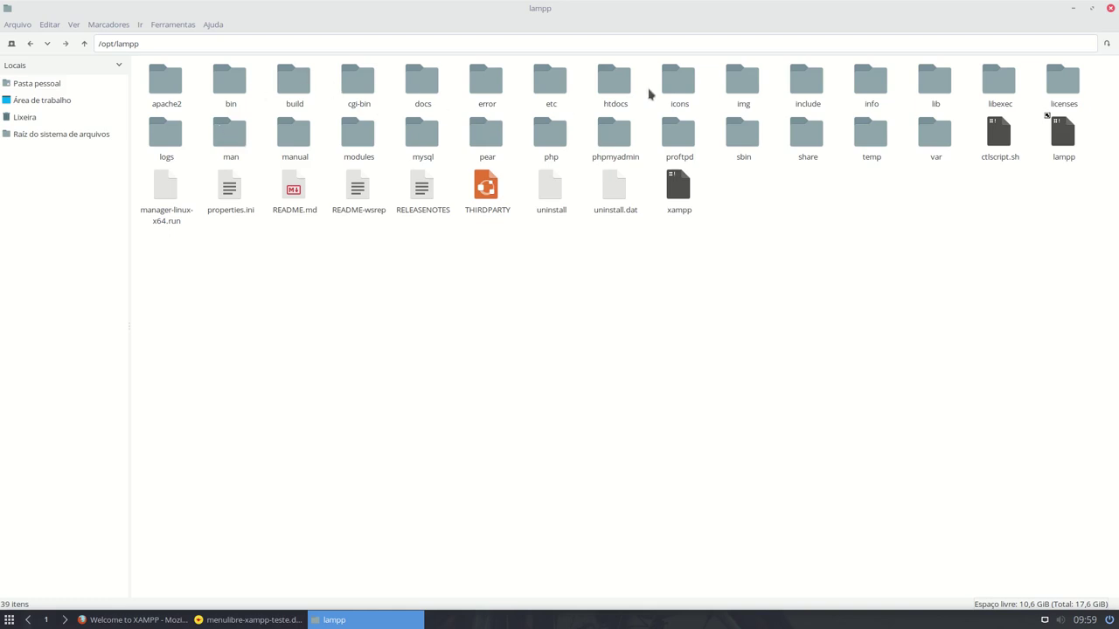
click(617, 84)
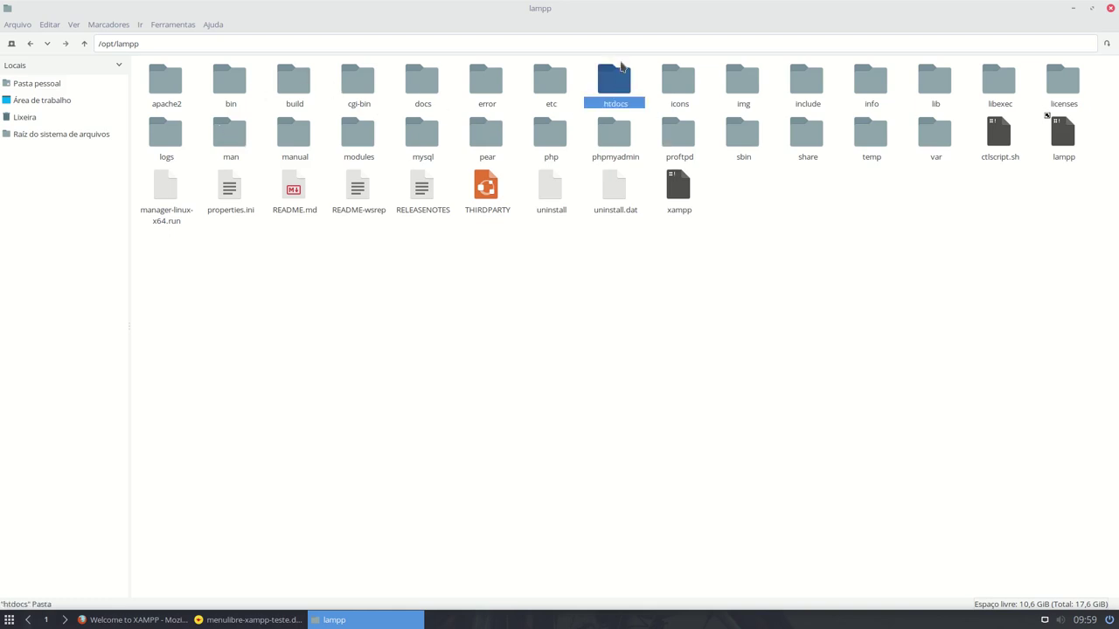
scroll(640, 236, up, 1)
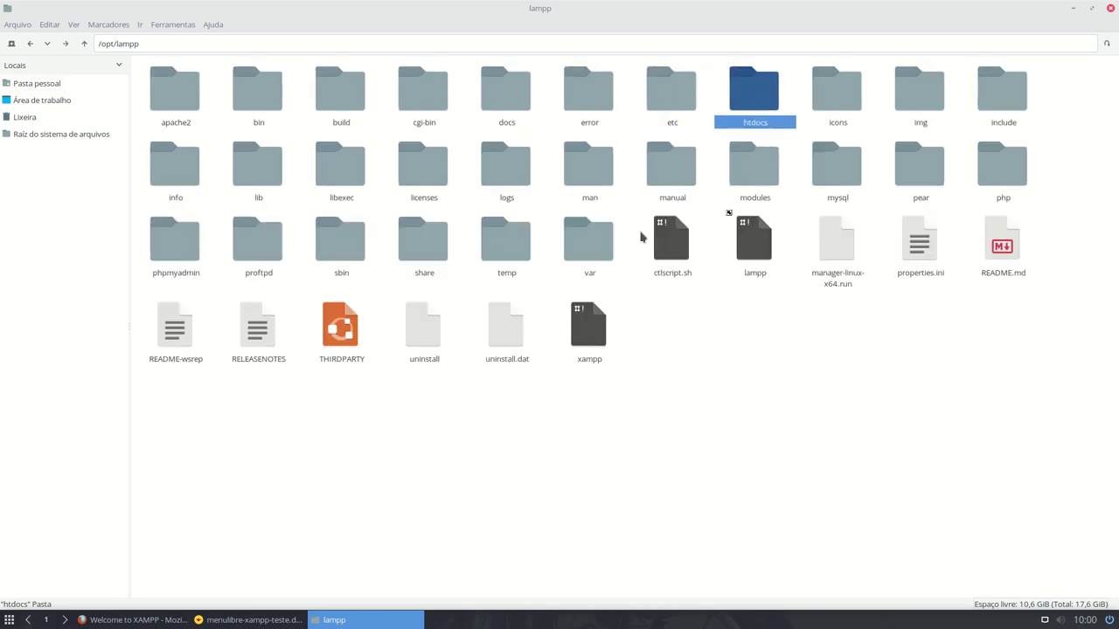
double_click(738, 96)
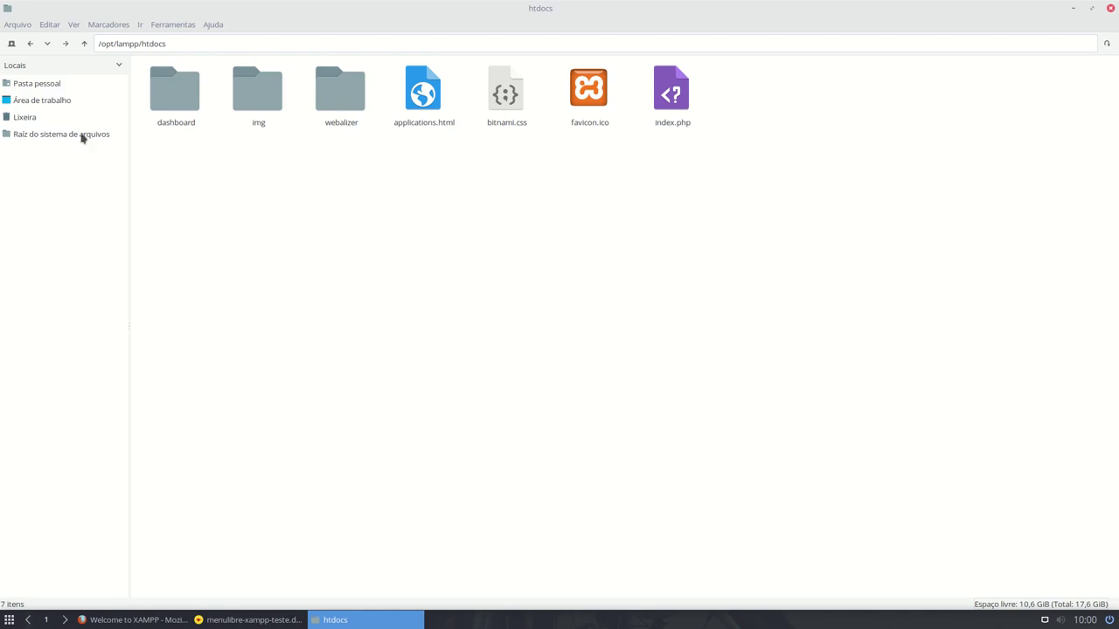
click(42, 88)
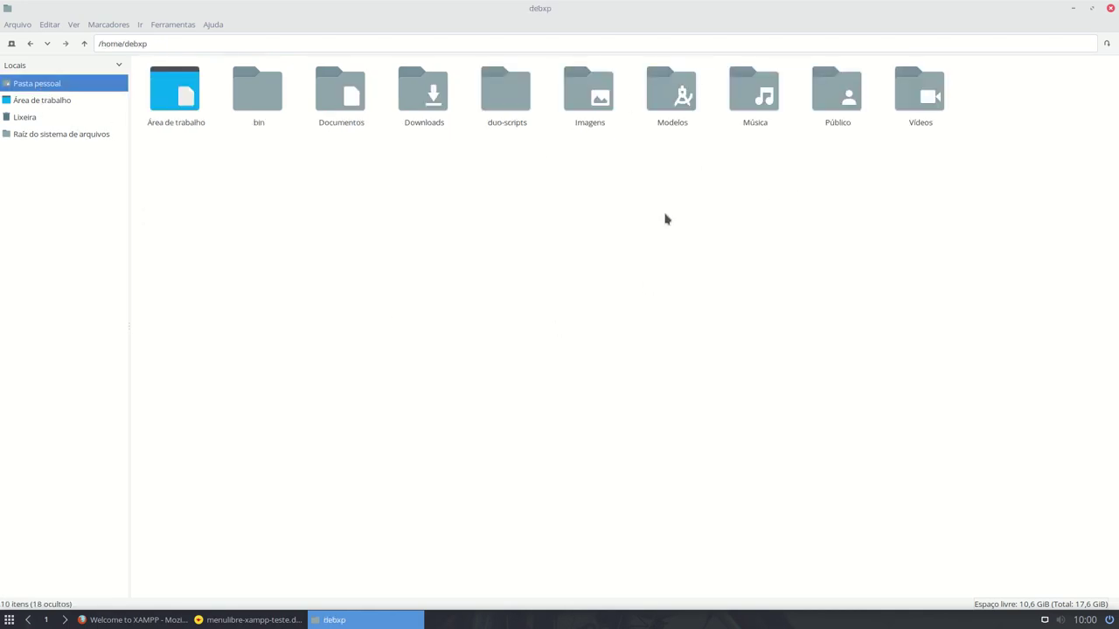
- Create a new folder named public_html in /home/debxp
right_click(499, 236)
mouse_move(587, 242)
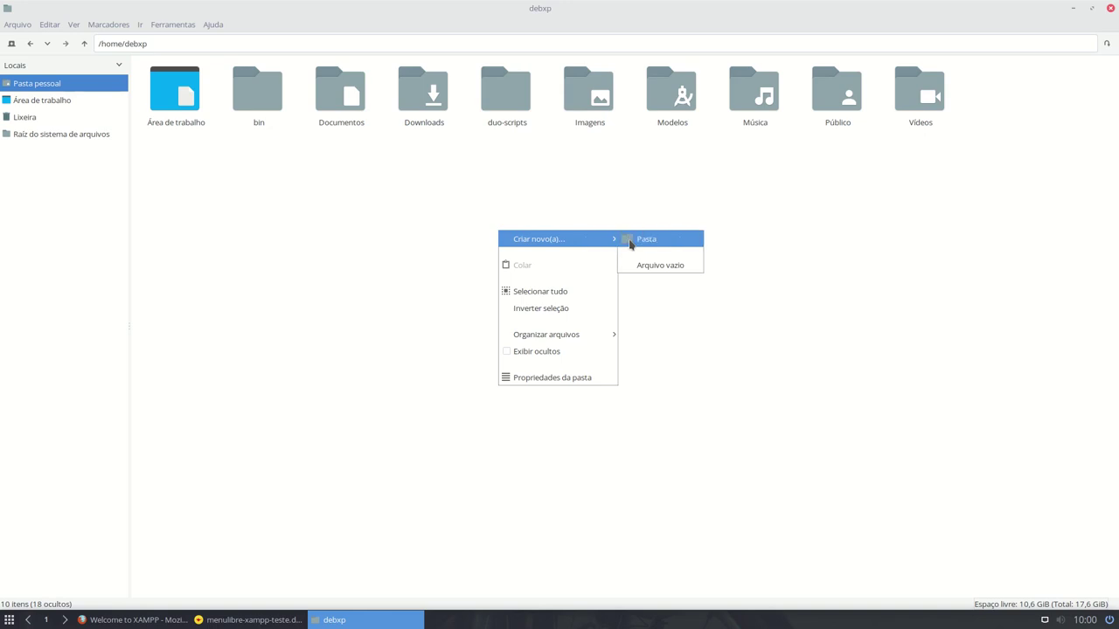
click(629, 242)
text(pu)
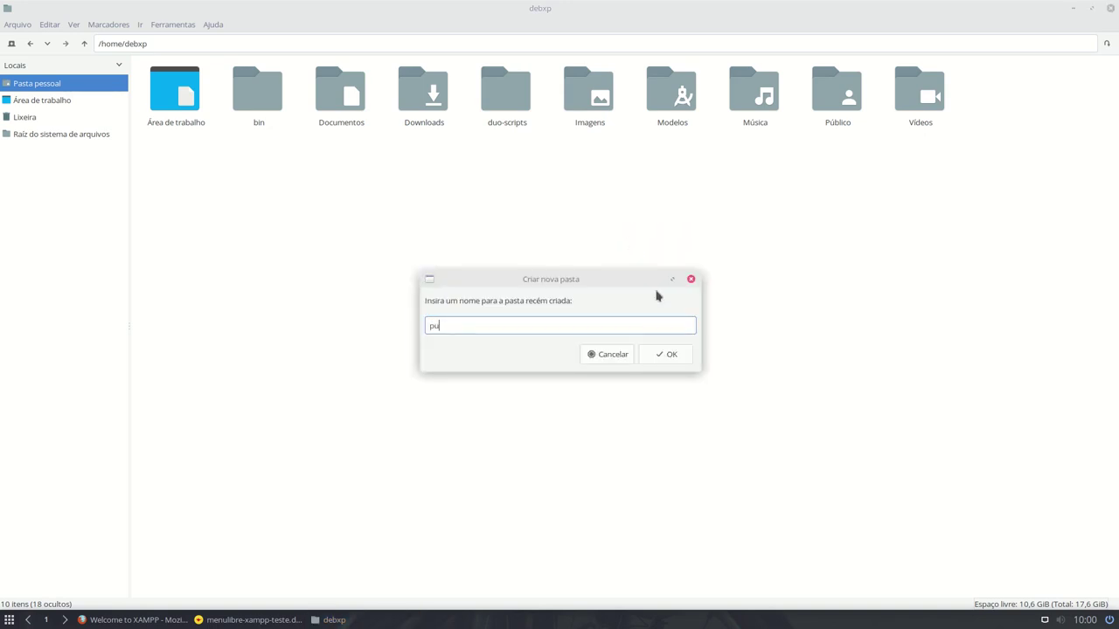
text(blic_html)
key(Return)
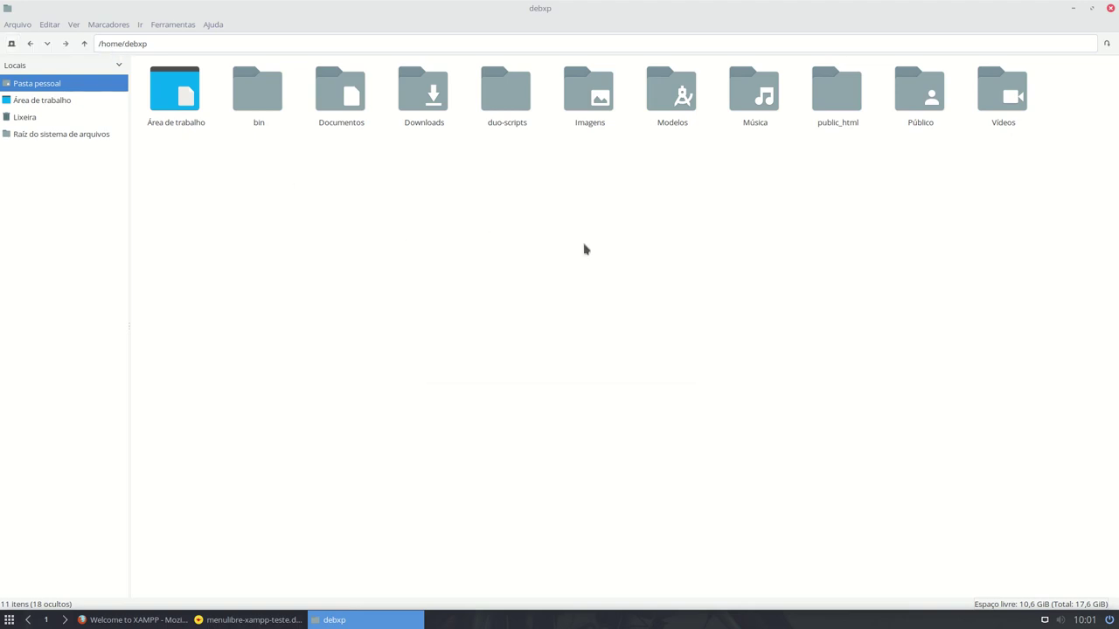
click(28, 46)
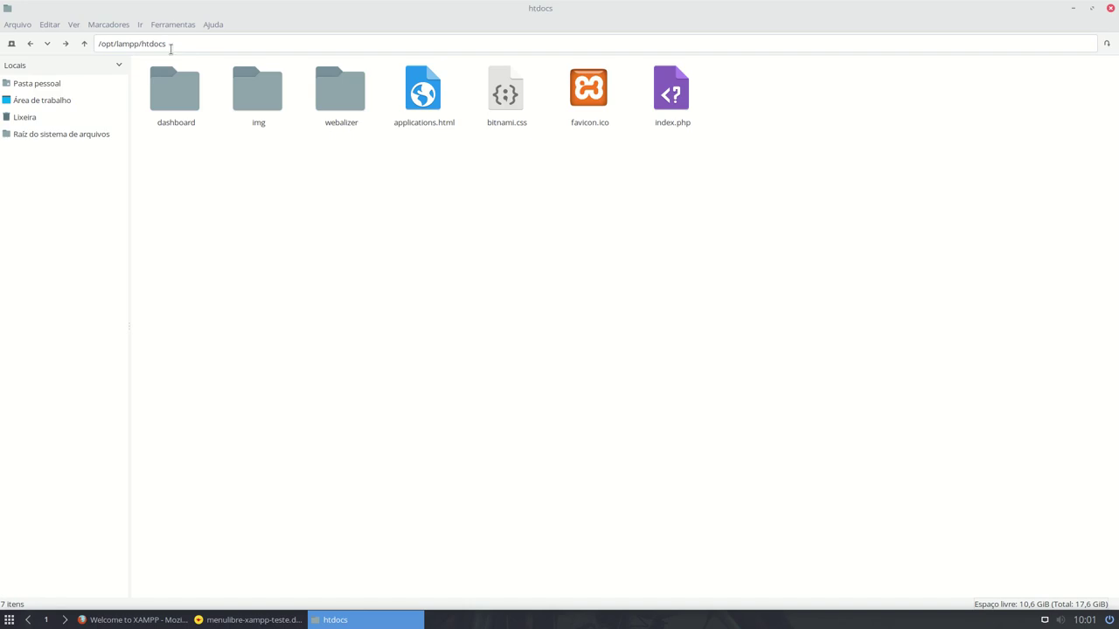
- Open /home/debxp in a second tab beside htdocs and select its empty public_html folder
right_click(31, 83)
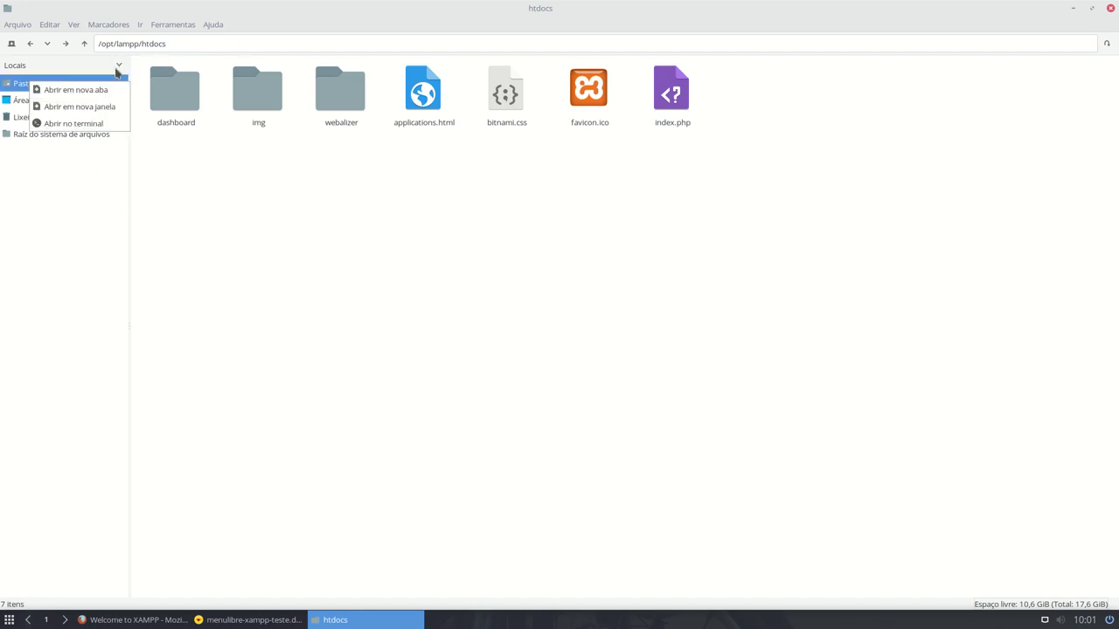
click(105, 91)
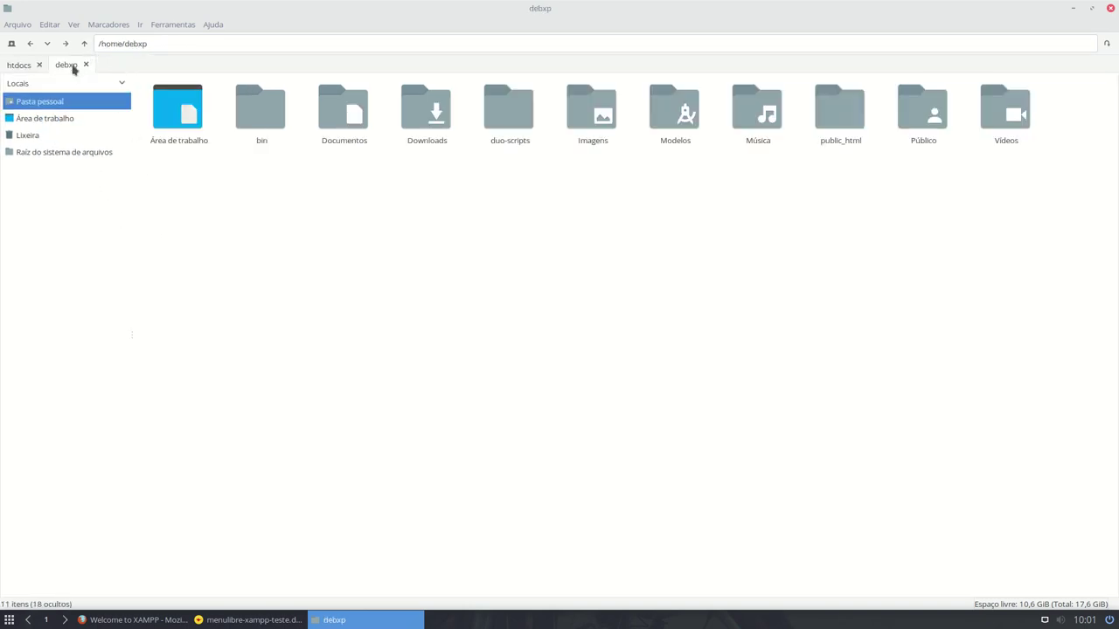
double_click(822, 109)
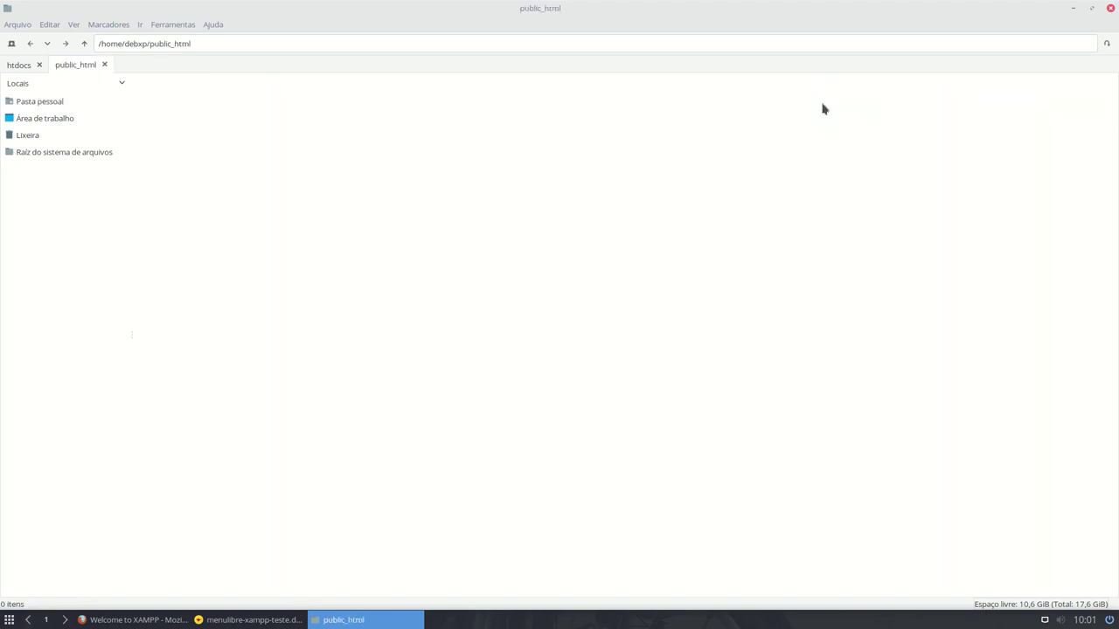
click(84, 43)
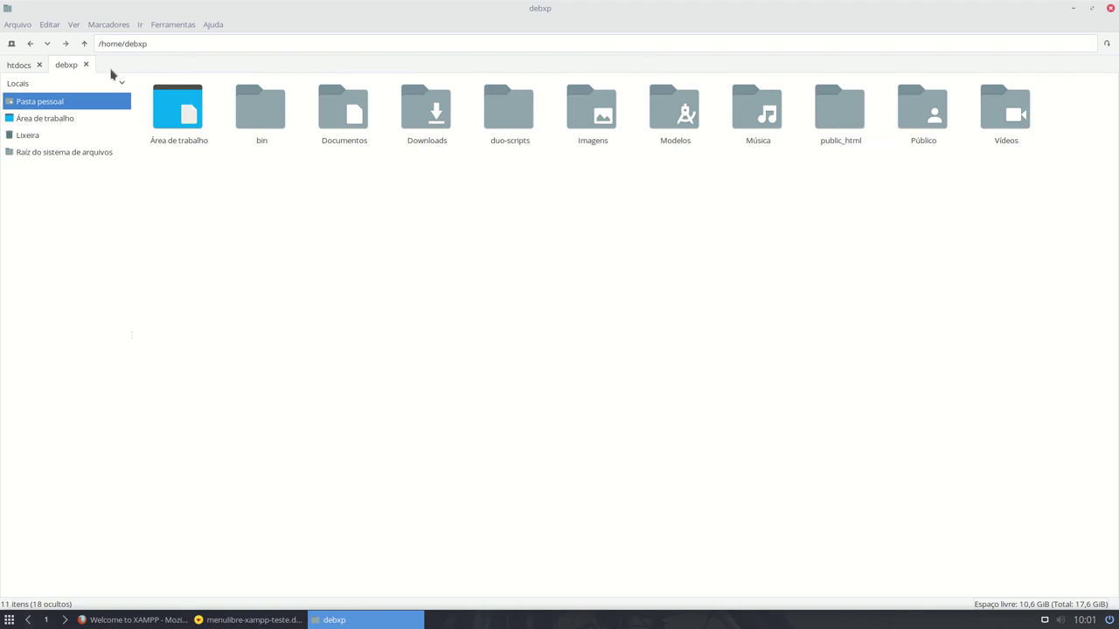
click(16, 67)
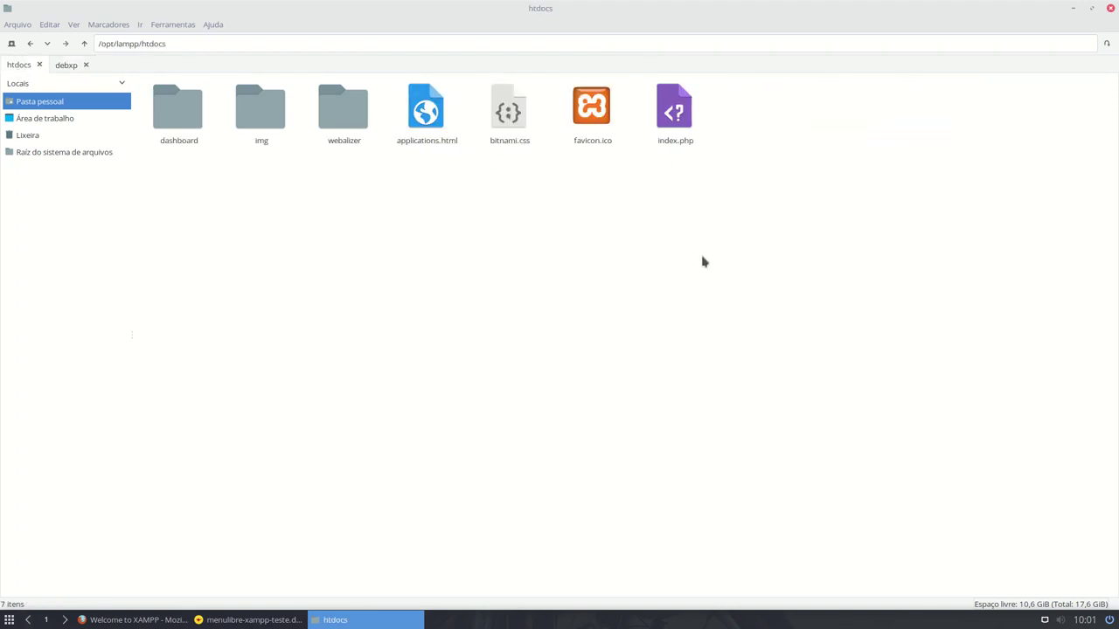
click(59, 67)
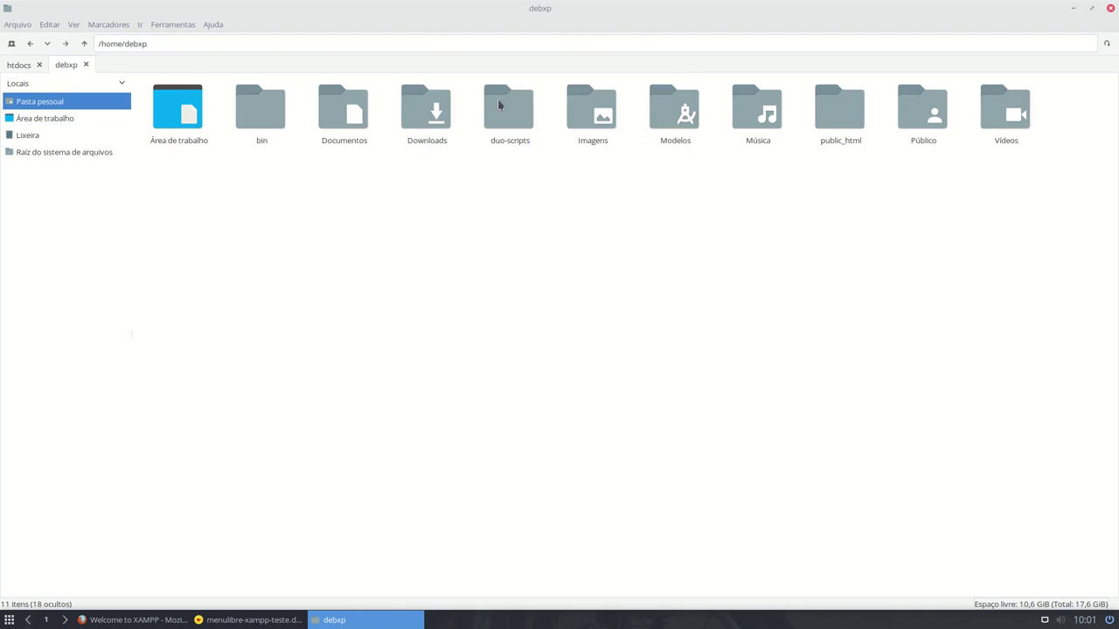
click(841, 122)
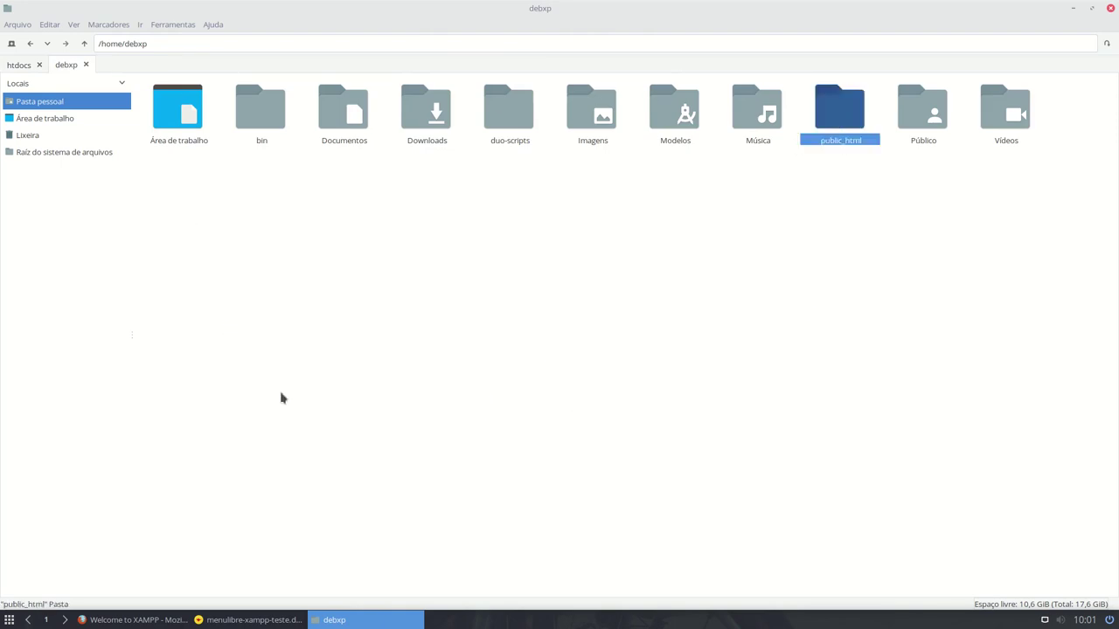
- Open a terminal, enlarge its text and move it toward the screen centre
key(ctrl+alt+t)
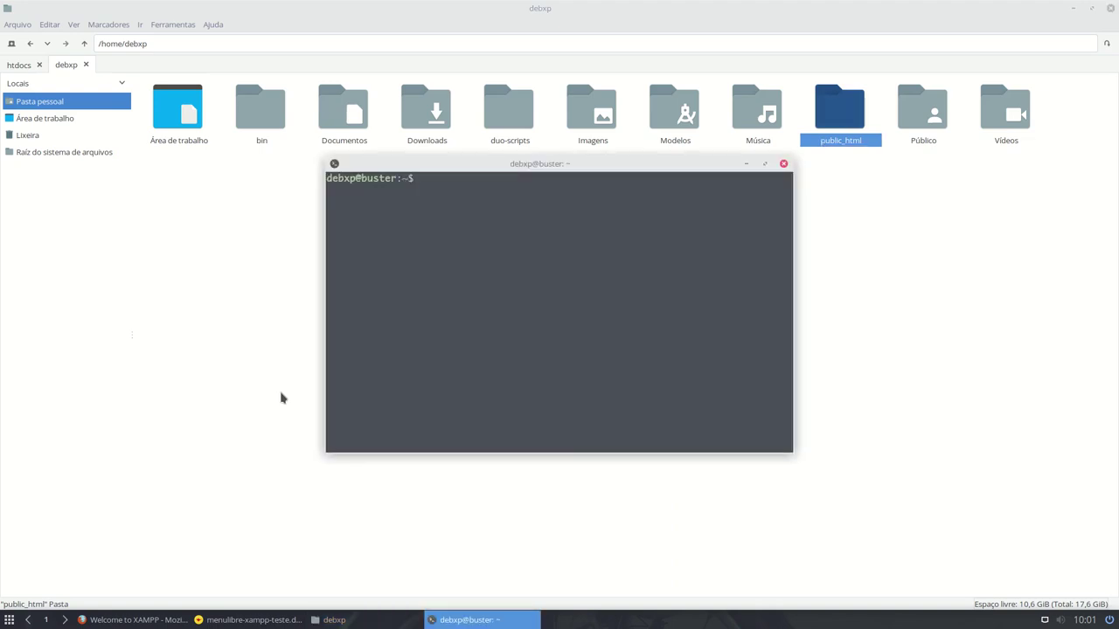
key(ctrl+plus)
key(ctrl+plus)
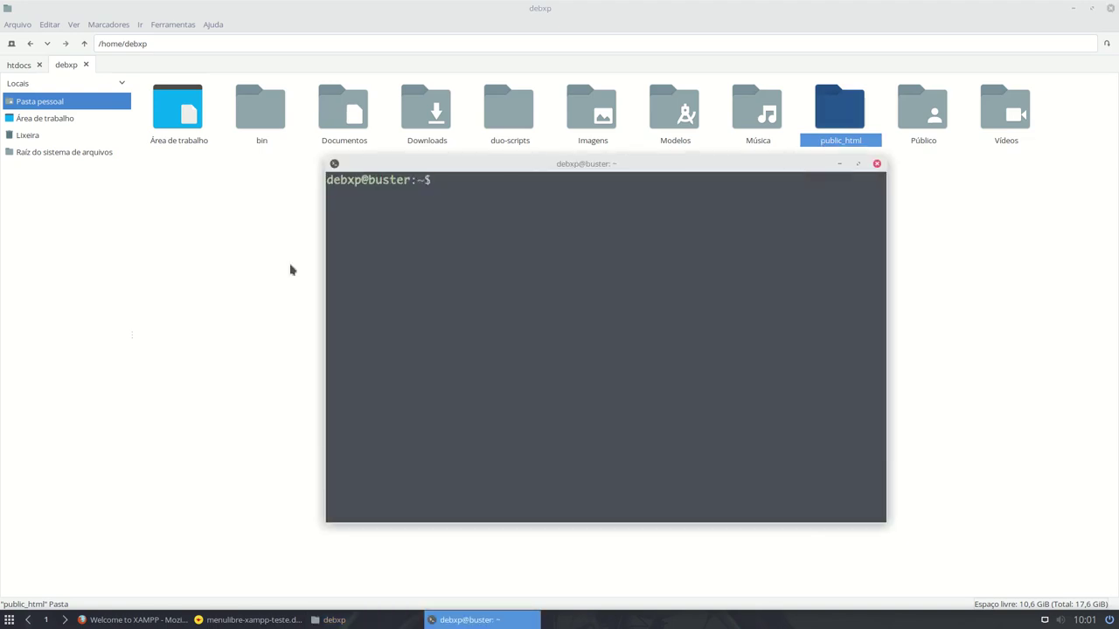
drag(582, 105, 365, 72)
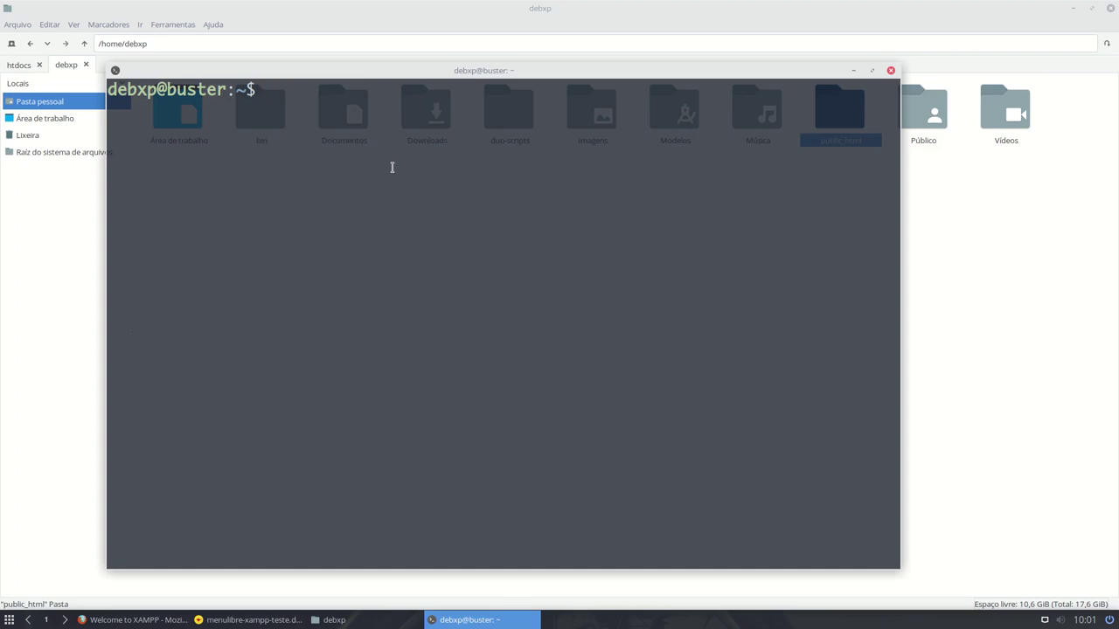
- Enter ln -s ~/public_html /opt/lampp/htdocs/$USER at the prompt, using Tab completion for the paths
text(ln -s ~/p)
key(Tab)
key(BackSpace)
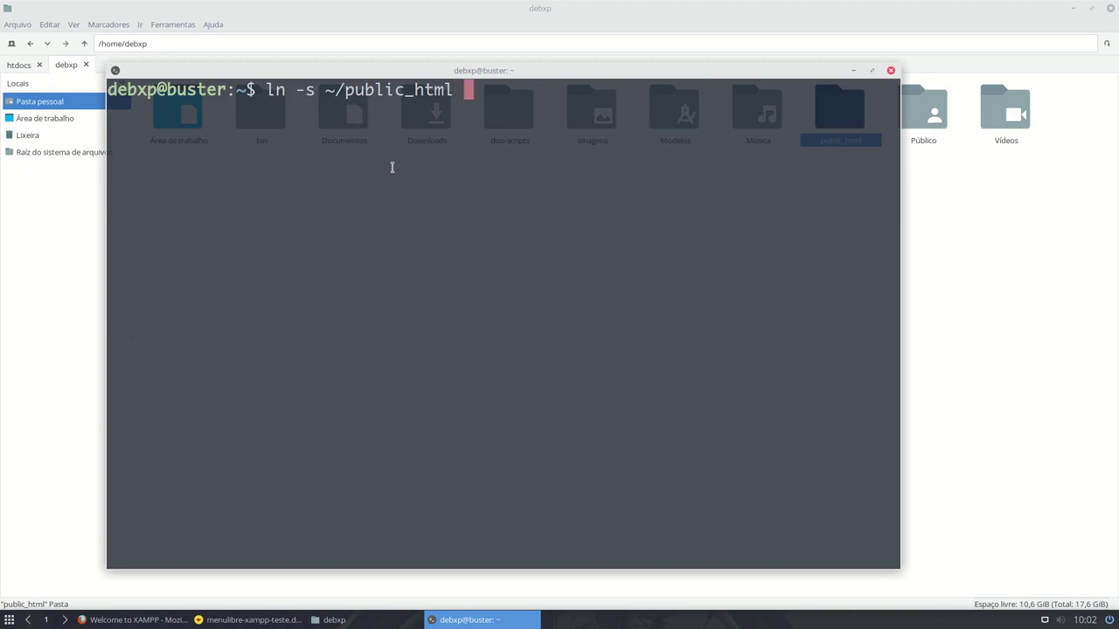
text(/op)
key(Tab)
text(lam)
key(Tab)
text(ht)
key(Tab)
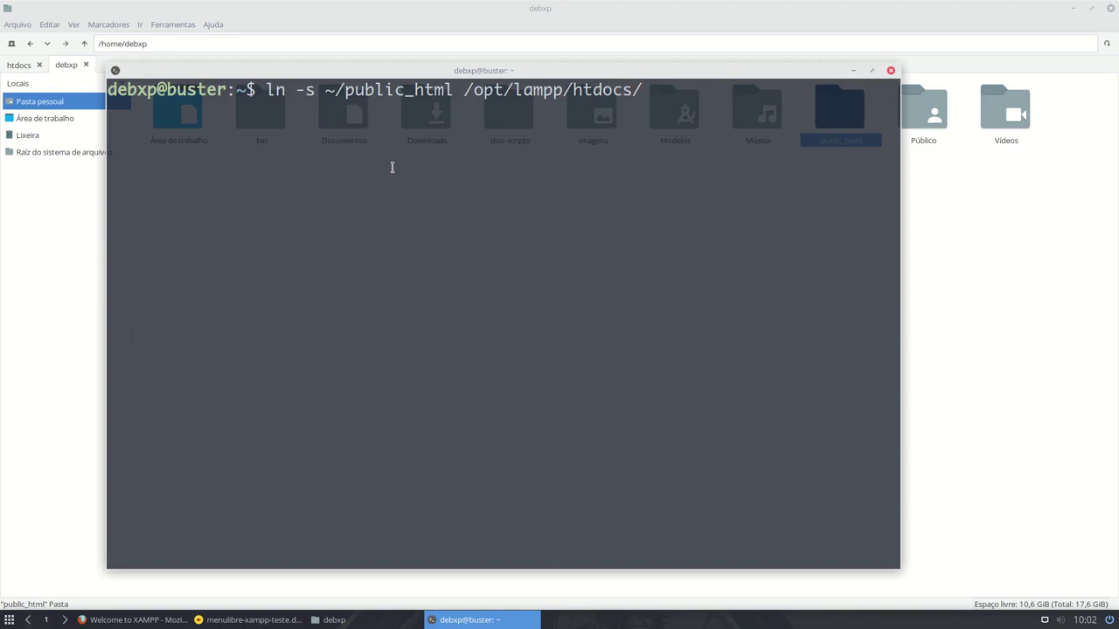
text($us)
key(BackSpace)
key(BackSpace)
text(USER)
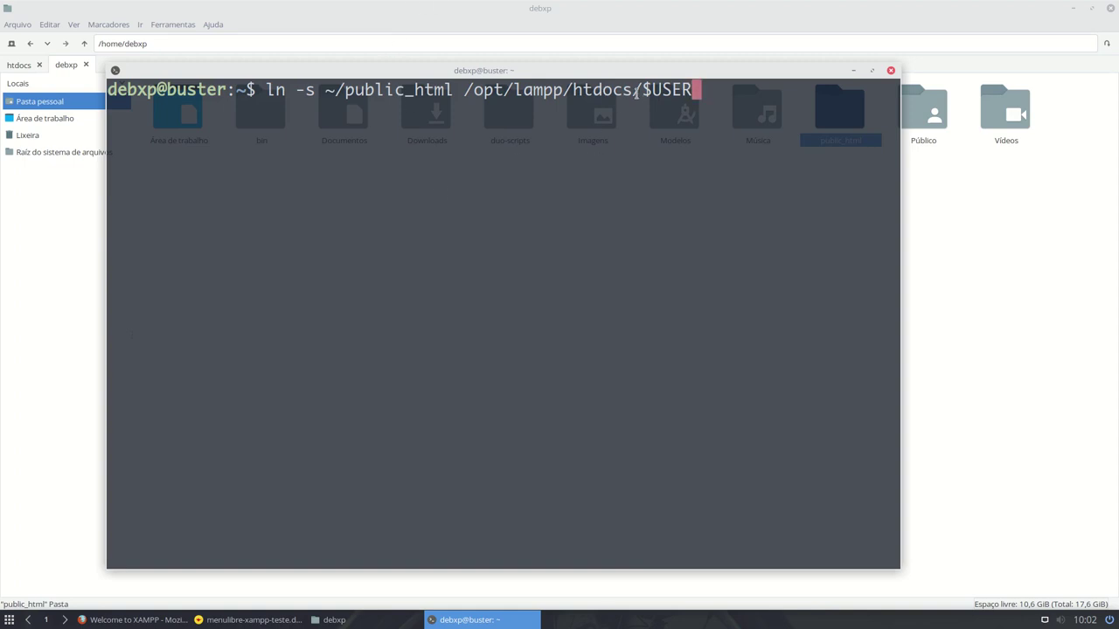
- Highlight $USER and the htdocs path in the command, then run it
drag(642, 91, 694, 90)
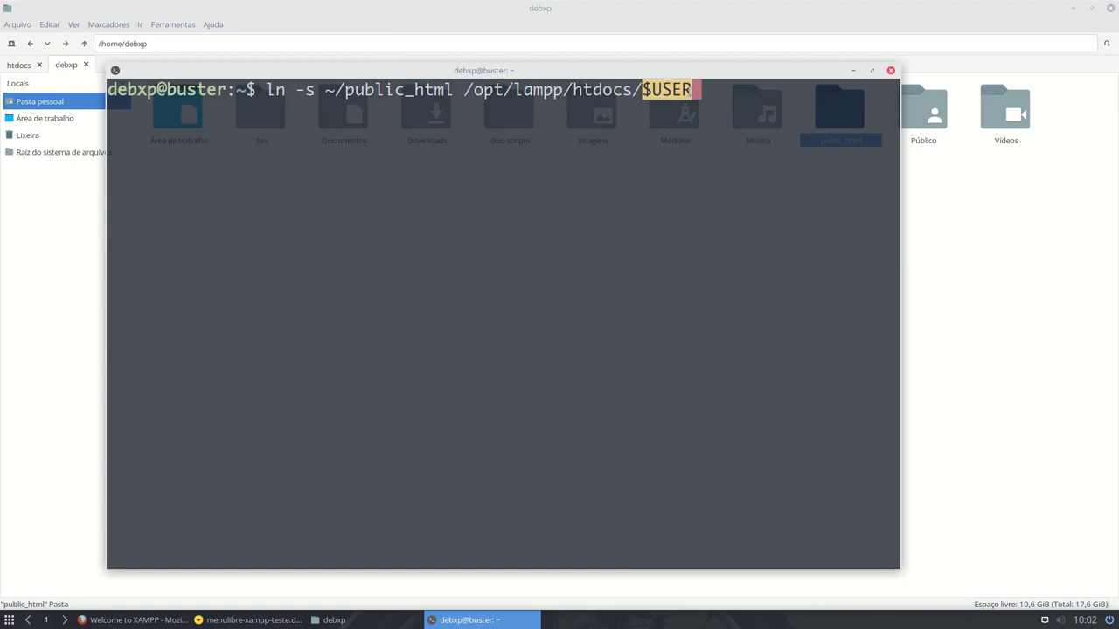
drag(464, 90, 641, 97)
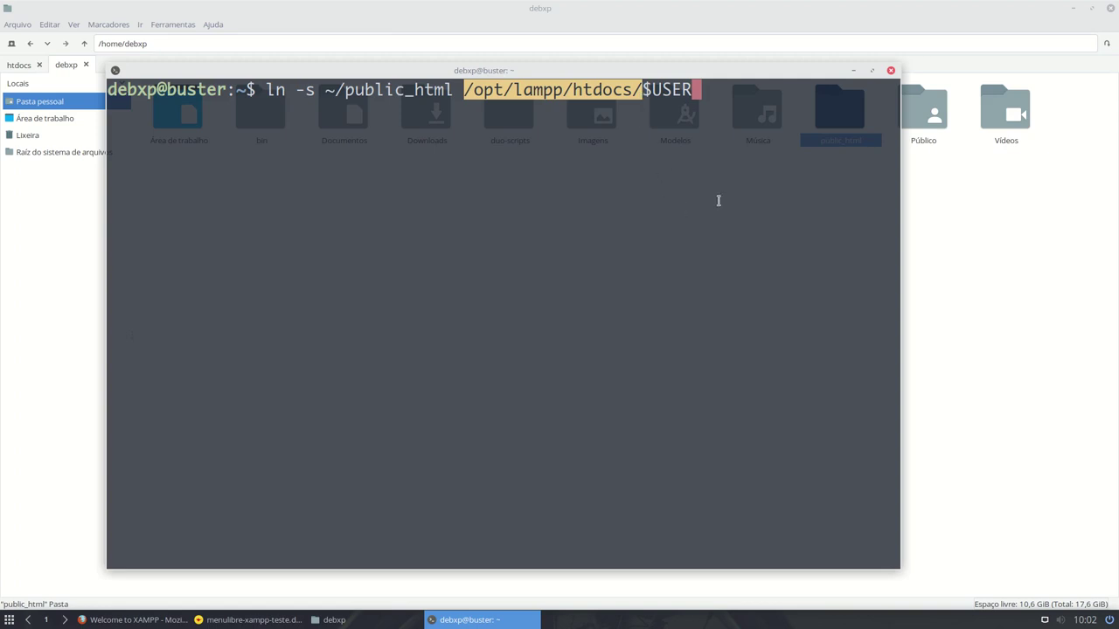
drag(266, 88, 709, 89)
click(710, 88)
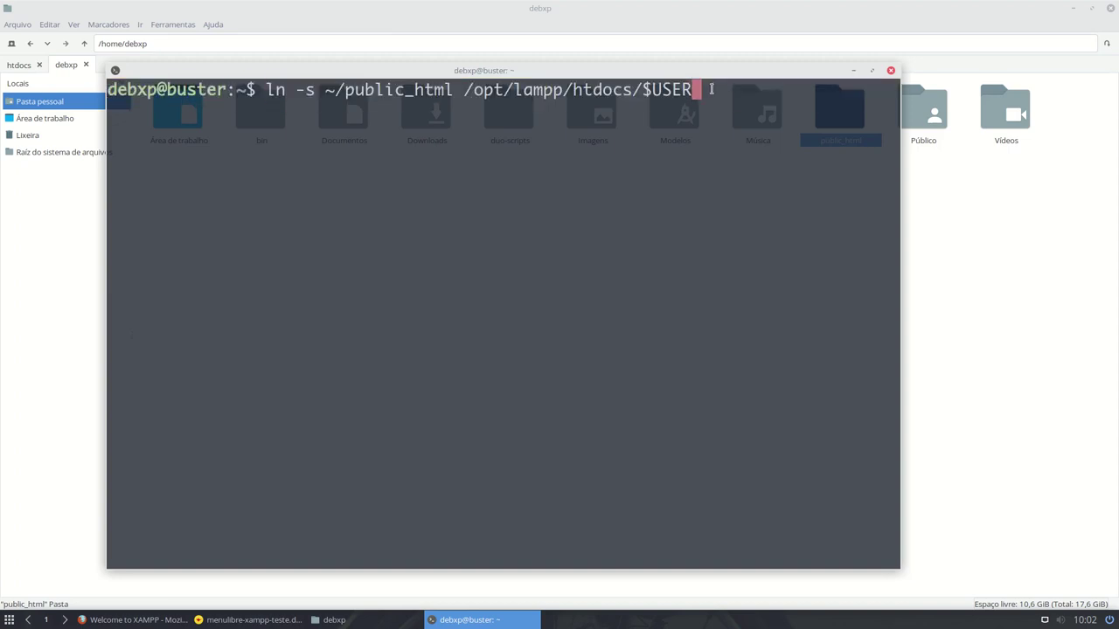
key(Return)
- Rerun the link command prefixed with sudo and enter the administrator password
key(Up)
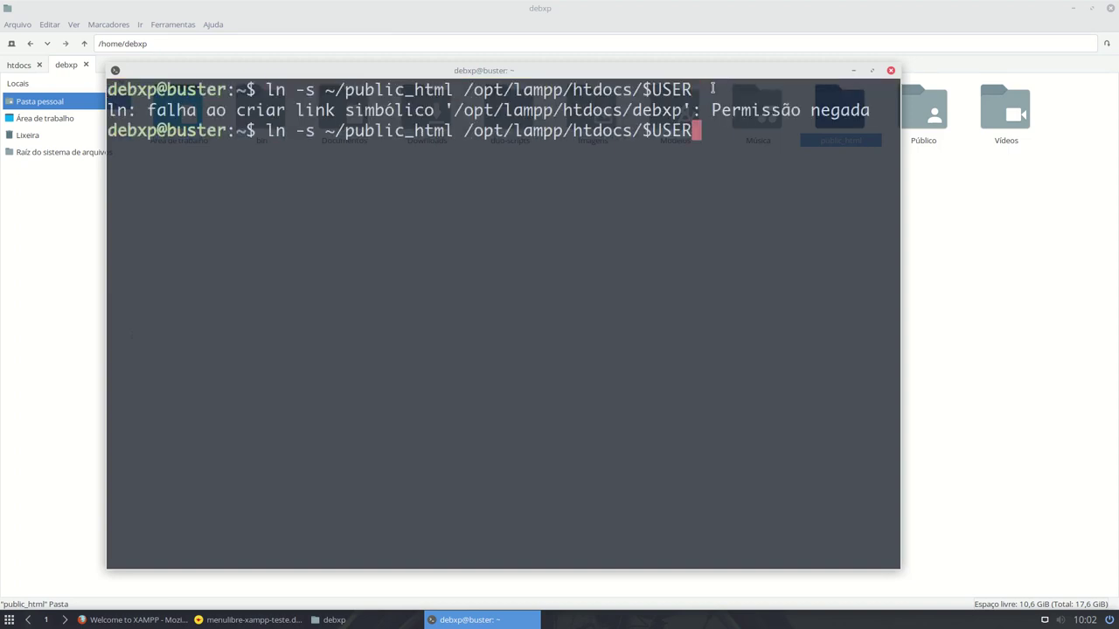
key(Home)
text(s ~/pu)
key(BackSpace)
text(udo)
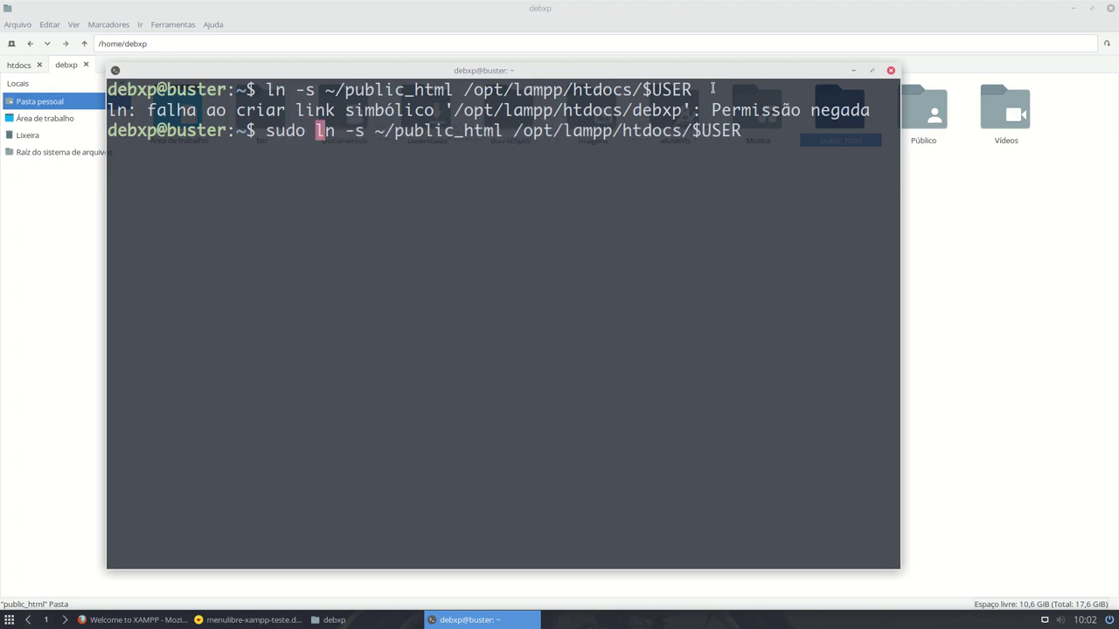
key(ctrl+l)
key(Return)
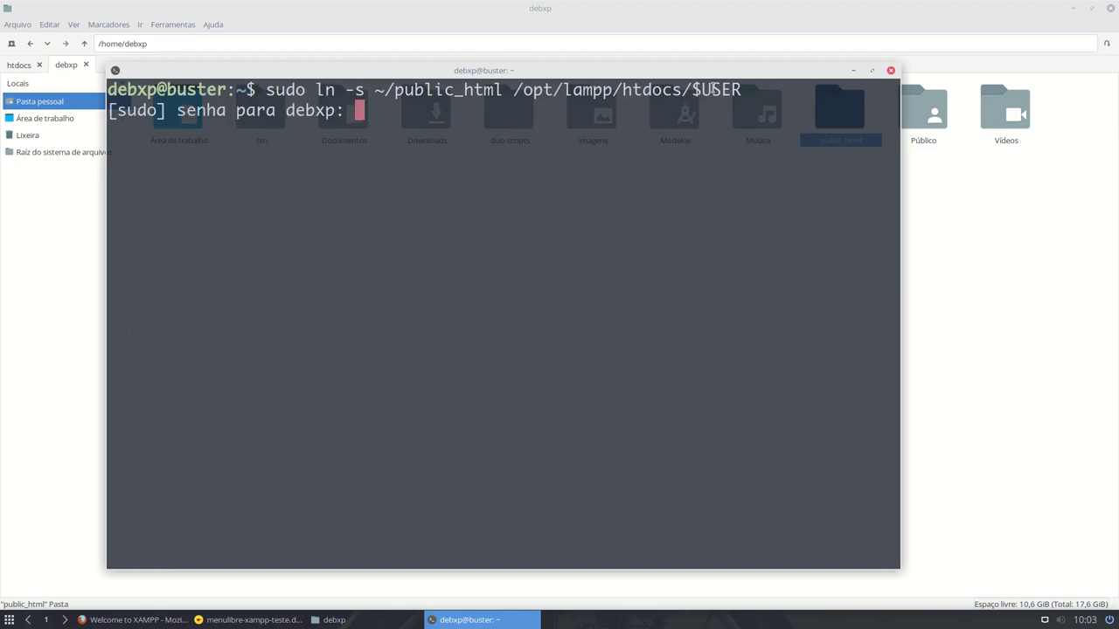
key(Return)
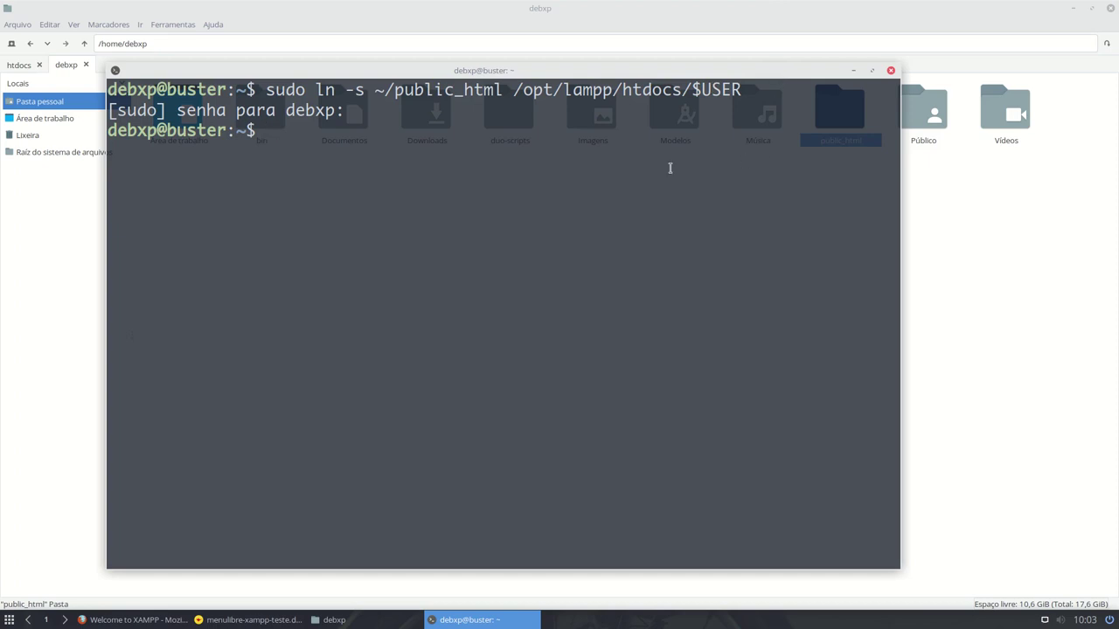
- Change the Firefox address from localhost/dashboard/ to localhost/debxp to see the empty Index of /debxp
click(160, 622)
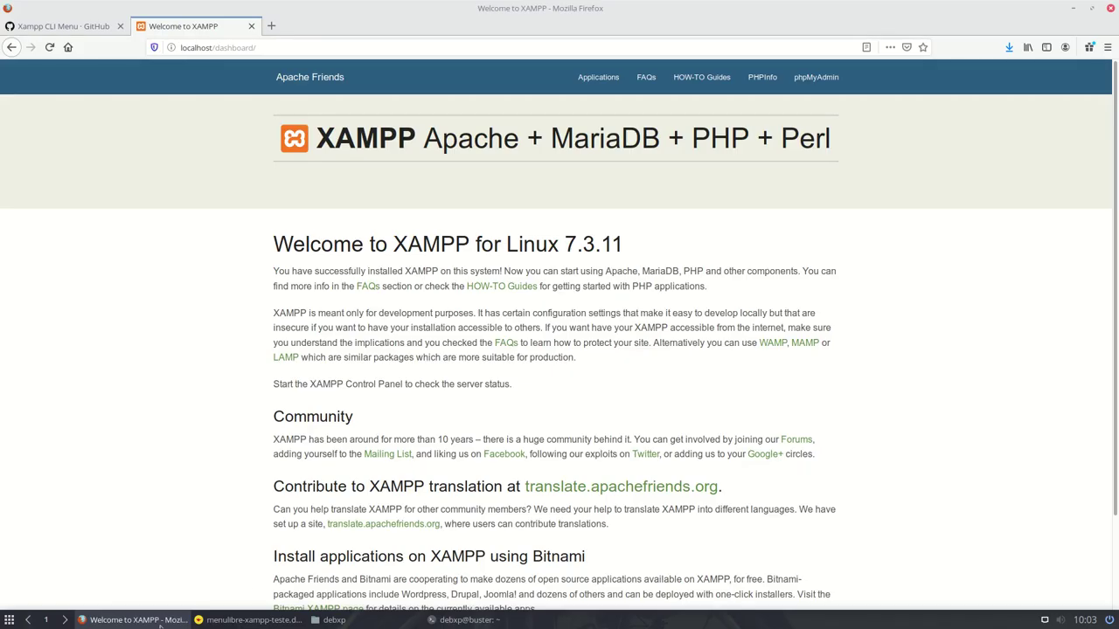
click(286, 48)
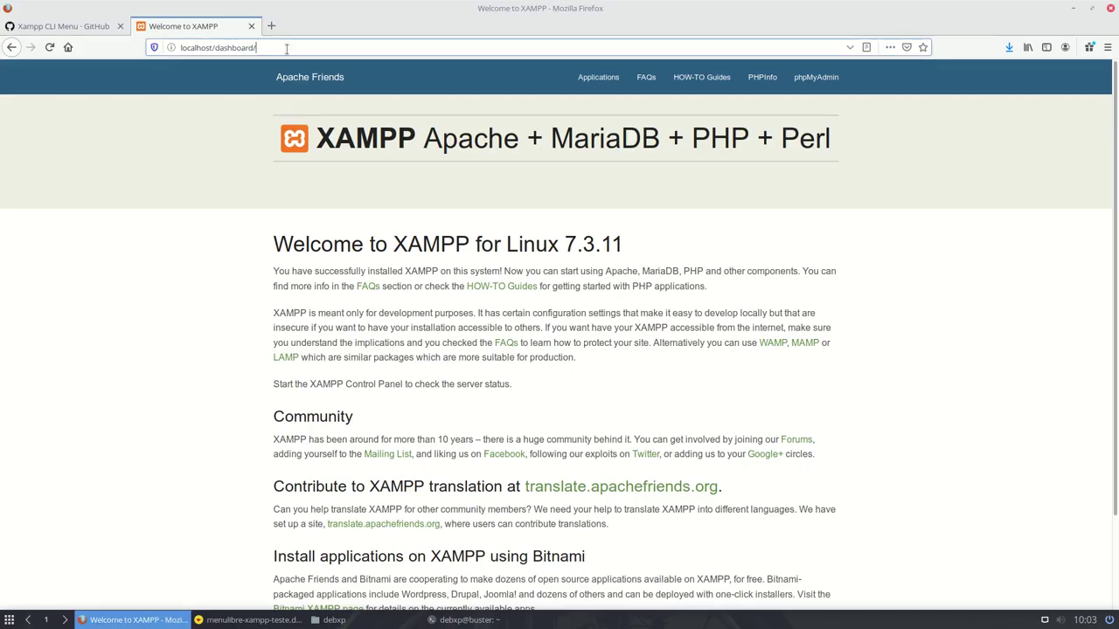
key(BackSpace)
key(BackSpace)
key(BackSpace)
key(BackSpace)
key(BackSpace)
key(BackSpace)
key(BackSpace)
key(BackSpace)
key(BackSpace)
key(BackSpace)
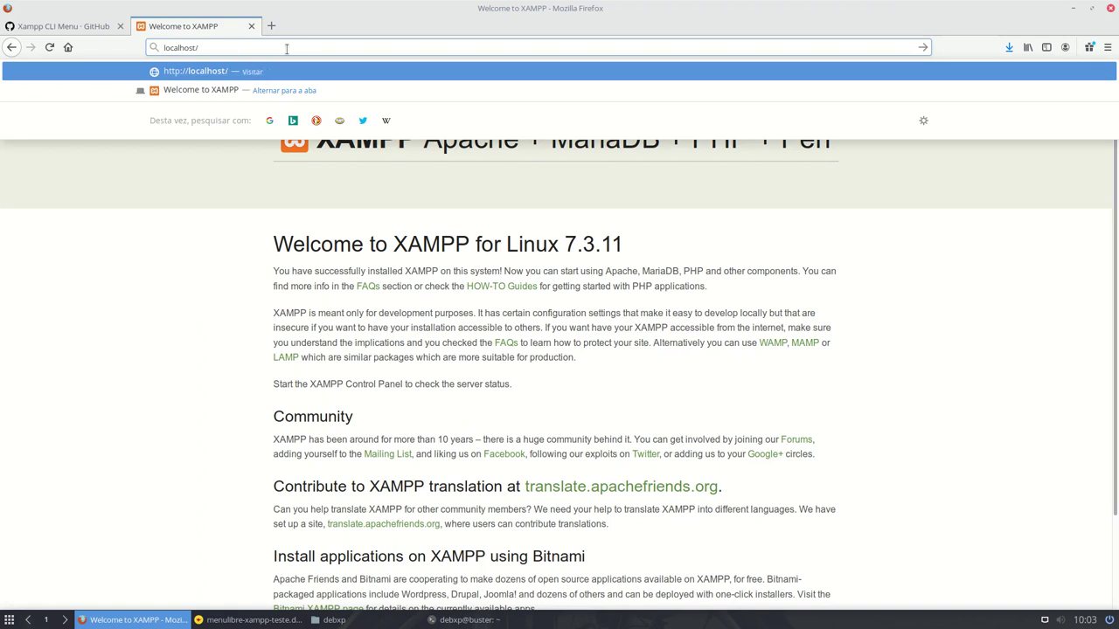
text(debxp)
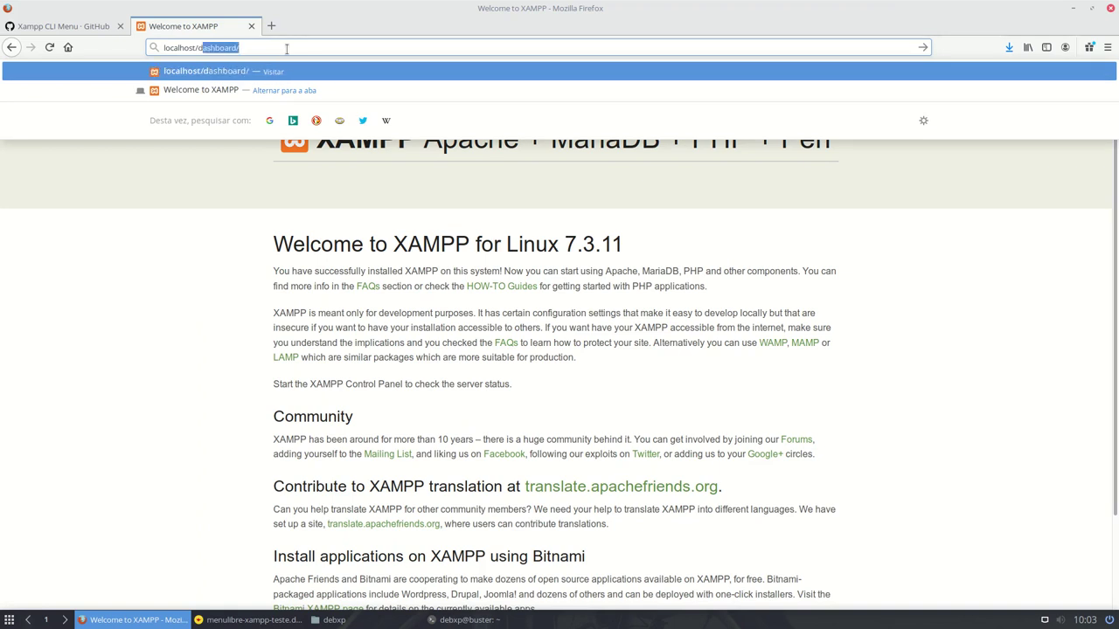
key(Return)
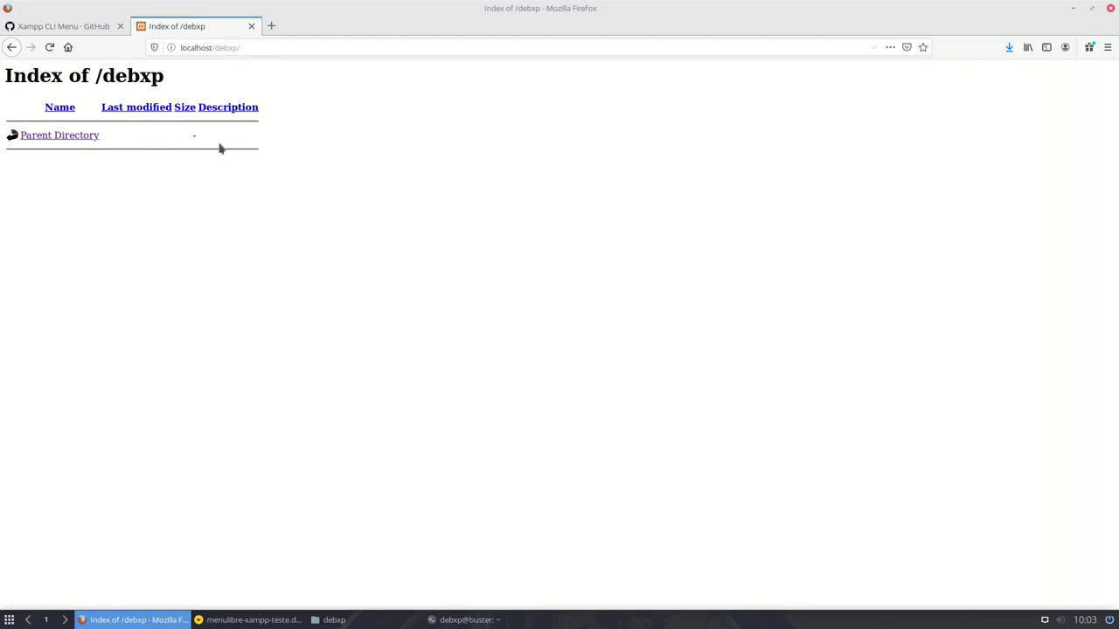
- Create an empty teste.php inside public_html and open it with Geany
click(350, 620)
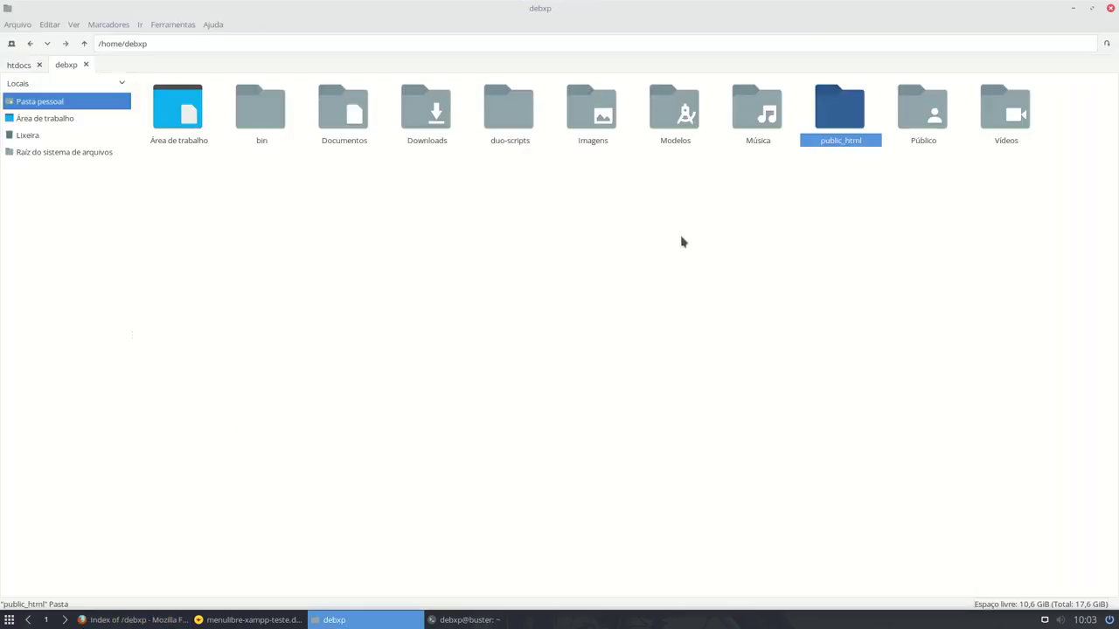
double_click(832, 112)
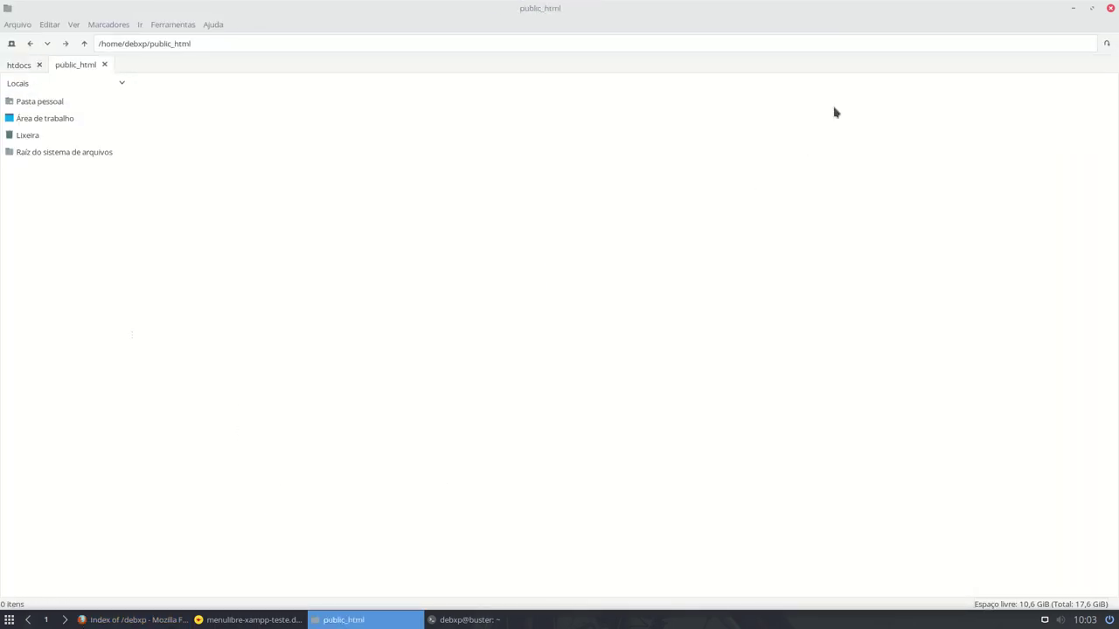
right_click(426, 244)
mouse_move(486, 253)
click(583, 276)
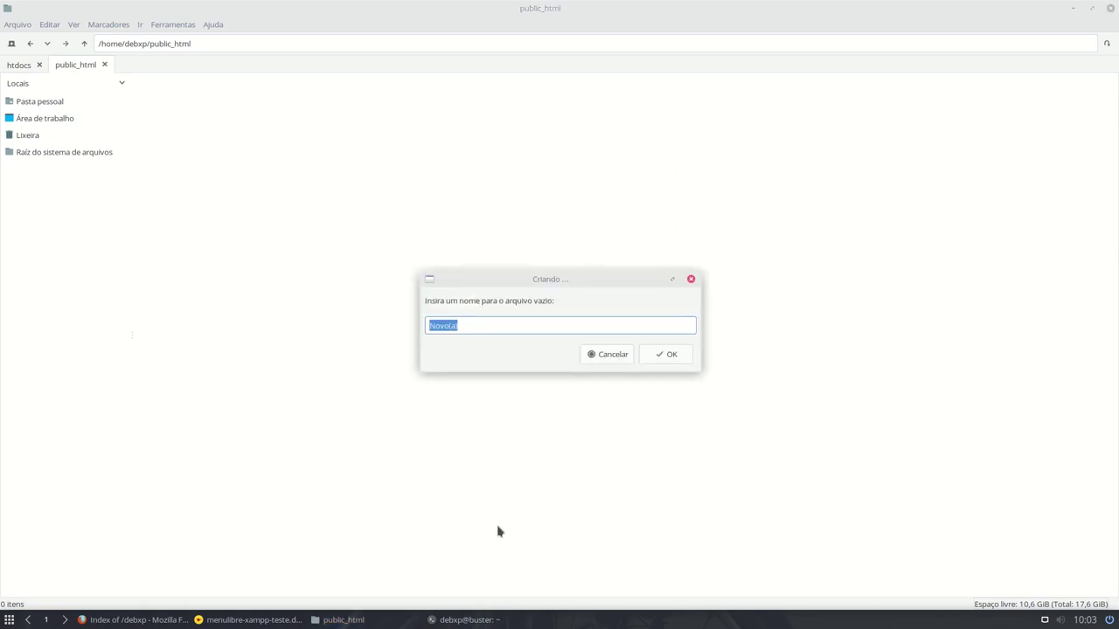
text(teste.php)
key(Return)
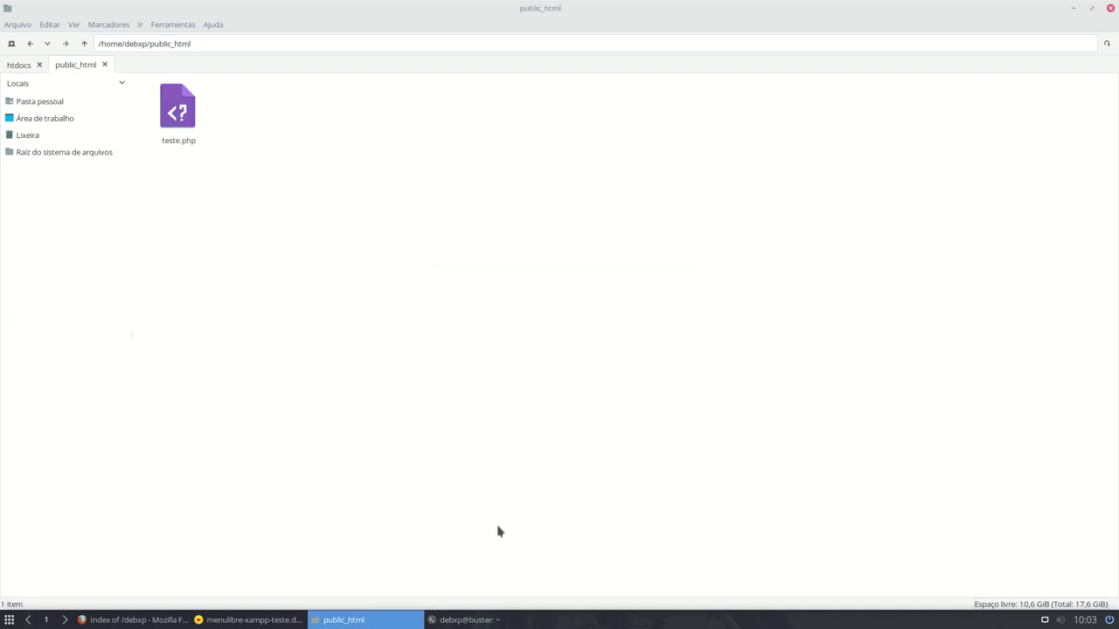
right_click(186, 117)
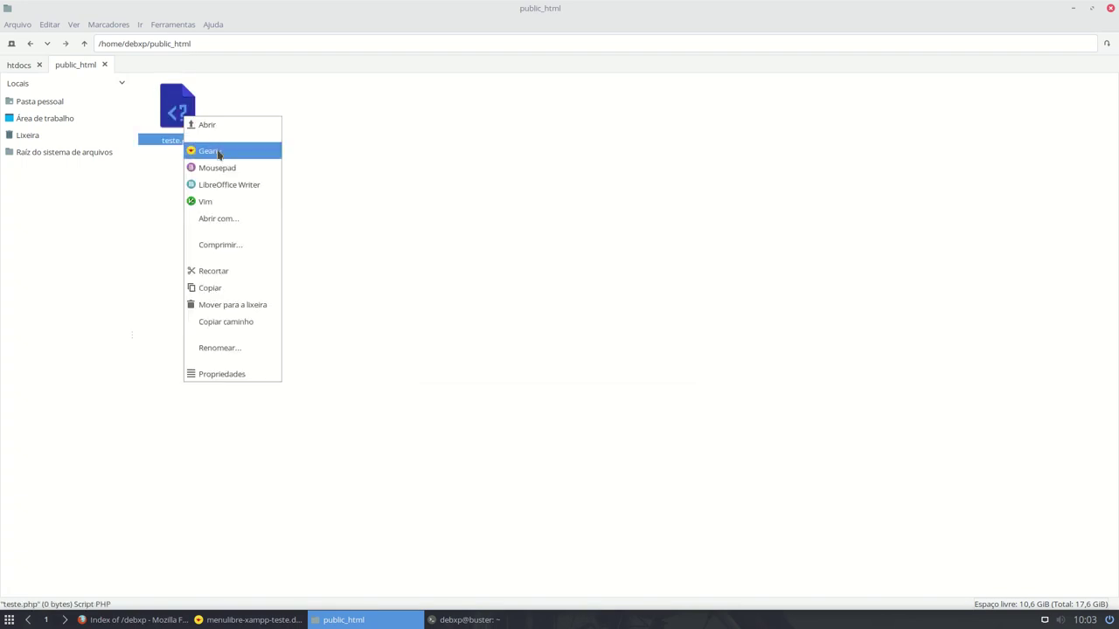
click(219, 150)
- Write <?php phpinfo(); ?> into teste.php and save it
text(<?)
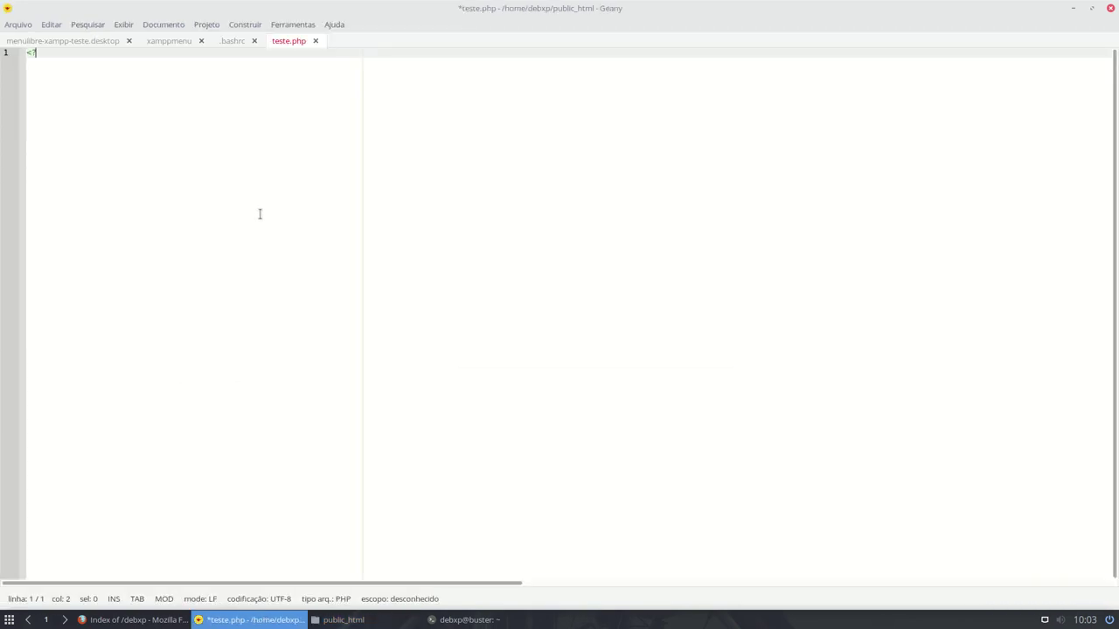
text(php)
key(Return)
key(Return)
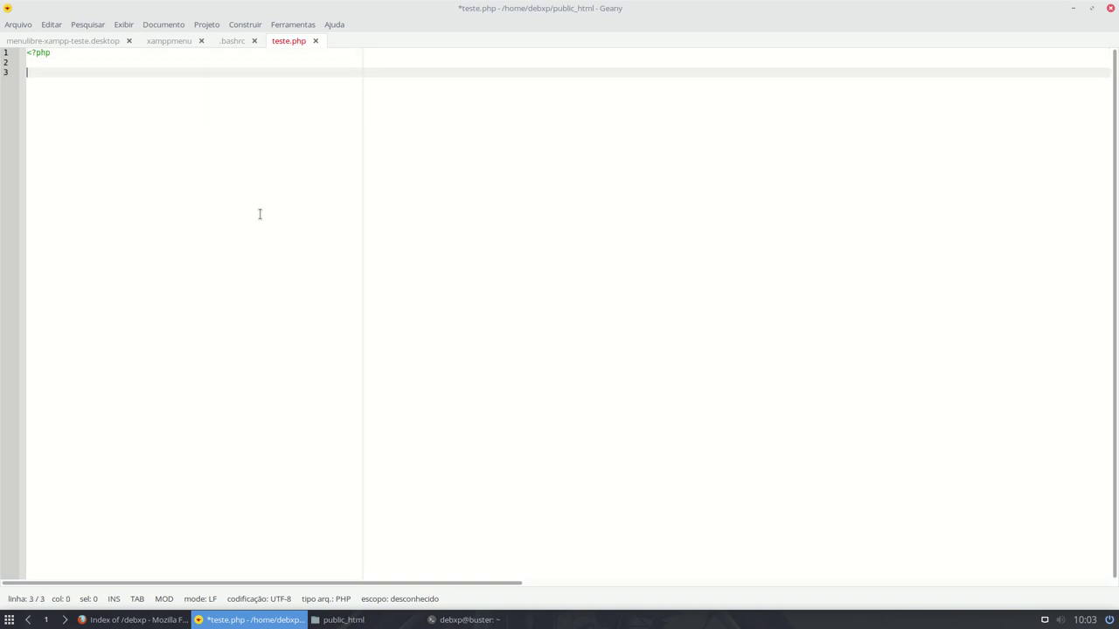
text(phpinfo();)
key(Return)
key(Return)
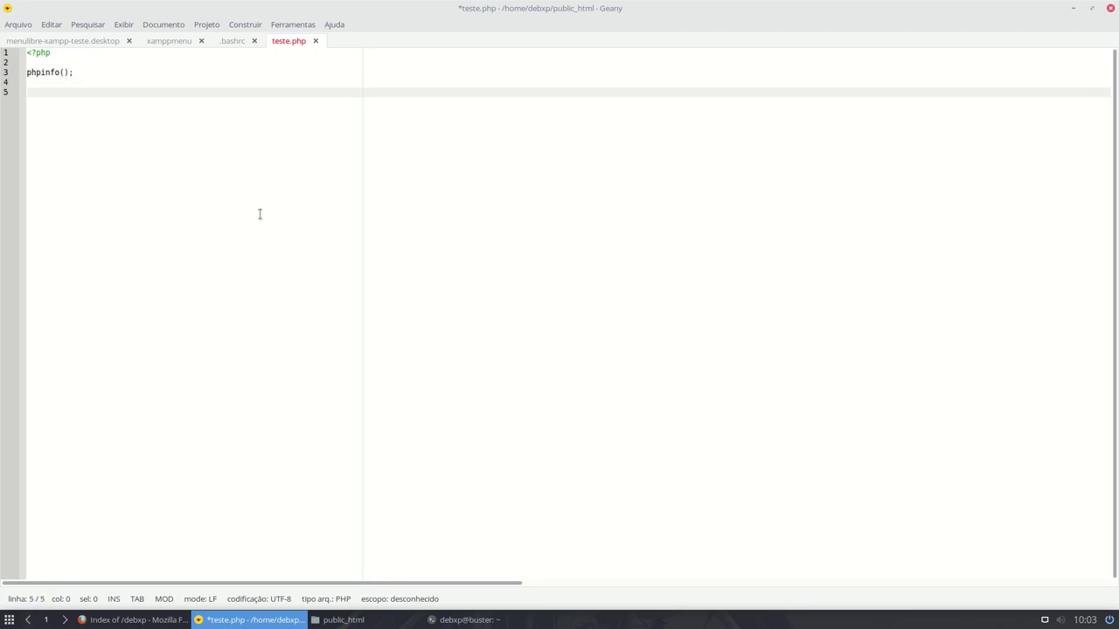
key(ctrl+s)
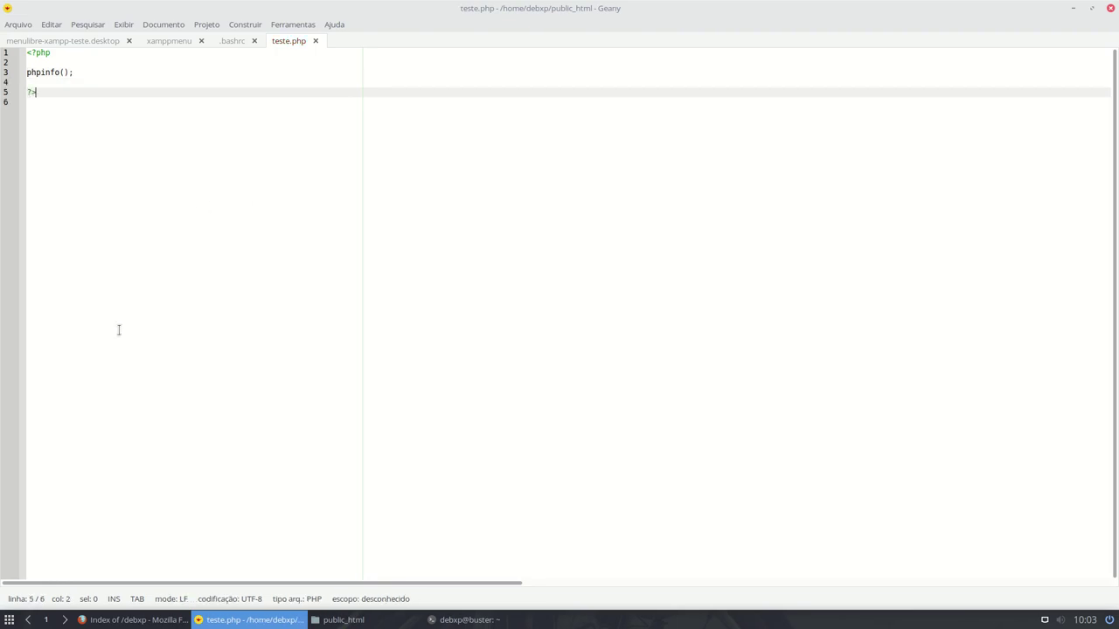
click(157, 619)
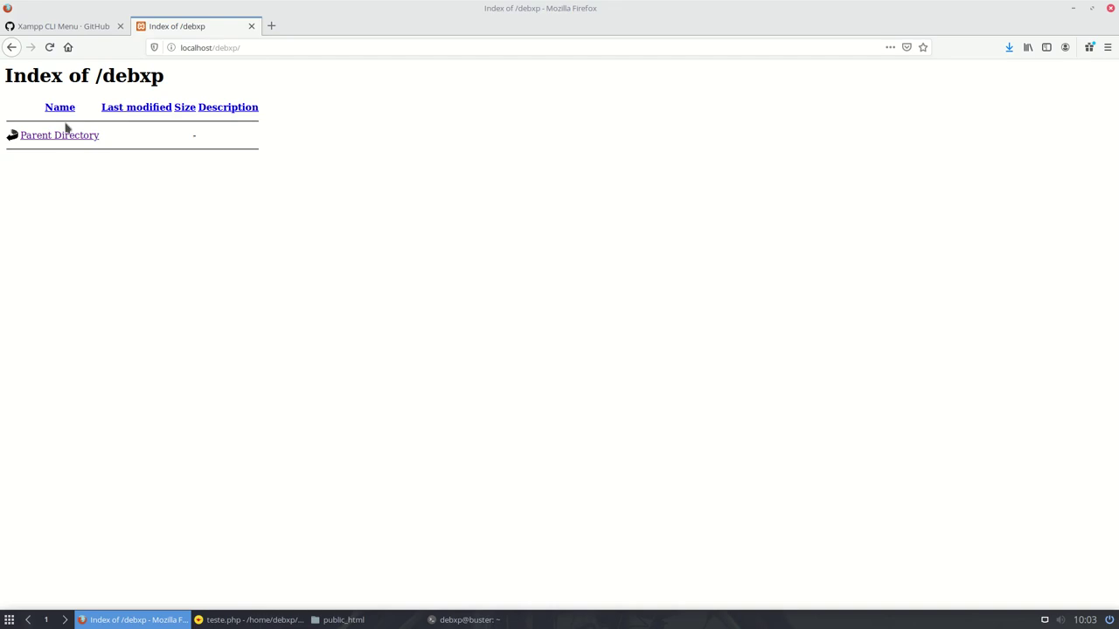
- Reload the /debxp listing and open teste.php to view the PHP Version 7.3.11 info page
click(50, 48)
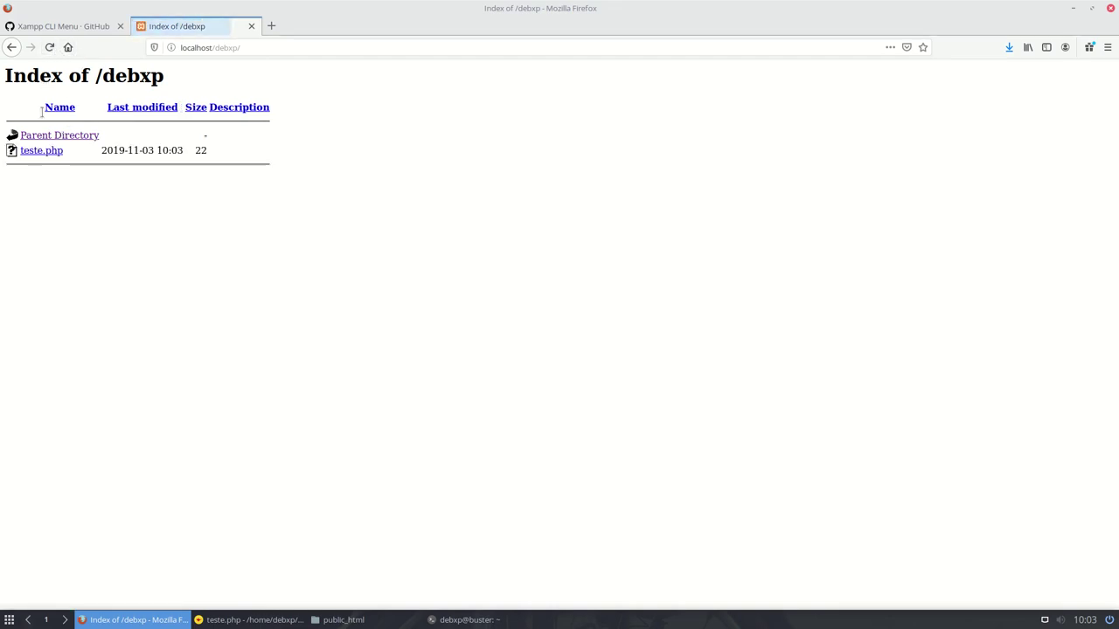
click(33, 150)
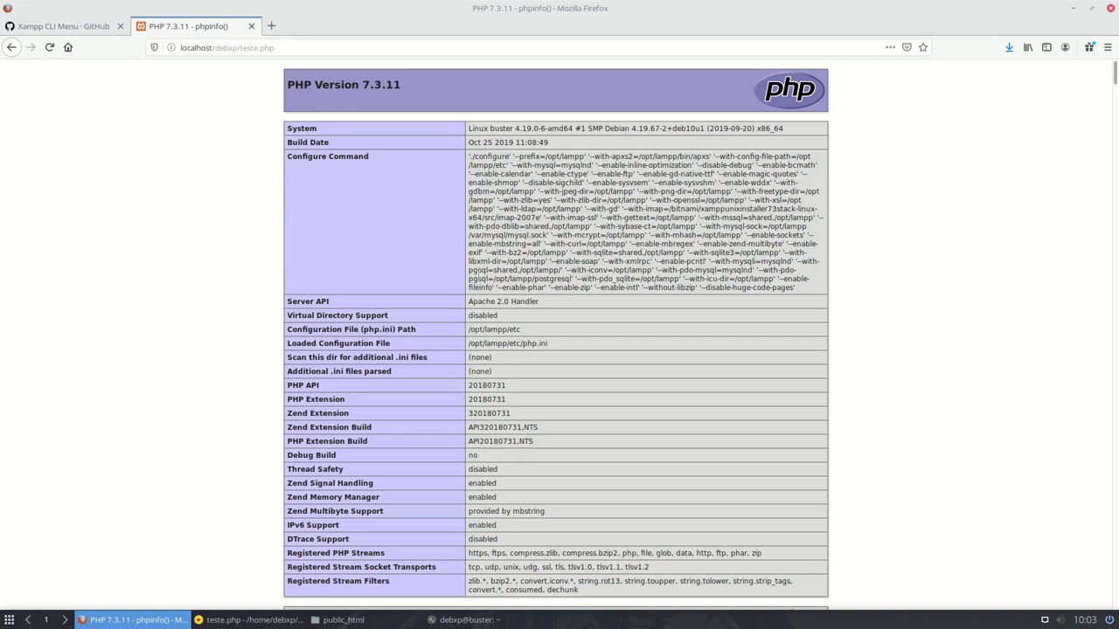
scroll(481, 273, down, 5)
scroll(481, 273, up, 5)
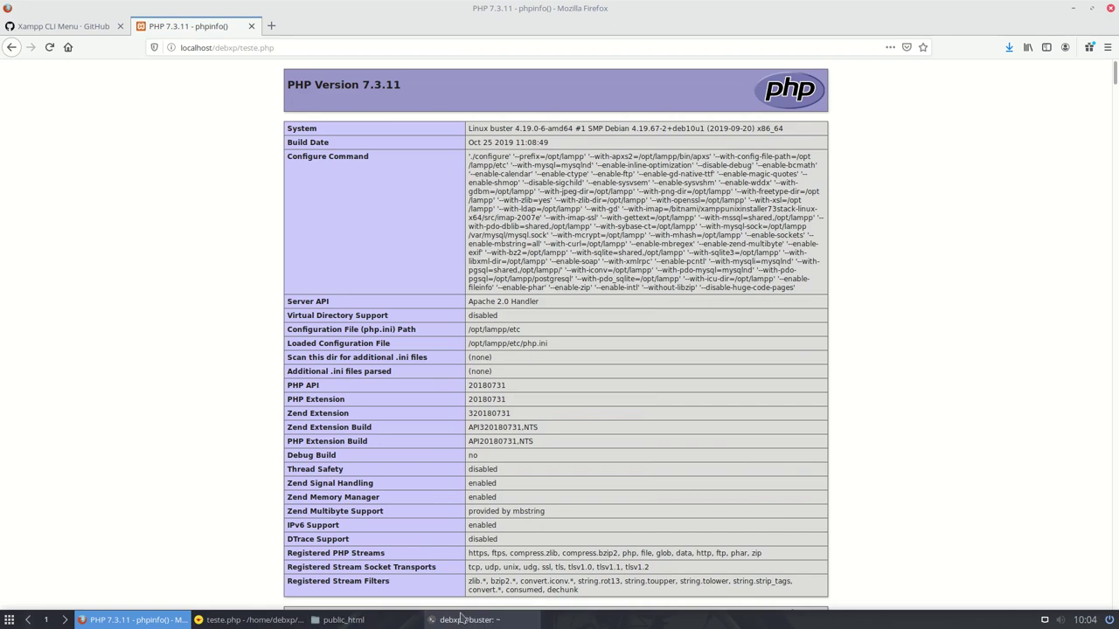
click(341, 620)
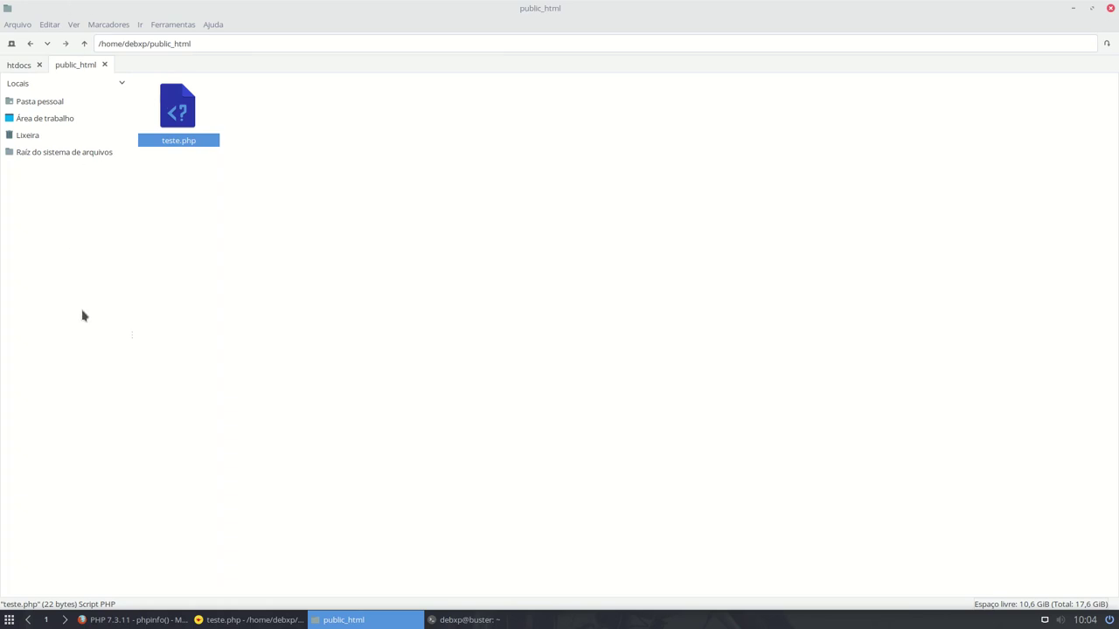
- Launch sudo /opt/lampp/share/xampp-control-panel/xampp-control-panel, then quit the Control Panel with Sair
click(504, 622)
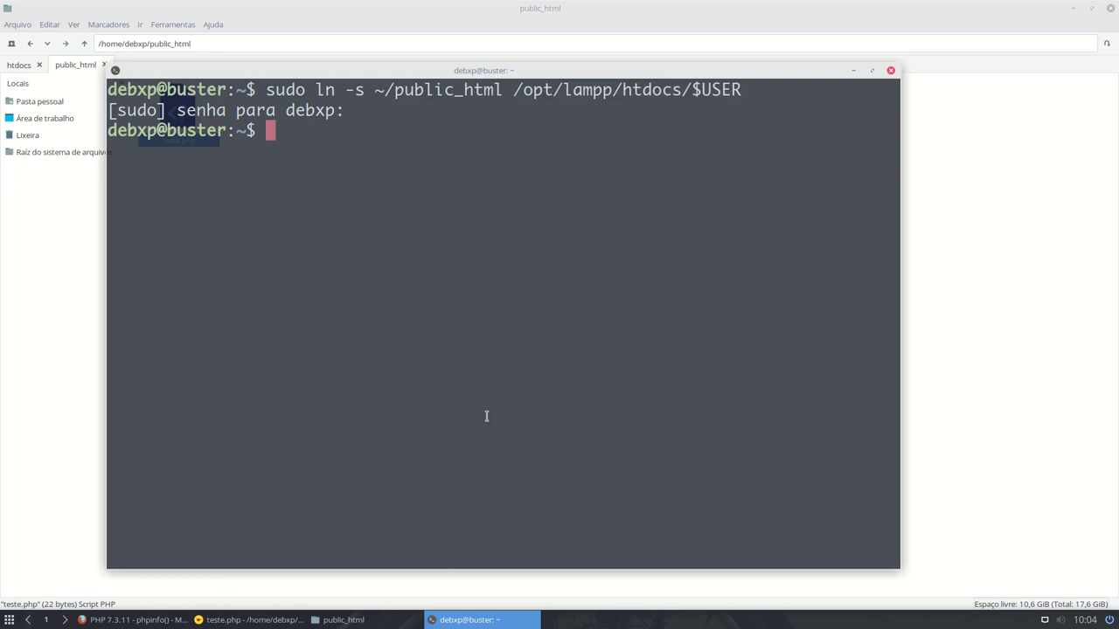
text(sudo /)
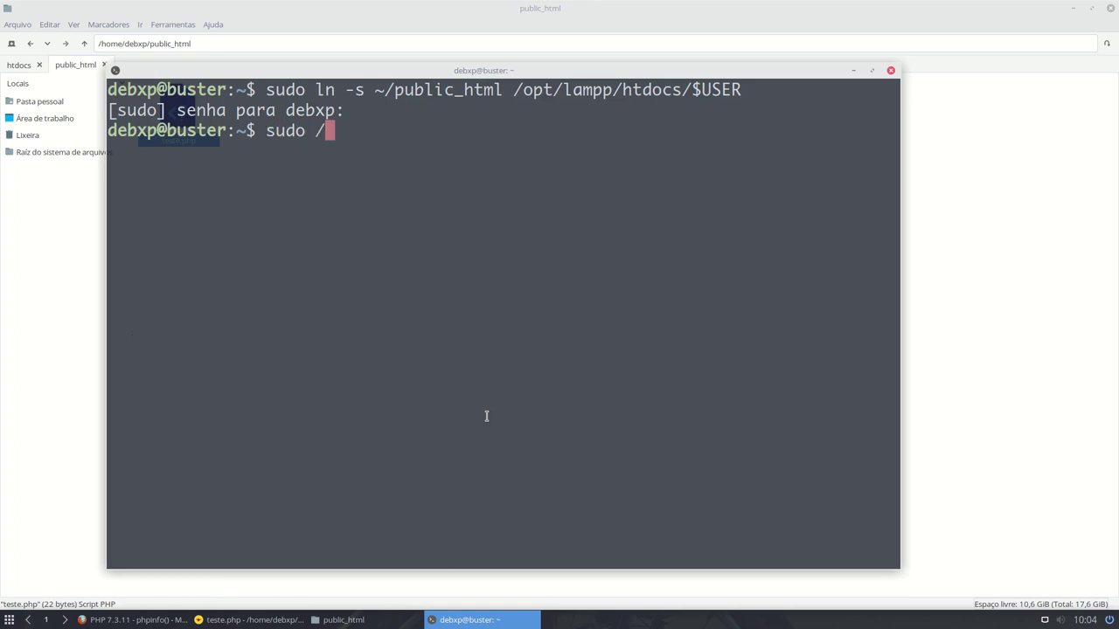
text(opt/sha)
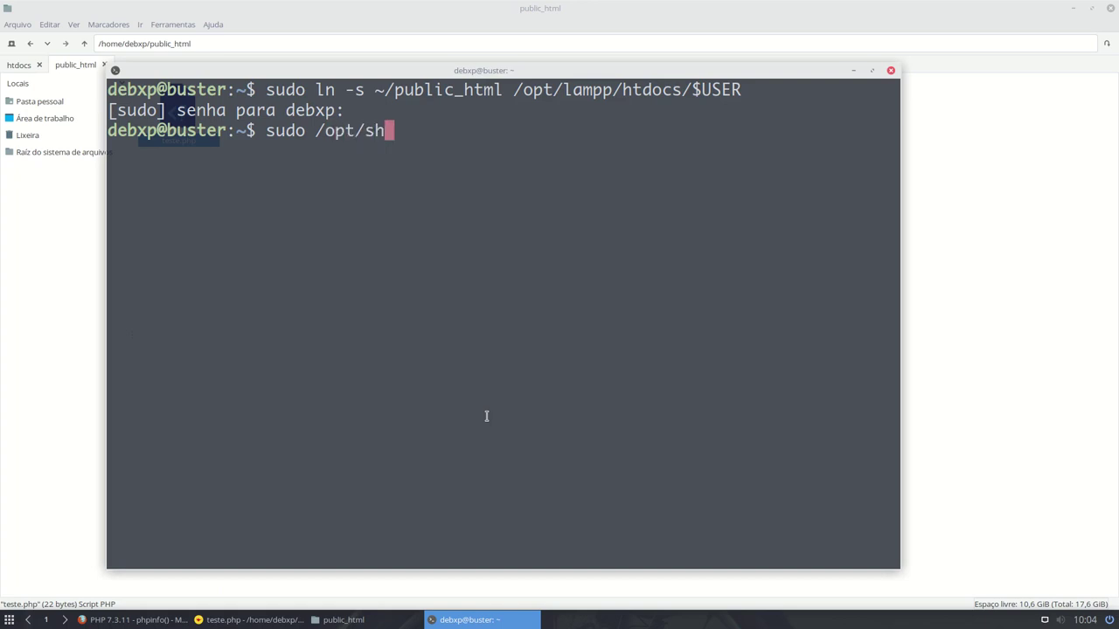
key(BackSpace)
key(BackSpace)
key(BackSpace)
text(lampp/shar)
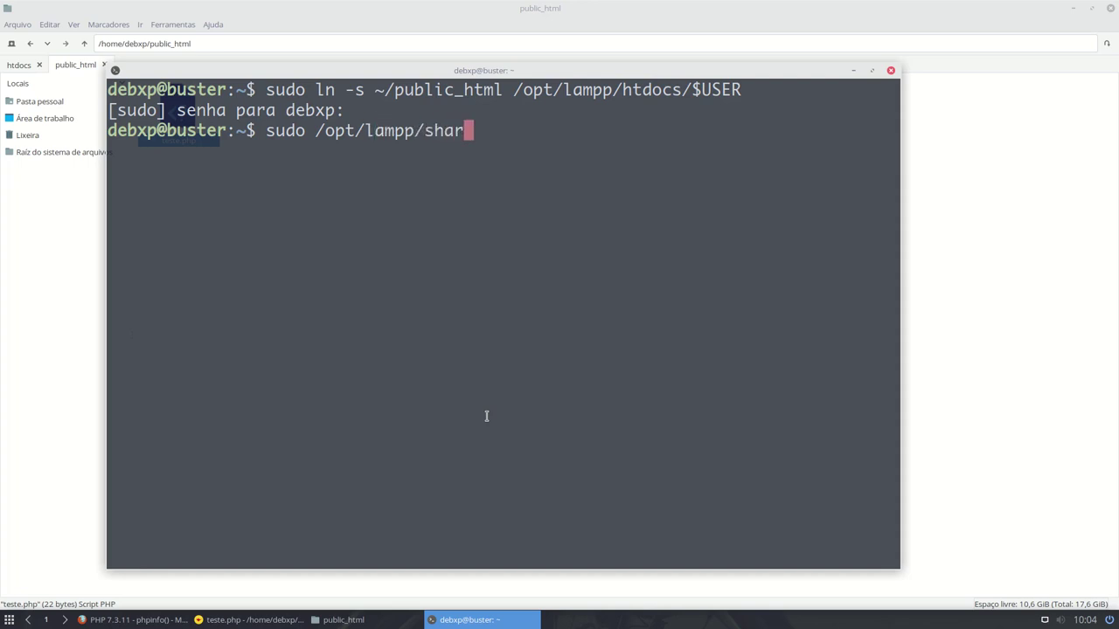
text(e/xampp-)
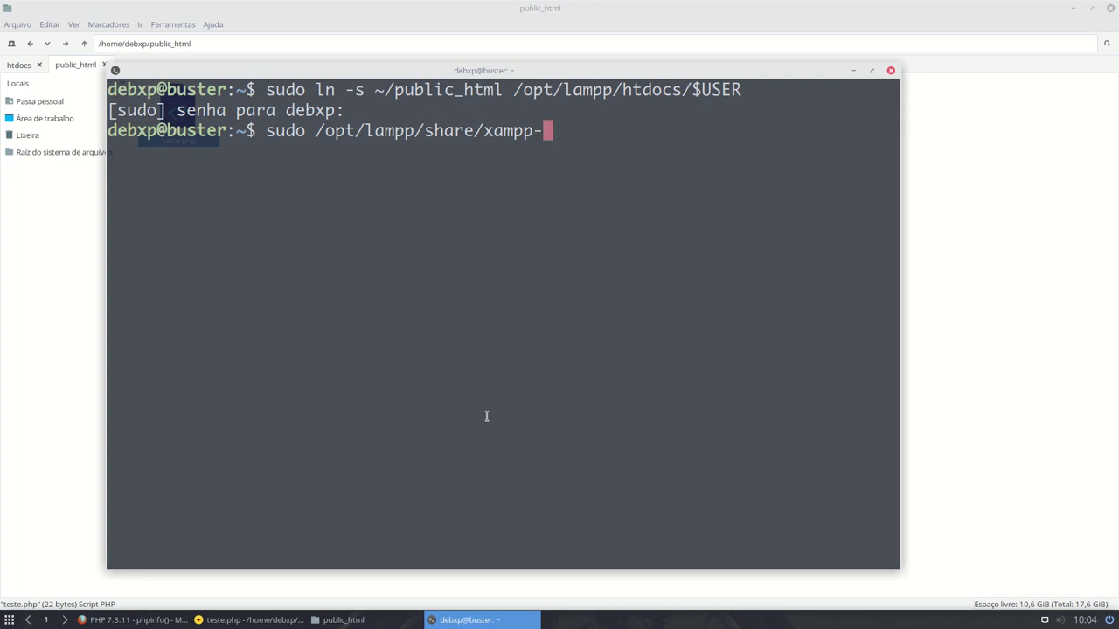
key(Tab)
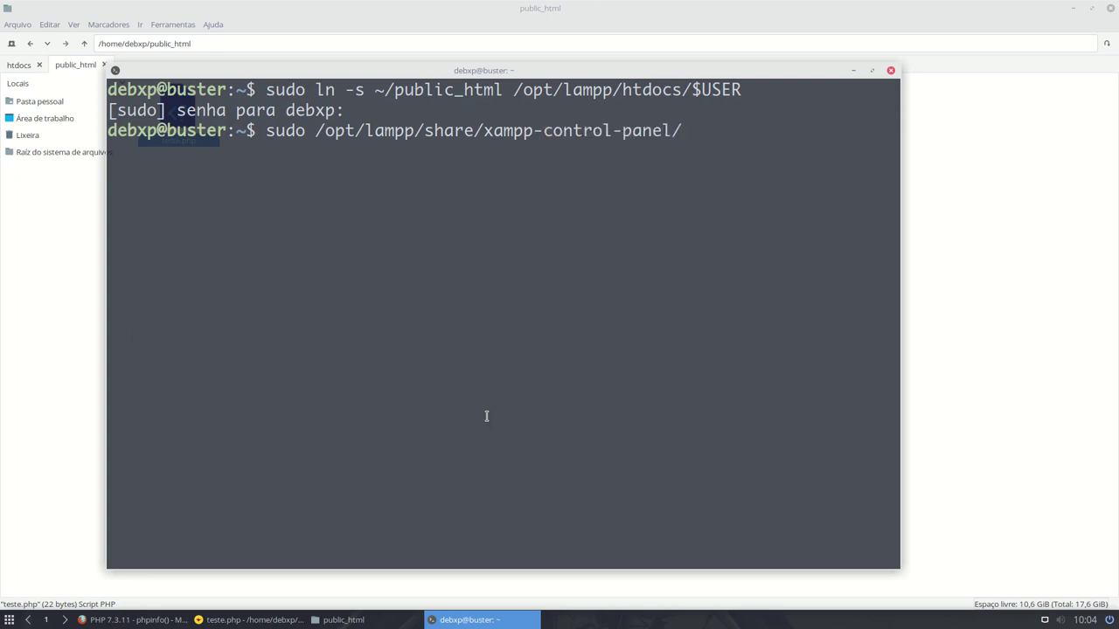
text(xa)
key(Tab)
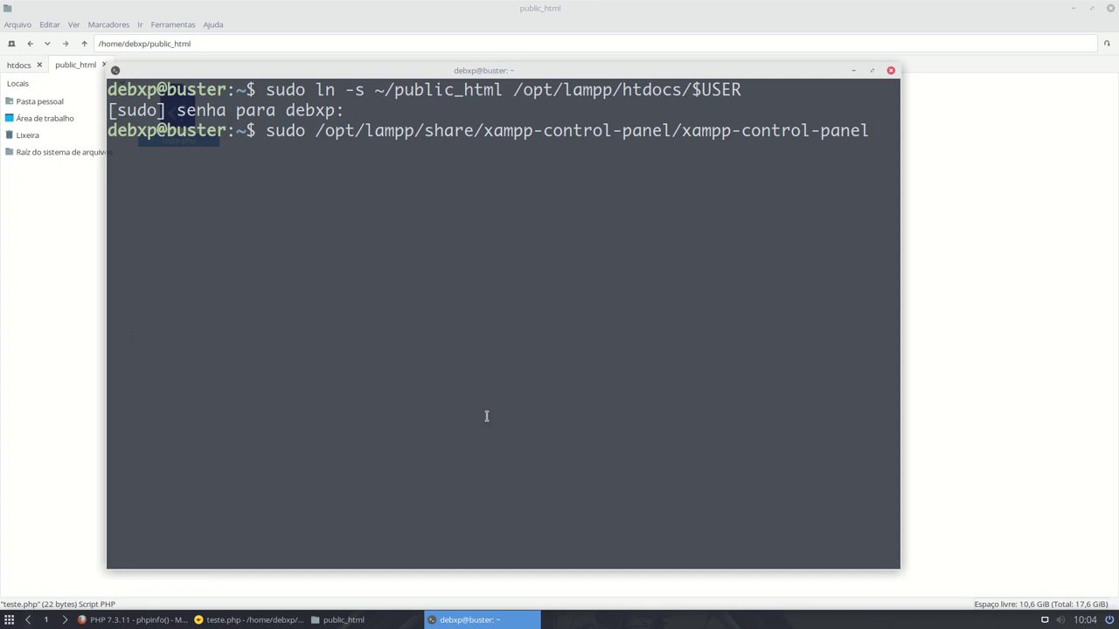
key(Return)
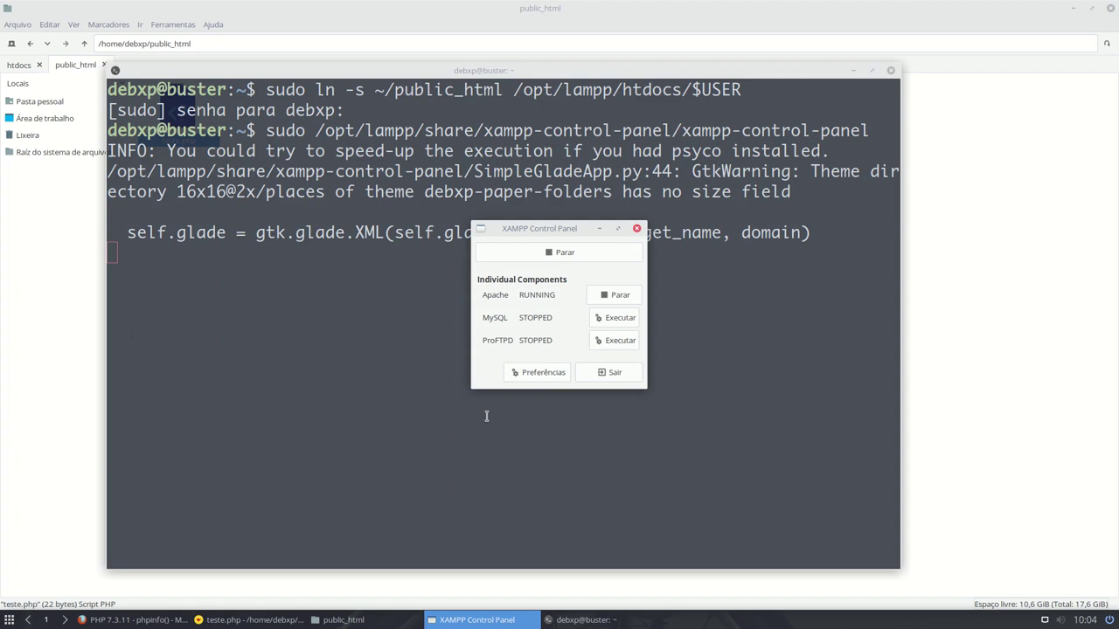
click(624, 374)
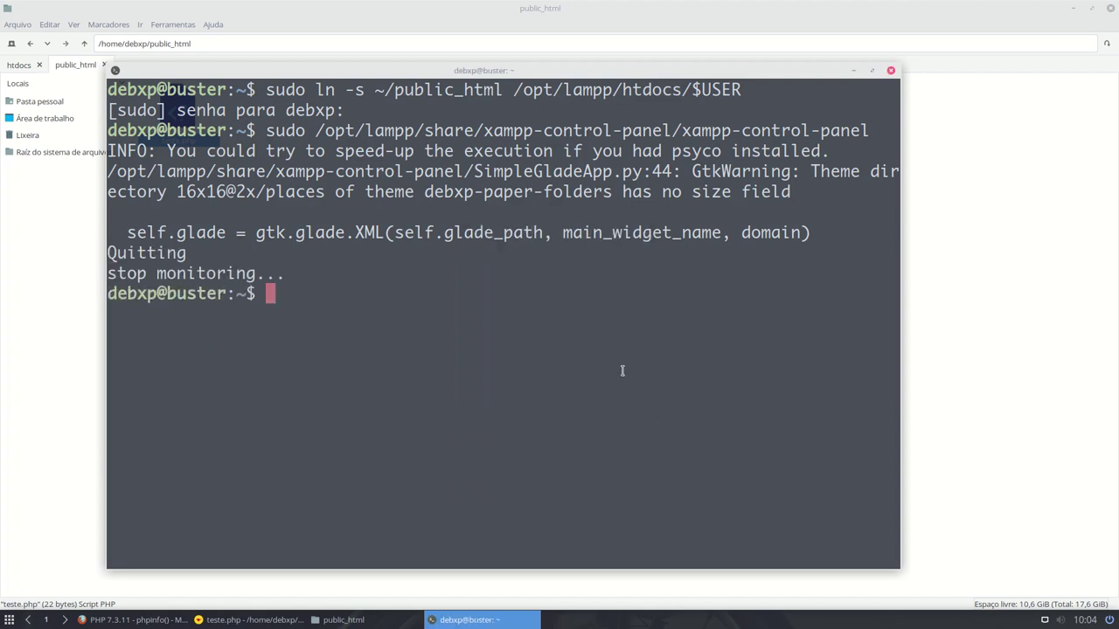
- Recall the command, trim it to sudo /opt/lampp/ and list that folder's contents
key(Up)
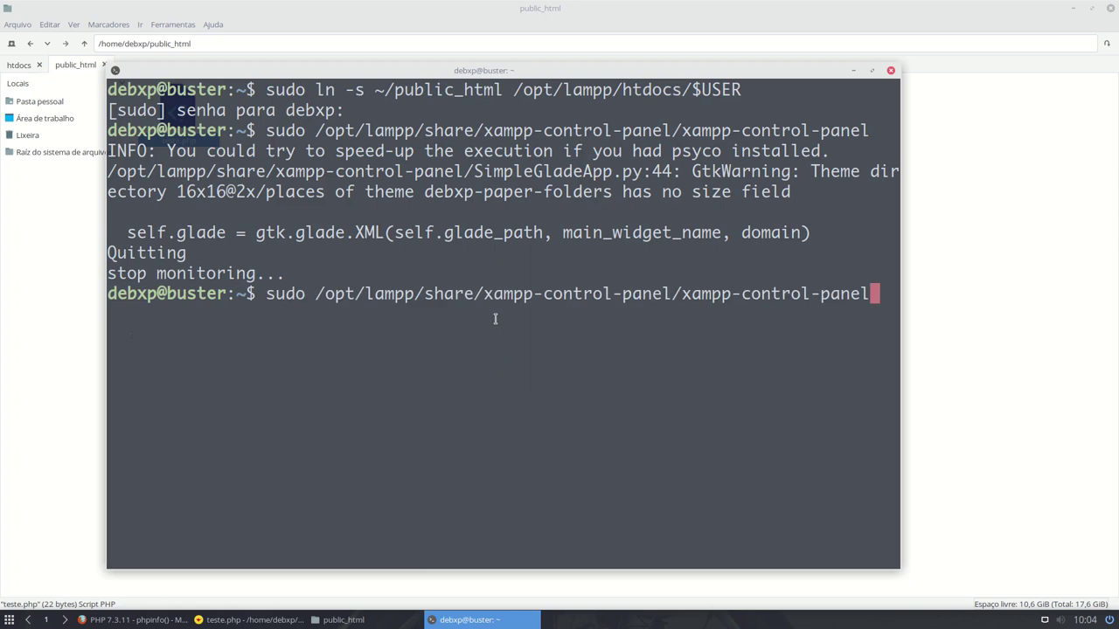
key(BackSpace)
key(BackSpace)
key(BackSpace)
key(BackSpace)
key(BackSpace)
key(BackSpace)
key(BackSpace)
key(BackSpace)
key(BackSpace)
key(BackSpace)
key(BackSpace)
key(BackSpace)
key(BackSpace)
key(BackSpace)
key(BackSpace)
key(BackSpace)
key(BackSpace)
key(BackSpace)
key(BackSpace)
key(BackSpace)
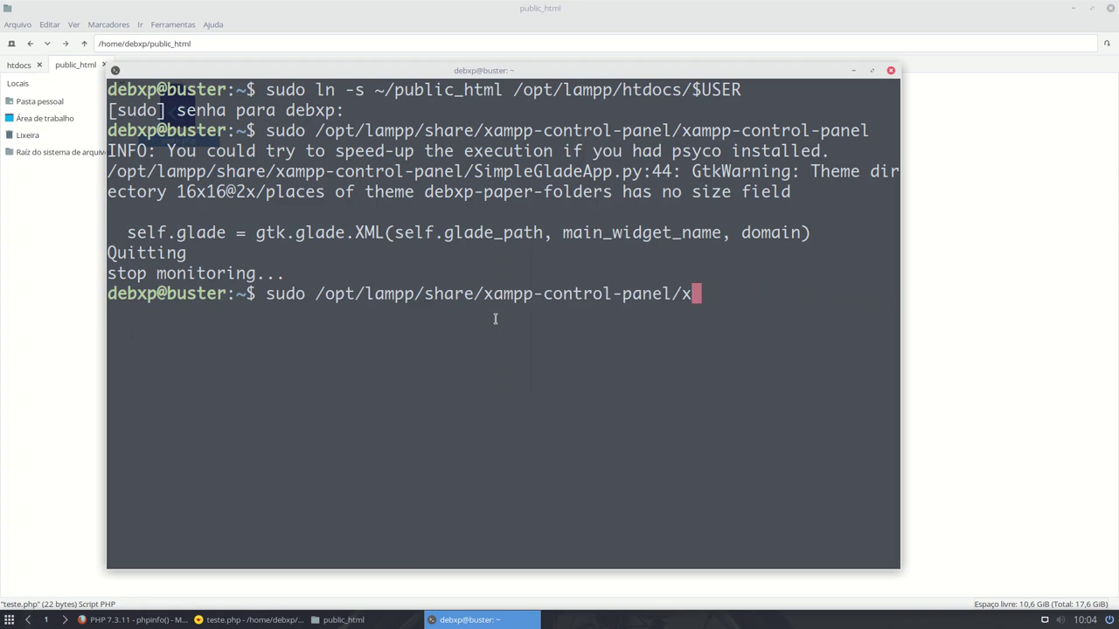
key(BackSpace)
key(BackSpace)
key(BackSpace)
key(BackSpace)
key(BackSpace)
key(BackSpace)
key(BackSpace)
key(BackSpace)
key(BackSpace)
key(BackSpace)
key(BackSpace)
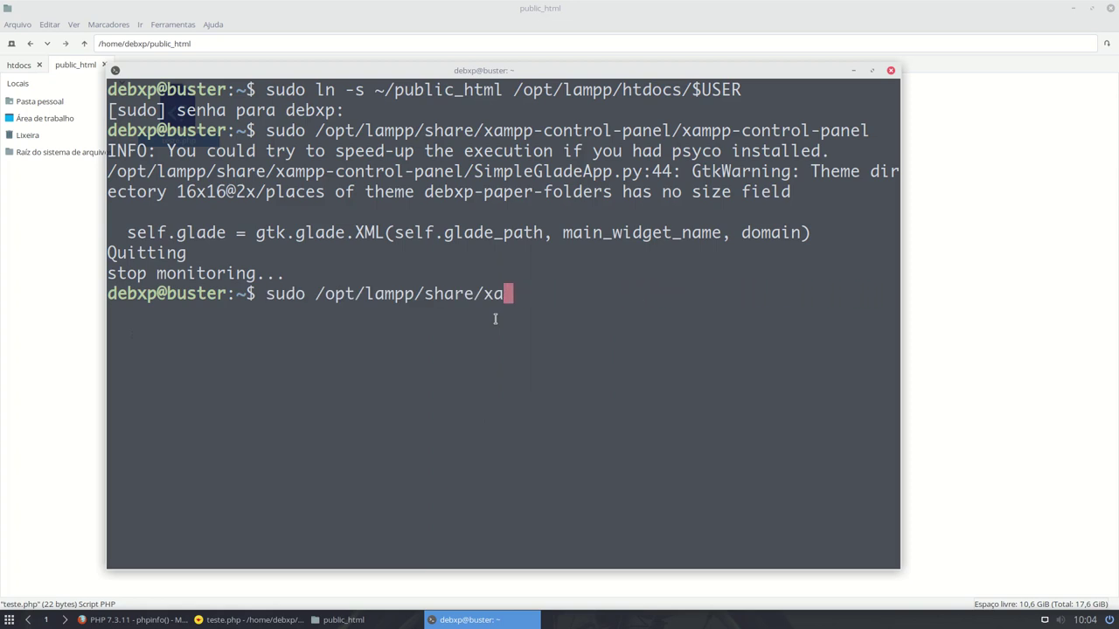
key(BackSpace)
key(BackSpace)
key(BackSpace)
key(BackSpace)
key(BackSpace)
key(BackSpace)
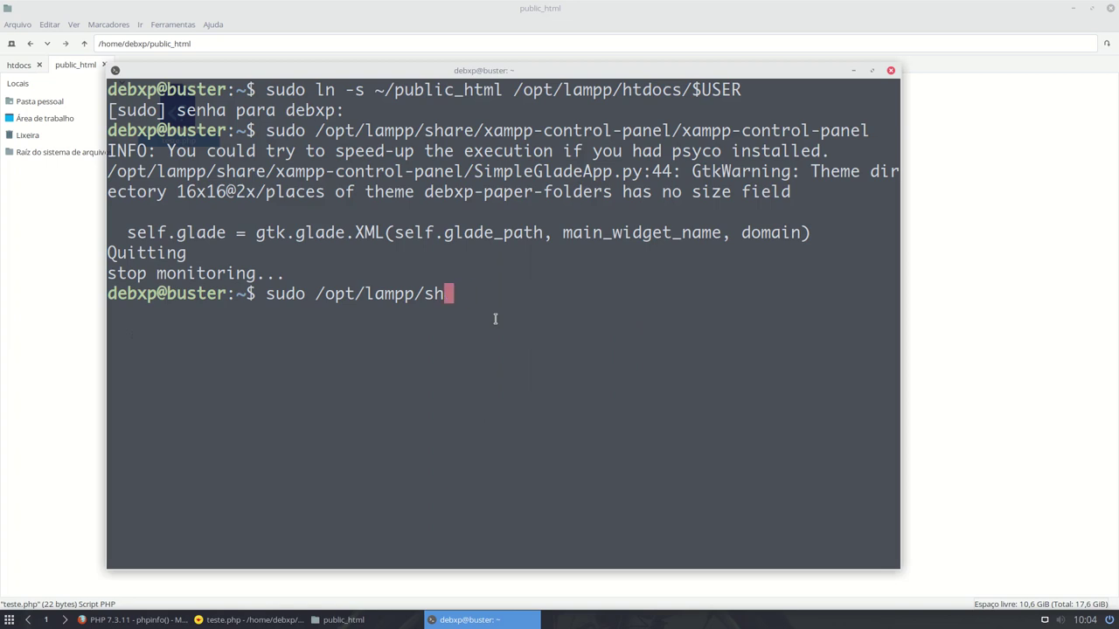
key(Tab)
key(Tab)
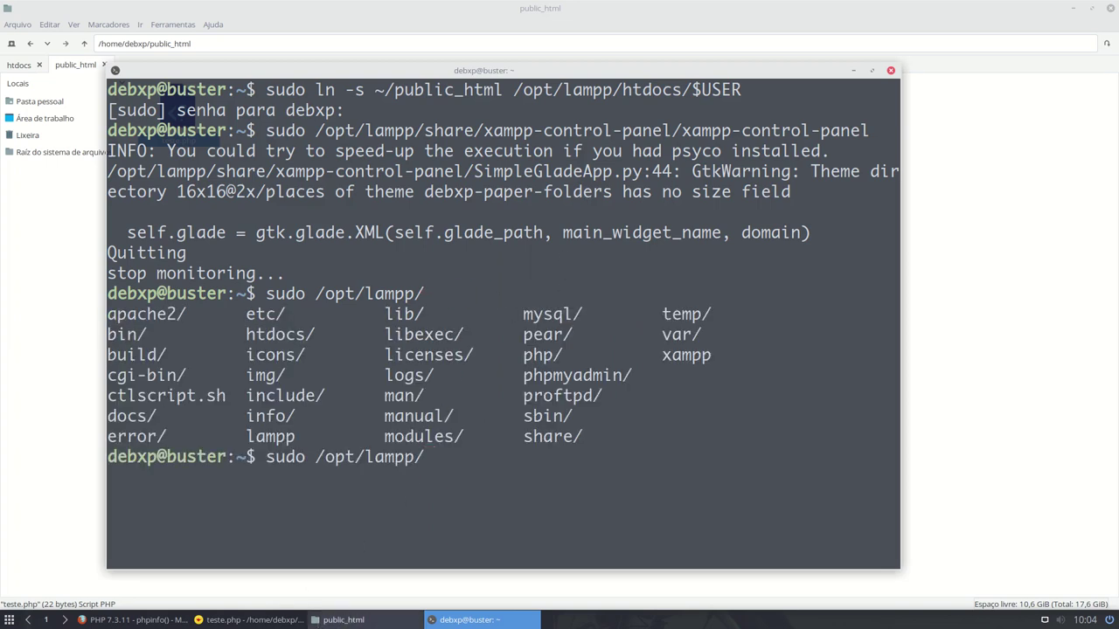
click(333, 622)
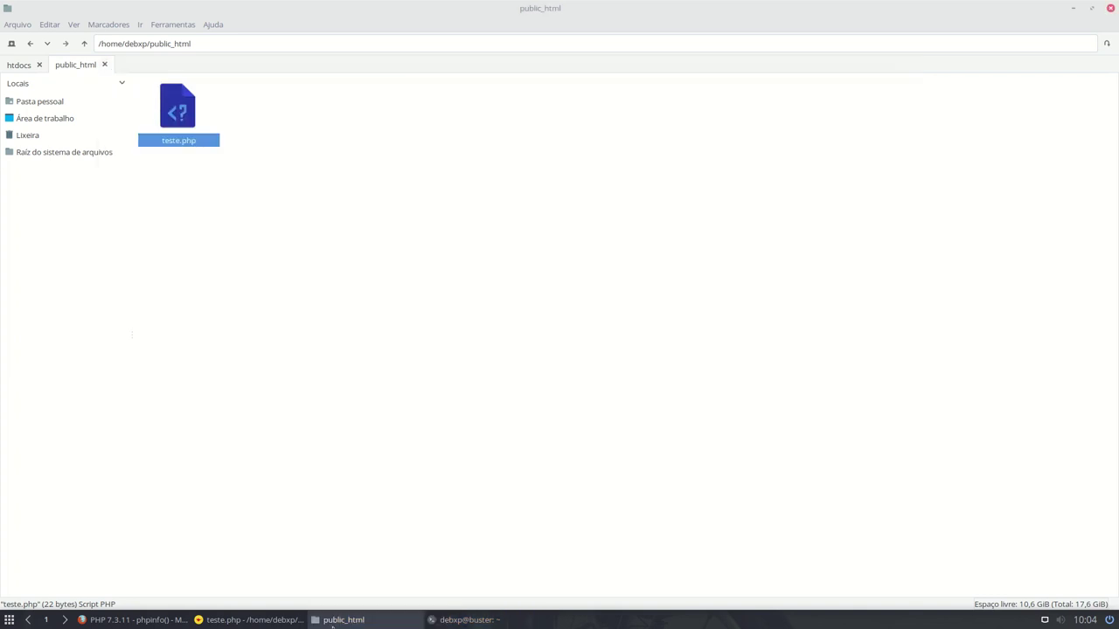
- Go up from htdocs to /opt/lampp and cancel renaming manager-linux-x64.run, leaving its name unchanged
click(21, 66)
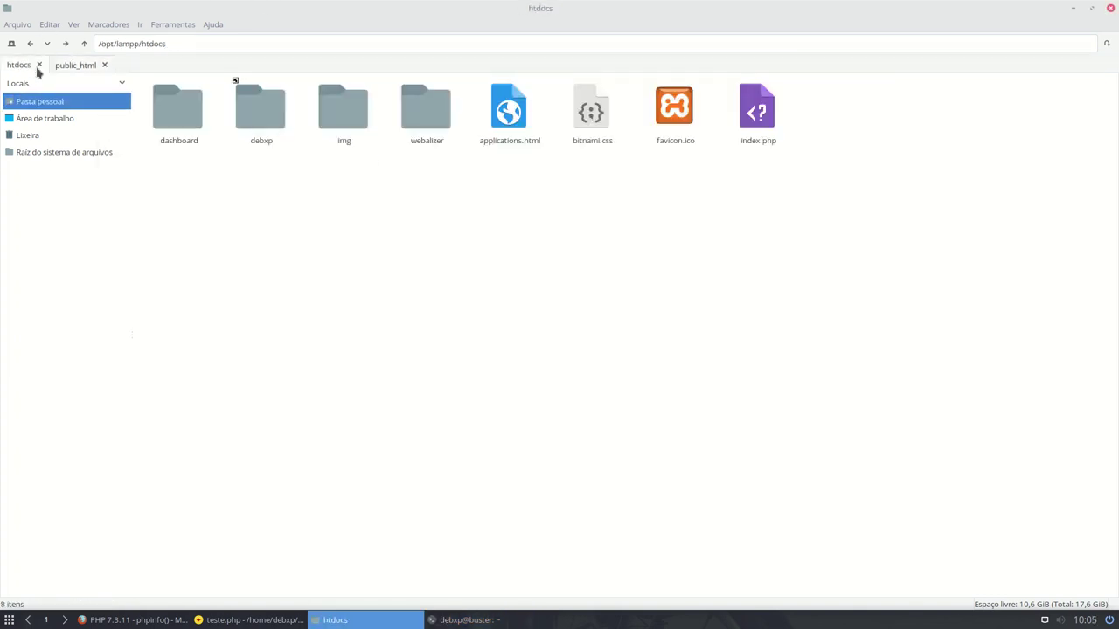
click(83, 43)
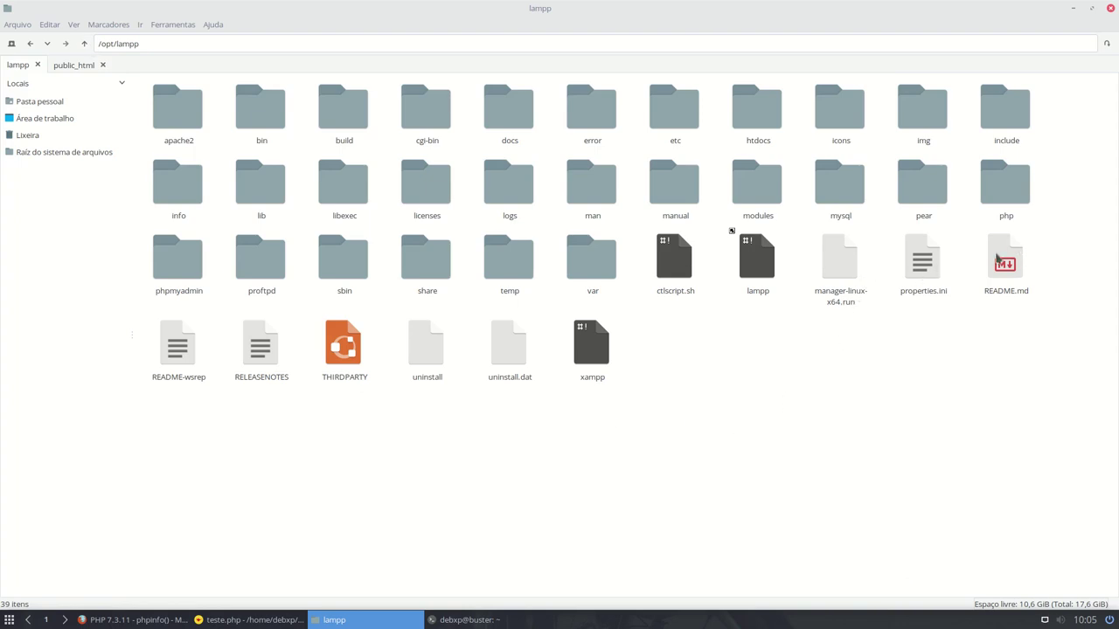
right_click(837, 266)
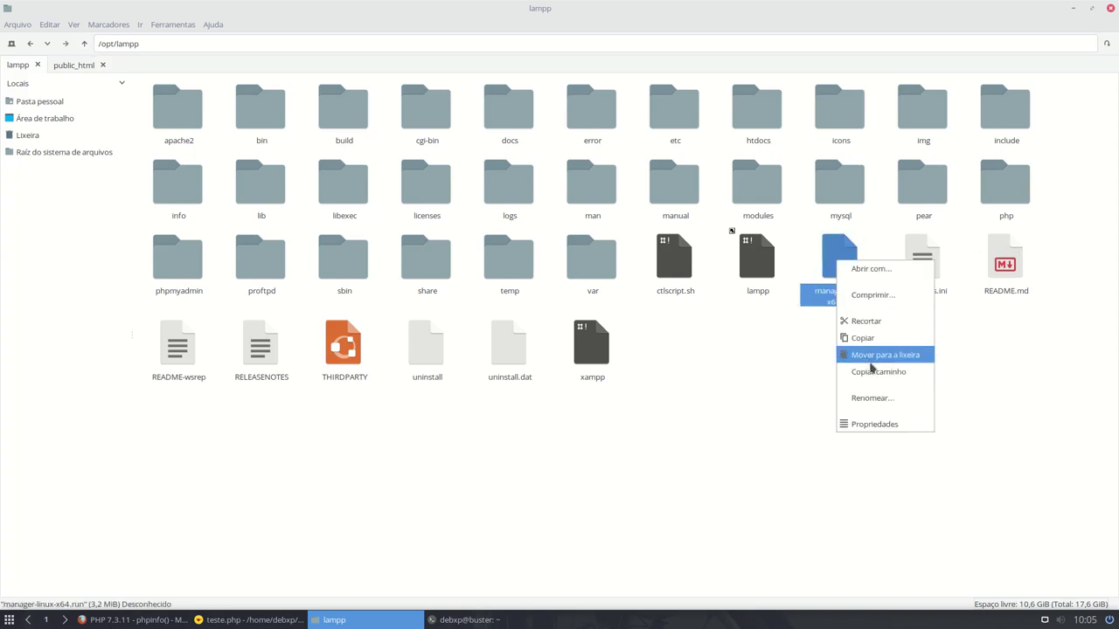
click(871, 398)
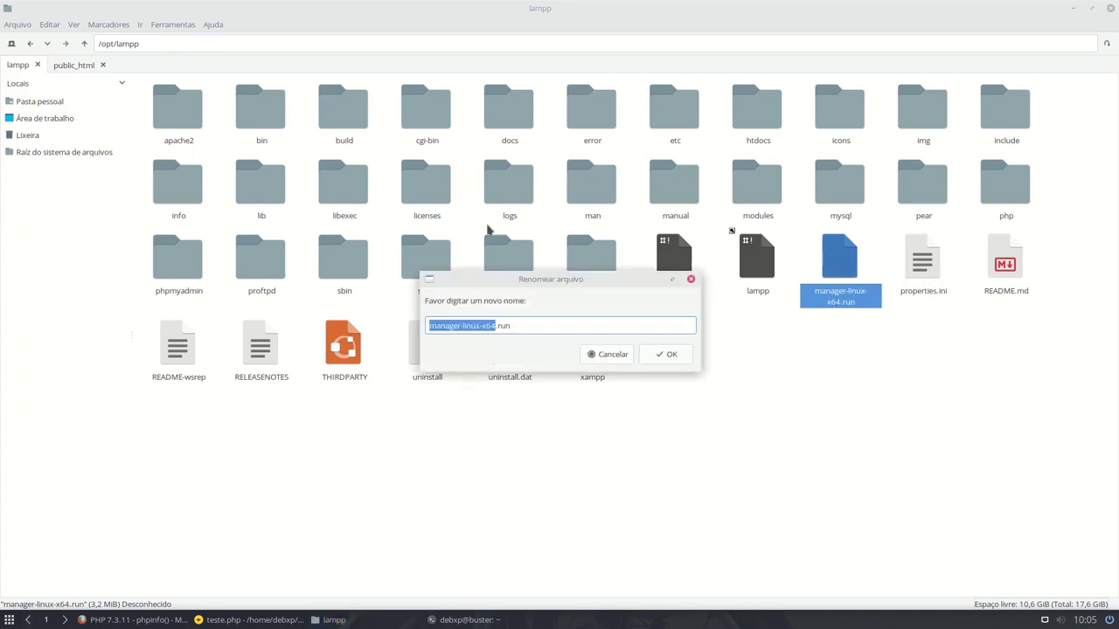
triple_click(518, 323)
key(ctrl+c)
click(610, 357)
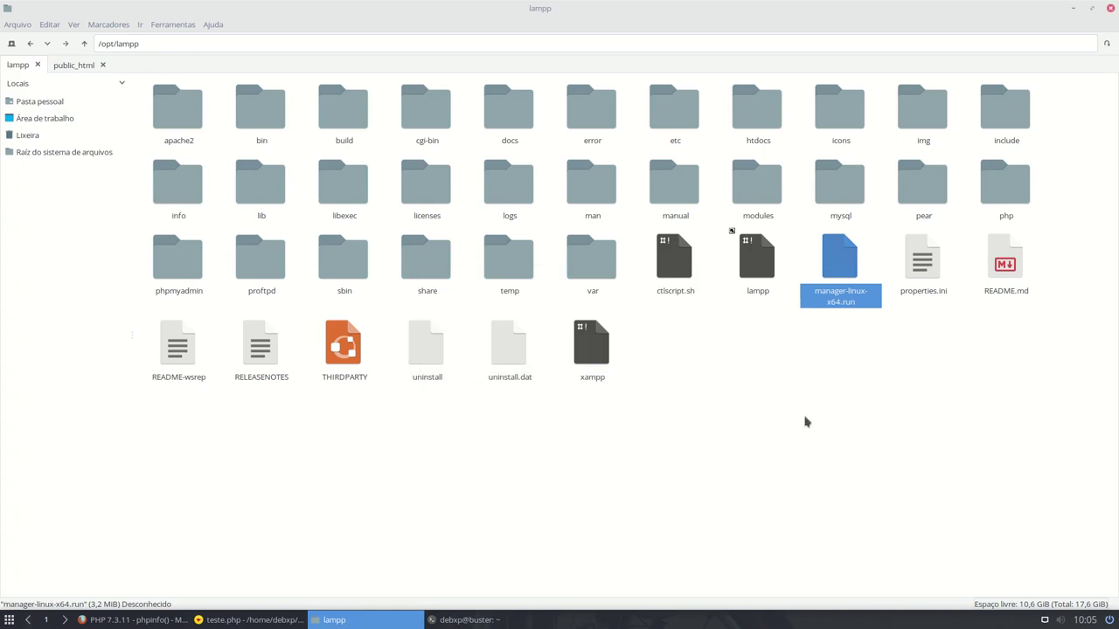
- Run sudo /opt/lampp/manager-linux-x64.run in the terminal to launch the XAMPP 7.3.11-0 manager
click(436, 619)
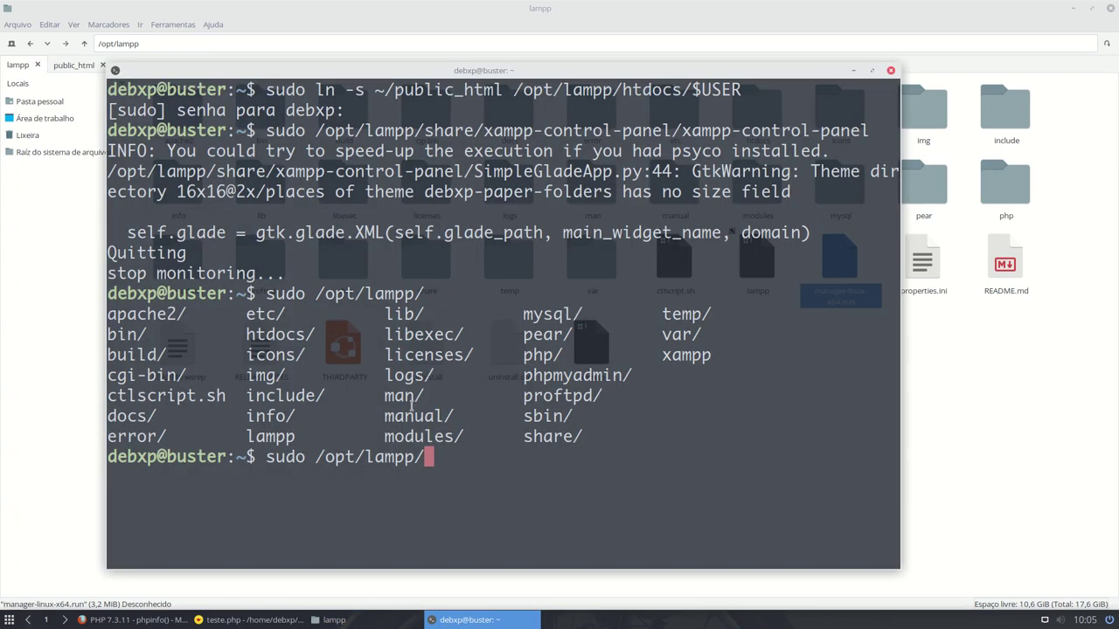
key(ctrl+shift+v)
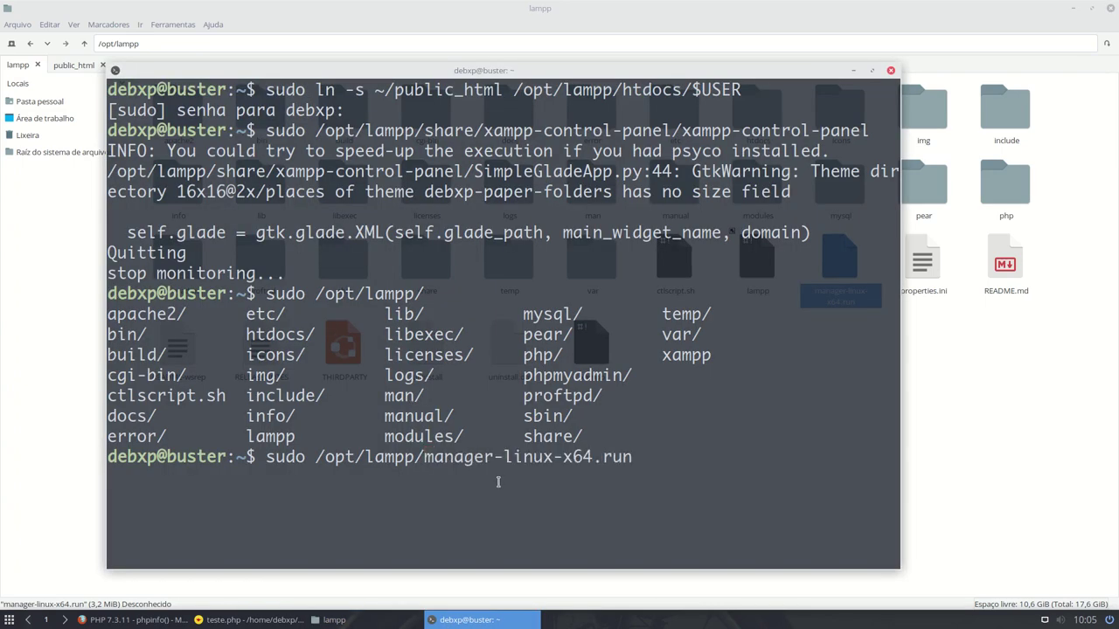
key(Return)
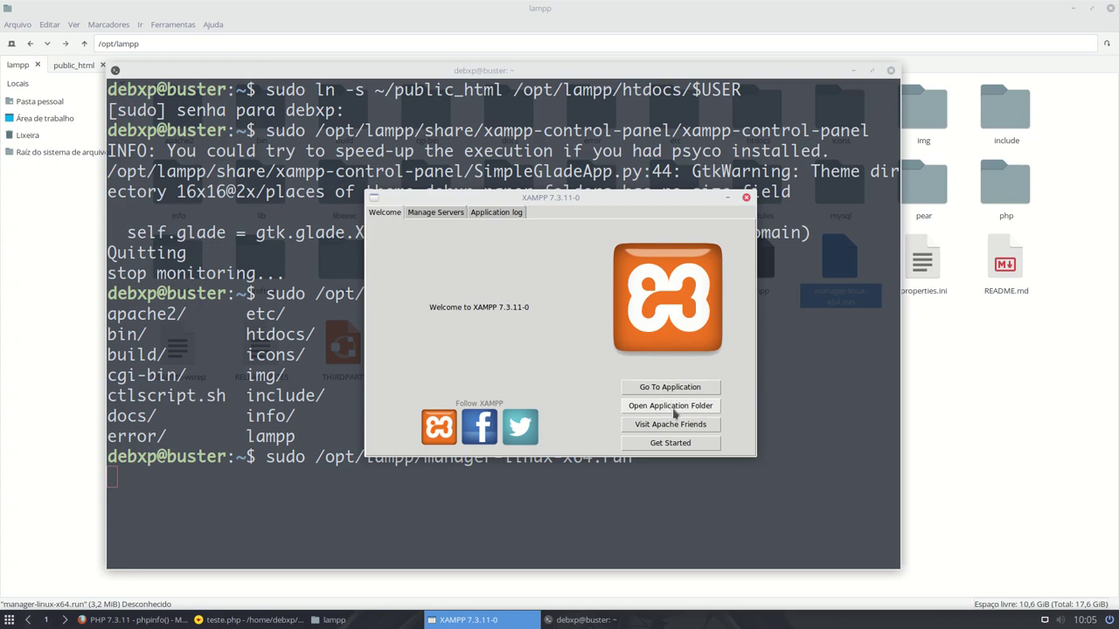
- Open the XAMPP application folder in PCManFM as the chosen file manager, then close it
click(675, 414)
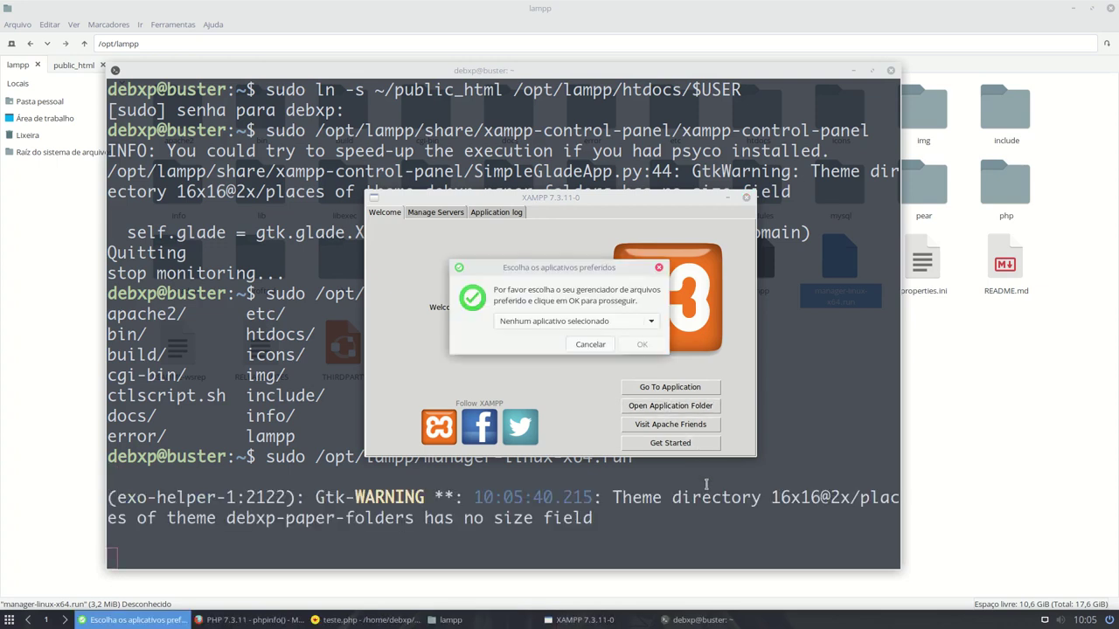
click(586, 322)
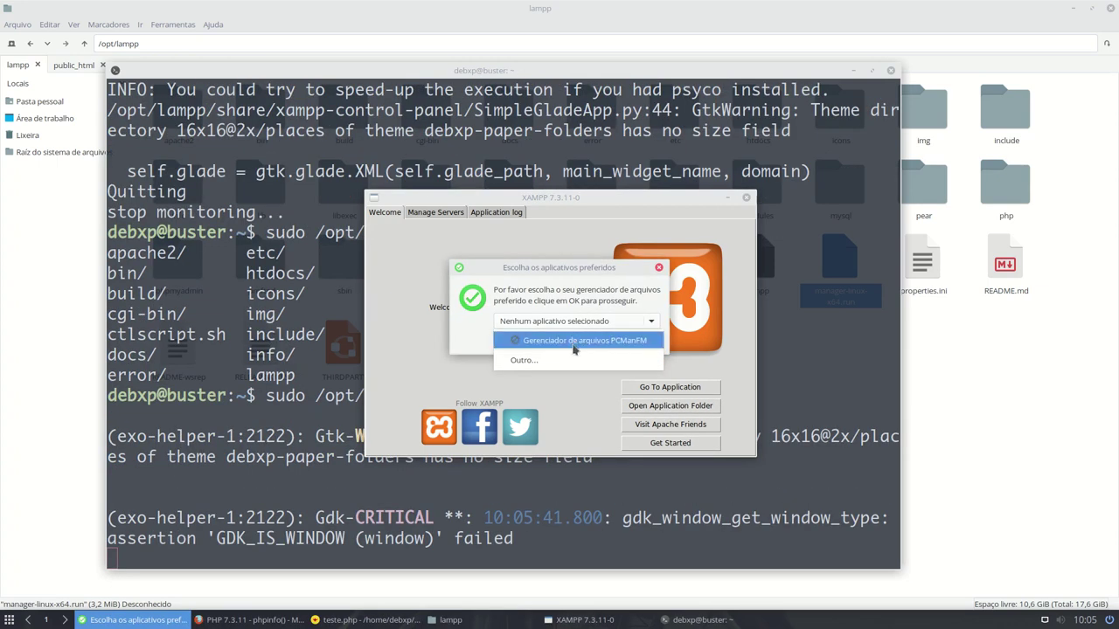
click(618, 342)
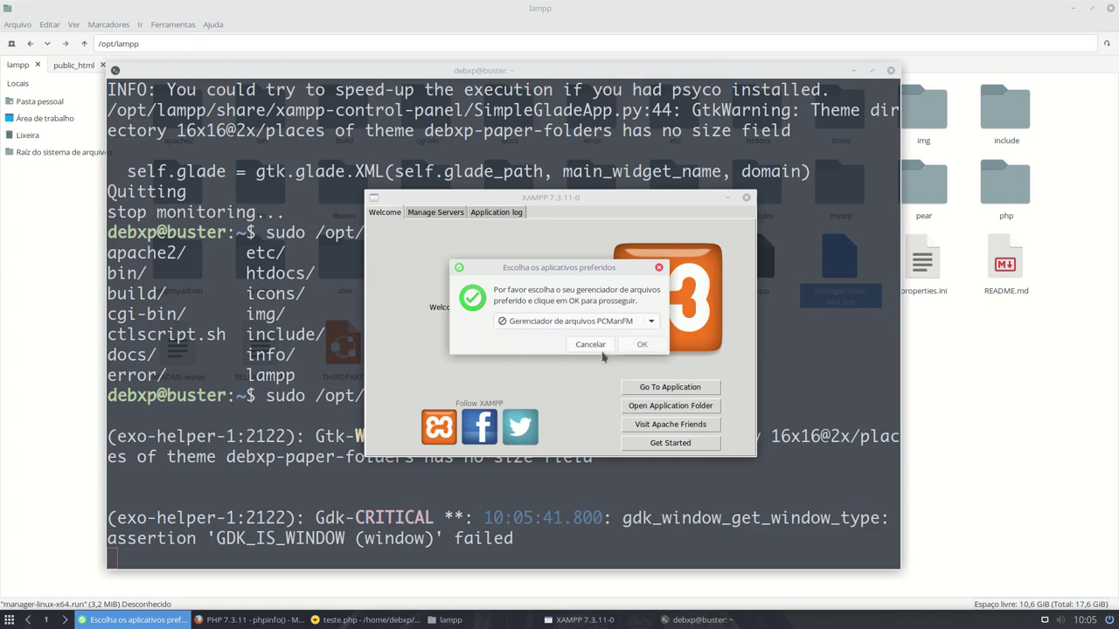
click(639, 344)
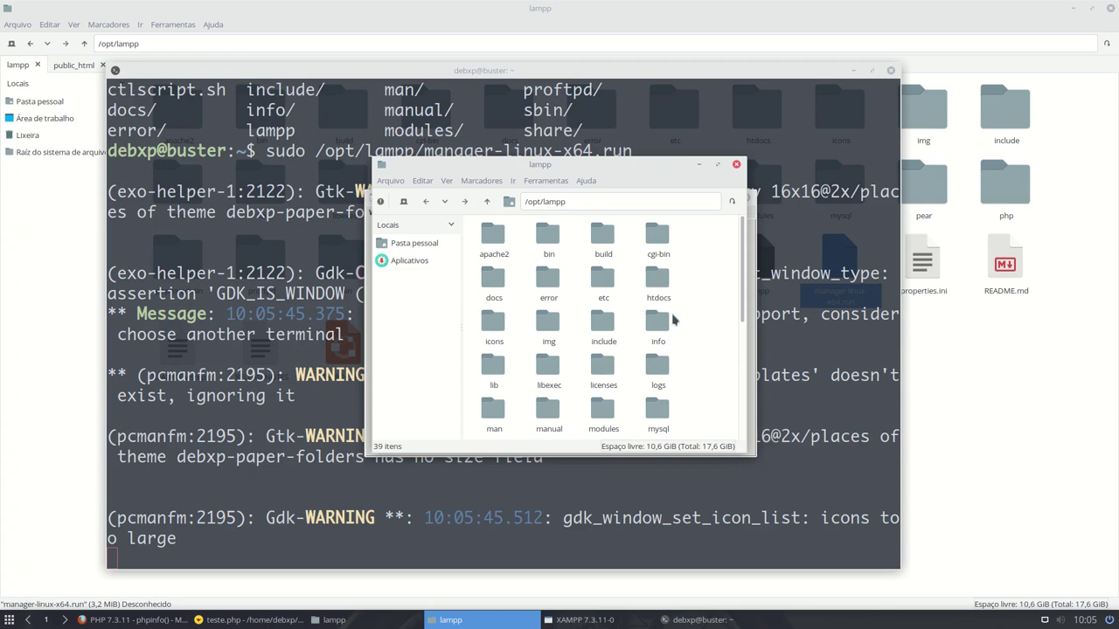
click(736, 164)
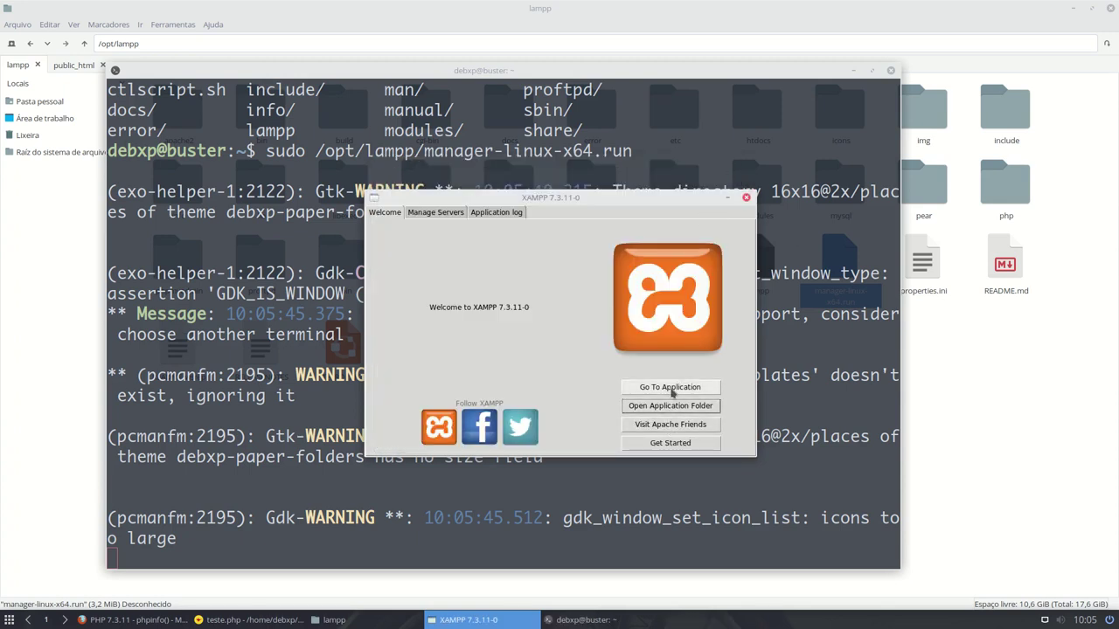
- Try Go To Application, close its root terminal, then review Manage Servers and the Application log
click(671, 389)
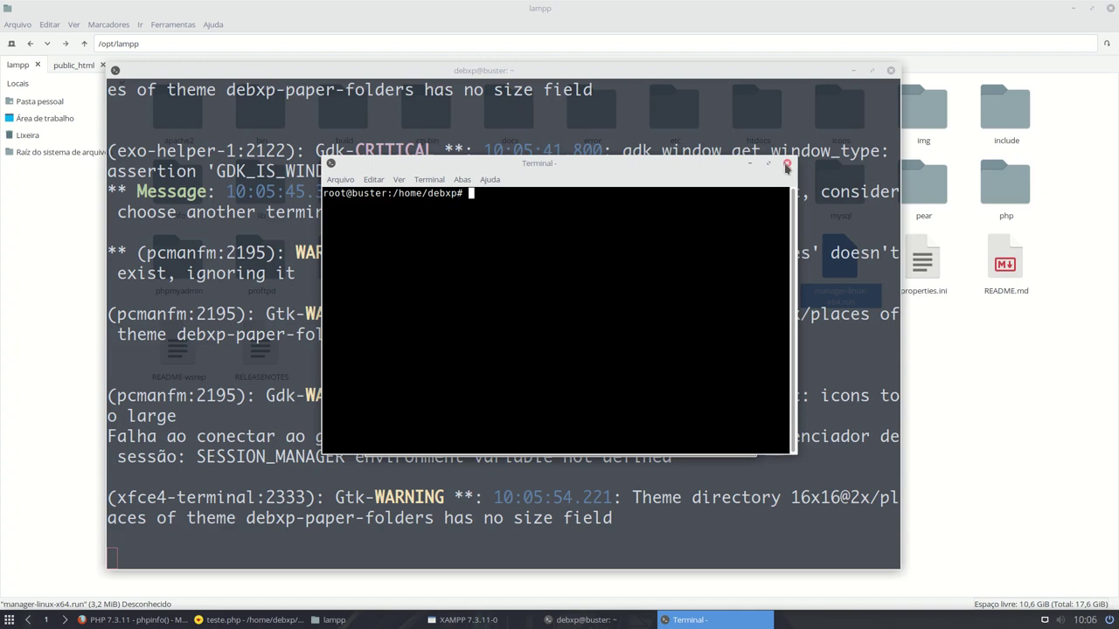
click(786, 165)
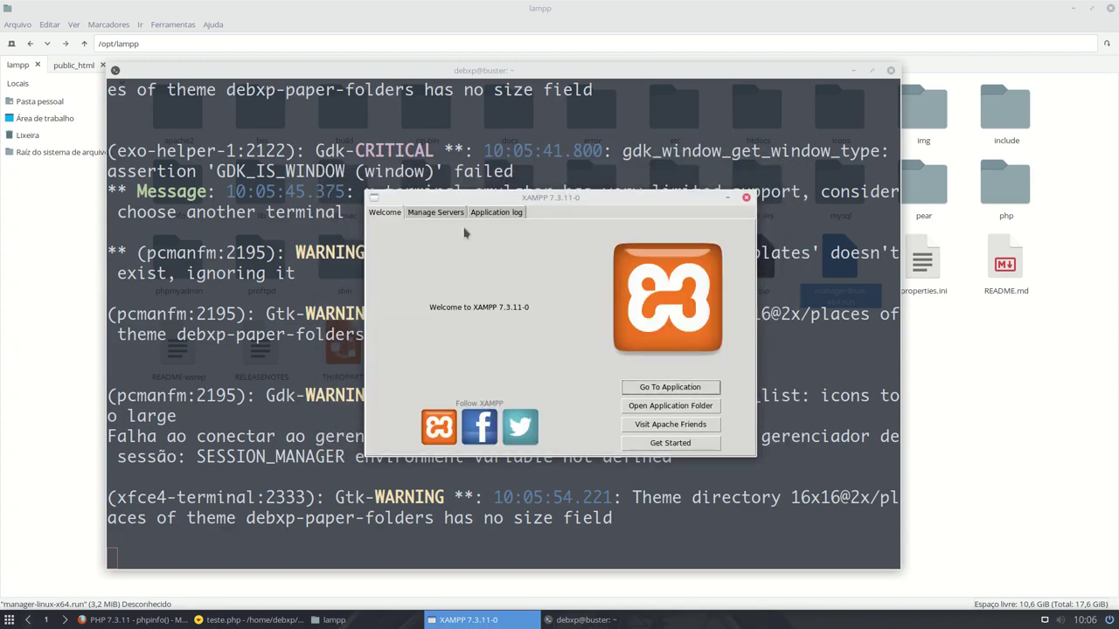
click(437, 215)
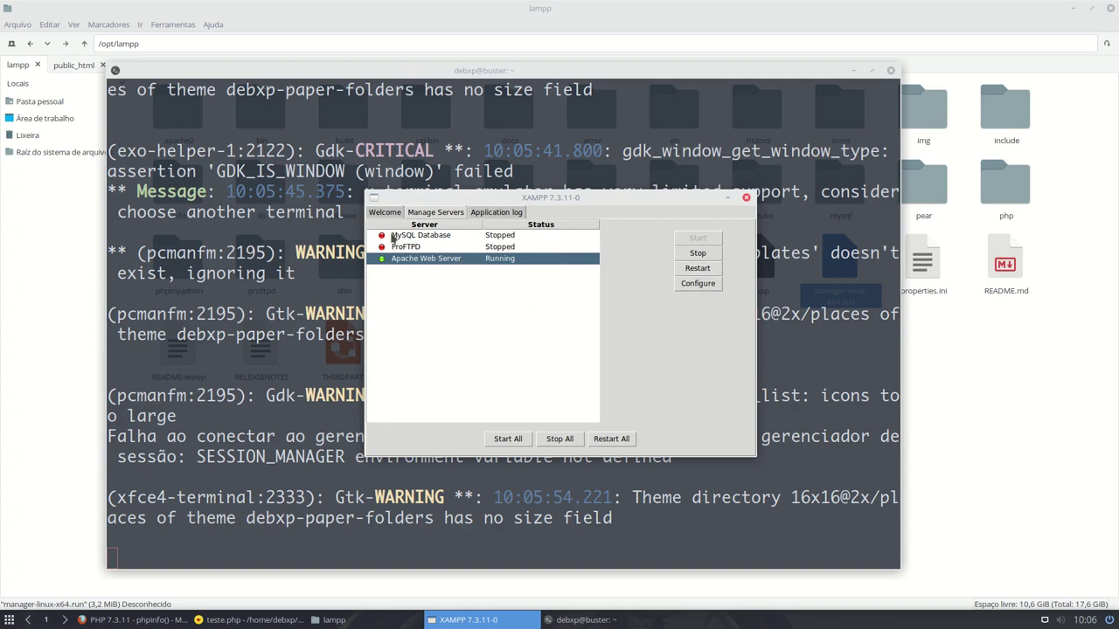
click(496, 212)
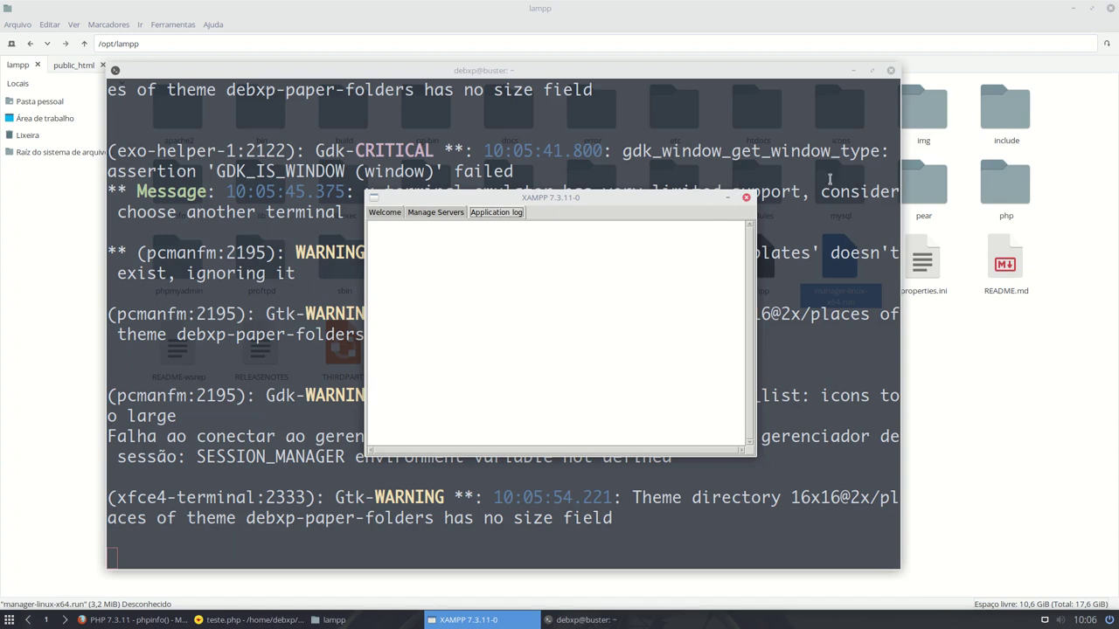
- Close the XAMPP Manager and confirm quitting with Sim
click(747, 199)
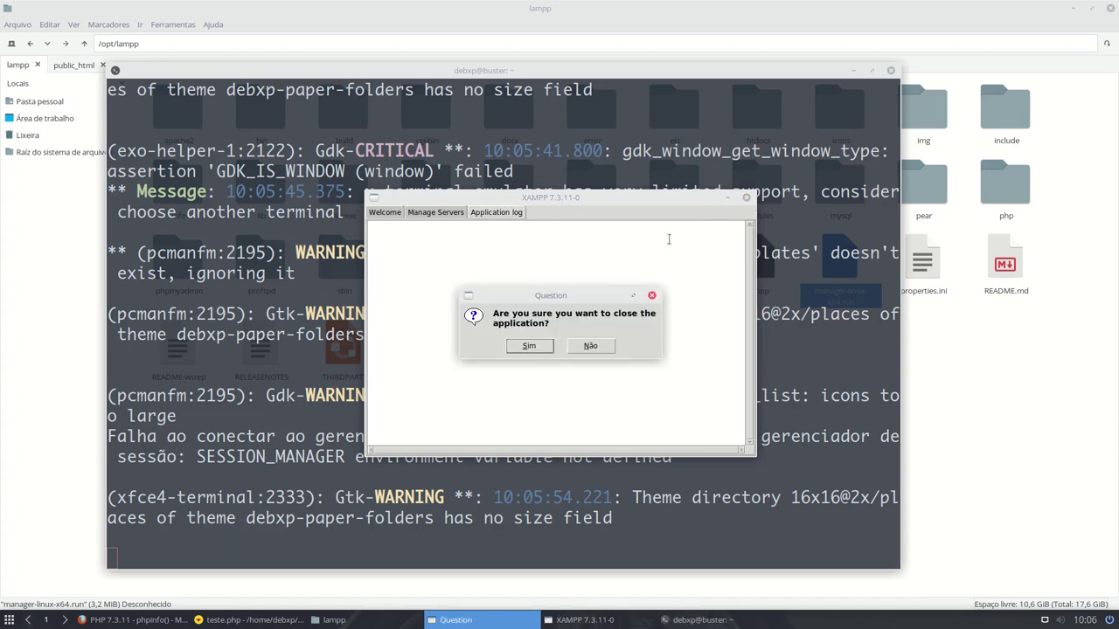
click(529, 347)
click(529, 347)
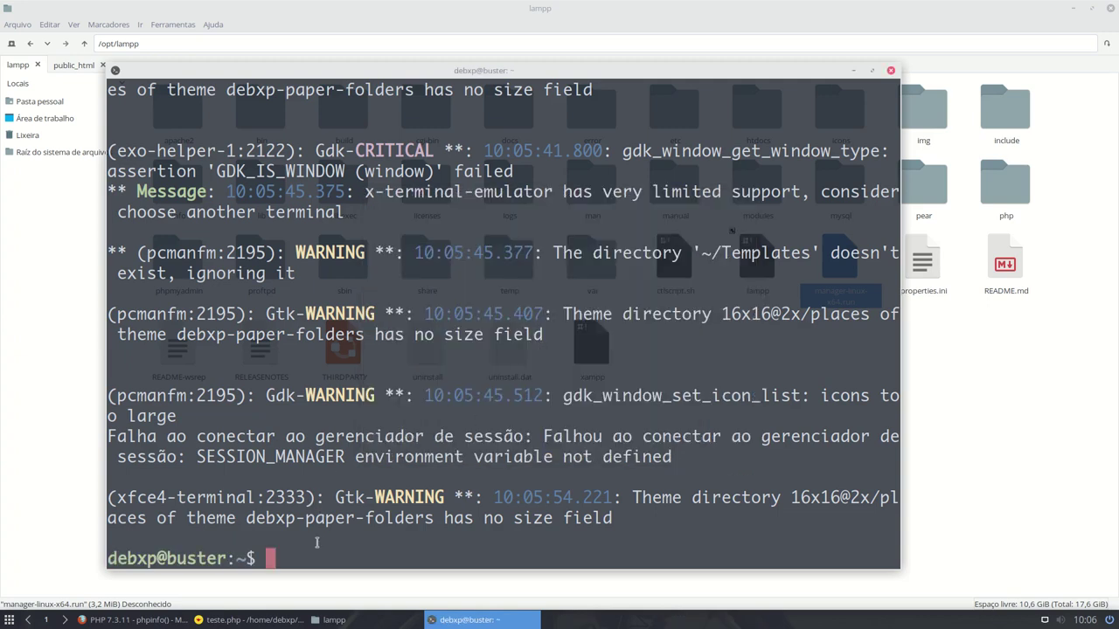
- Clear the terminal, run xamppmenu and start MySQL with option 2
key(ctrl+l)
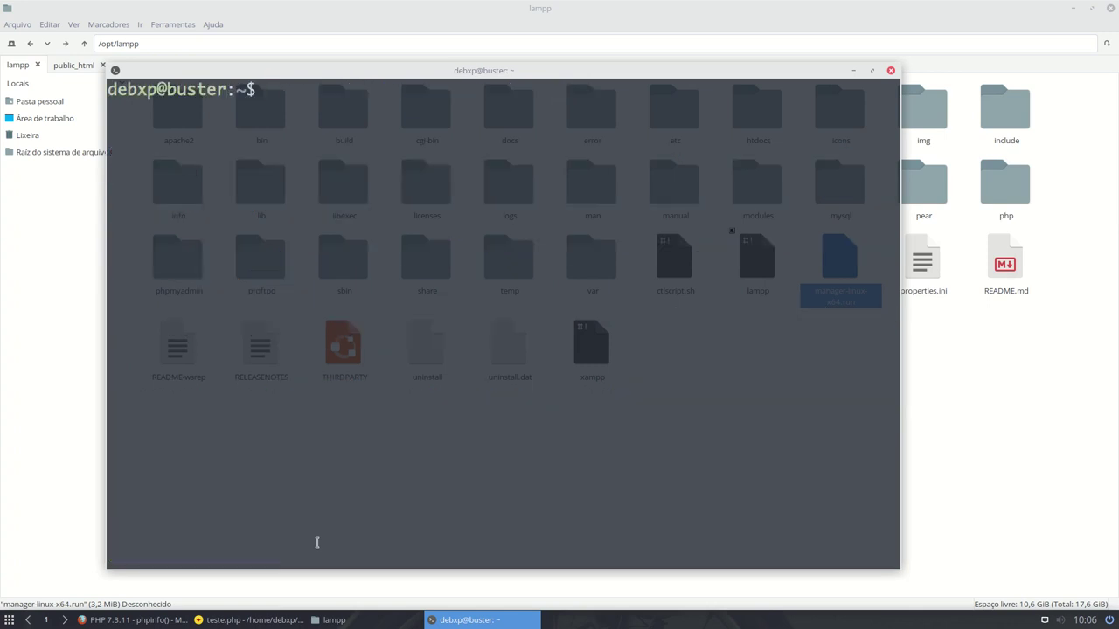
text(xamppmenu)
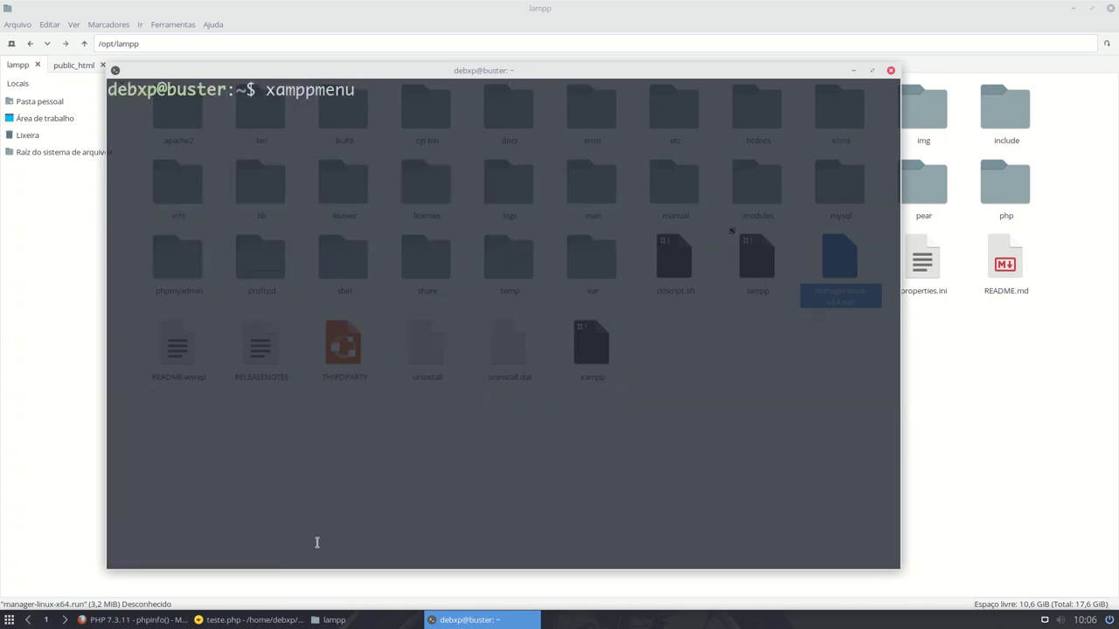
key(Return)
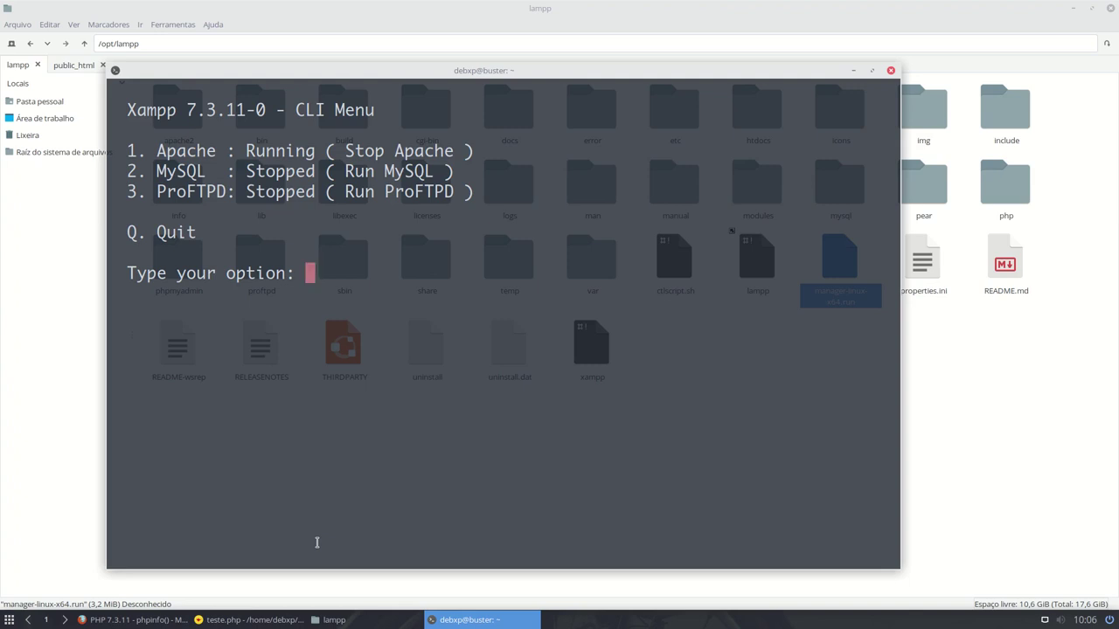
text(2)
key(Return)
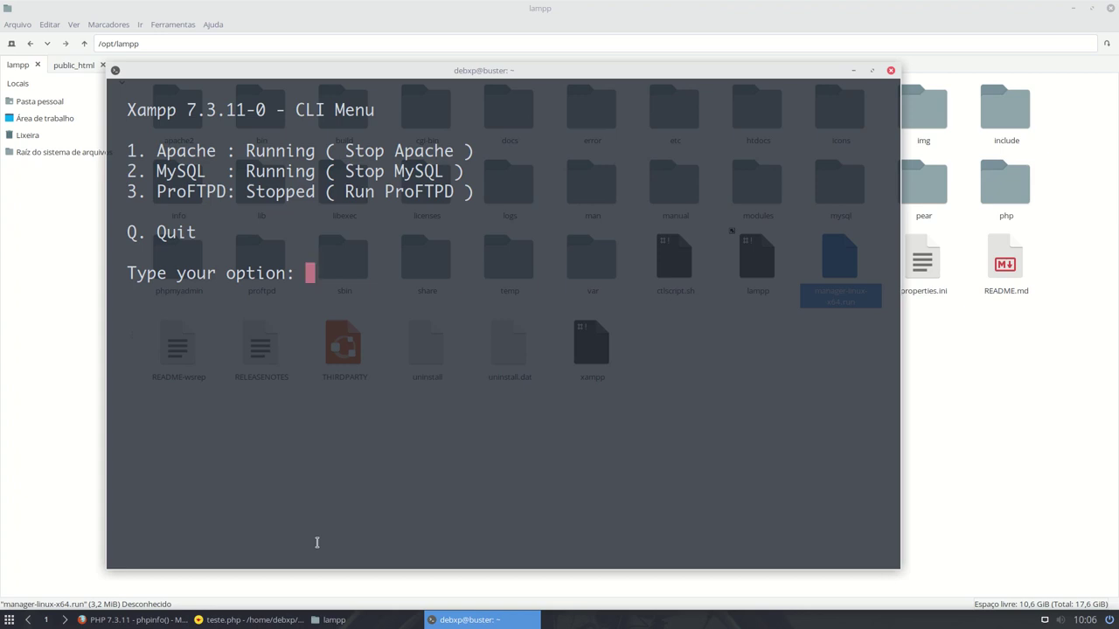
- Stop MySQL with option 2 again, quit the menu with q and close the terminal
text(2)
key(Return)
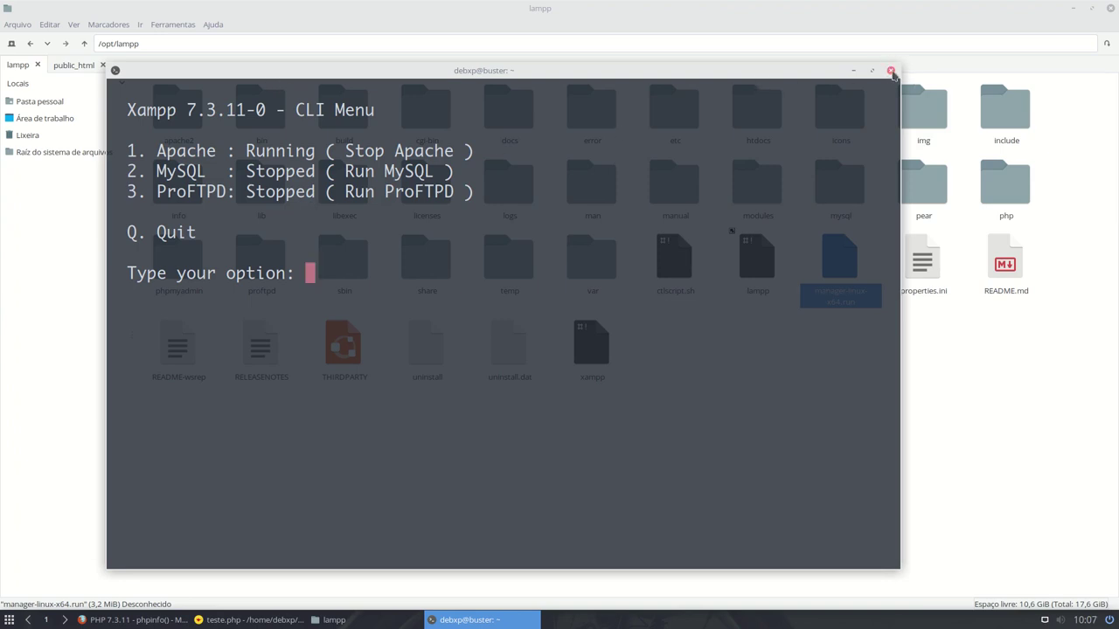
text(q)
key(Return)
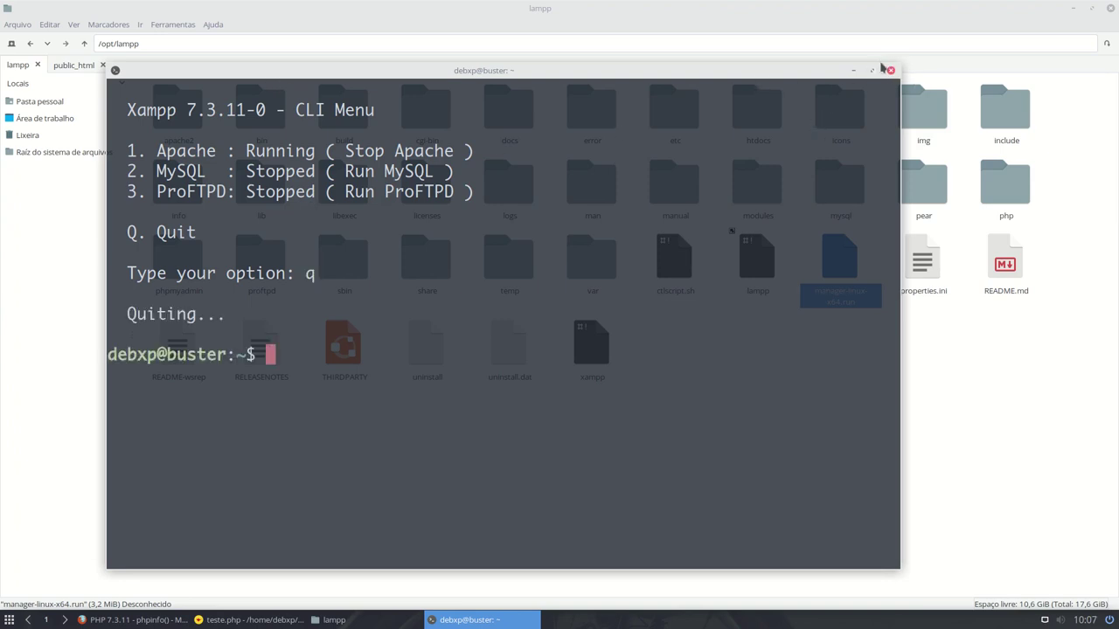
click(890, 70)
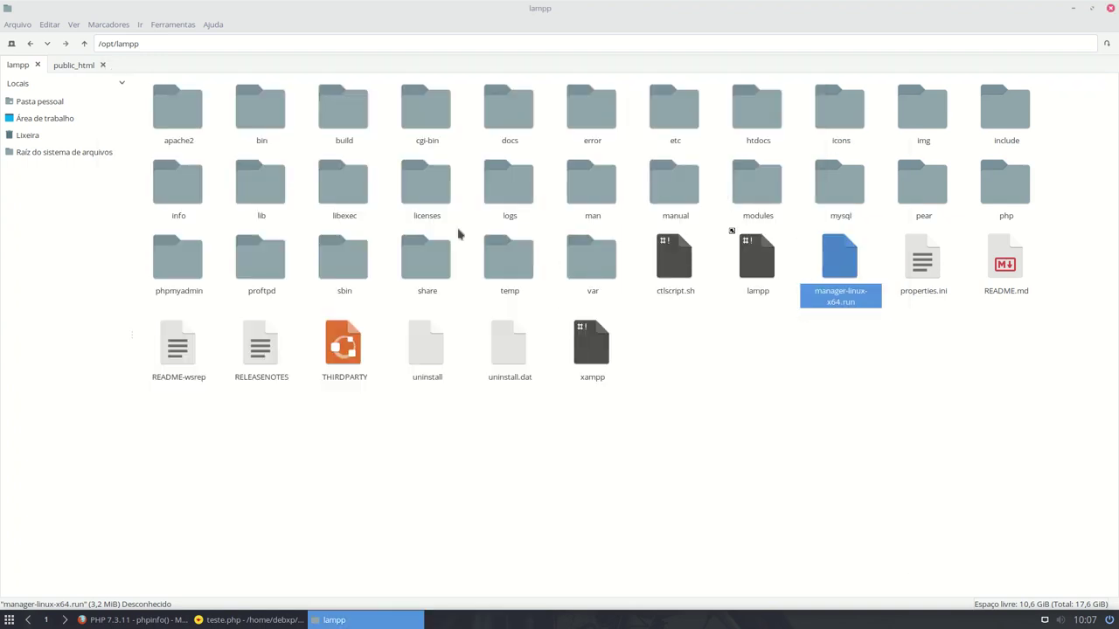
- Close the /opt/lampp tab keeping public_html, then return to Firefox's localhost/debxp/teste.php phpinfo page
click(64, 66)
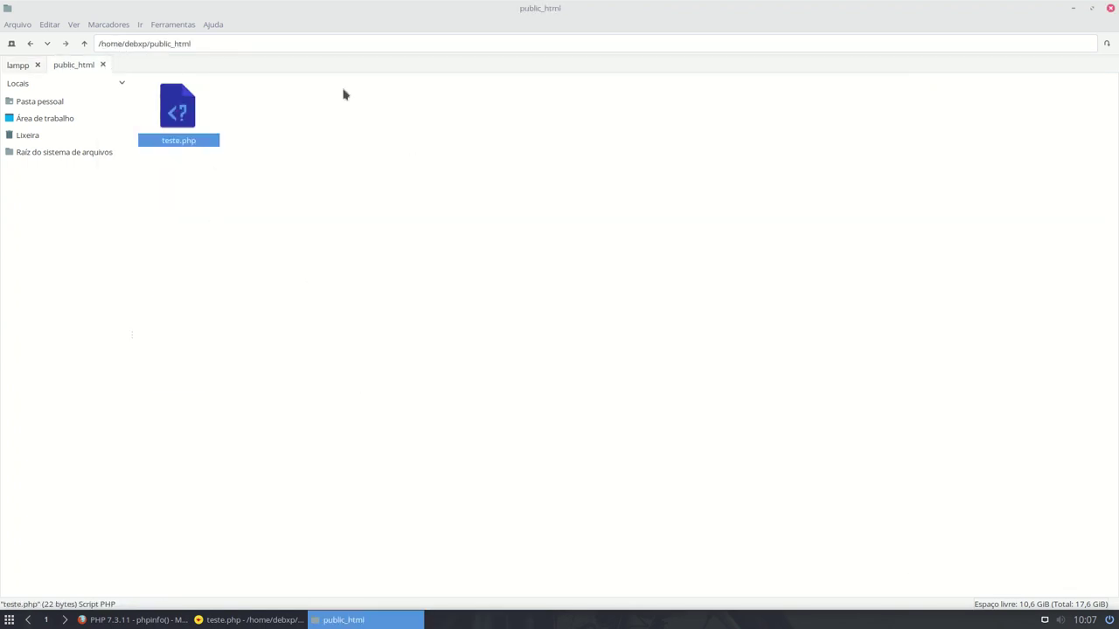
click(38, 65)
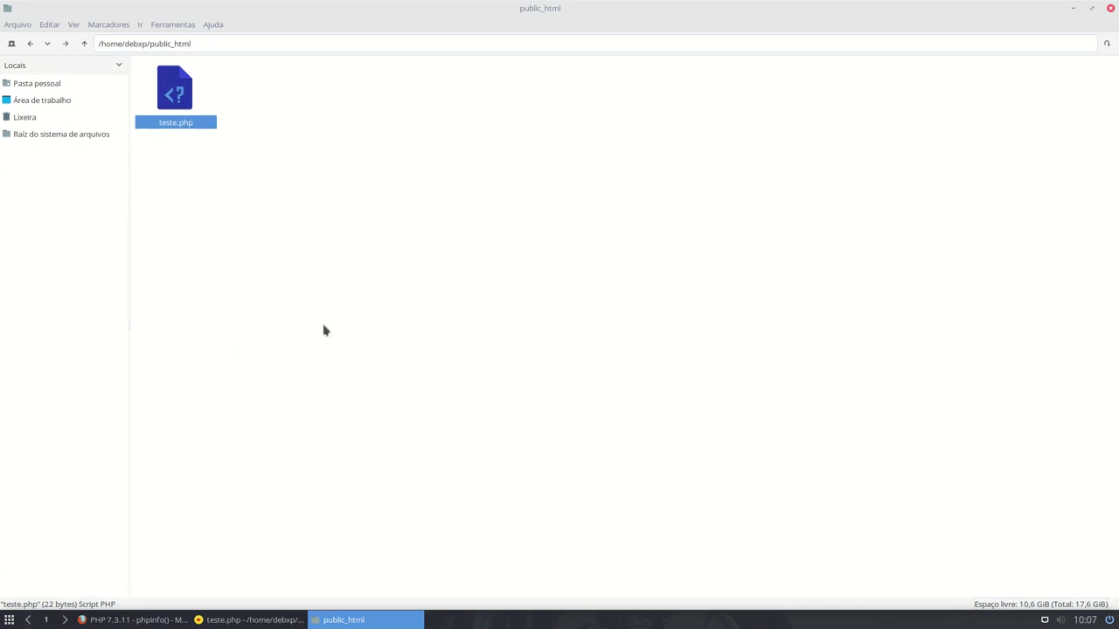
right_click(311, 114)
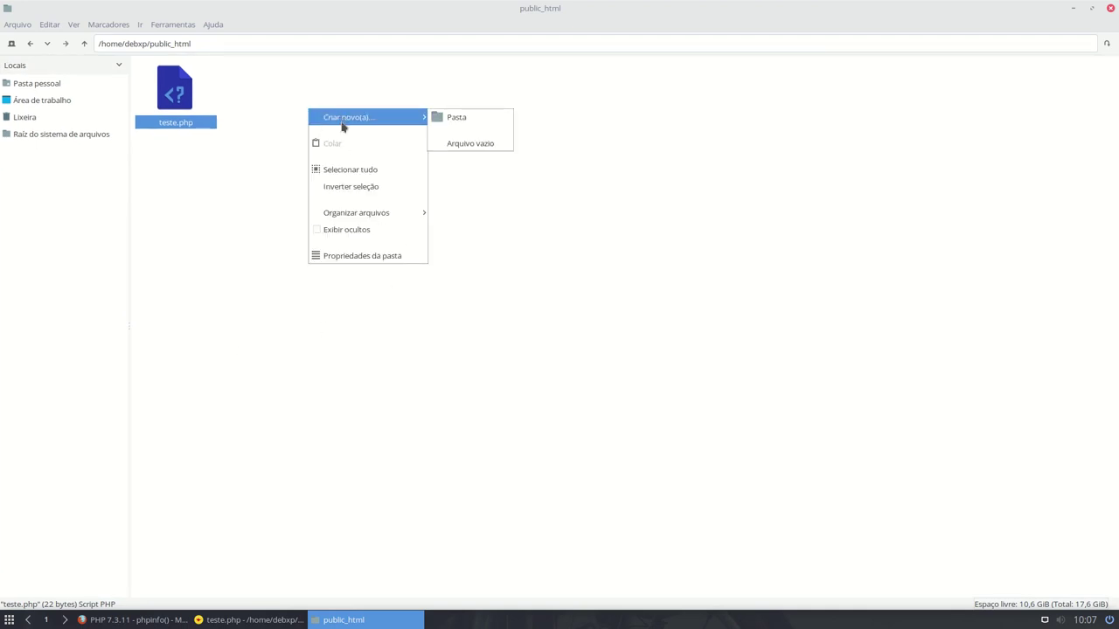
click(313, 354)
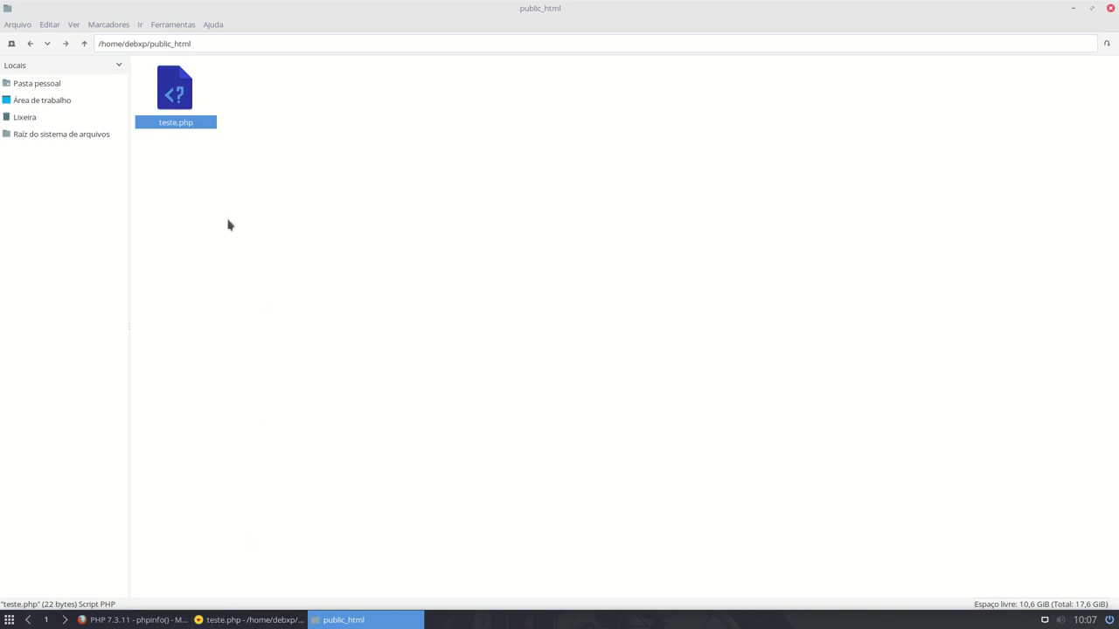
click(132, 619)
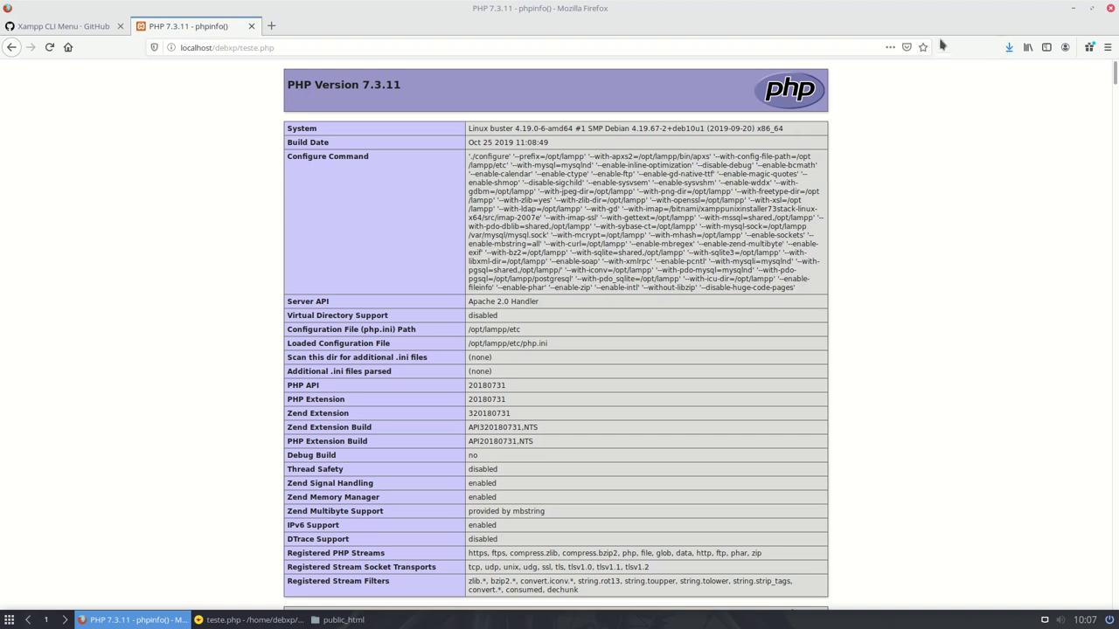
- Google 'dokuwiki' from Firefox's start page and open the official dokuwiki.org result
click(69, 47)
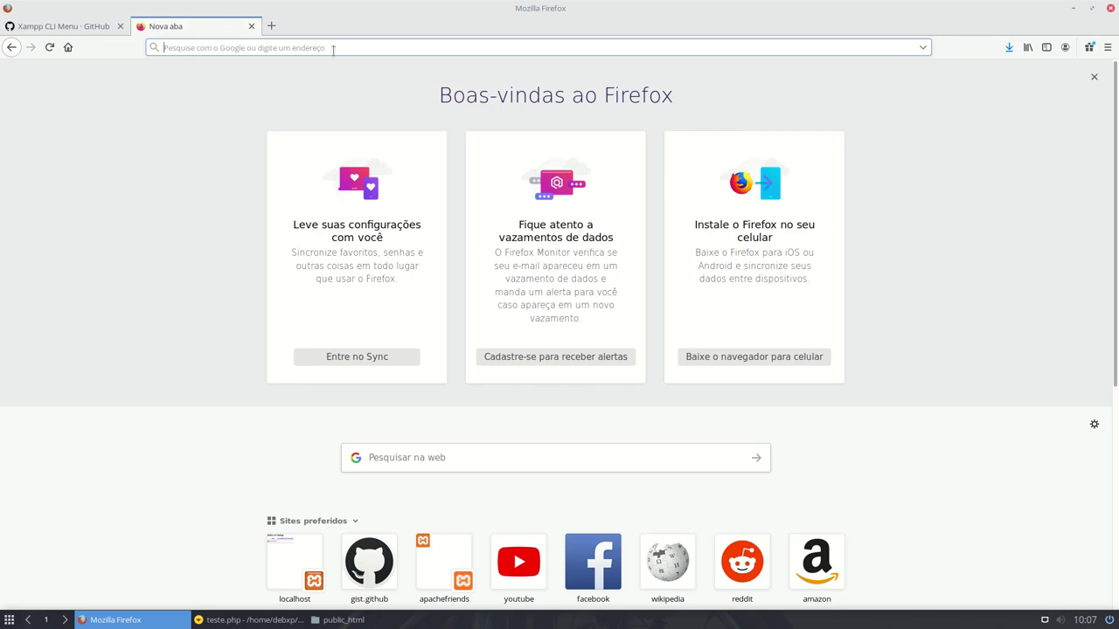
click(332, 48)
text(doku)
key(Down)
key(Down)
key(Down)
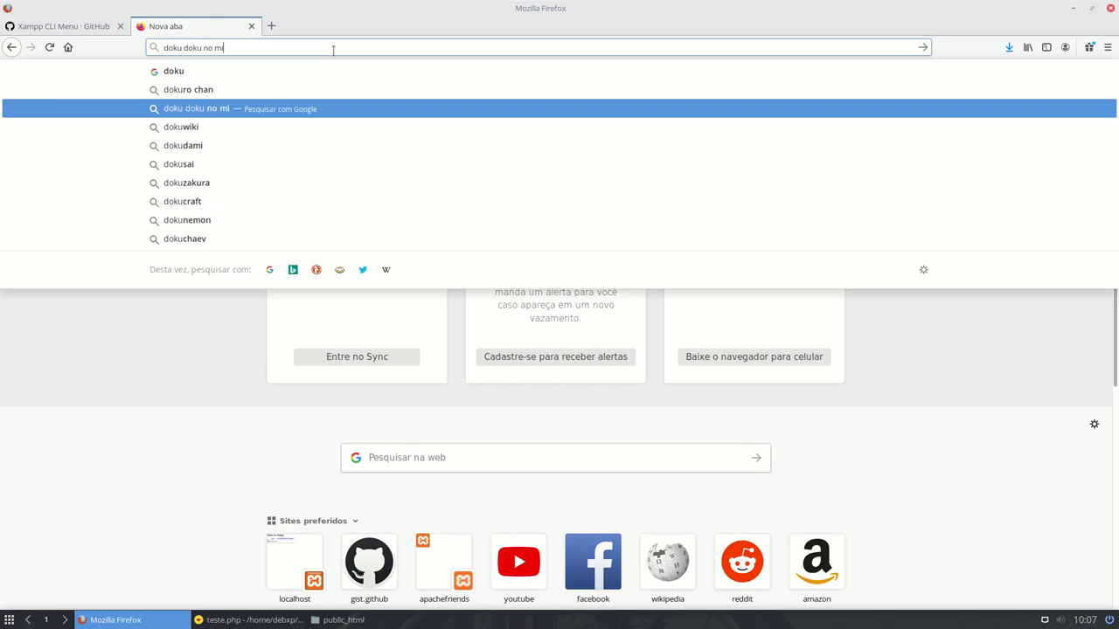
key(Return)
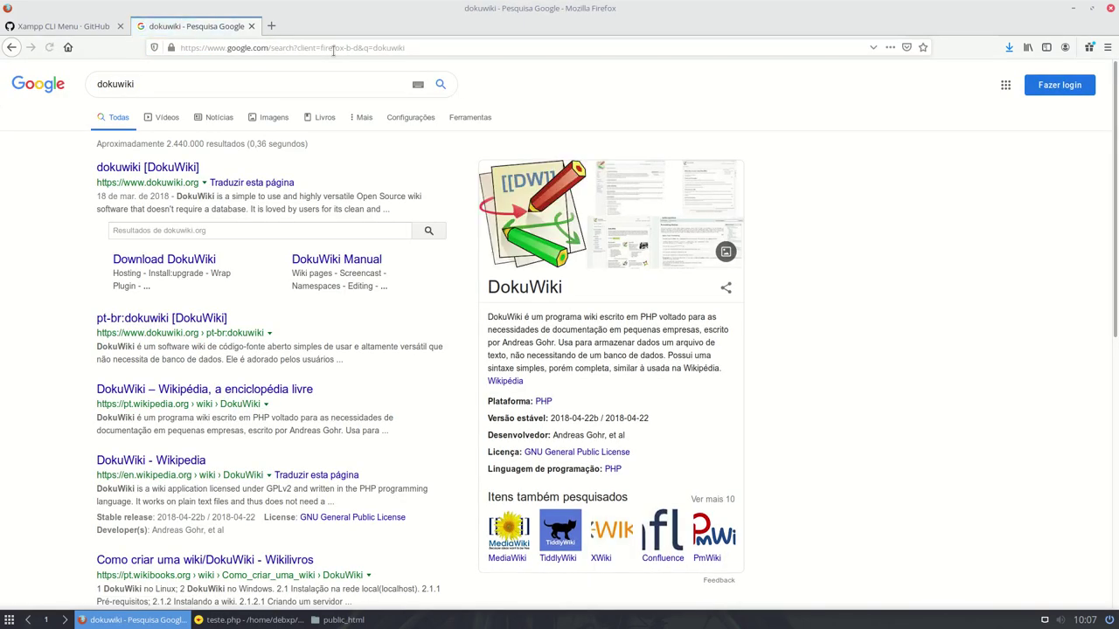
click(163, 167)
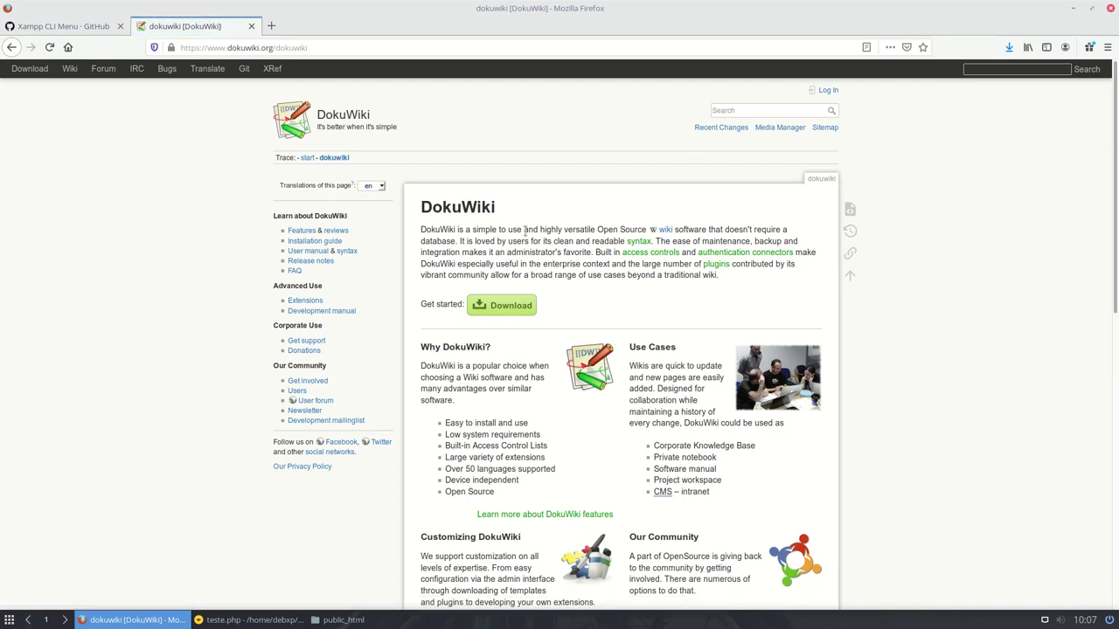
scroll(500, 131, down, 4)
- On the DokuWiki download page, untick all optional languages and tick pt-br Português
click(507, 112)
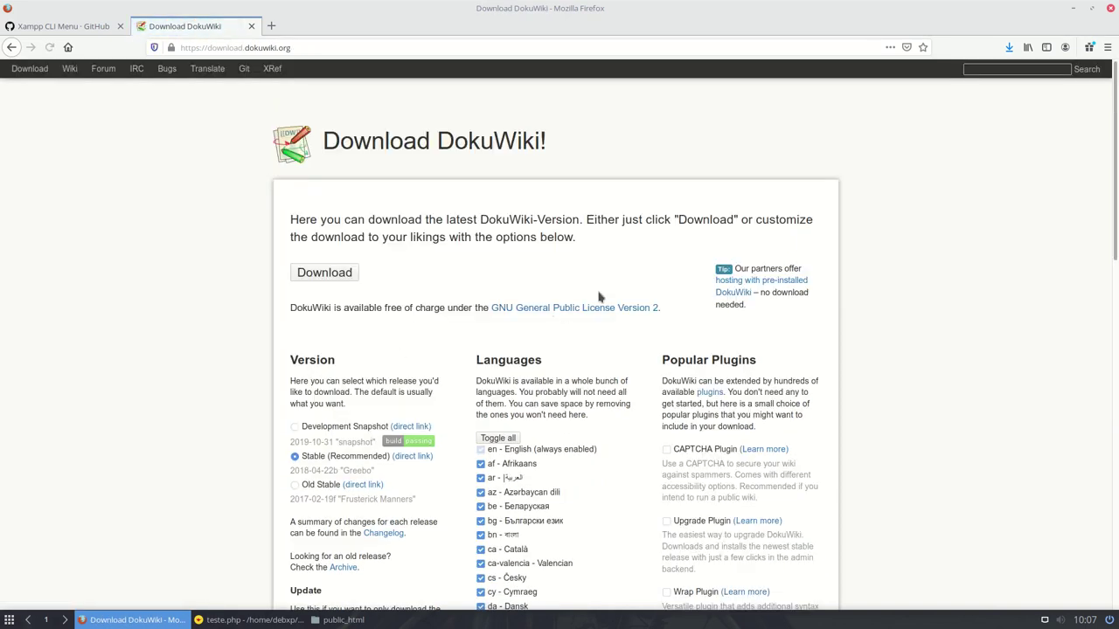
scroll(524, 240, down, 1)
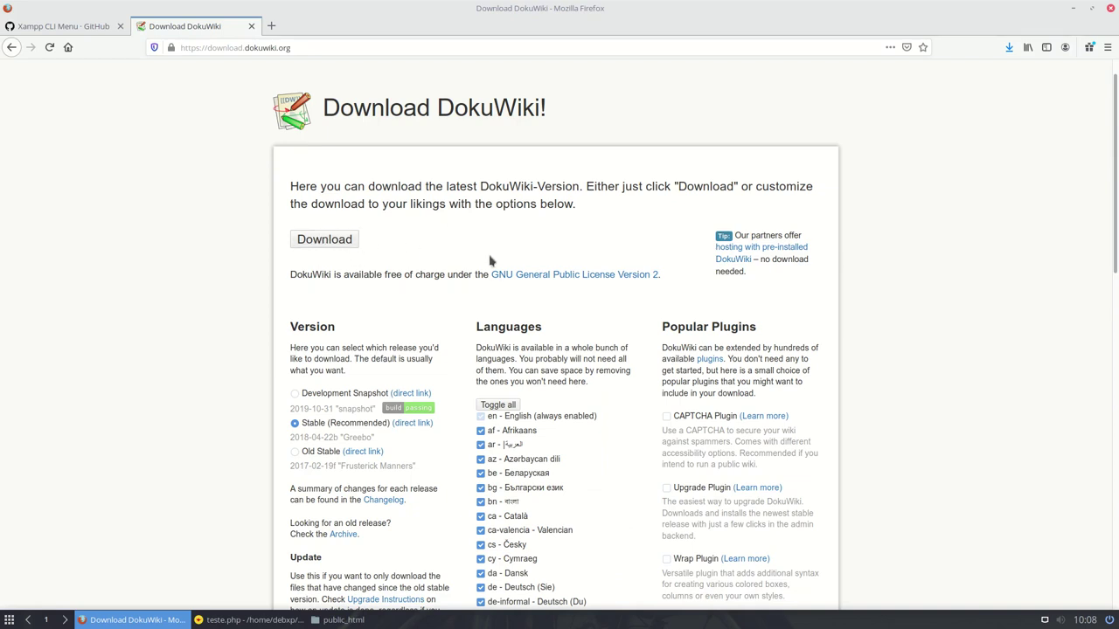
scroll(494, 262, down, 5)
scroll(501, 272, down, 1)
click(492, 140)
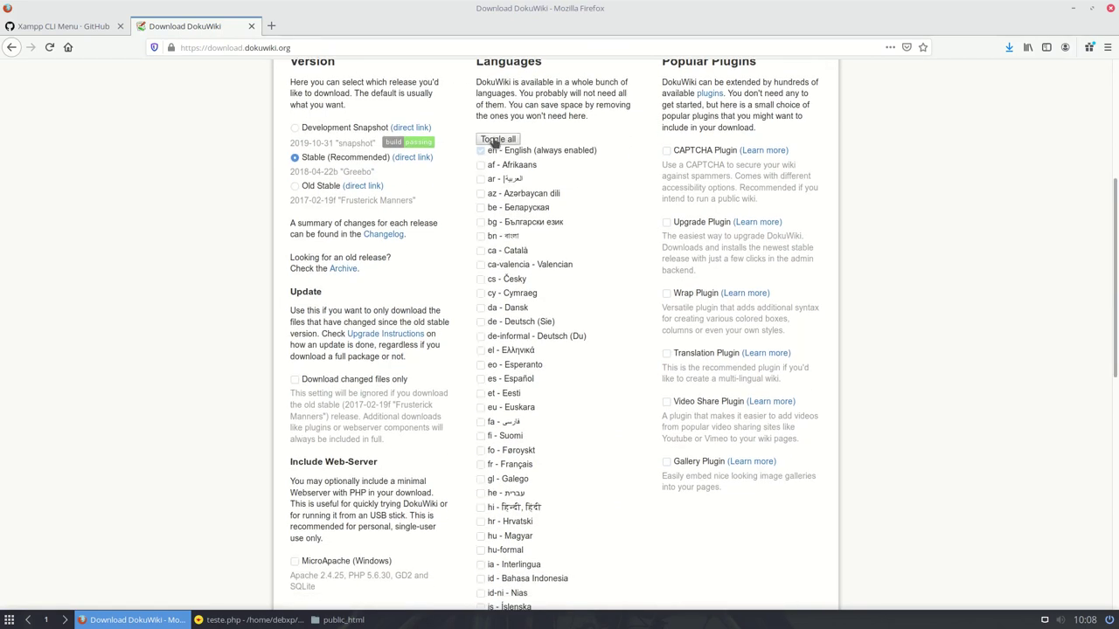
scroll(502, 347, down, 10)
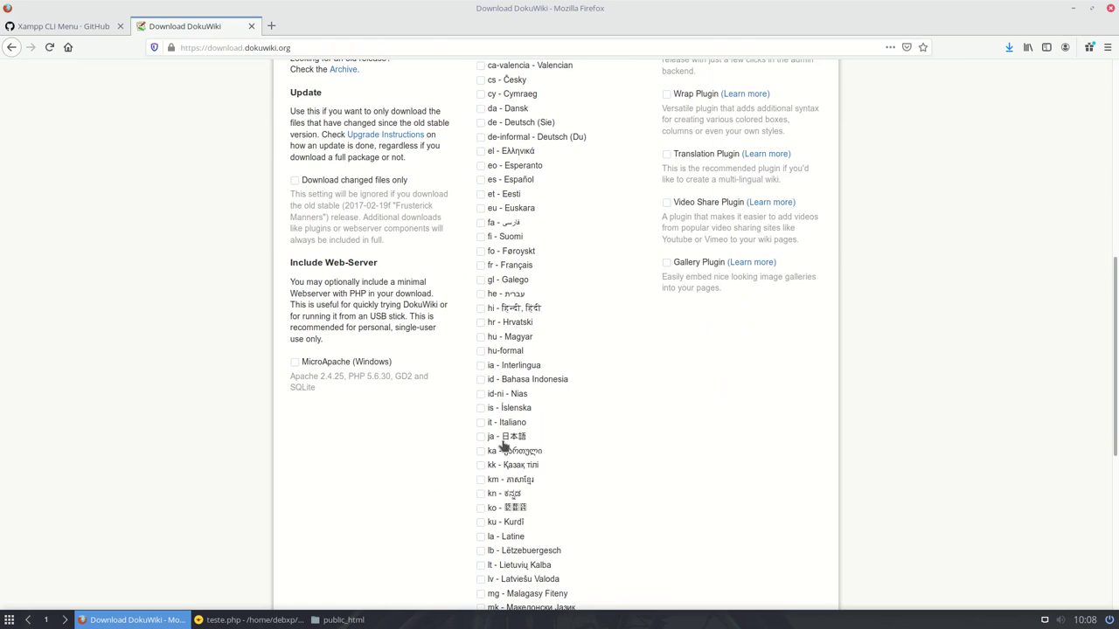
scroll(505, 445, down, 7)
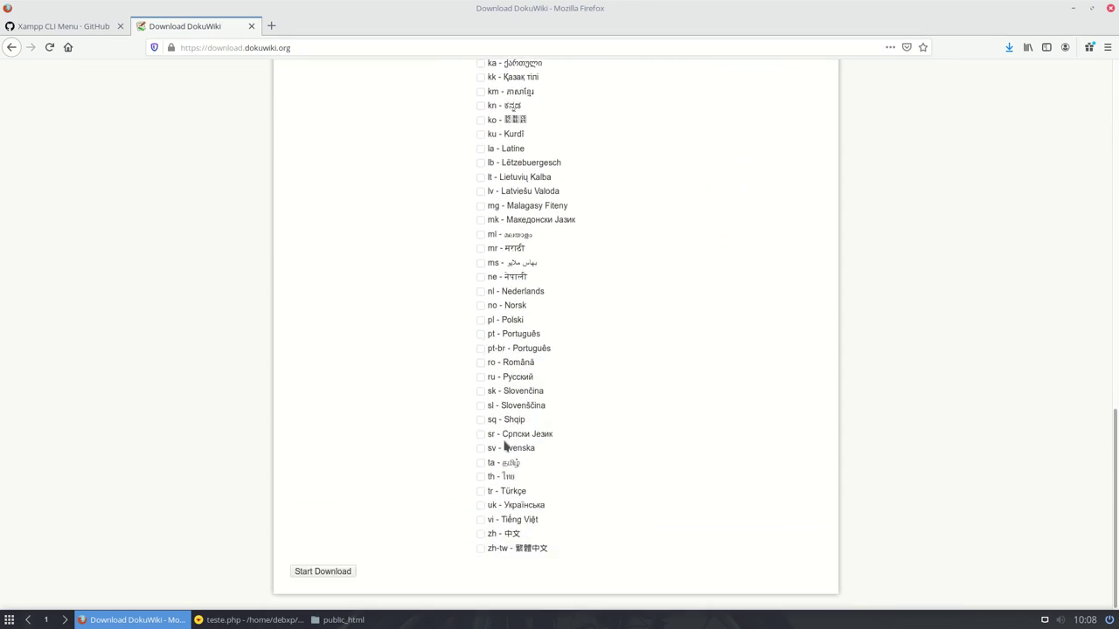
click(480, 348)
- Build the customized package and save the .tgz archive to disk with 'Salvar arquivo'
scroll(626, 345, up, 20)
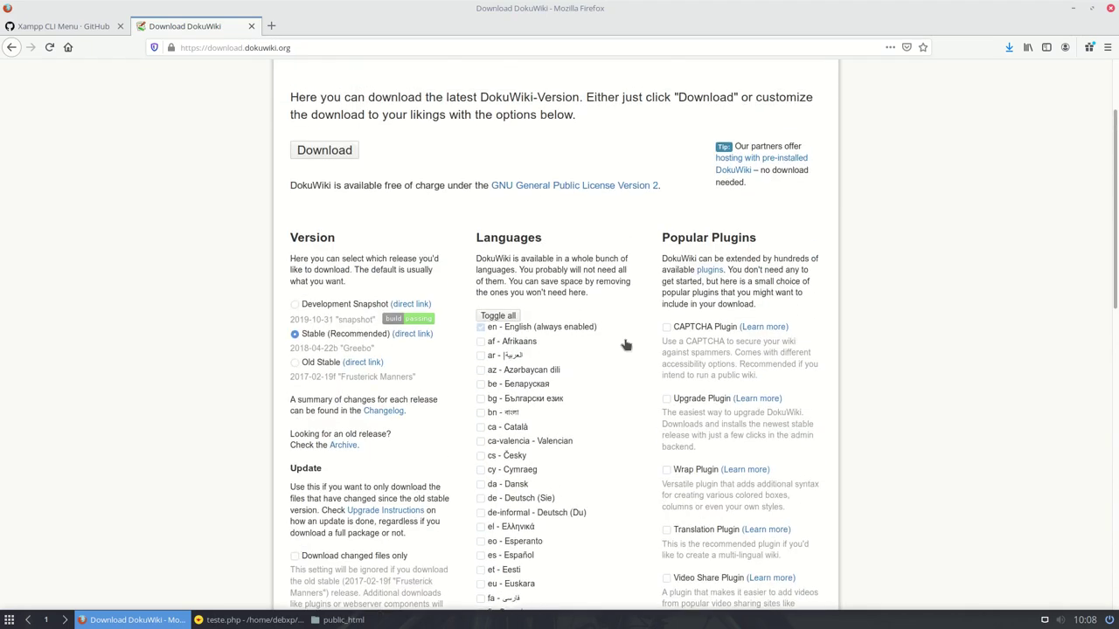
click(316, 275)
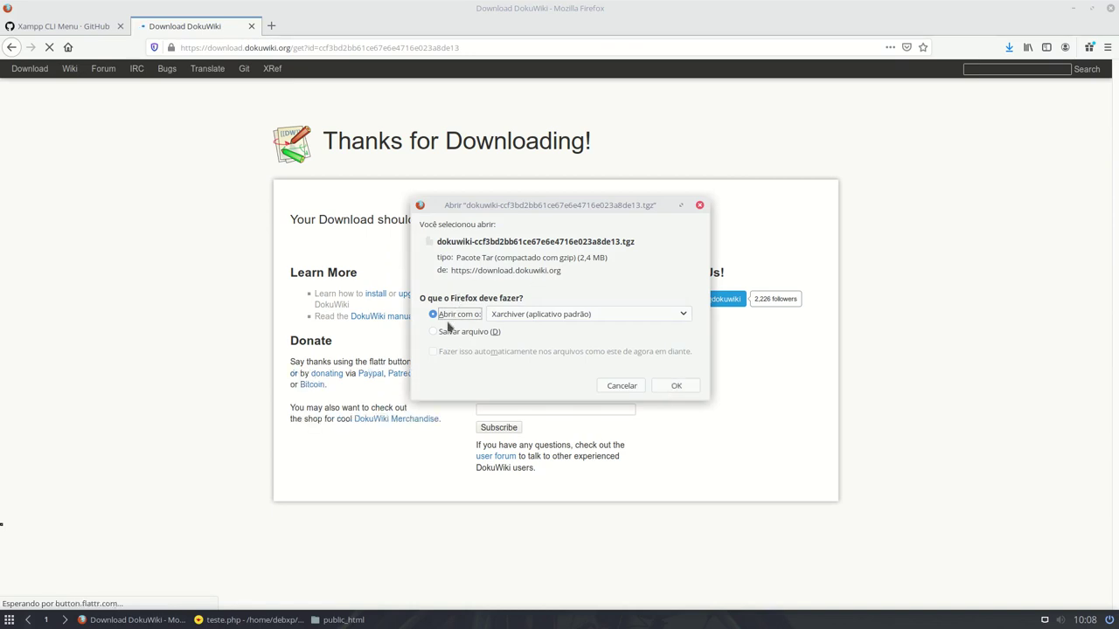
click(451, 332)
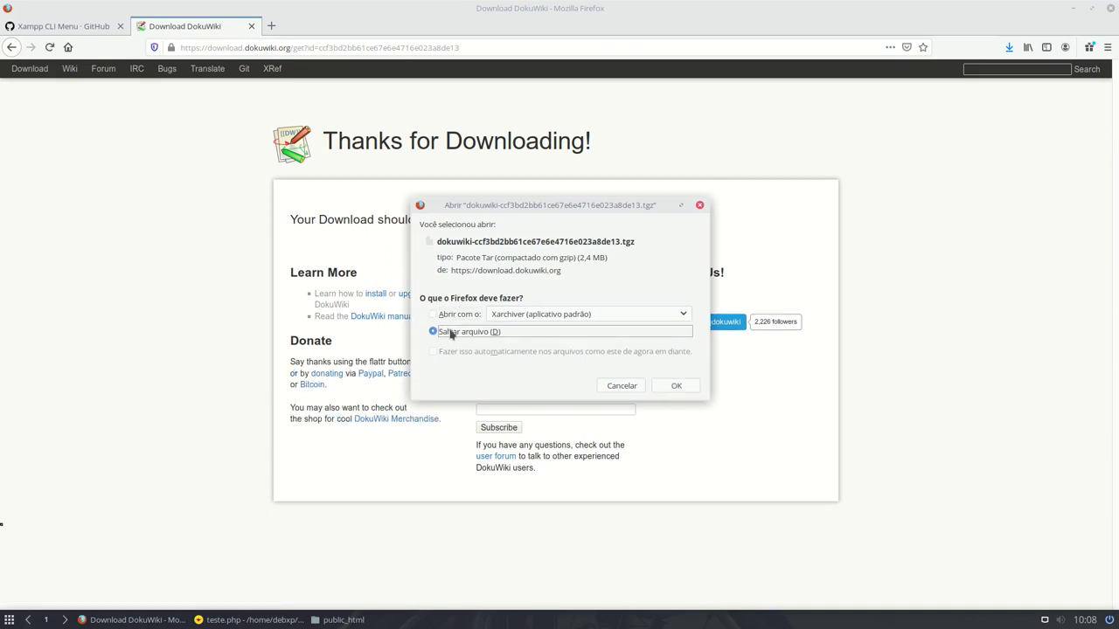
click(675, 385)
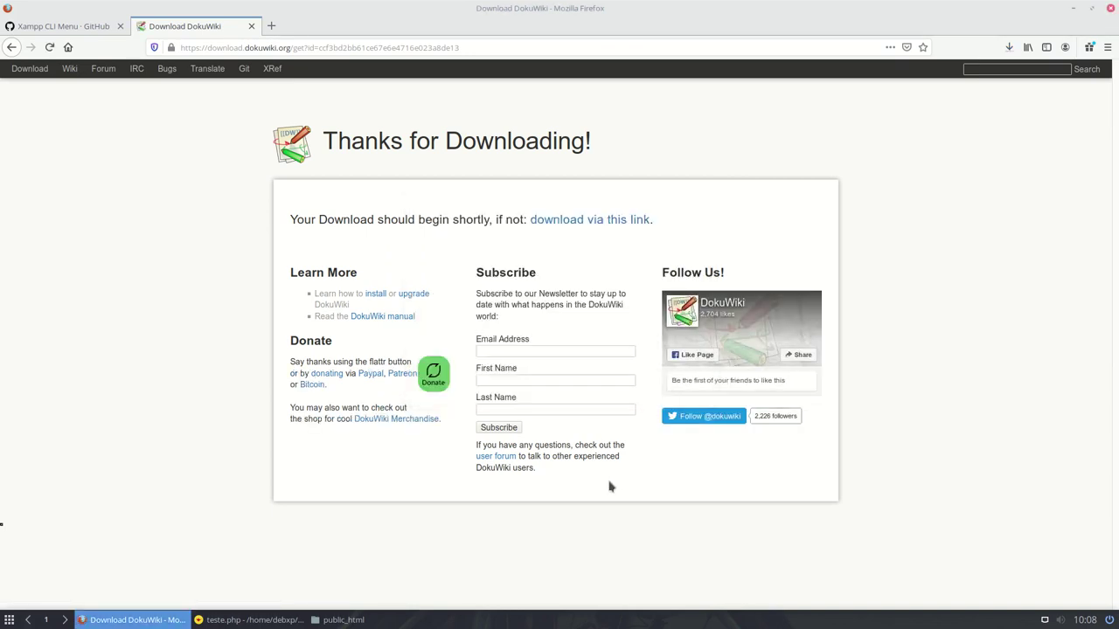
- Move the DokuWiki .tgz archive from Downloads into public_html by cutting and pasting
click(335, 622)
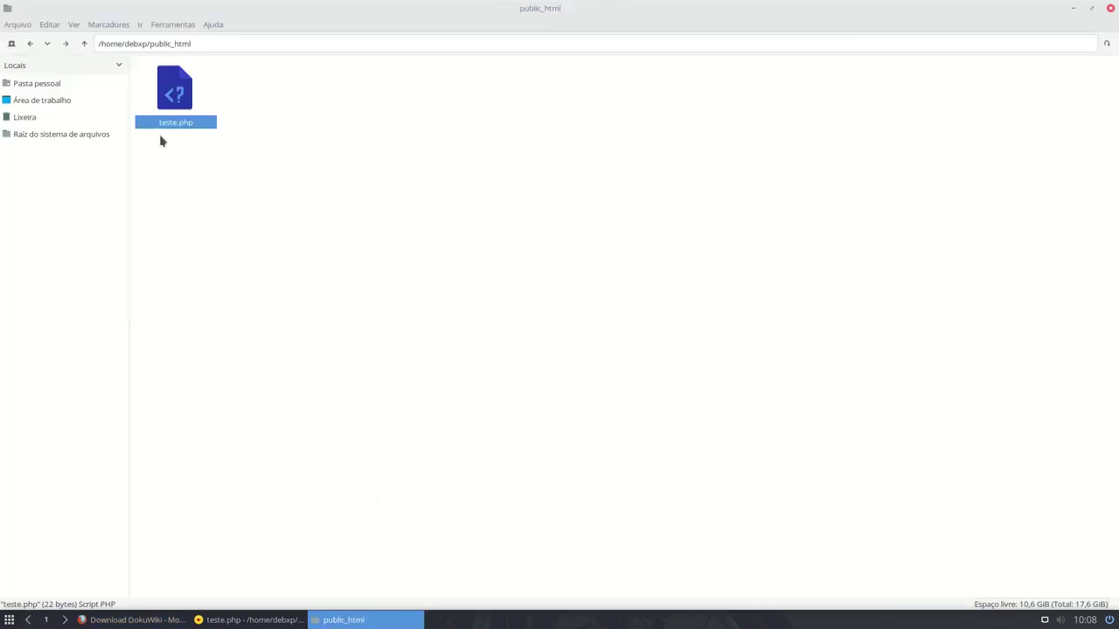
click(85, 43)
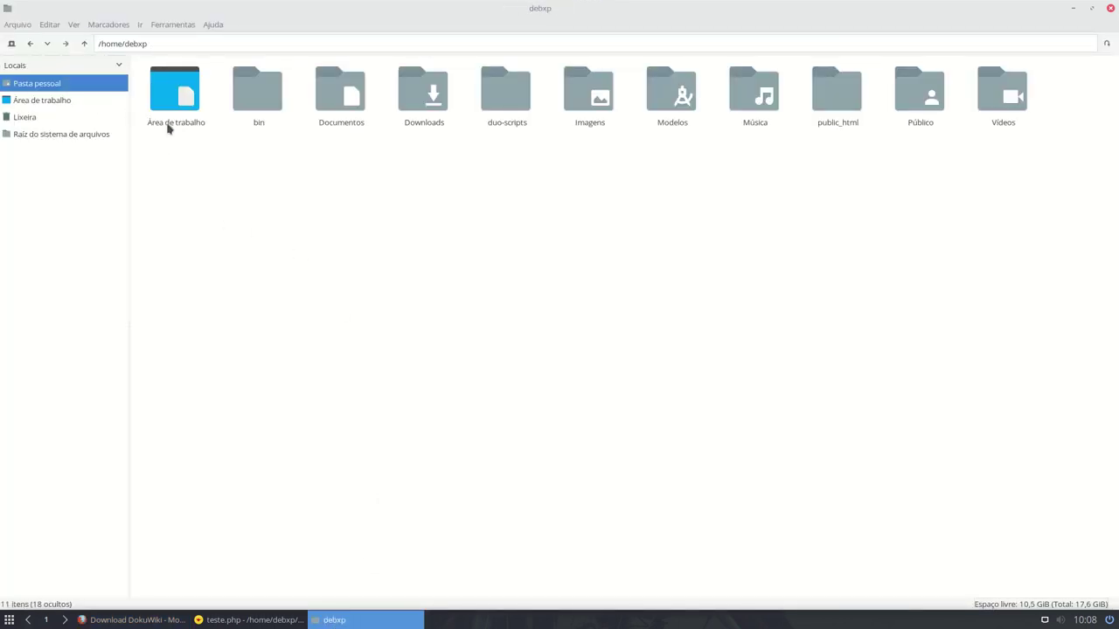
double_click(428, 98)
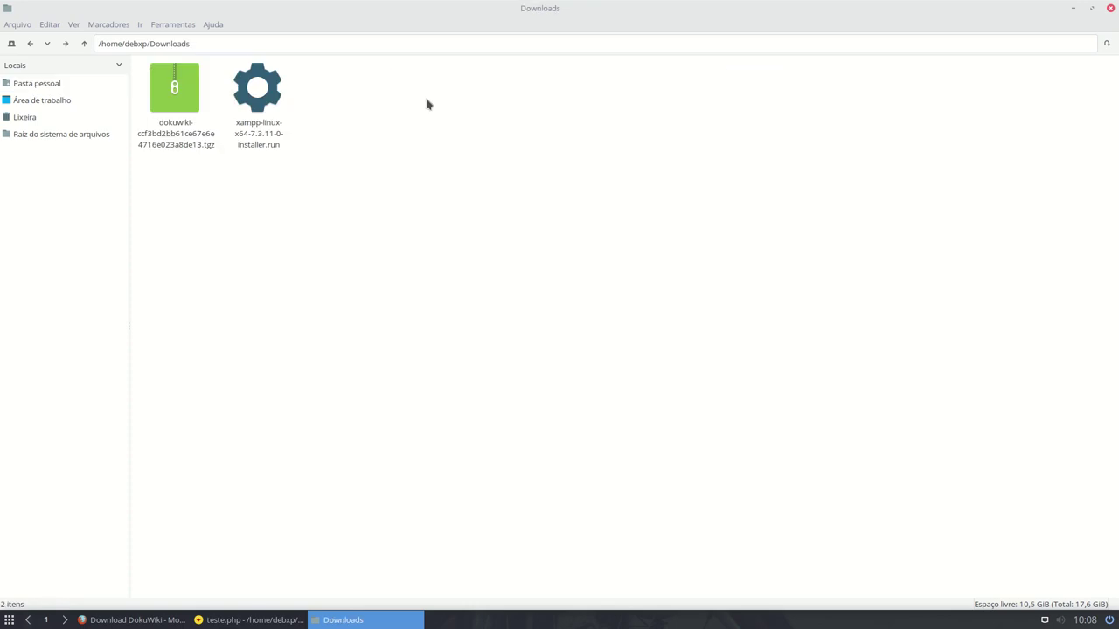
right_click(182, 87)
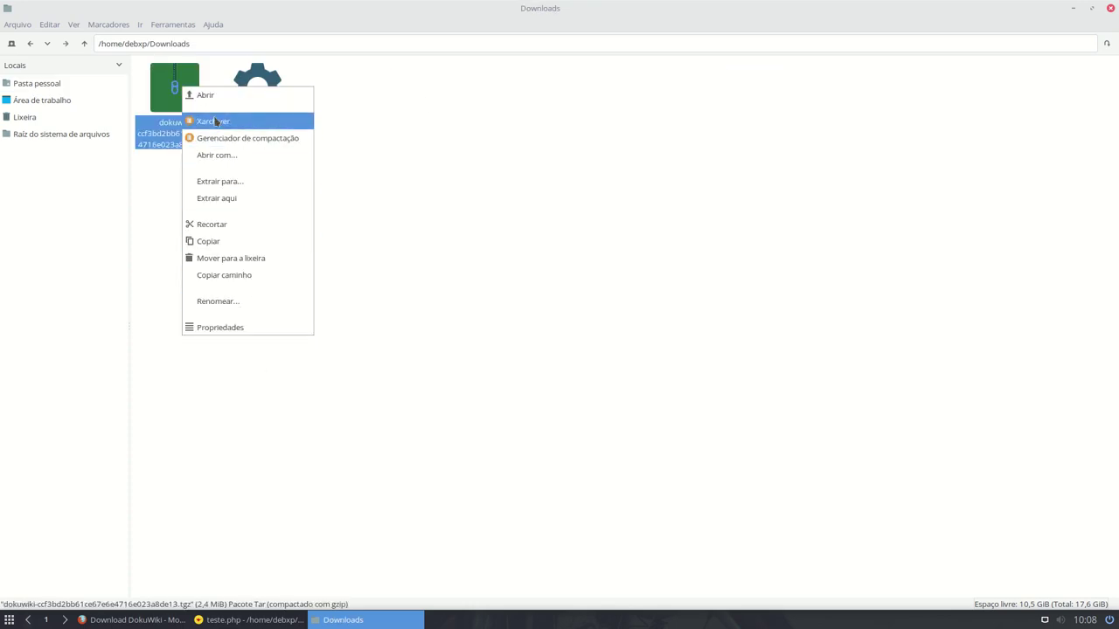
click(232, 223)
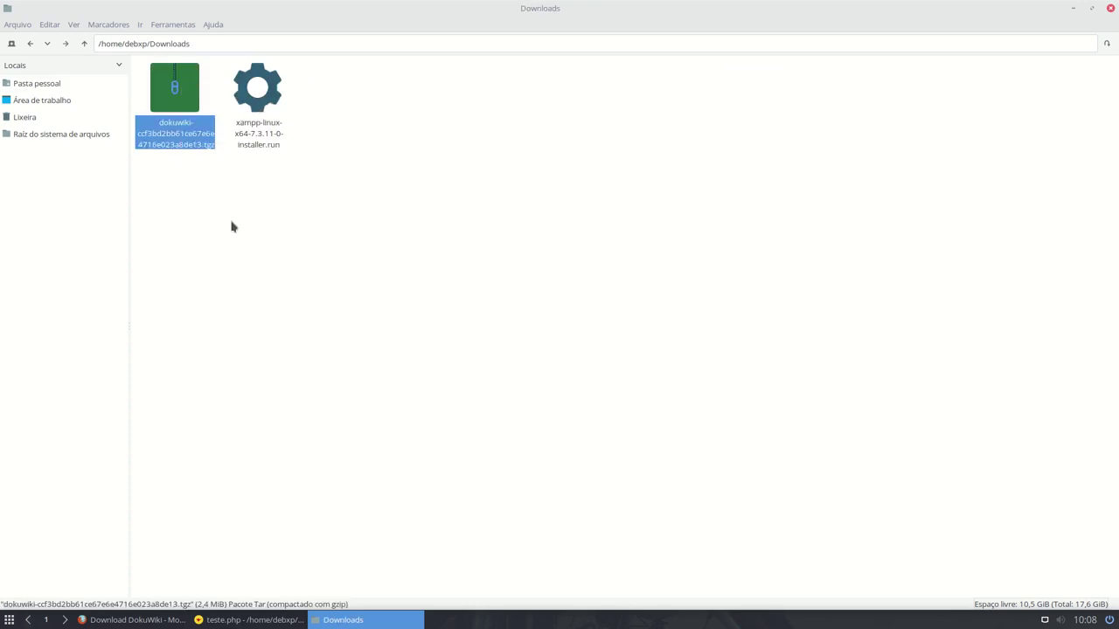
click(50, 89)
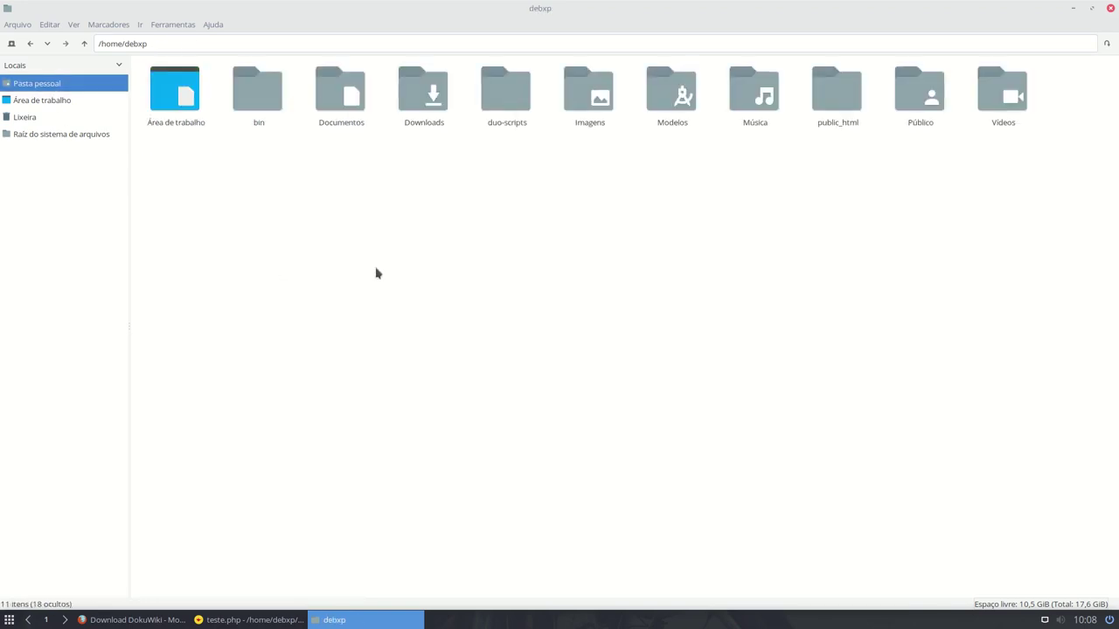
double_click(856, 103)
right_click(342, 166)
click(428, 205)
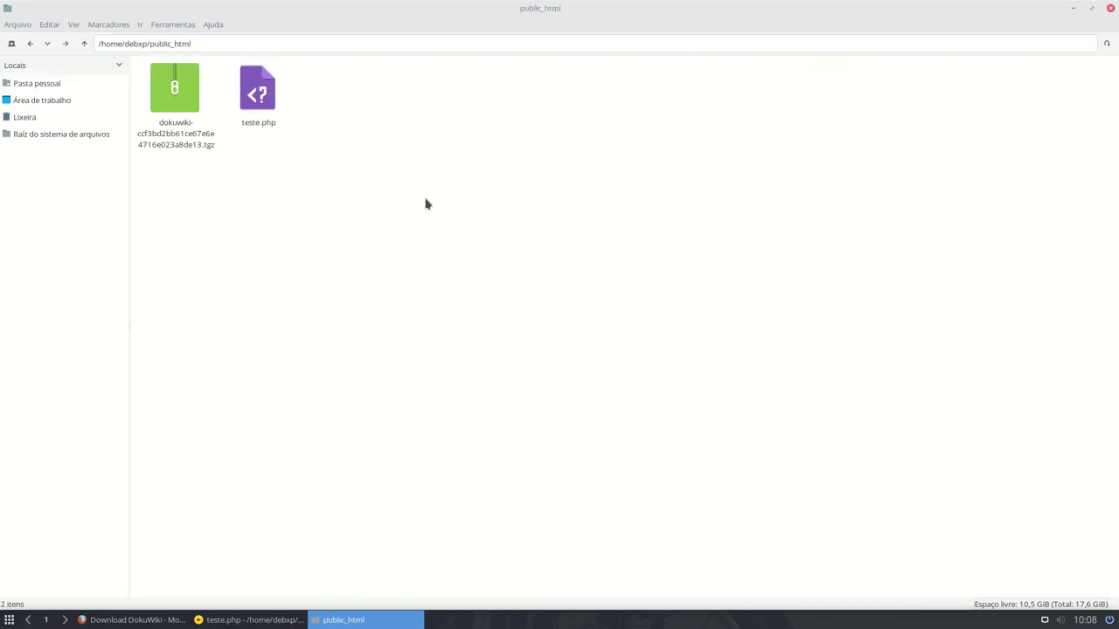
- Bookmark public_html in the sidebar places and open it from there
click(85, 44)
drag(828, 91, 61, 156)
click(36, 155)
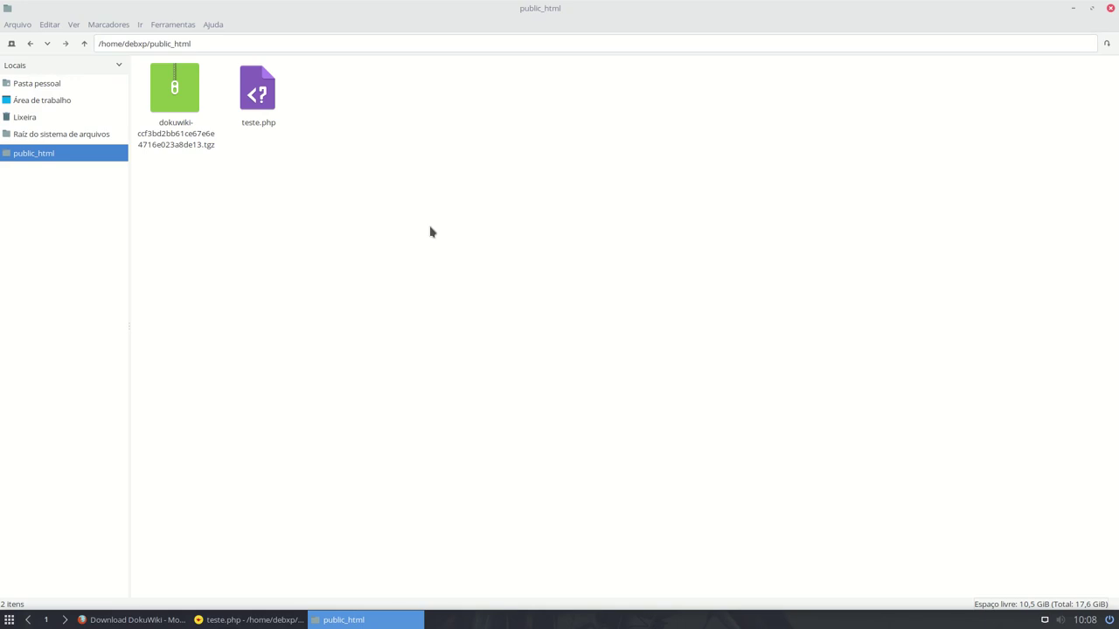
- Extract the archive here with Extrair aqui and open the new dokuwiki folder
right_click(181, 88)
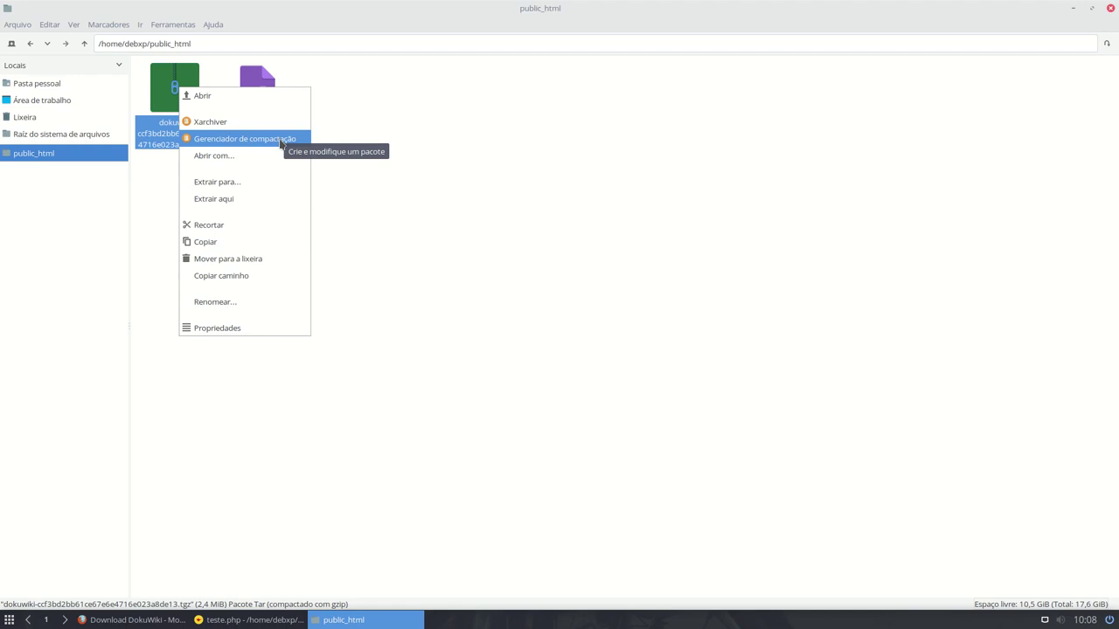
click(274, 199)
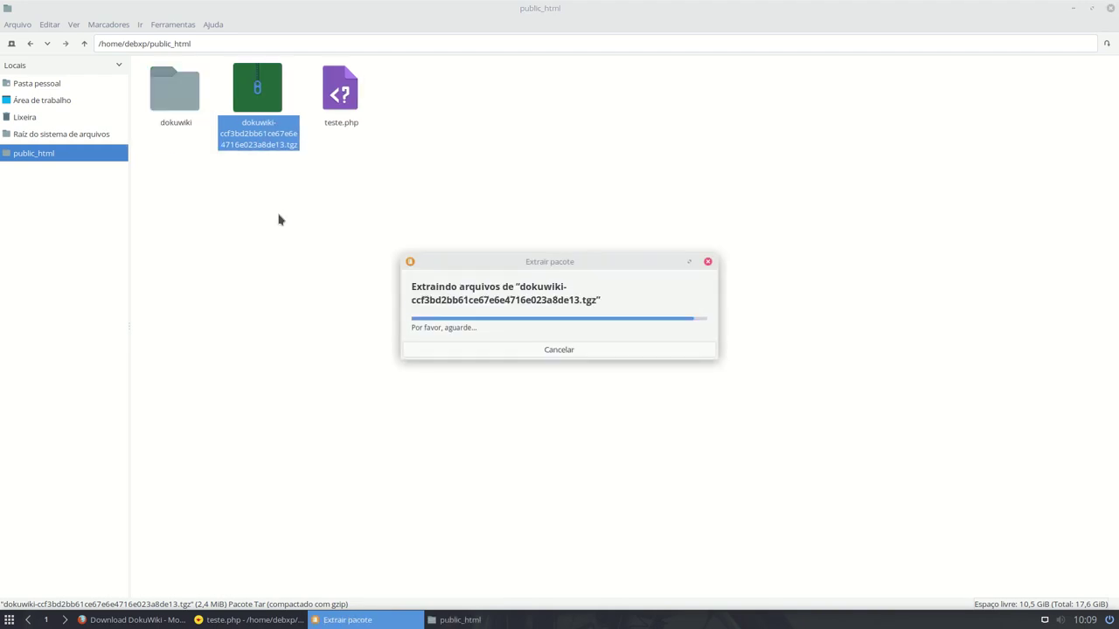
double_click(174, 100)
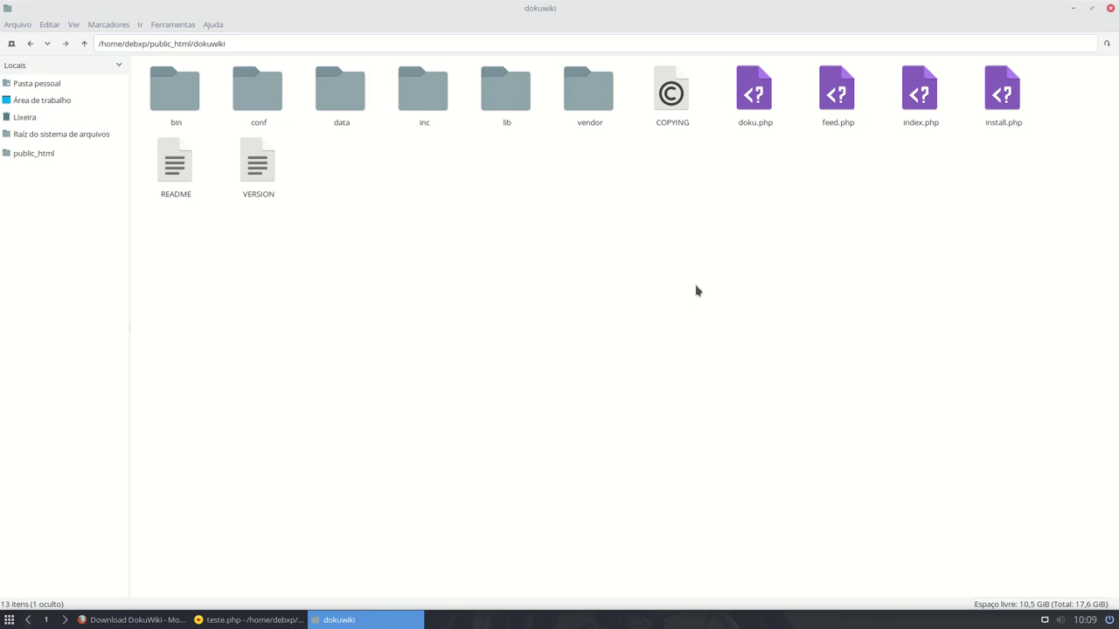
- Trash the leftover DokuWiki .tgz in public_html, confirming with Sim, then reopen the dokuwiki folder
click(85, 44)
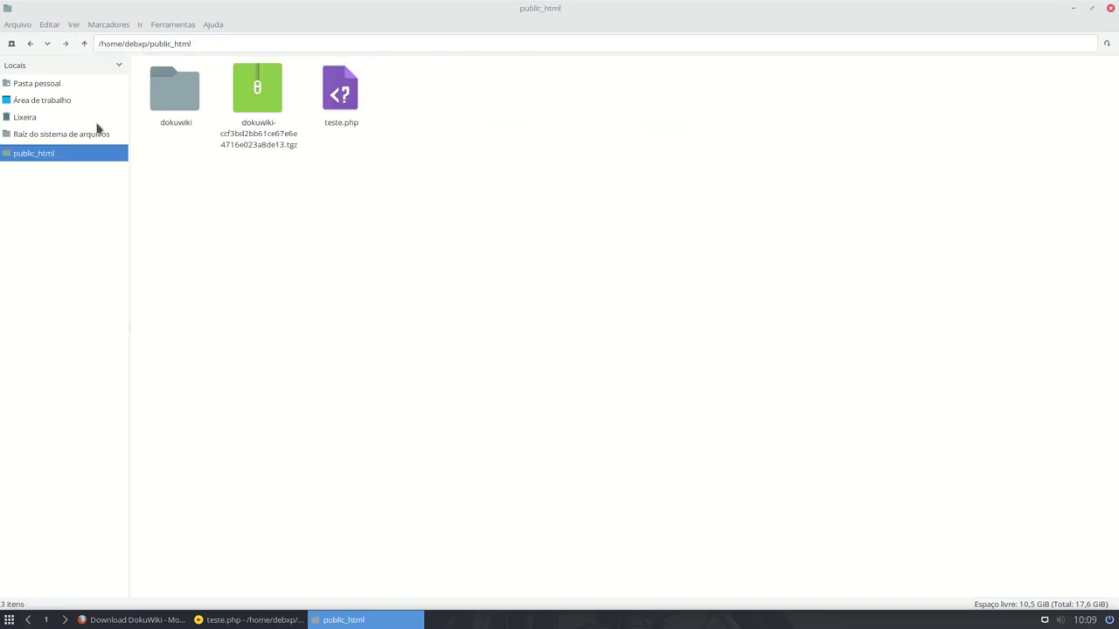
click(247, 95)
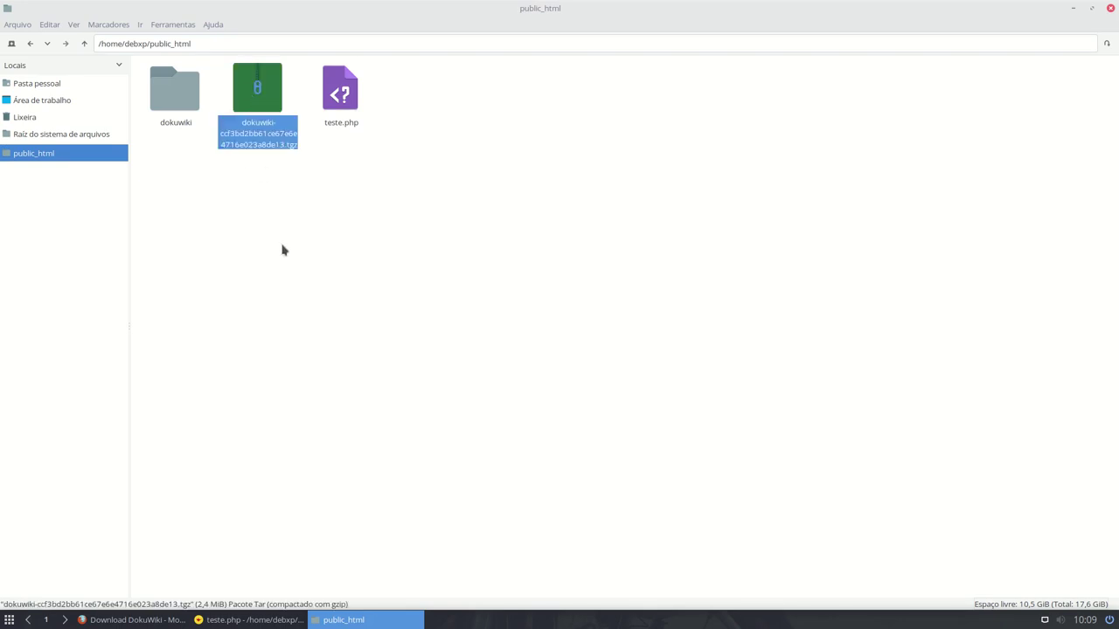
key(Delete)
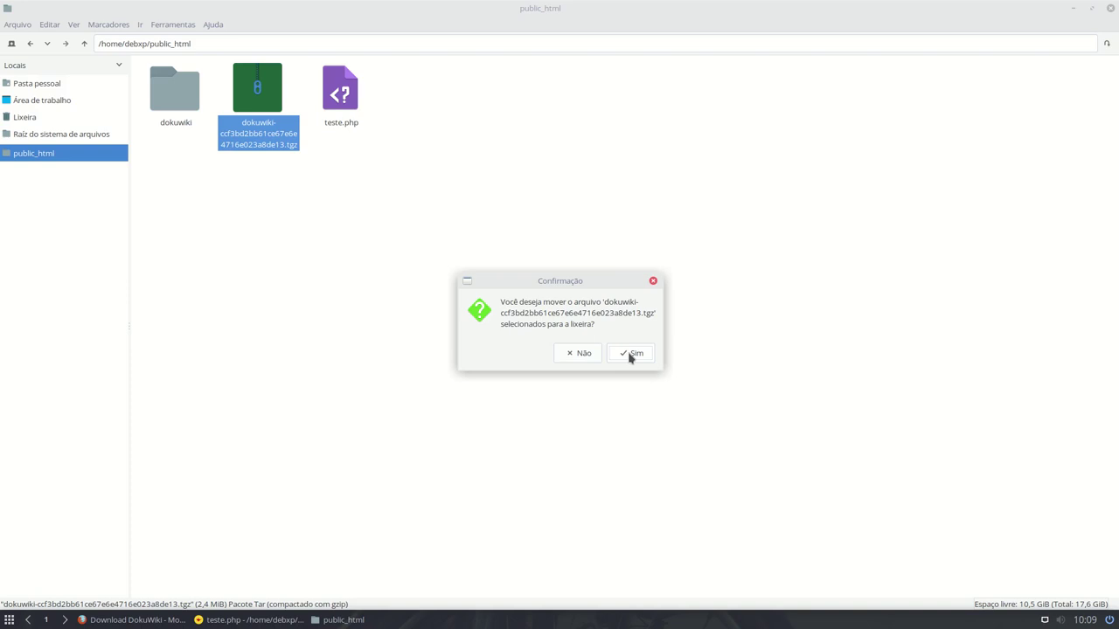
click(630, 355)
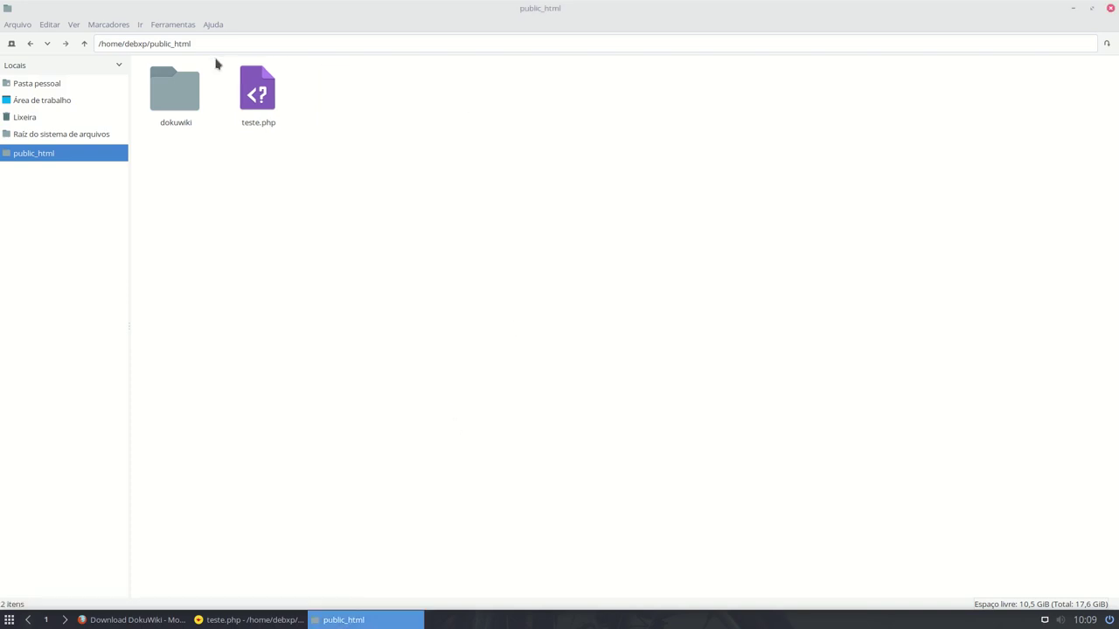
double_click(179, 97)
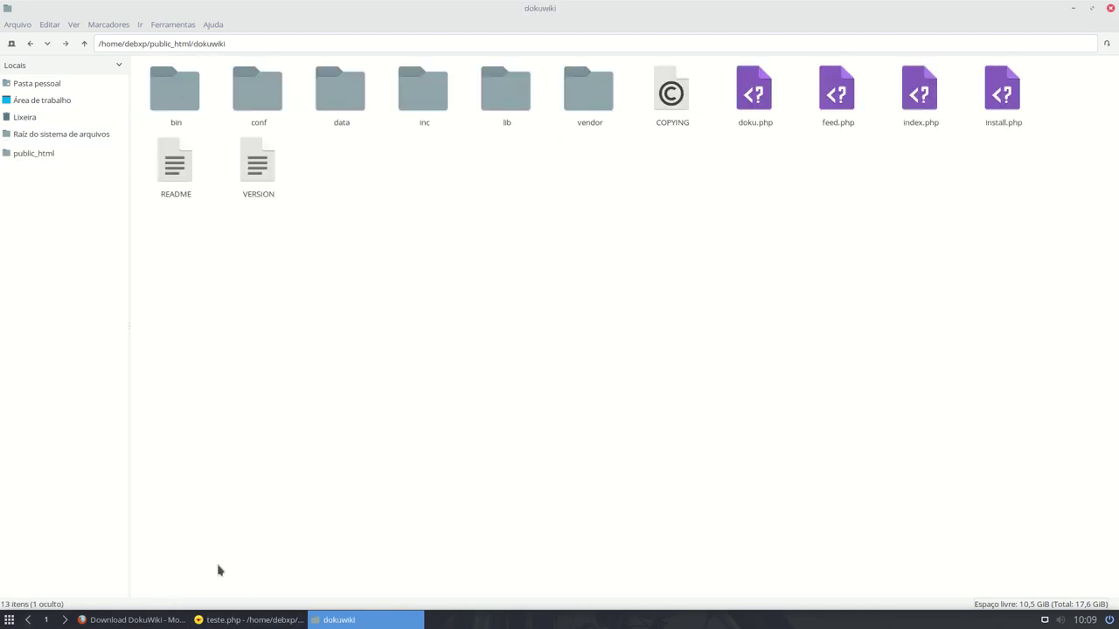
- In Firefox, load localhost/debxp/ and open the dokuwiki folder from the directory listing
click(131, 620)
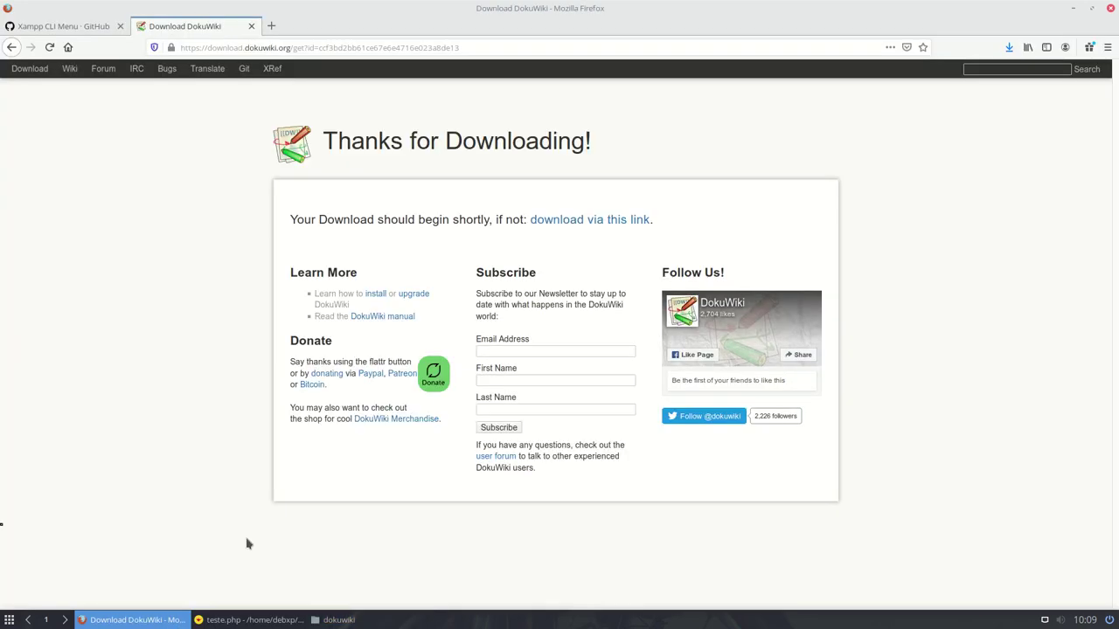
click(85, 33)
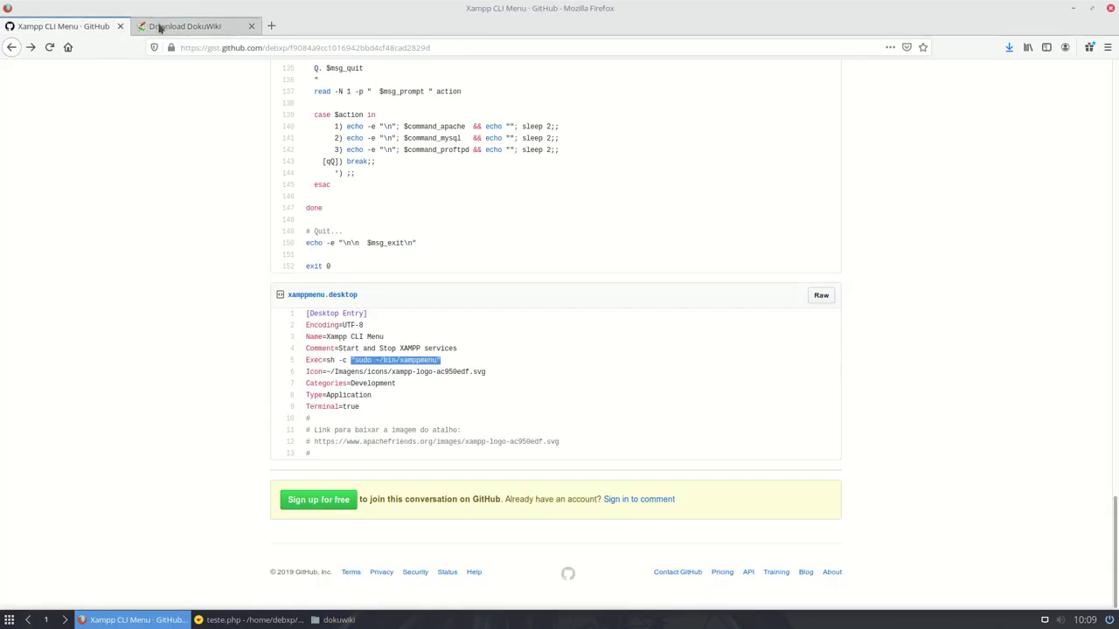
click(159, 28)
click(319, 48)
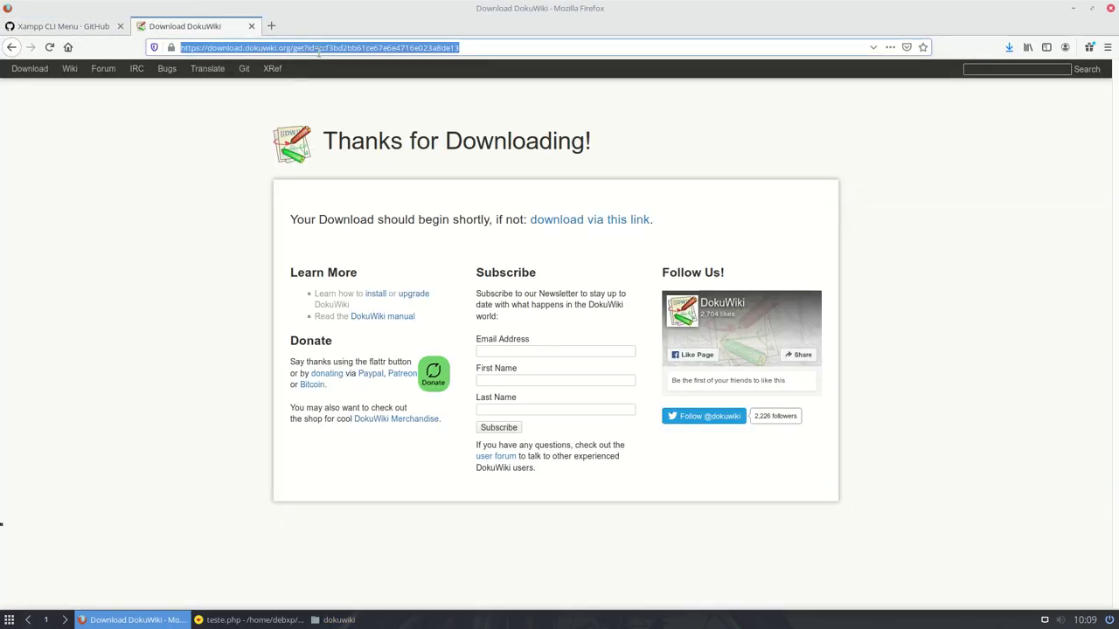
text(localhost/)
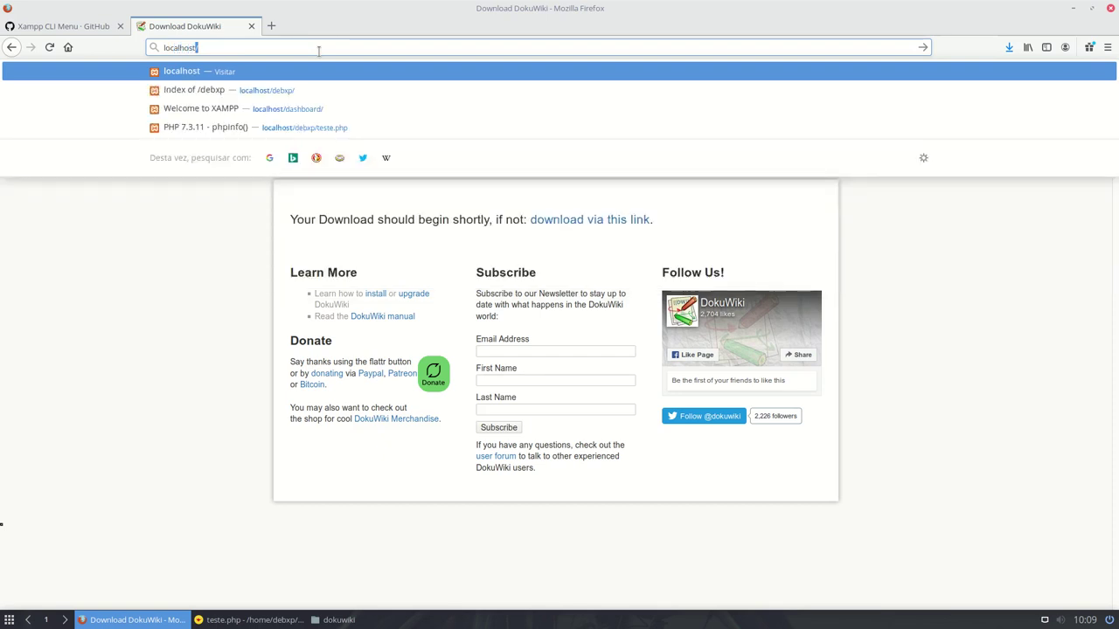
key(Down)
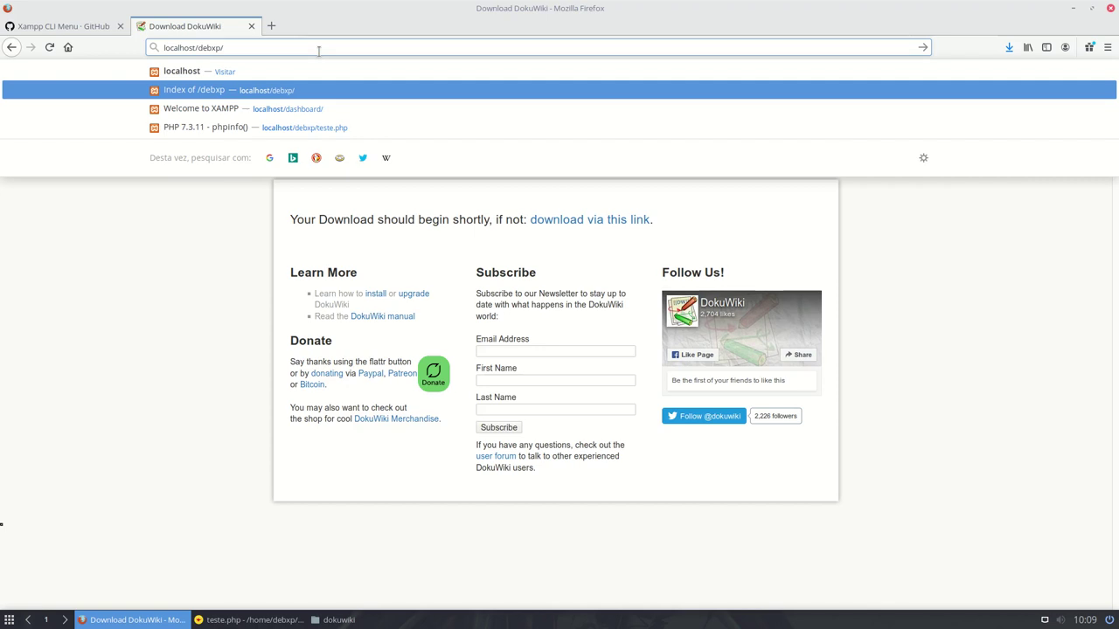
key(Return)
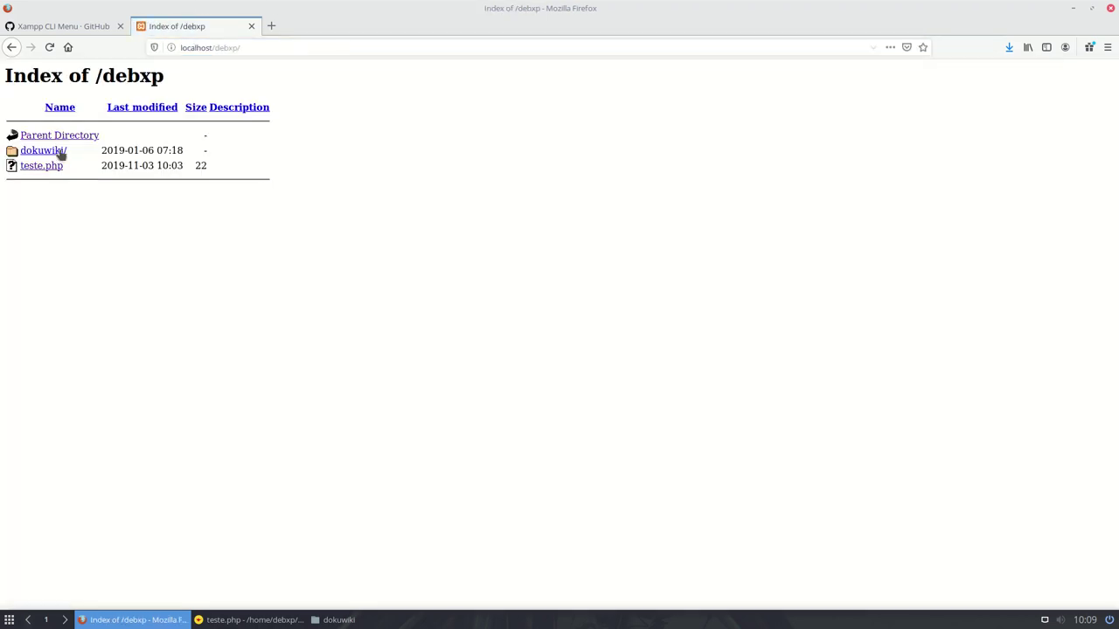
click(60, 153)
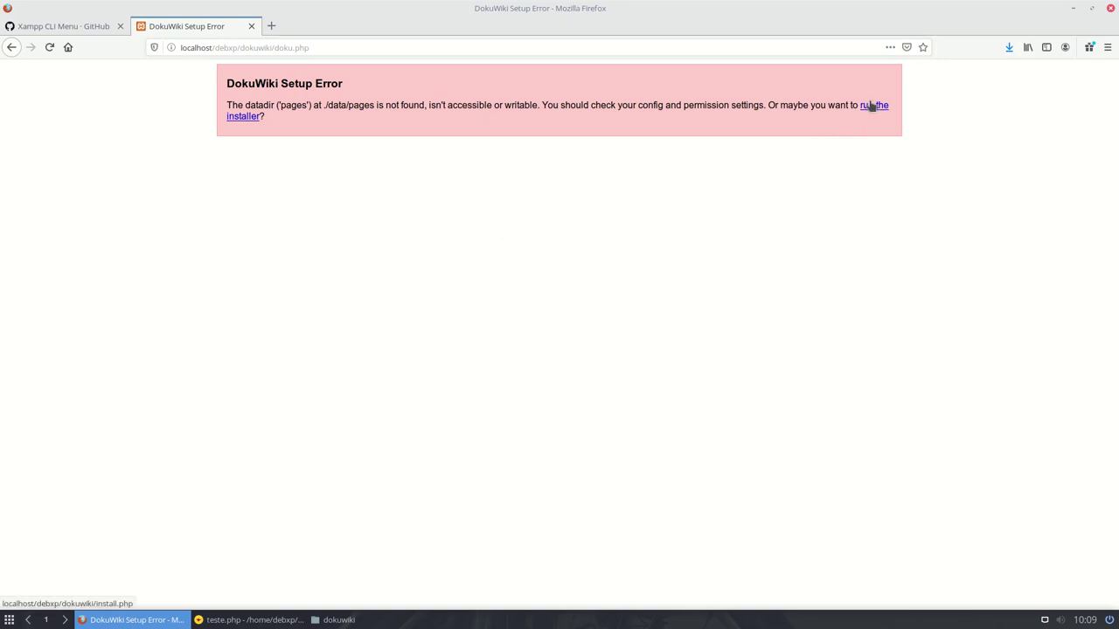
- Run install.php at localhost/debxp/dokuwiki and compare its ./data/pages error with the dokuwiki folder
click(236, 121)
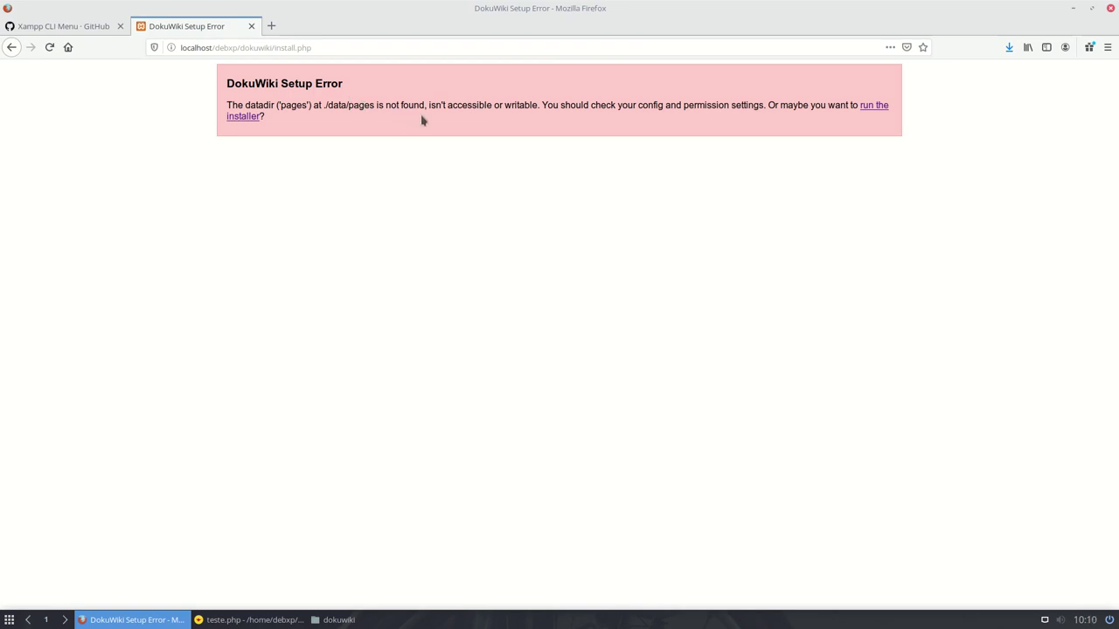
click(325, 622)
click(344, 621)
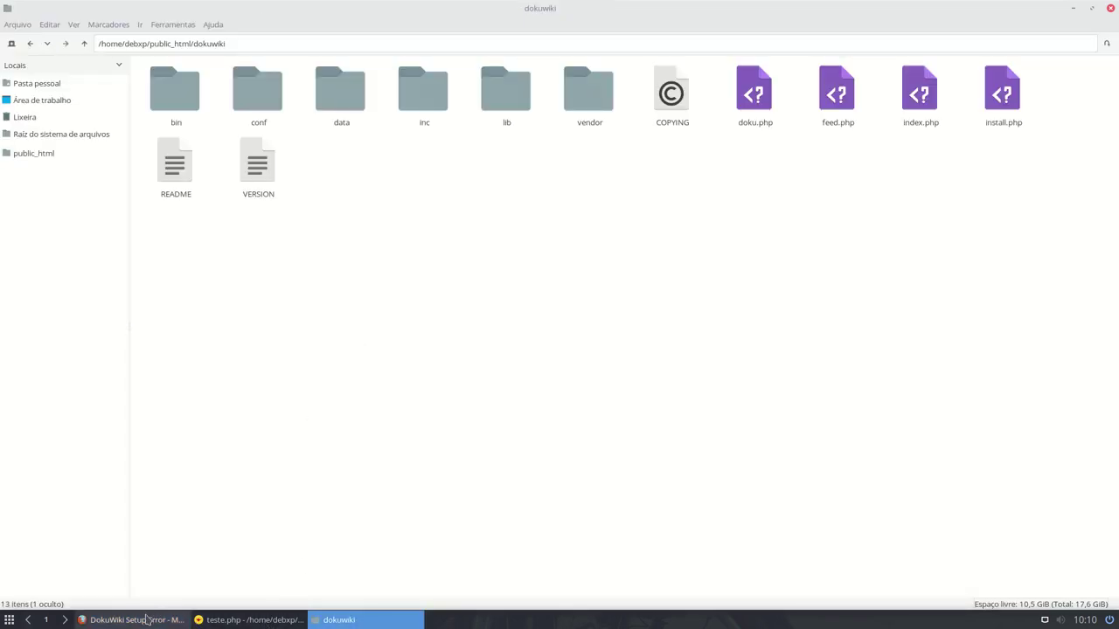
click(146, 620)
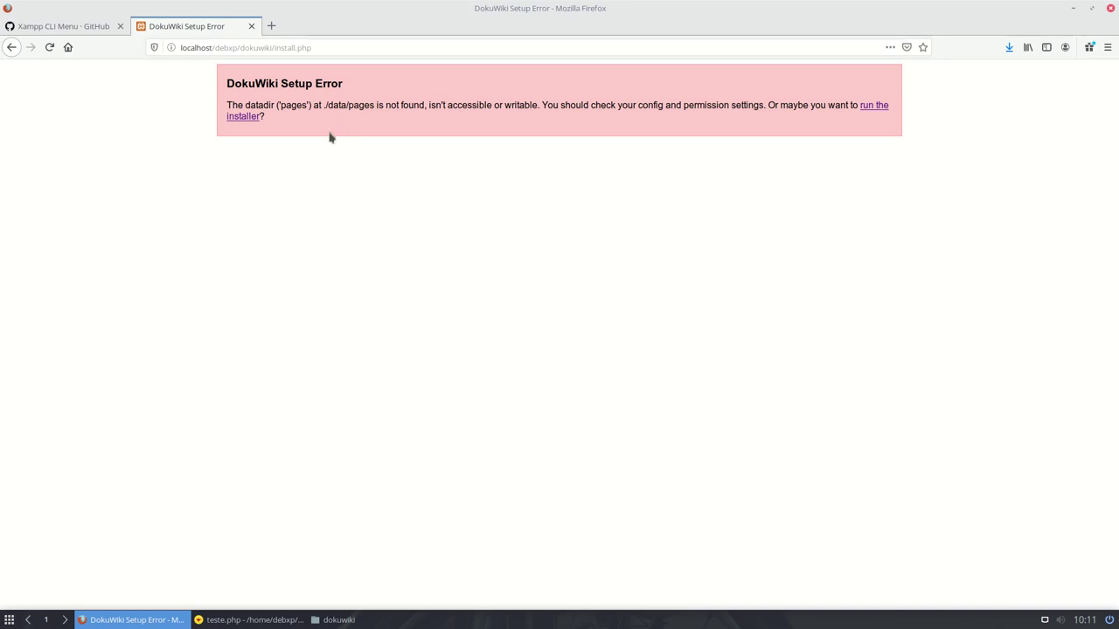
- Return to the online DokuWiki project page via the Back history and open its Installation guide
right_click(11, 47)
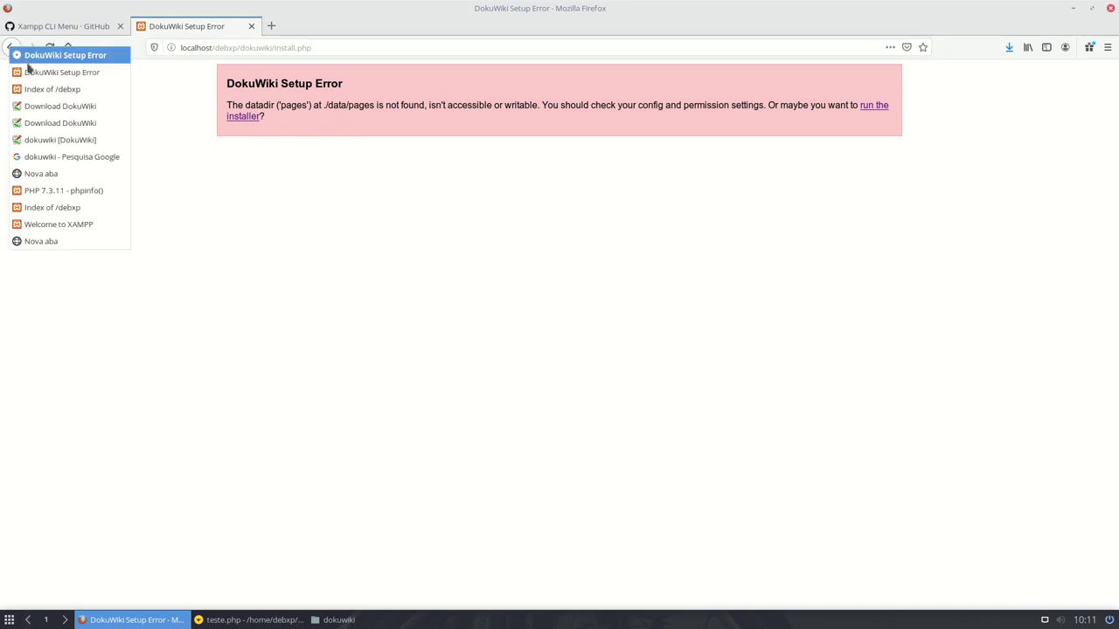
click(70, 140)
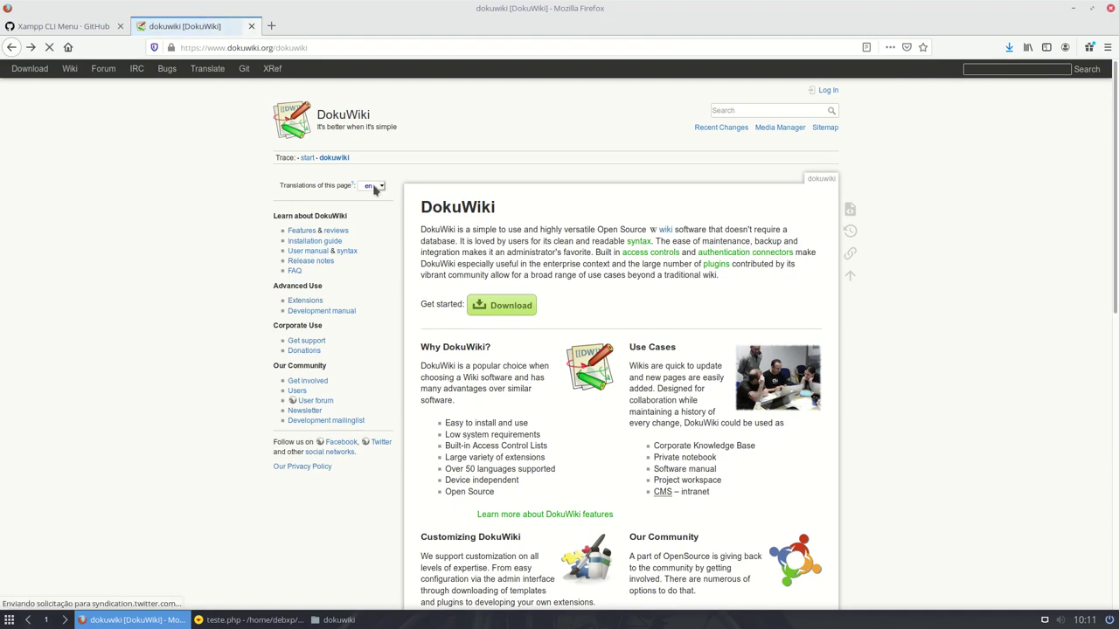
click(311, 242)
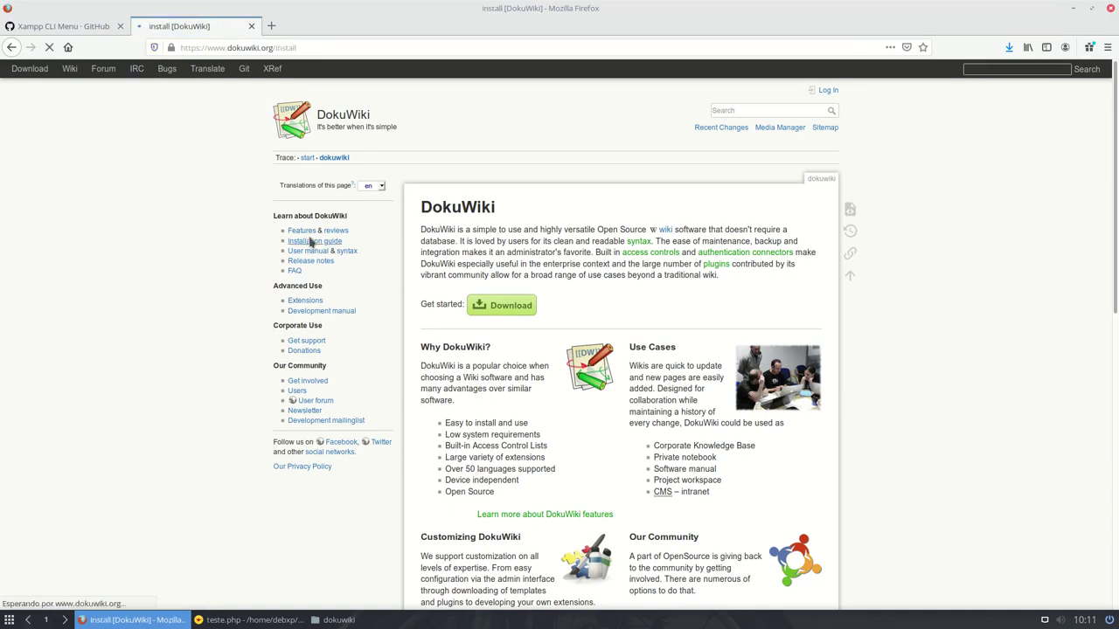
scroll(584, 216, down, 2)
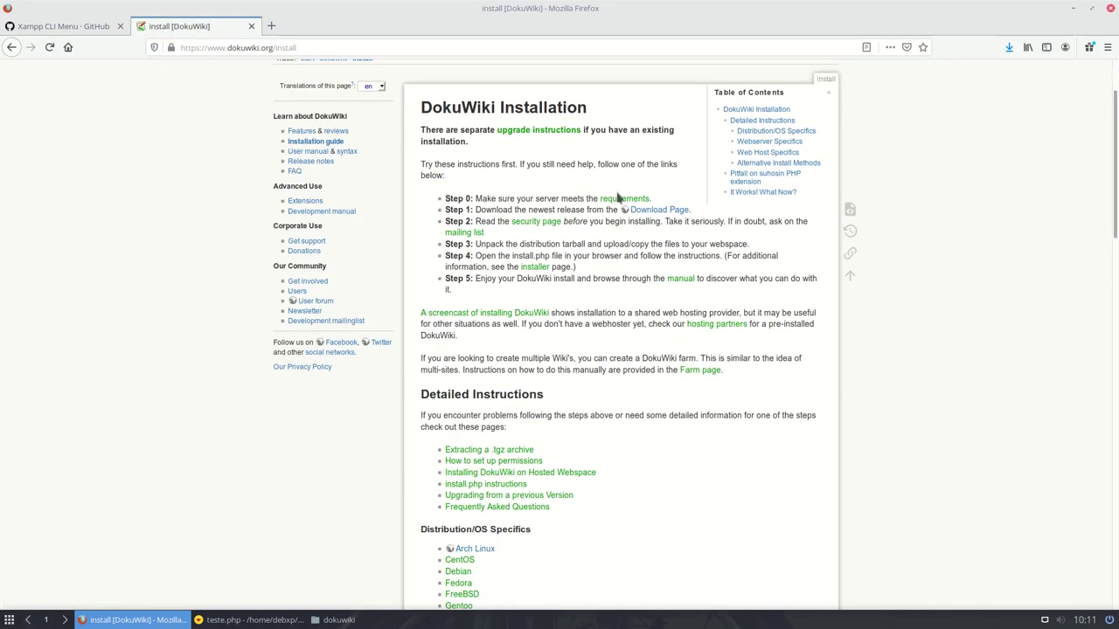
- Read the system requirements page, return to the Installation guide, then bring up the dokuwiki folder
click(624, 199)
scroll(518, 298, down, 2)
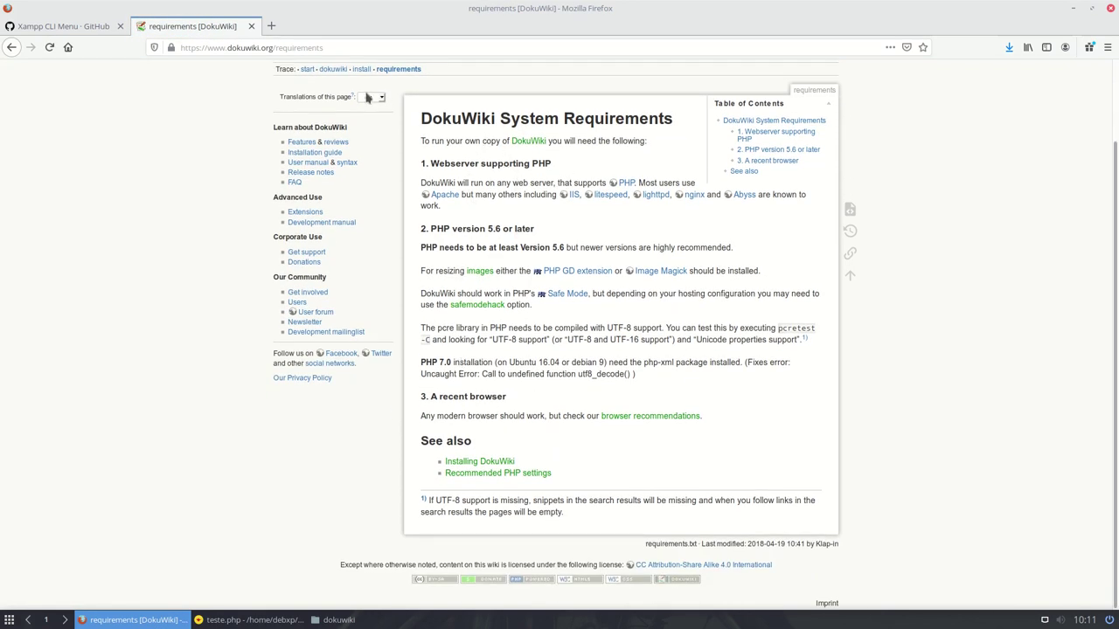
click(323, 153)
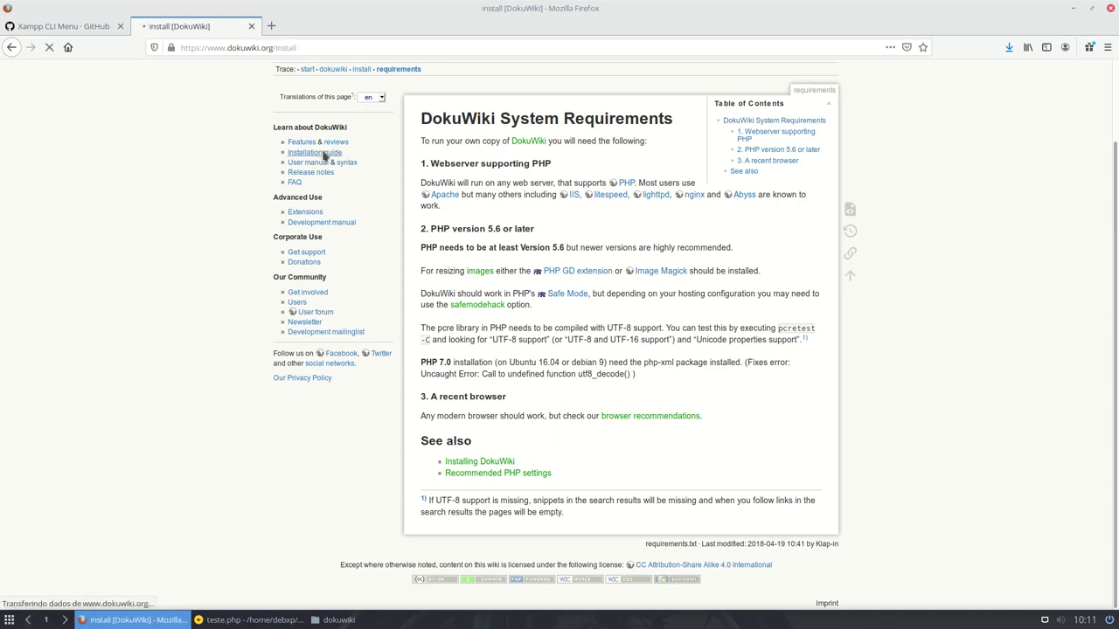
scroll(584, 200, down, 3)
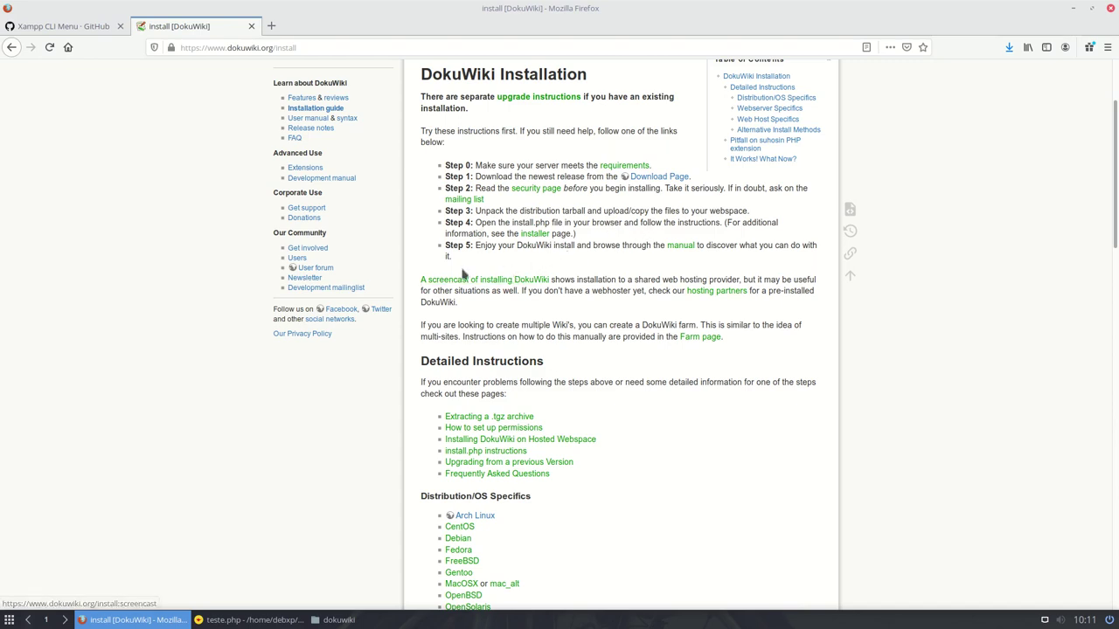
click(349, 620)
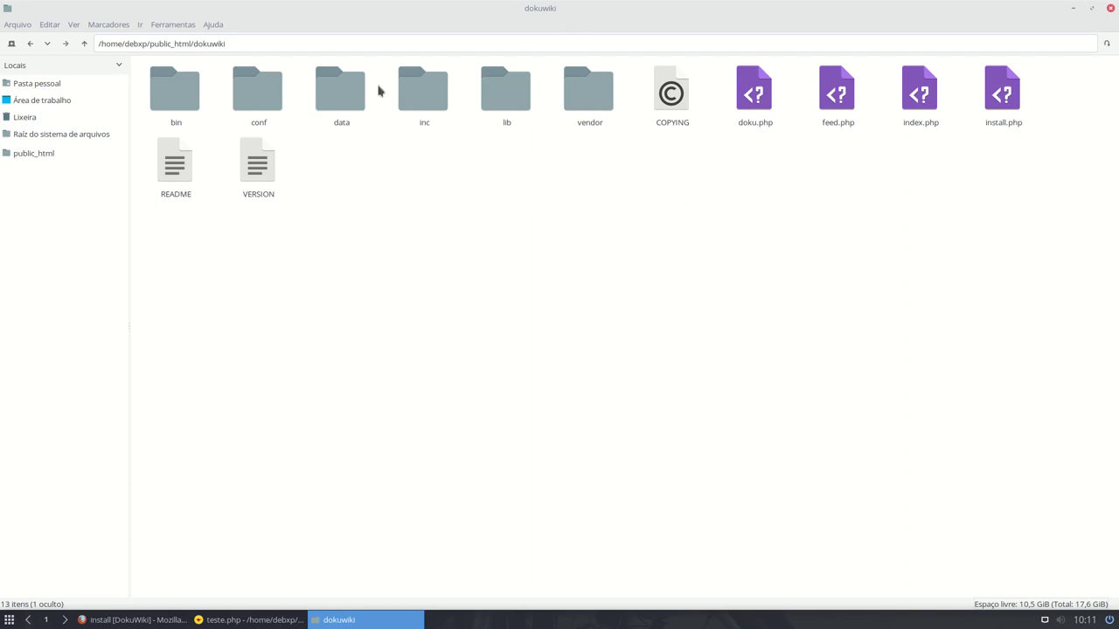
- Check dokuwiki/data for a pages folder, go back up to dokuwiki, and return to Firefox
double_click(351, 94)
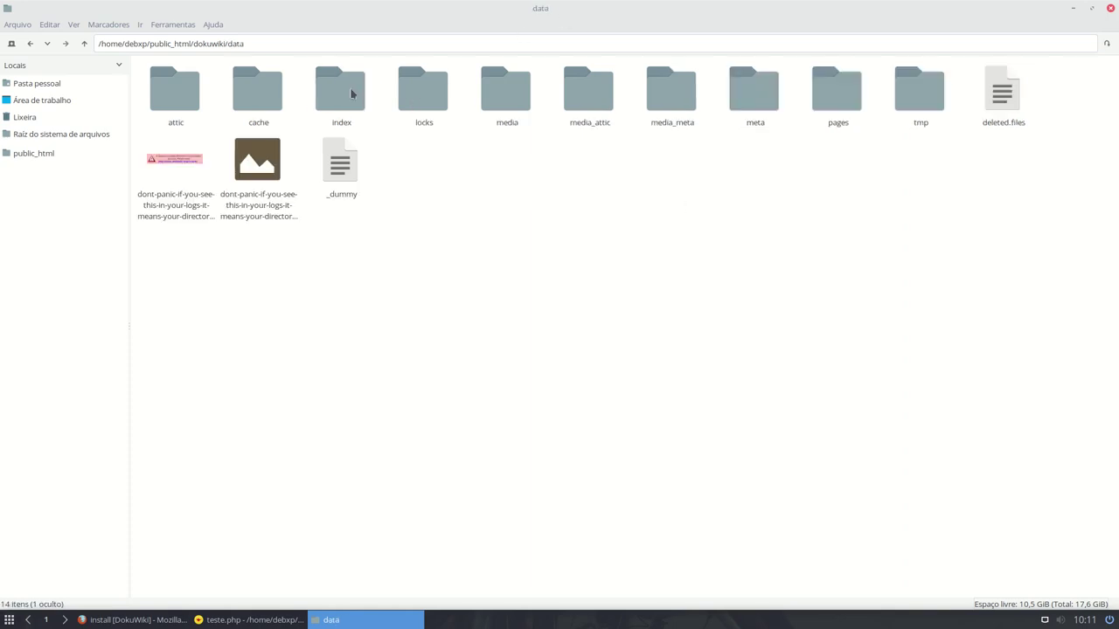
click(169, 169)
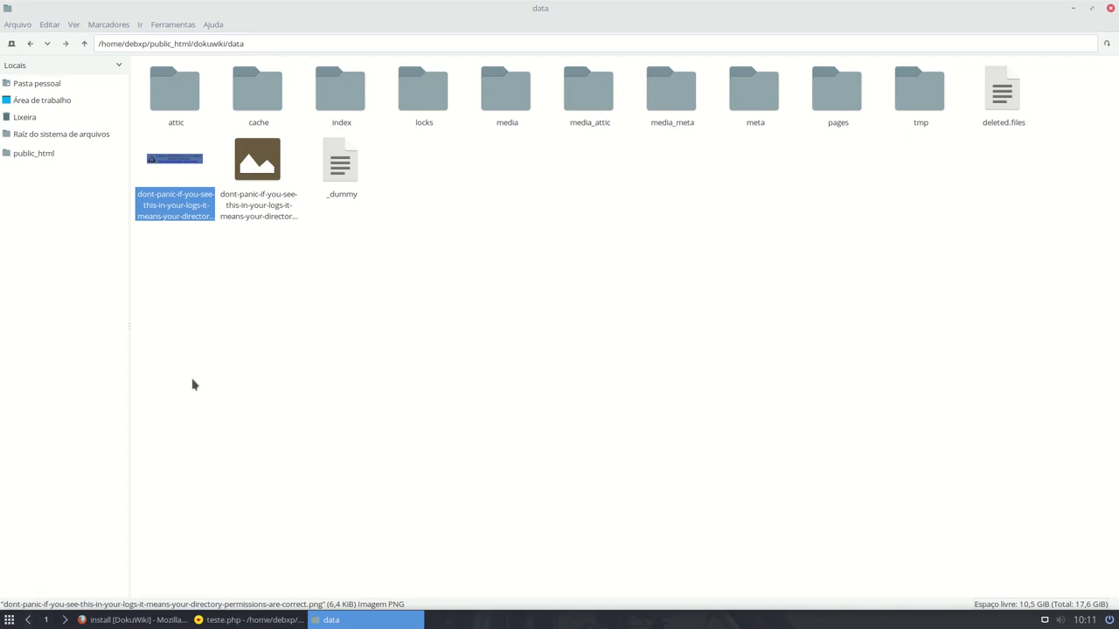
click(85, 43)
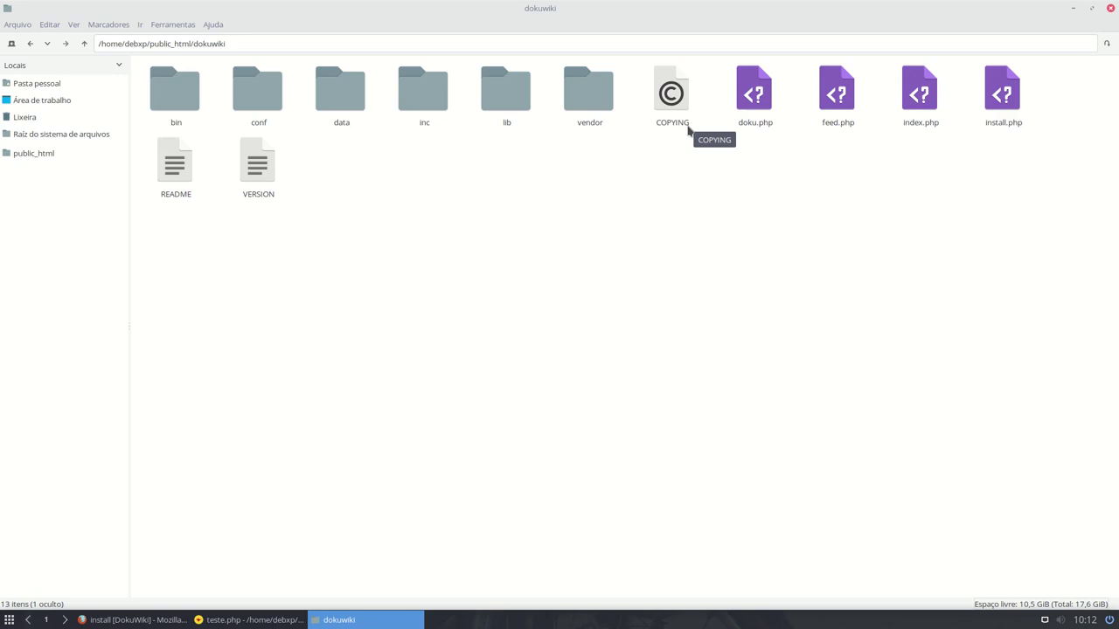
click(133, 619)
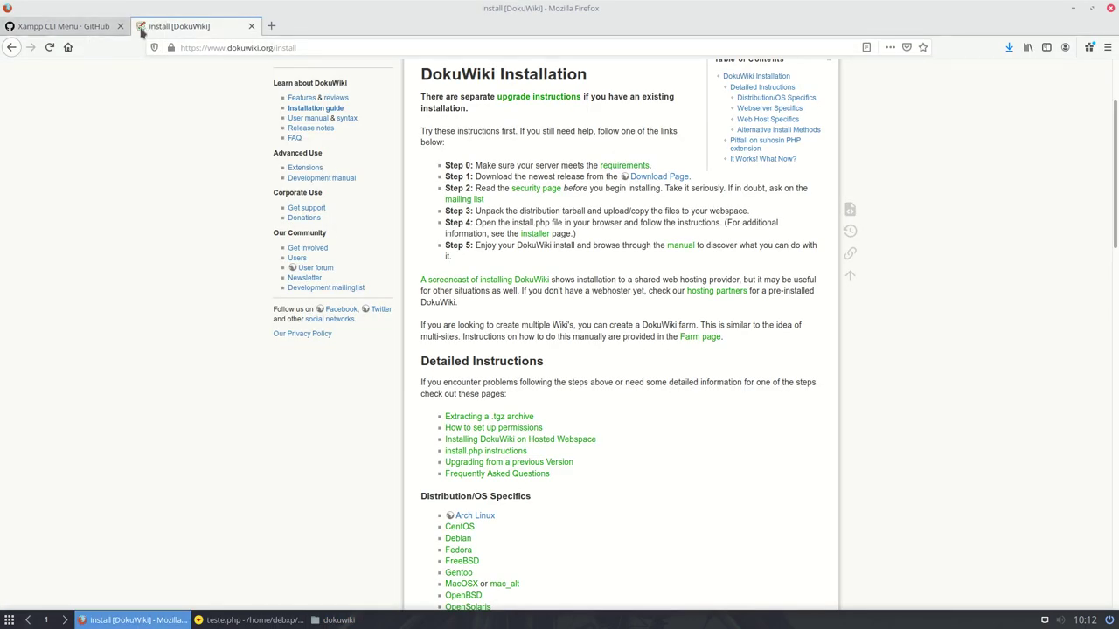
- In a new tab, load localhost/debxp and follow the dokuwiki/ link to doku.php
click(273, 25)
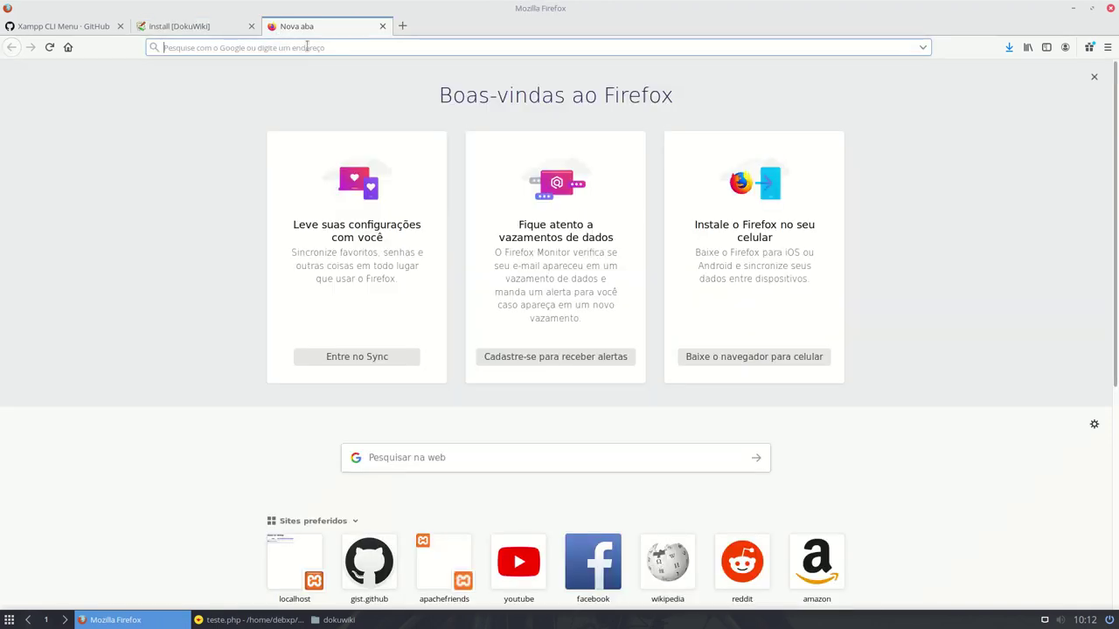
text(loca)
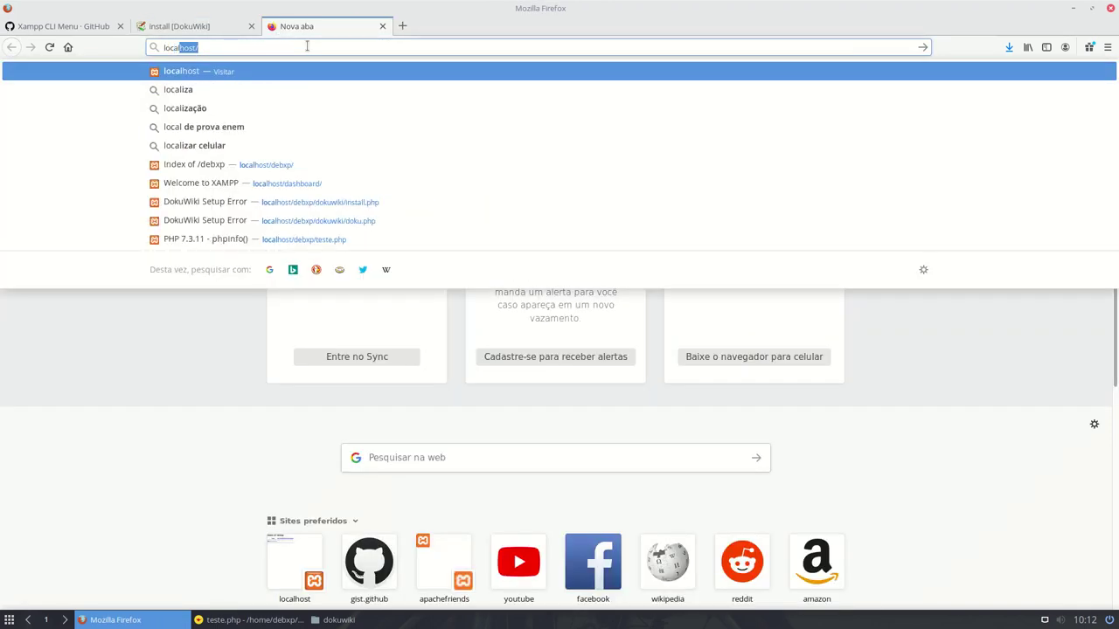
text(l)
key(Right)
text(d)
key(Return)
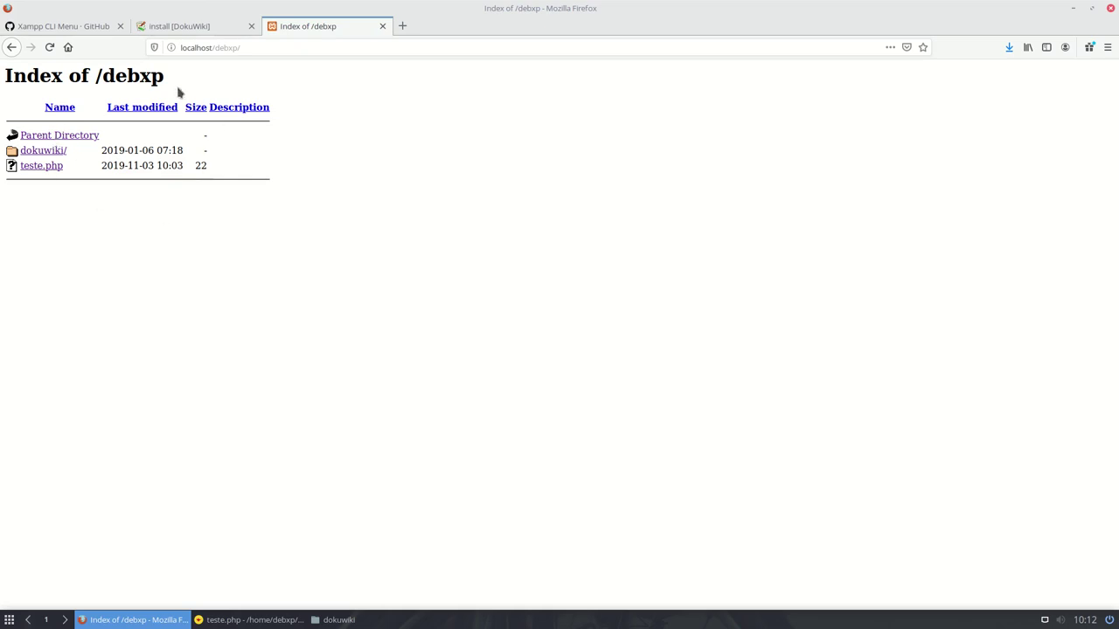
click(44, 151)
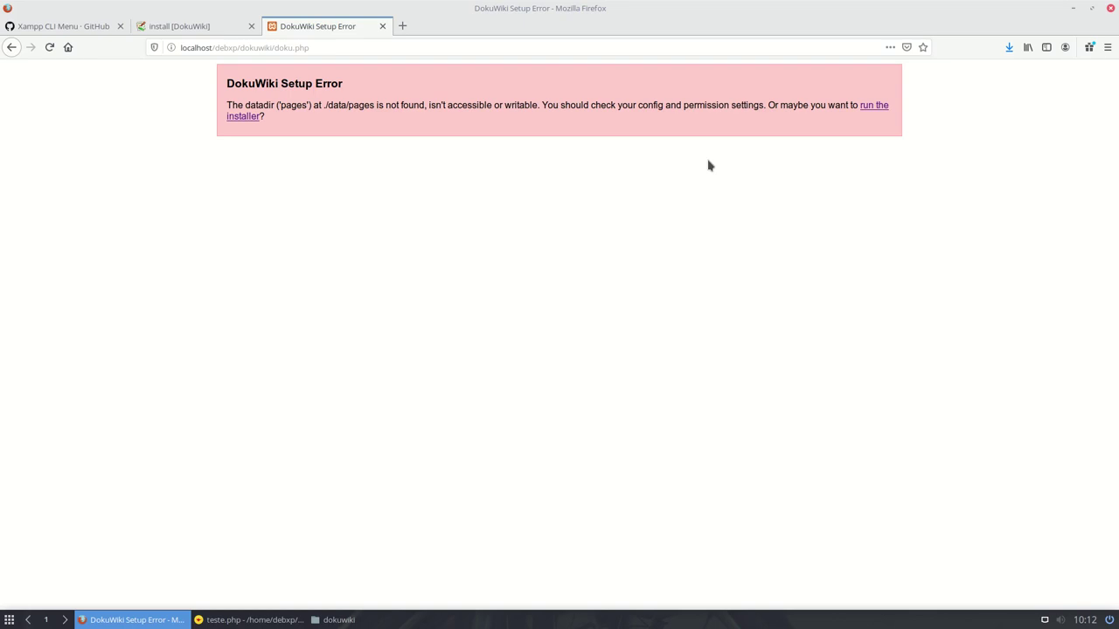
- Switch to the Xampp CLI Menu gist and scroll its files, selecting 'images' in line 12's URL
click(101, 25)
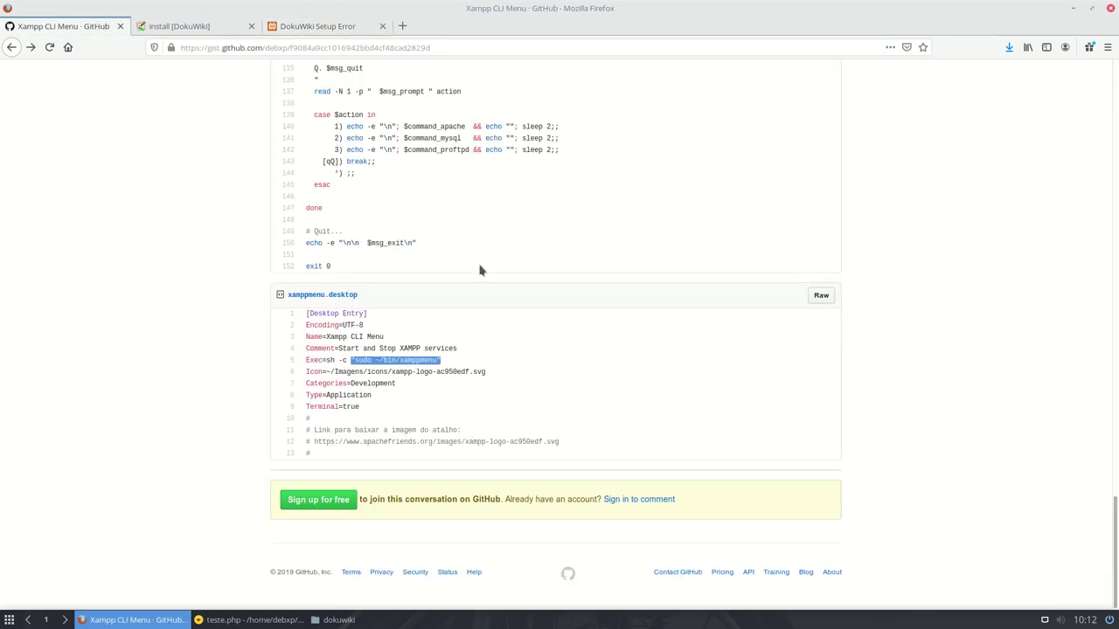
scroll(455, 227, up, 12)
scroll(456, 227, up, 10)
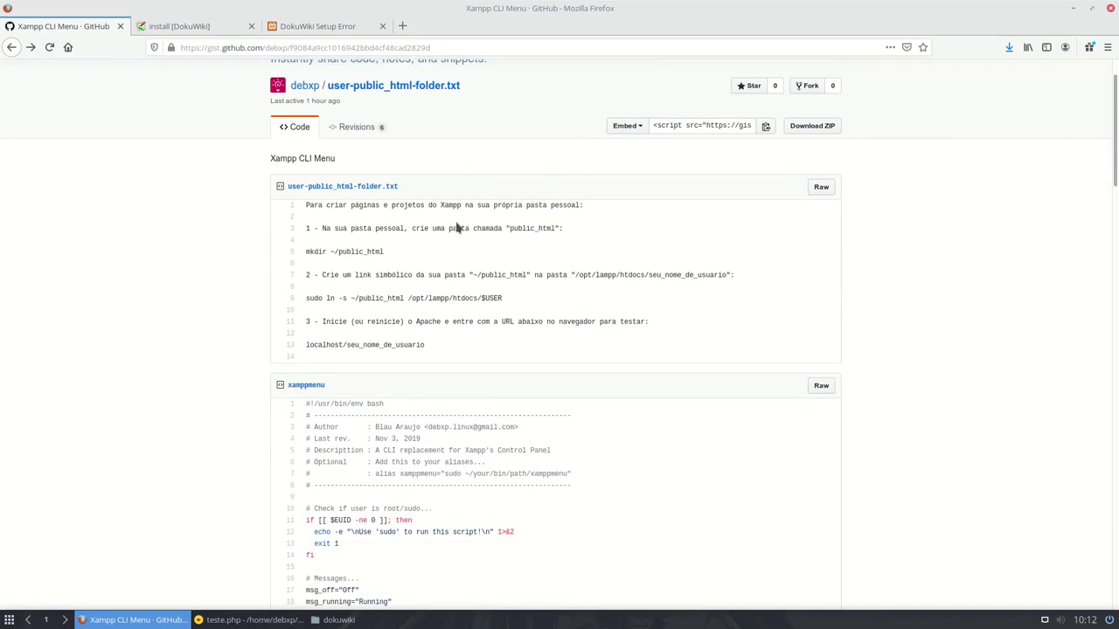
scroll(455, 227, down, 1)
scroll(359, 235, down, 2)
scroll(359, 235, down, 20)
scroll(365, 232, down, 10)
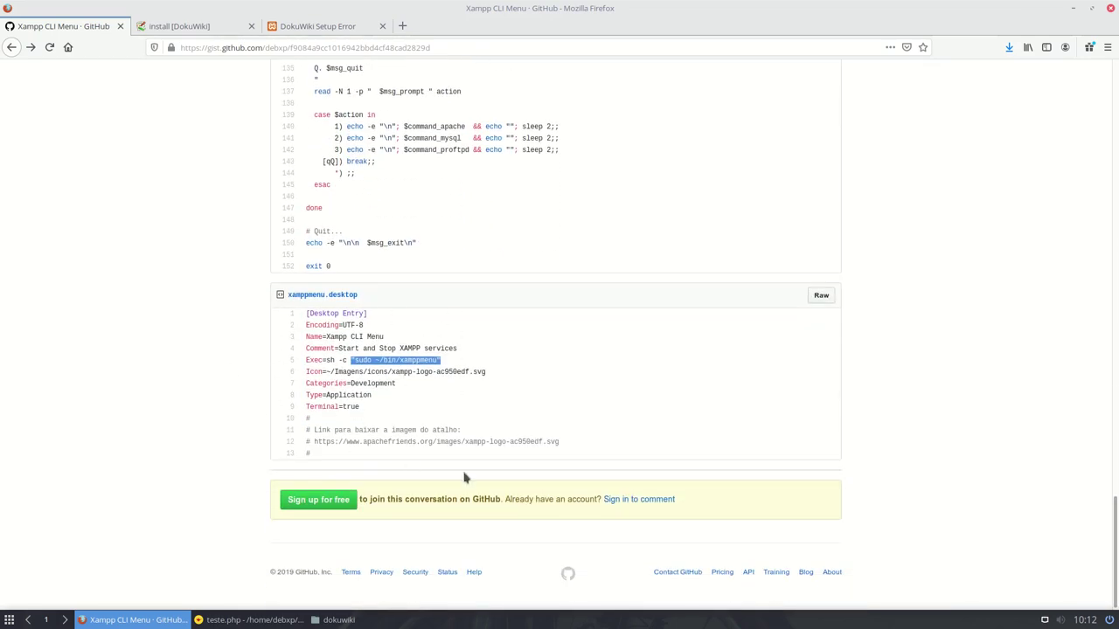
double_click(455, 442)
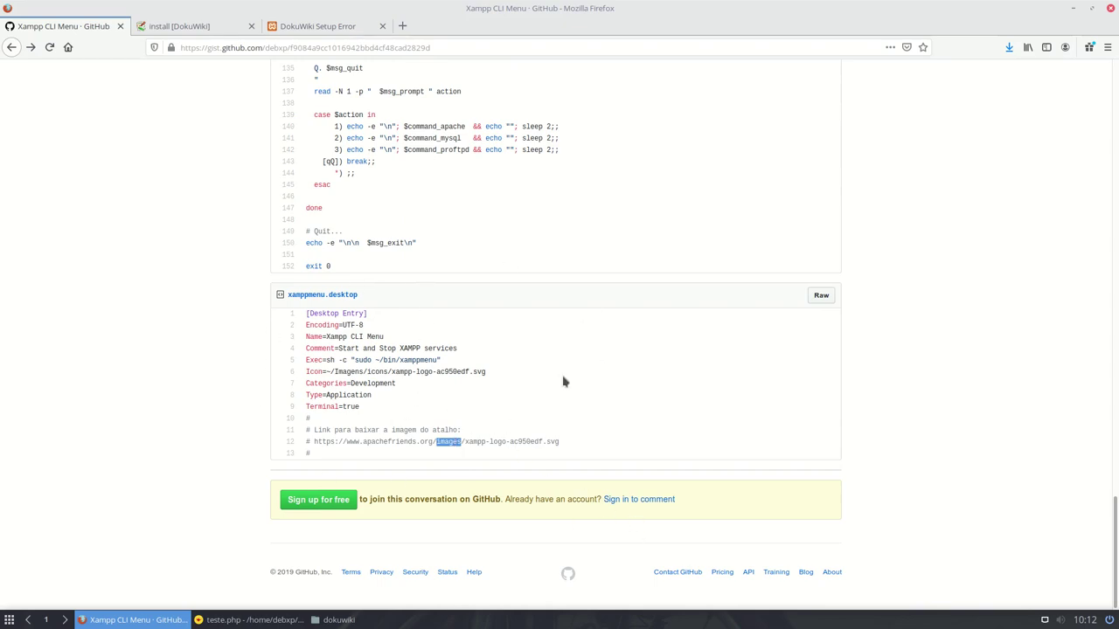
- Highlight the suggested xamppmenu alias text on line 7 of the script header
scroll(142, 321, up, 6)
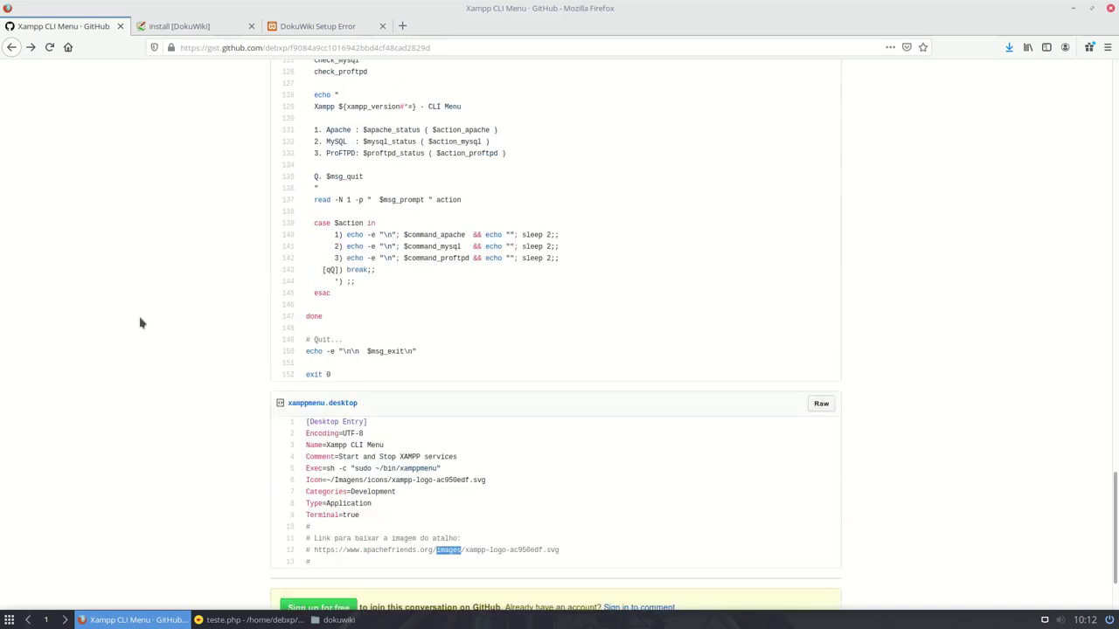
scroll(142, 323, down, 5)
scroll(143, 323, up, 12)
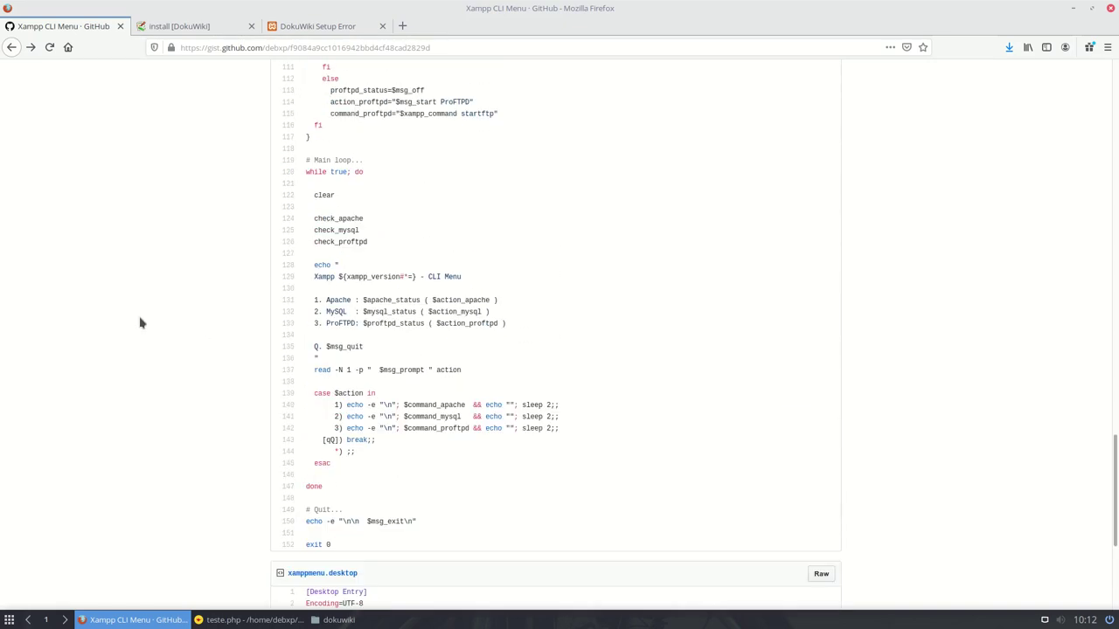
scroll(140, 322, up, 16)
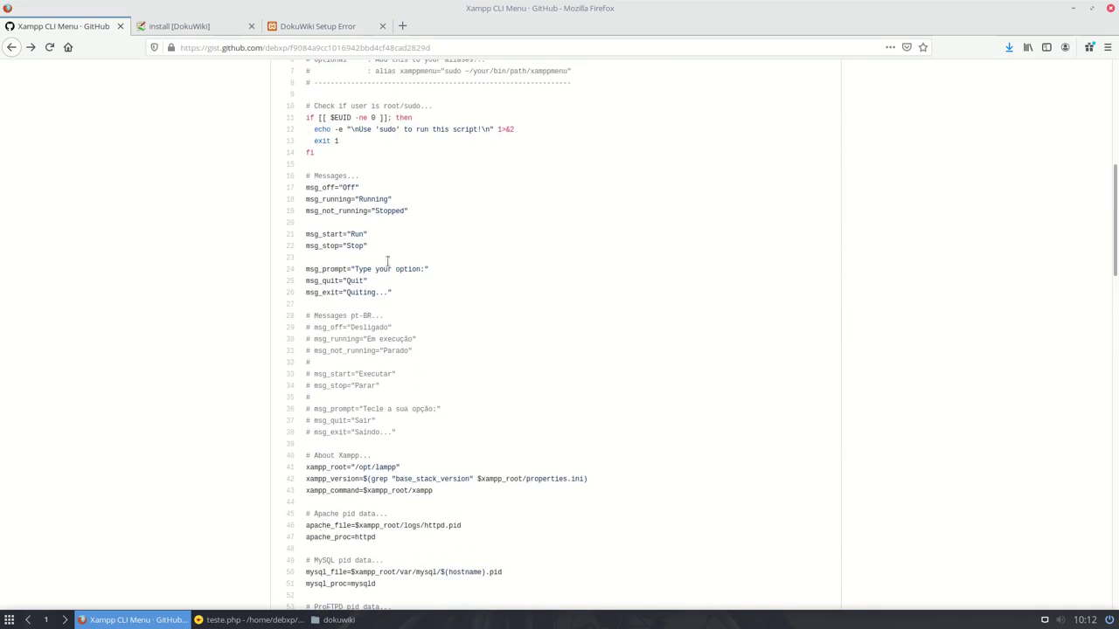
scroll(488, 207, up, 2)
drag(374, 237, 585, 245)
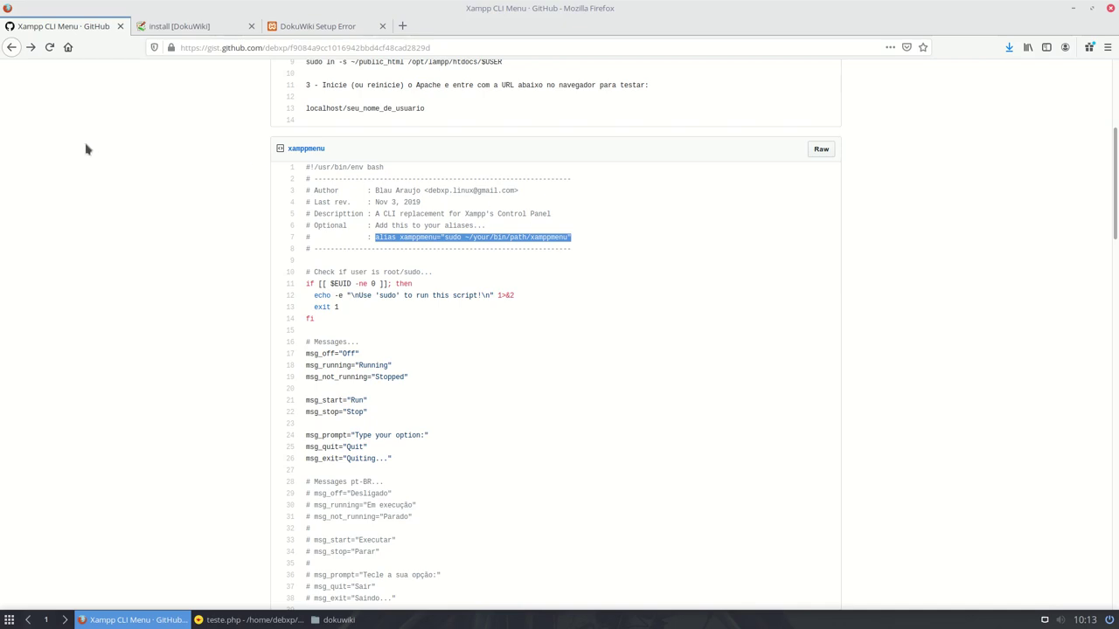
scroll(260, 182, down, 5)
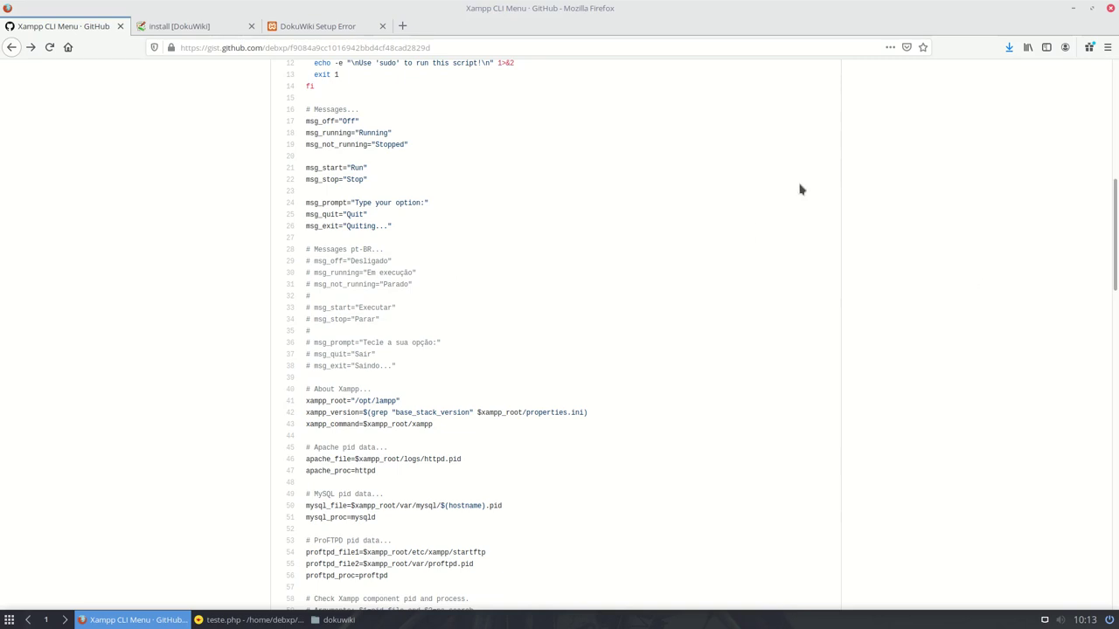
scroll(228, 250, up, 4)
scroll(229, 249, up, 6)
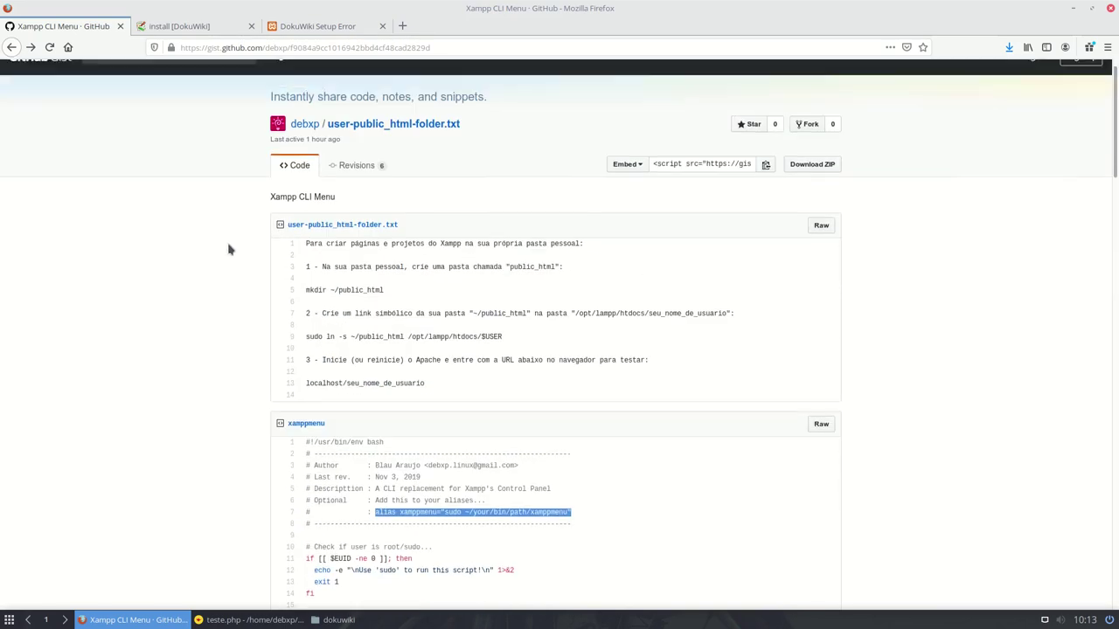